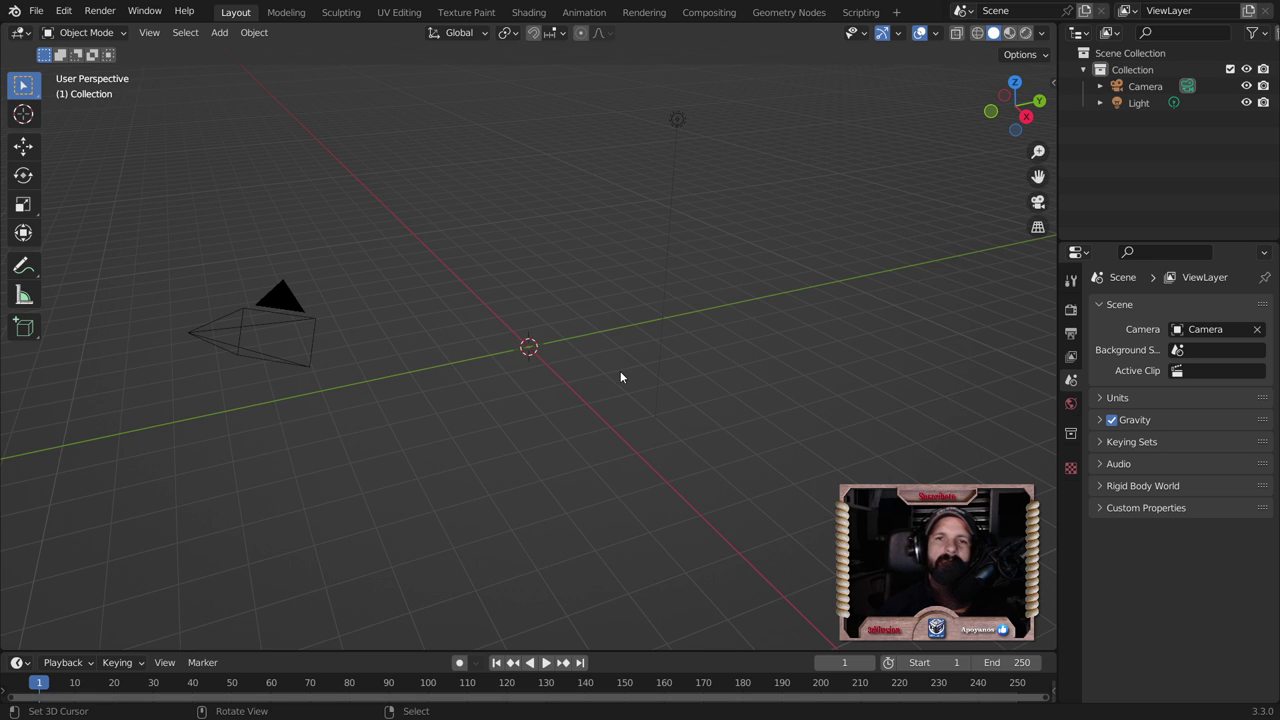
# Step: Switch to a zoomed-in top orthographic view of the empty scene and bring up the Add menu
pyautogui.scroll(-4, 616, 370)
pyautogui.press('KP_7')
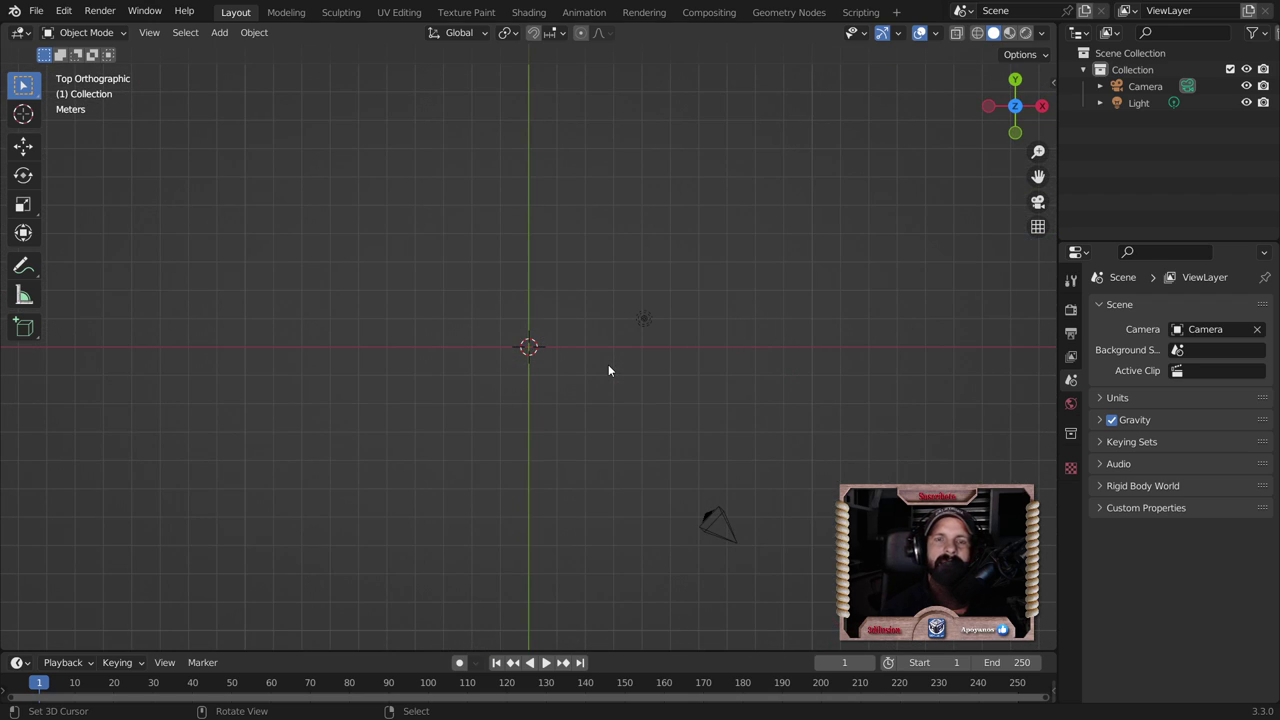
pyautogui.scroll(2, 608, 350)
pyautogui.scroll(1, 608, 350)
pyautogui.scroll(1, 608, 353)
pyautogui.scroll(1, 608, 353)
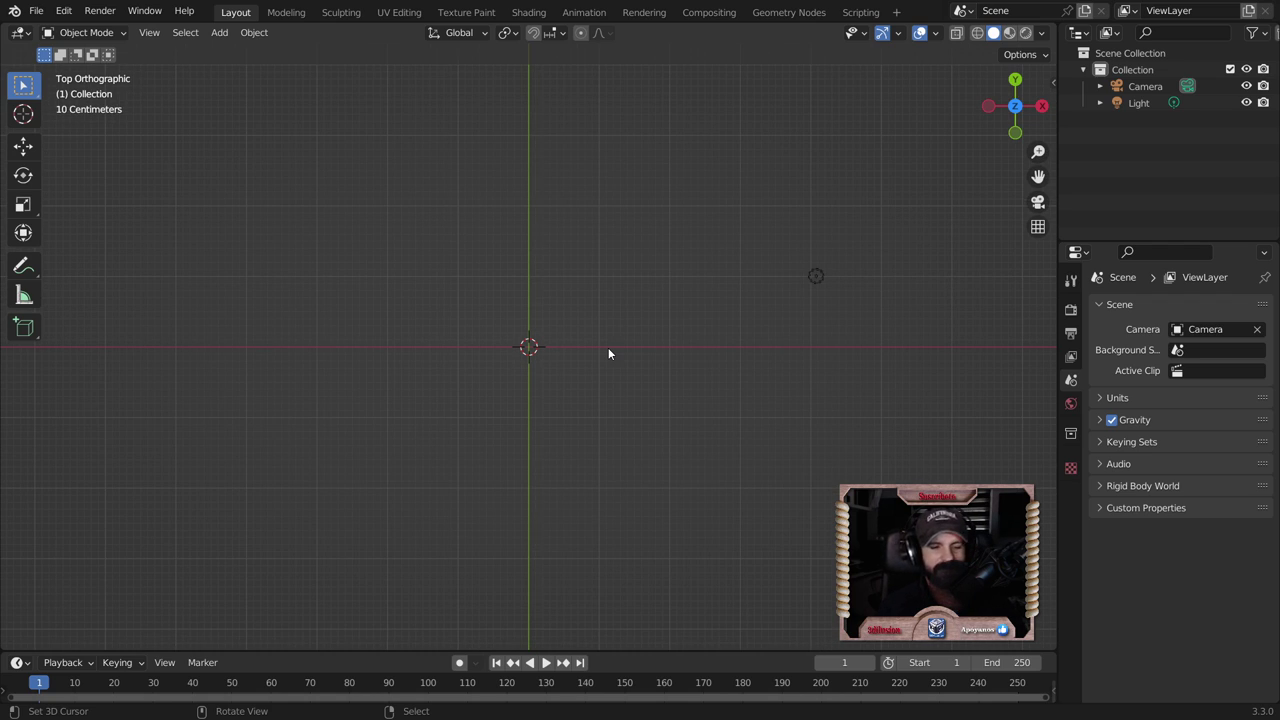
pyautogui.hotkey('shift', 'a')
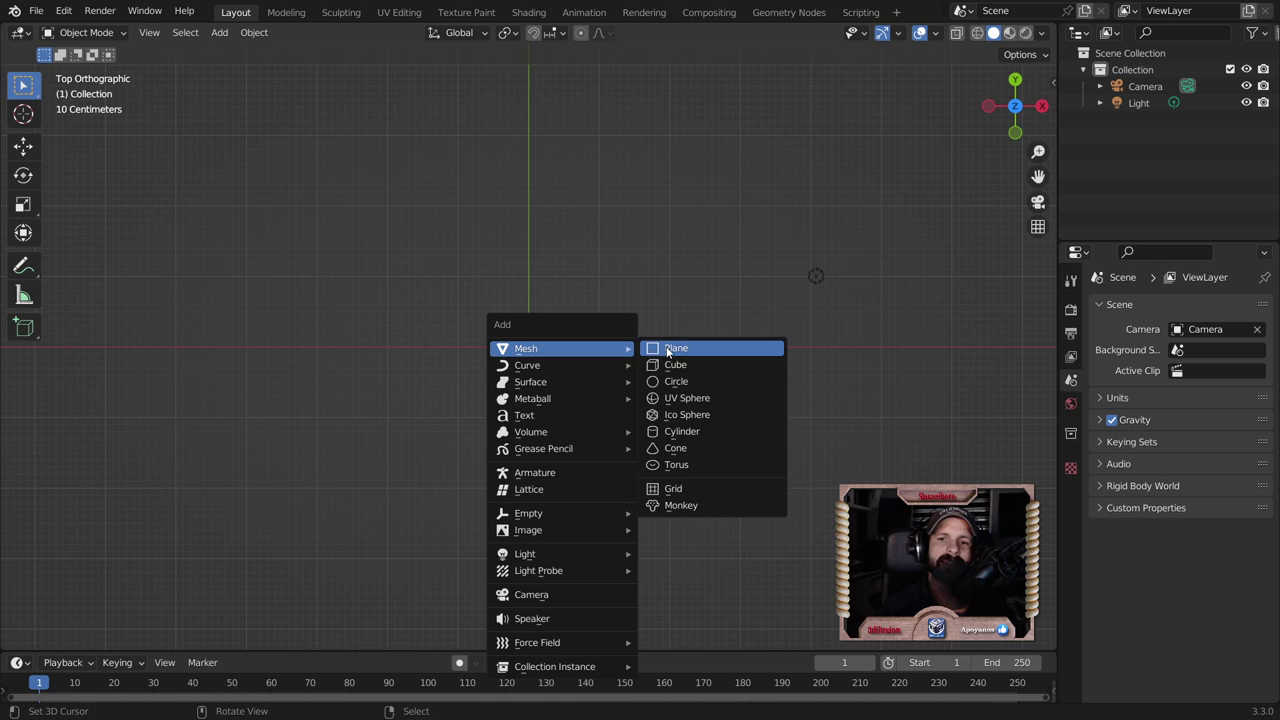
# Step: Add a plane and inset its face in Edit Mode
pyautogui.click(666, 348)
pyautogui.scroll(3, 576, 395)
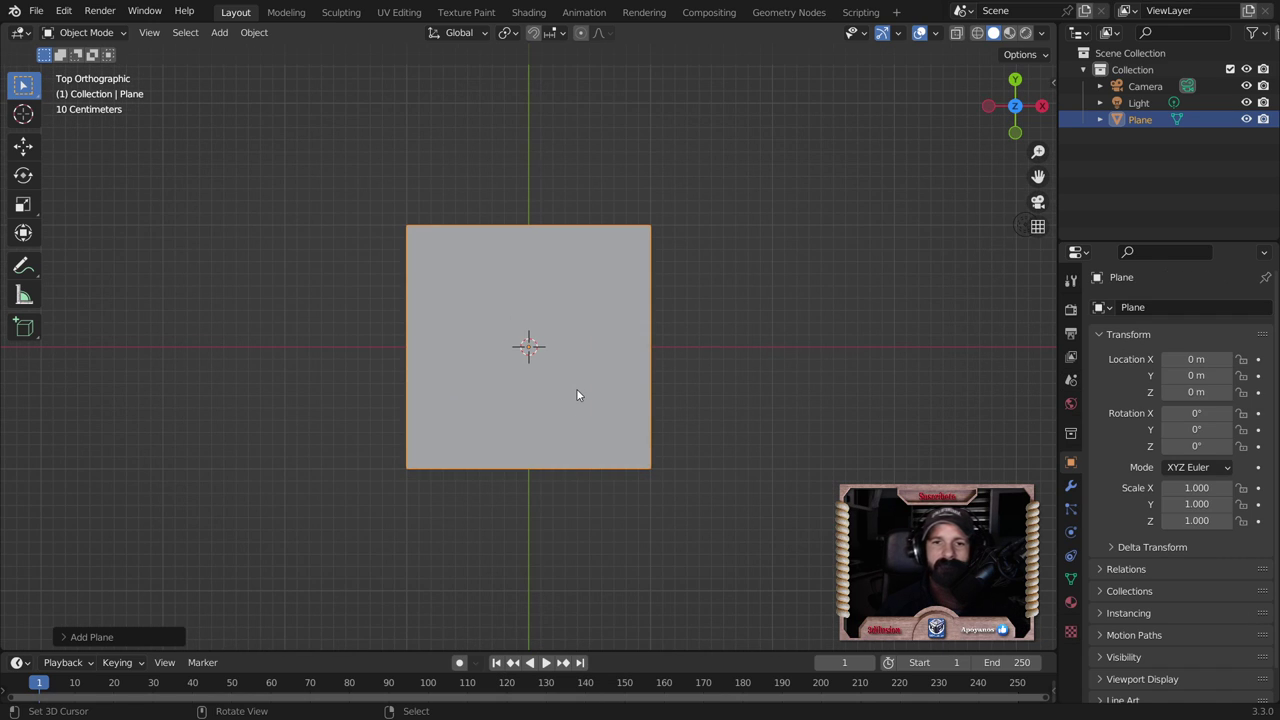
pyautogui.press('Tab')
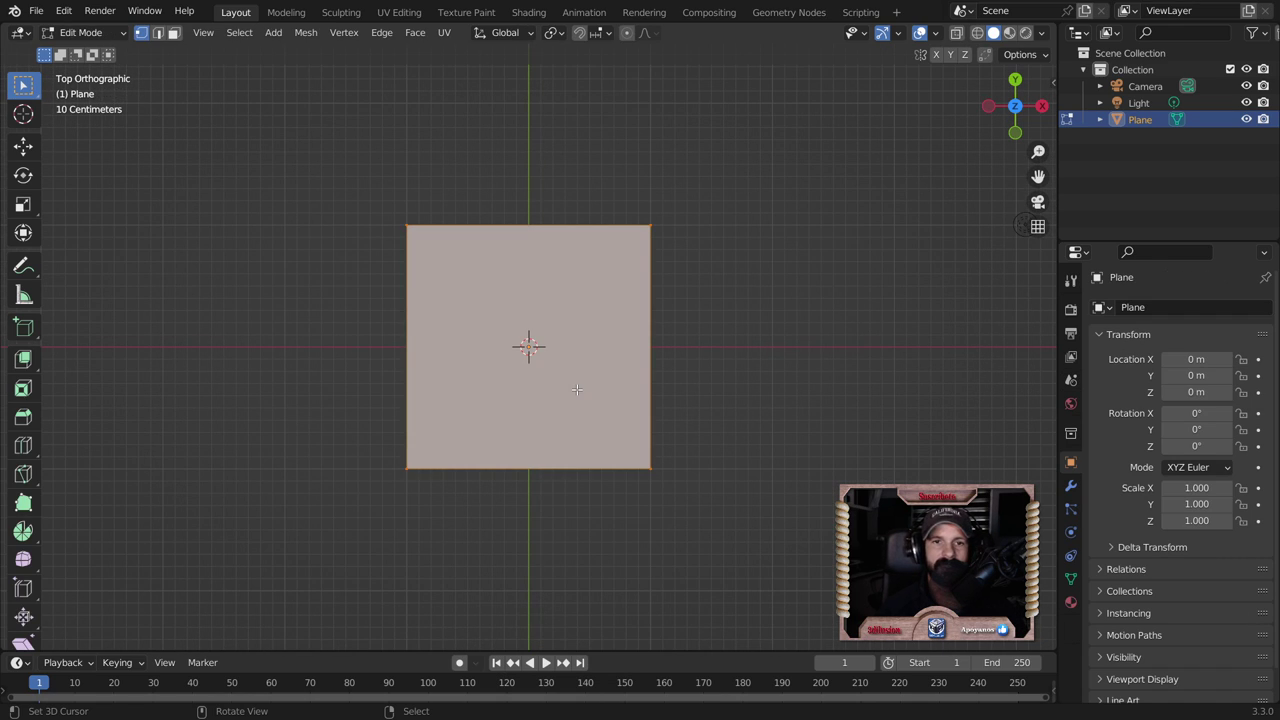
pyautogui.keyDown('shift'); pyautogui.moveTo(588, 389); pyautogui.dragTo(656, 380, button='middle'); pyautogui.keyUp('shift')
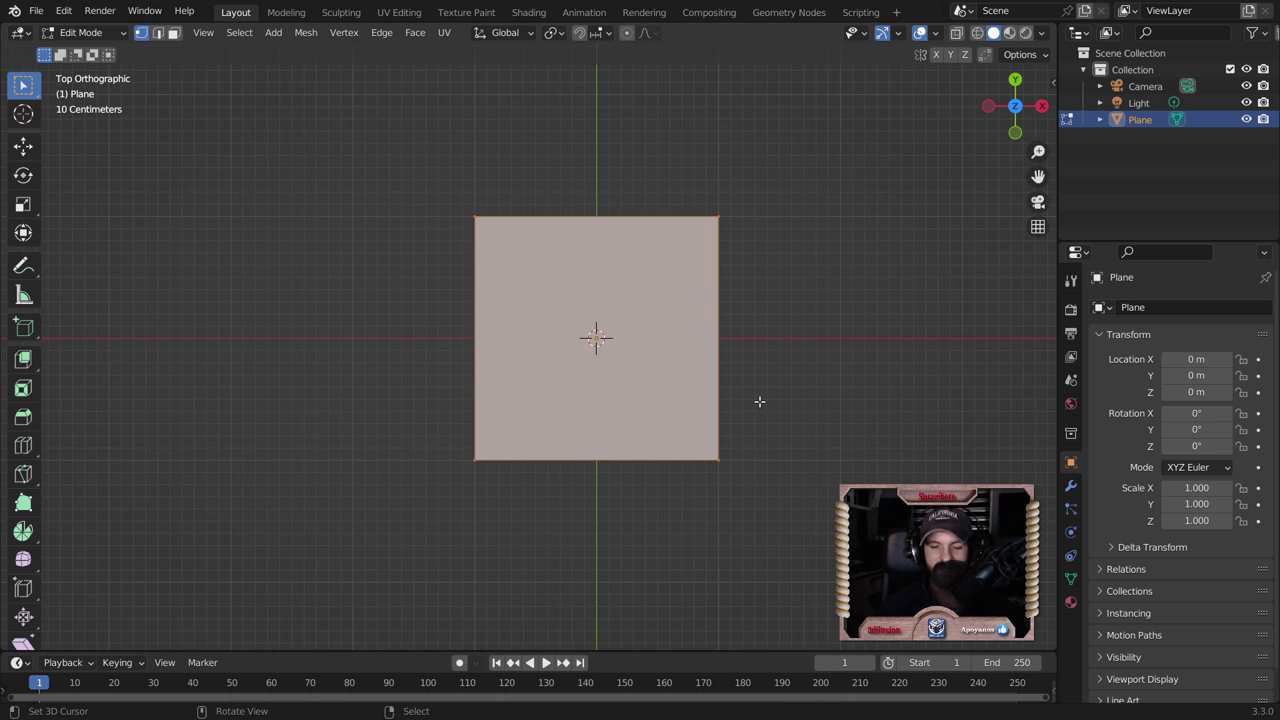
pyautogui.press('i')
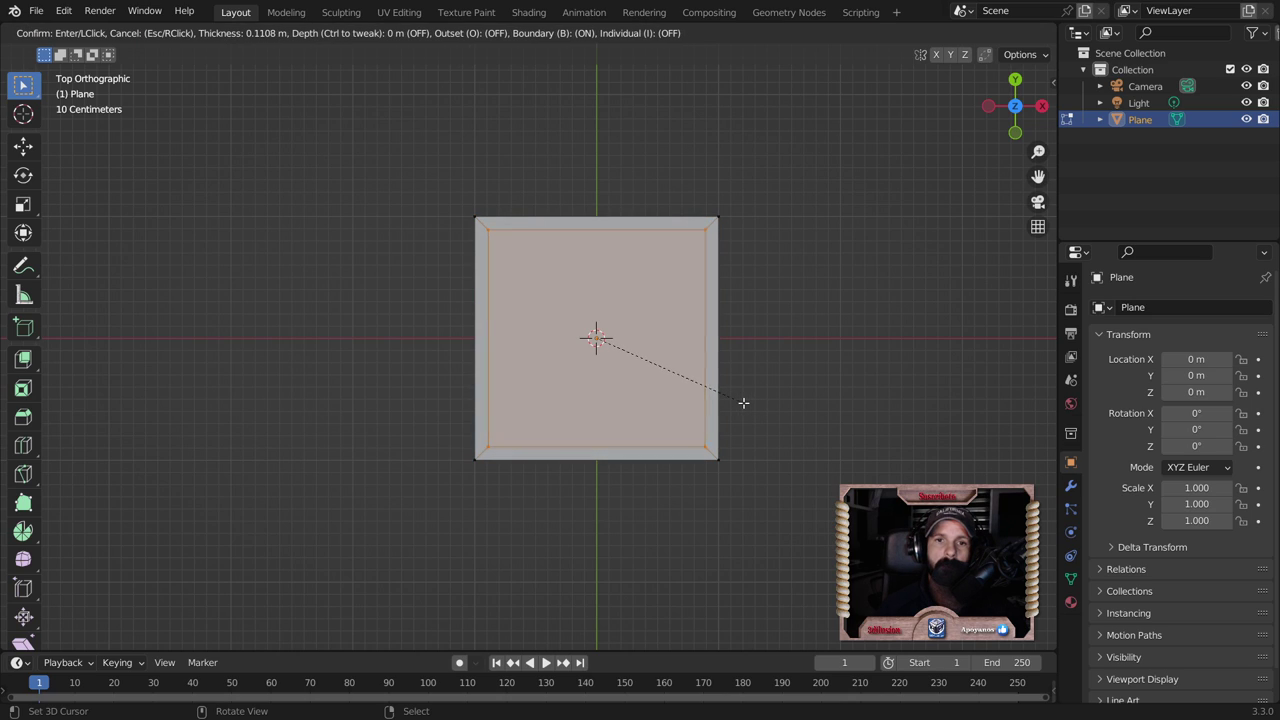
pyautogui.click(742, 403)
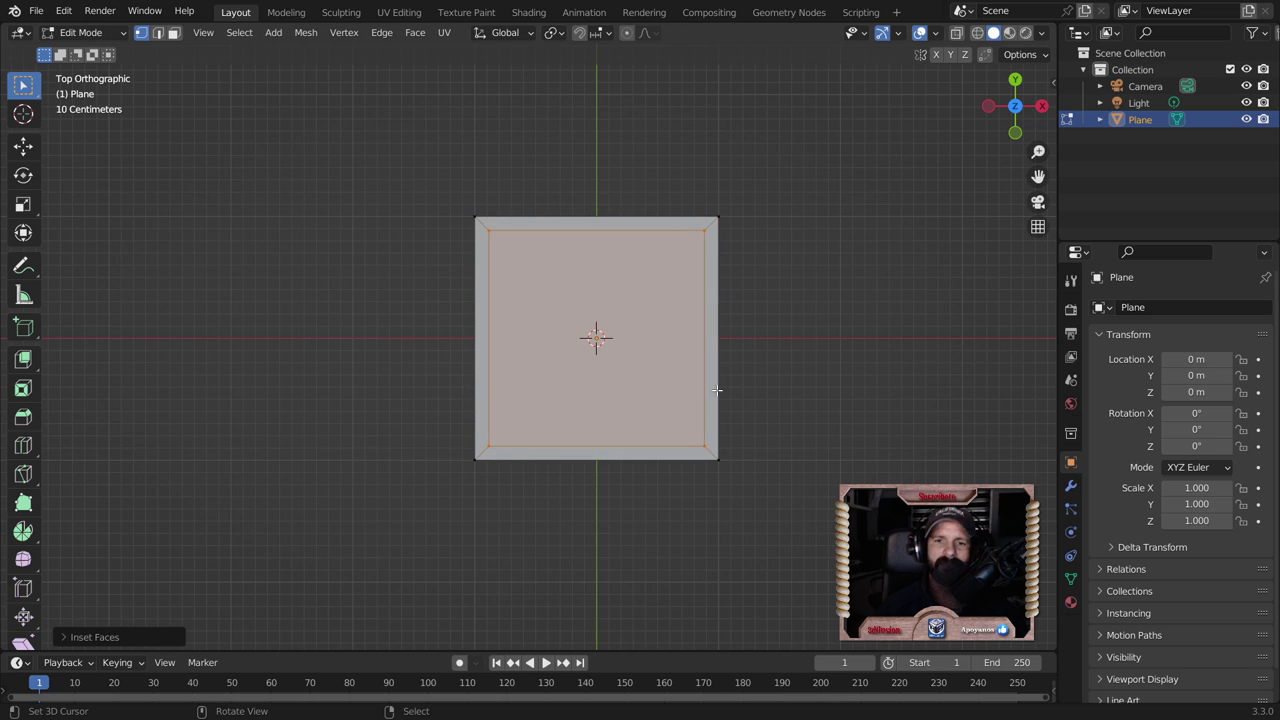
# Step: Delete the inner face to leave a hollow frame, then place the 3D cursor above-left of it
pyautogui.press('x')
pyautogui.click(709, 391)
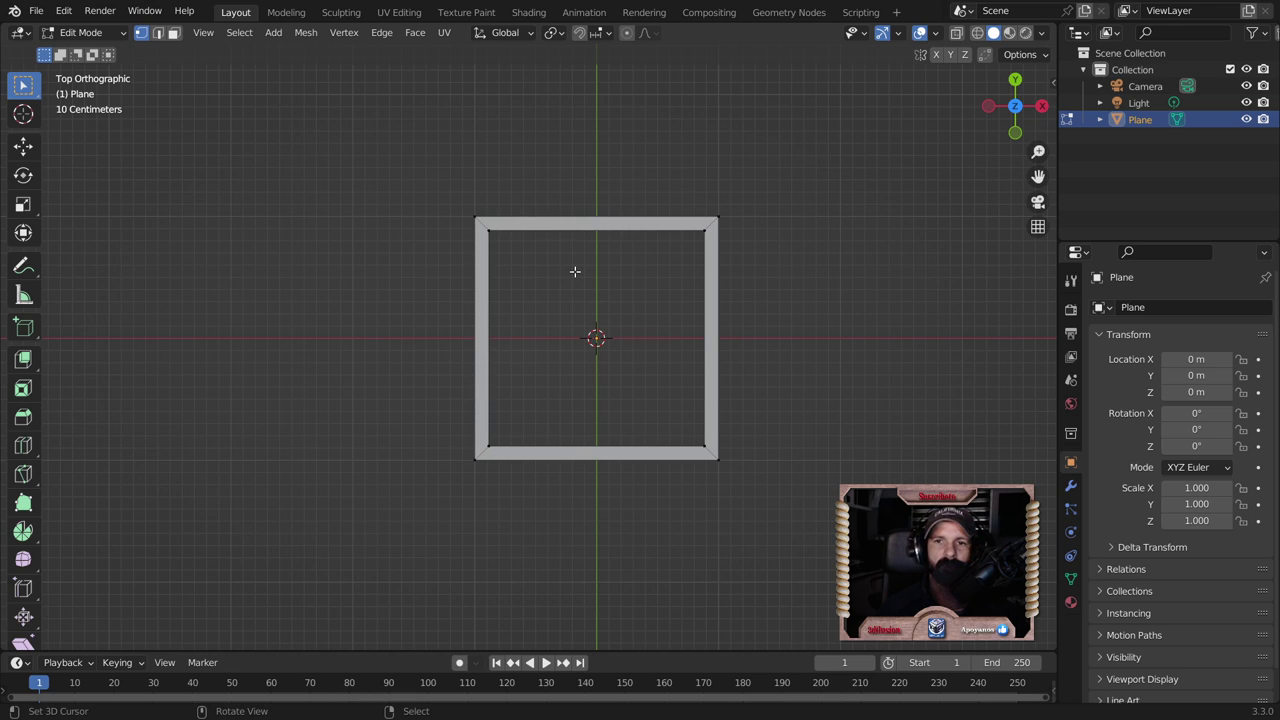
pyautogui.press('Tab')
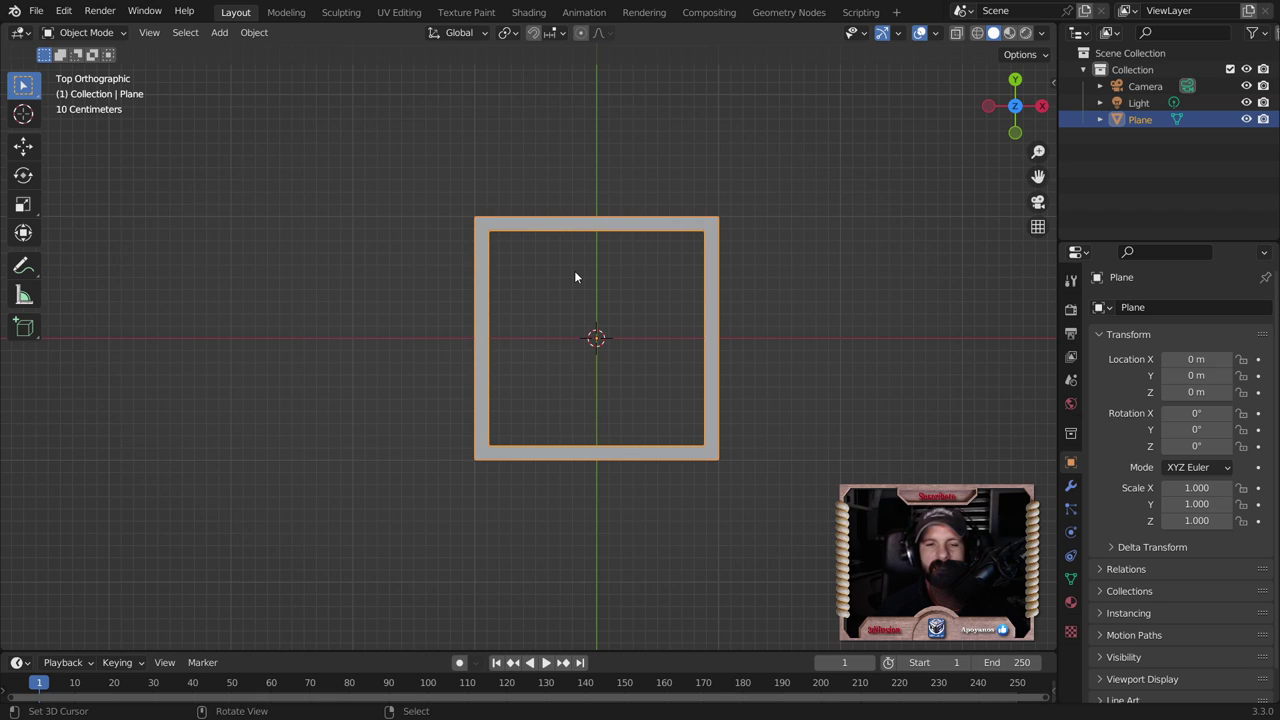
pyautogui.keyDown('shift'); pyautogui.rightClick(454, 187); pyautogui.keyUp('shift')
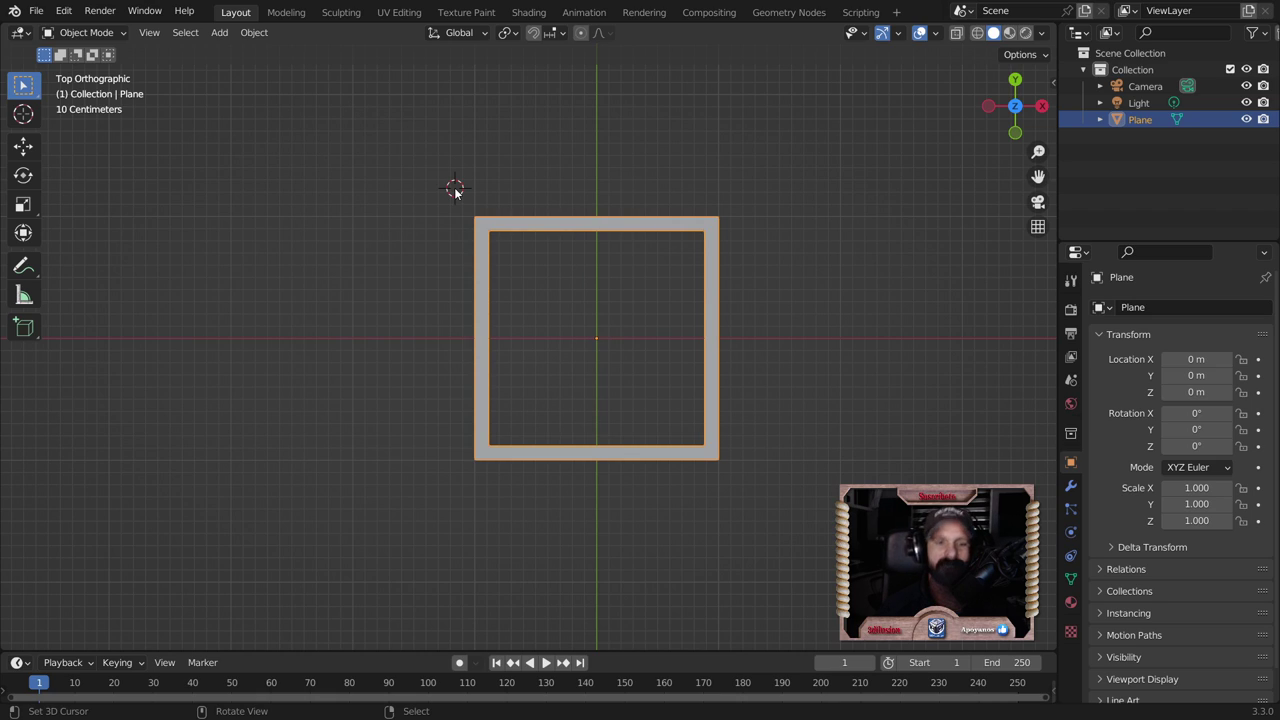
# Step: Add a circle at the 3D cursor with 8 vertices, making an octagon
pyautogui.hotkey('shift', 'a')
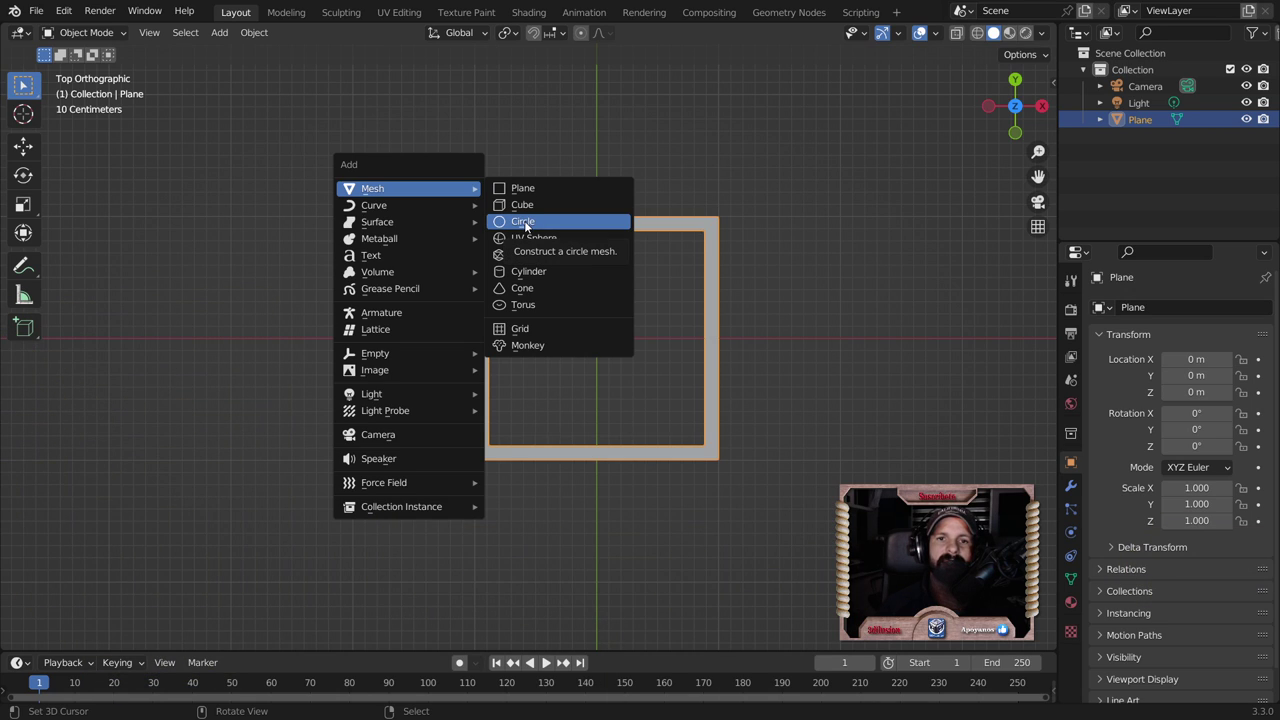
pyautogui.click(523, 221)
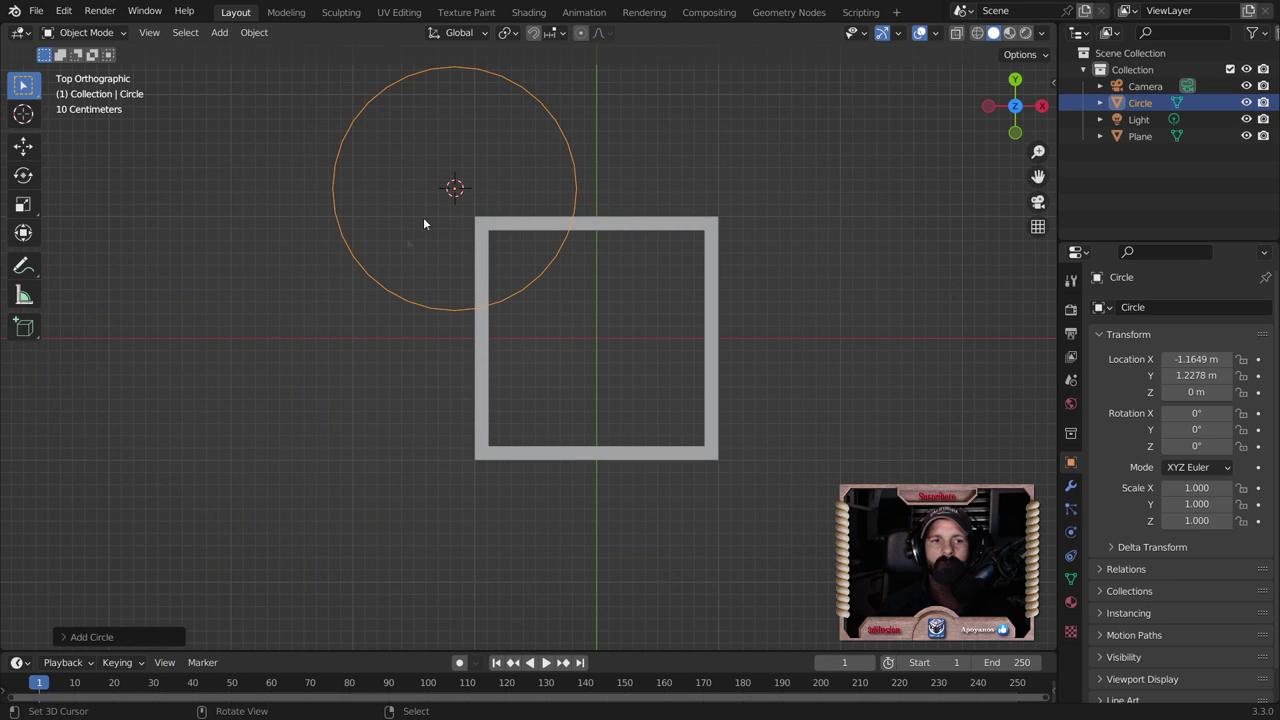
pyautogui.click(91, 637)
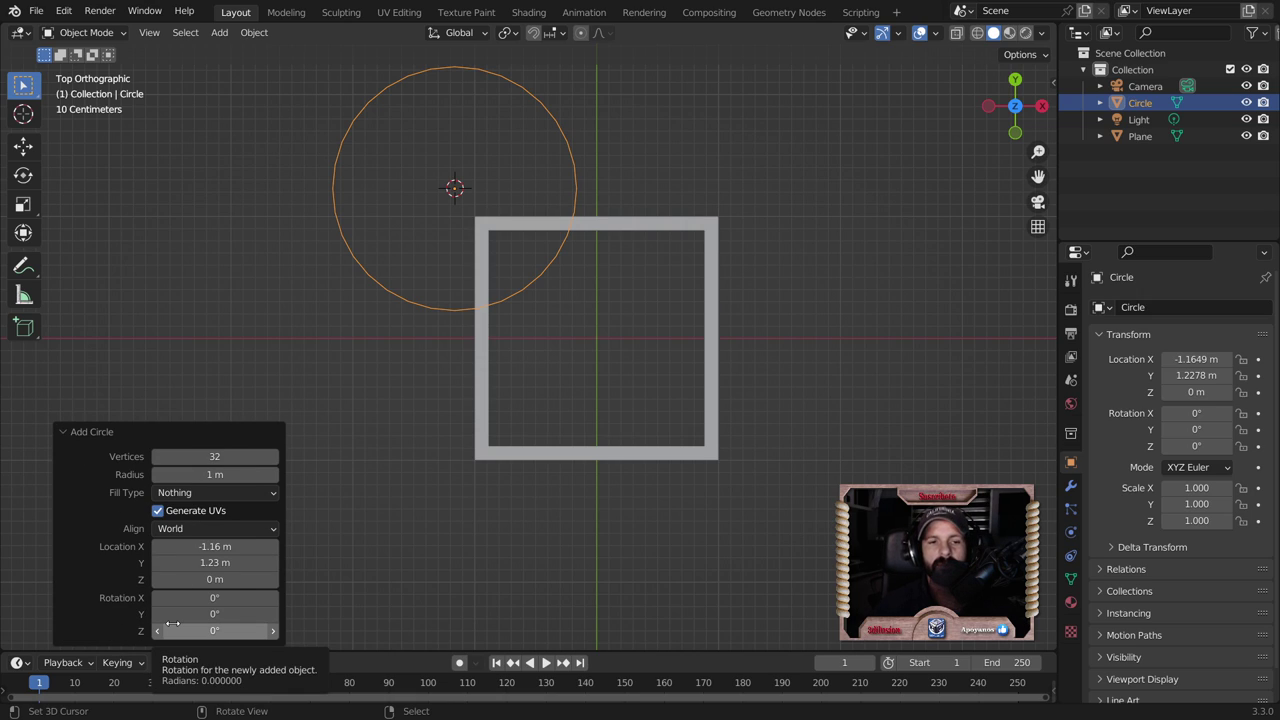
pyautogui.click(219, 456)
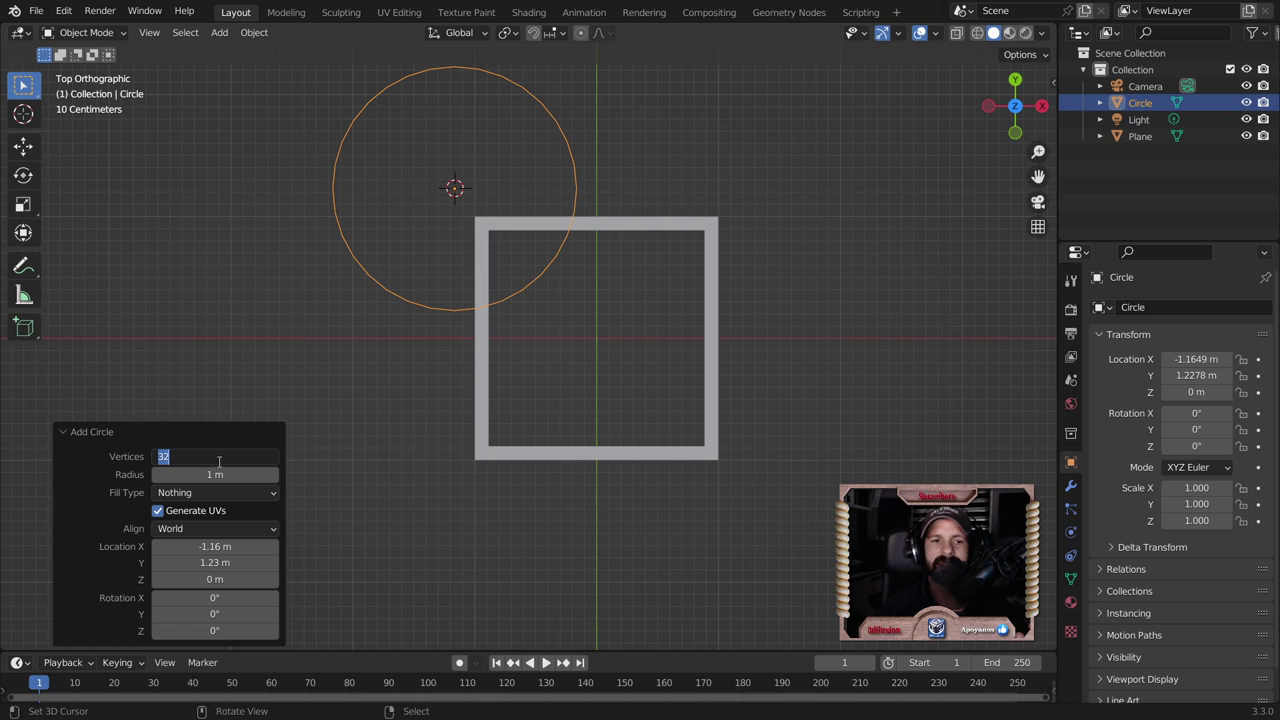
pyautogui.write('8')
pyautogui.press('Return')
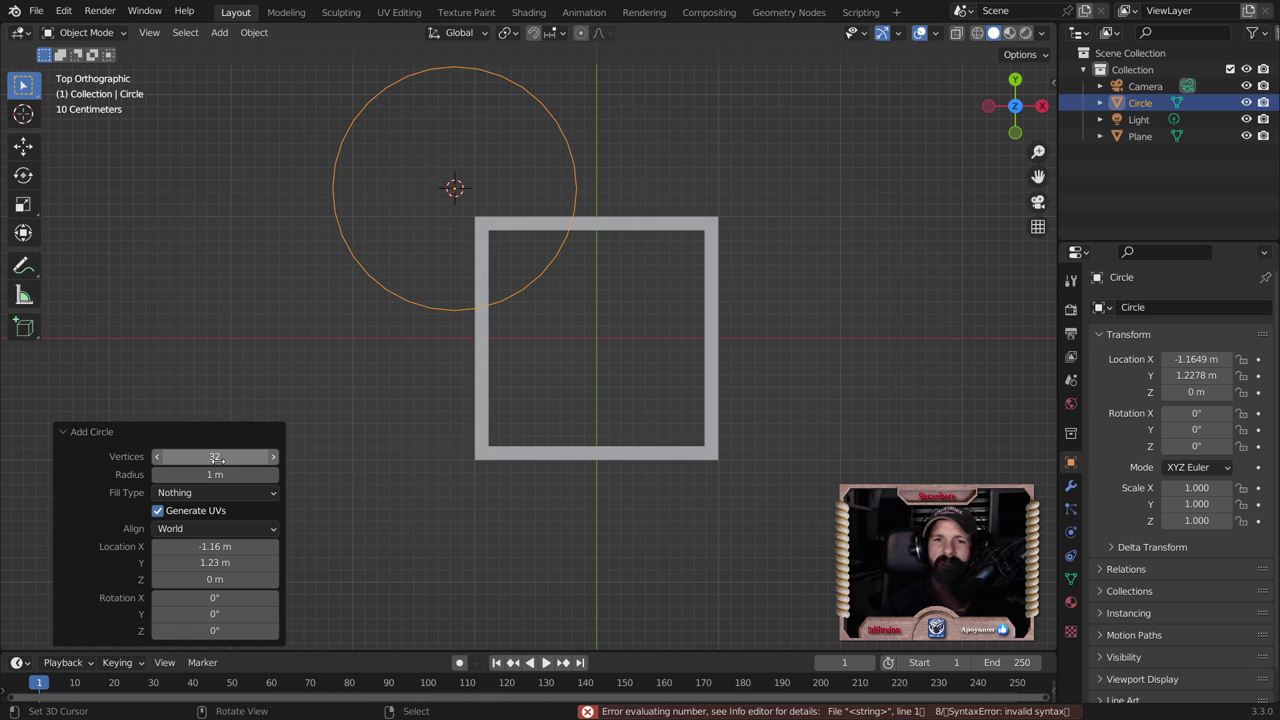
pyautogui.click(218, 457)
pyautogui.write('8')
pyautogui.press('Return')
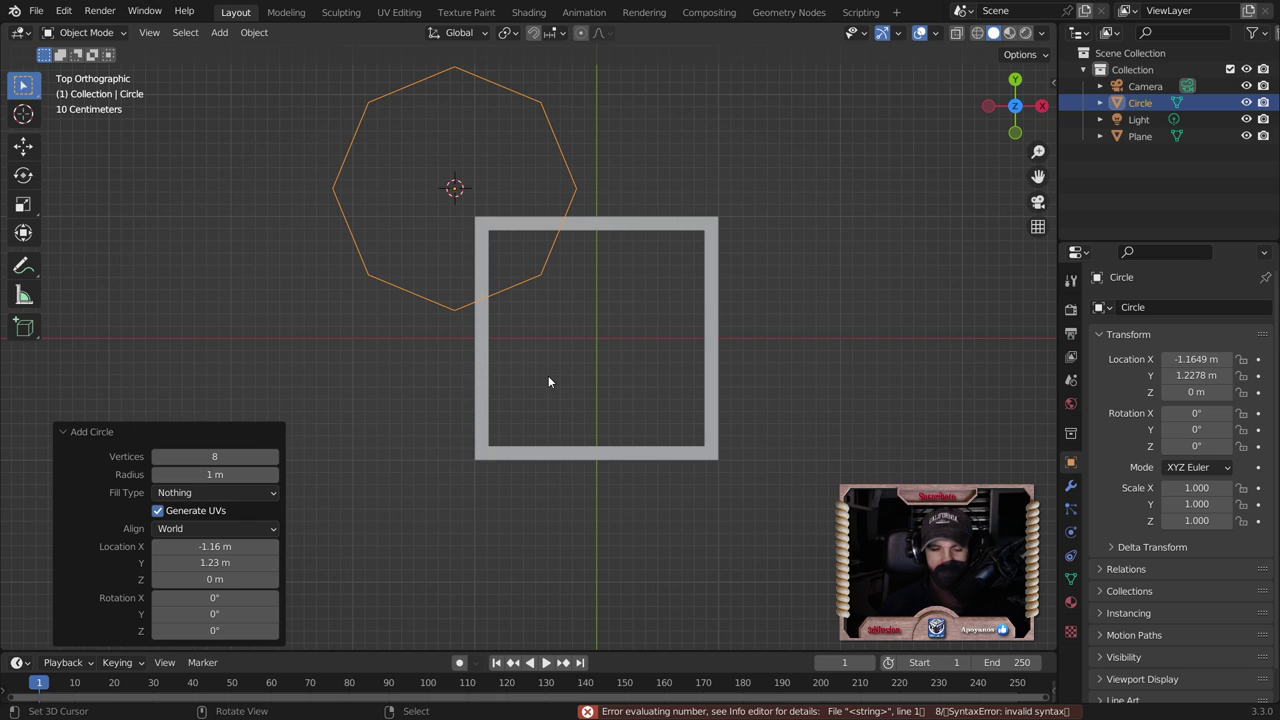
# Step: Move the octagon further up-left, then put the square frame into Edit Mode
pyautogui.press('g')
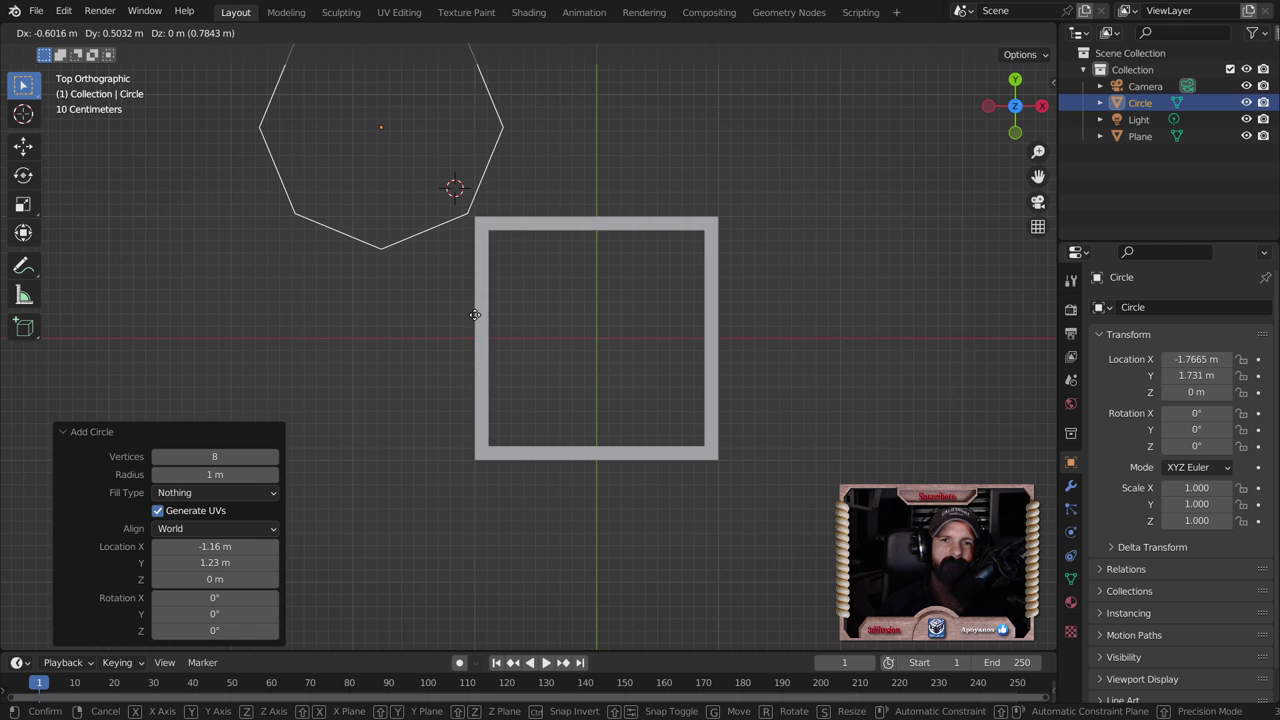
pyautogui.click(481, 318)
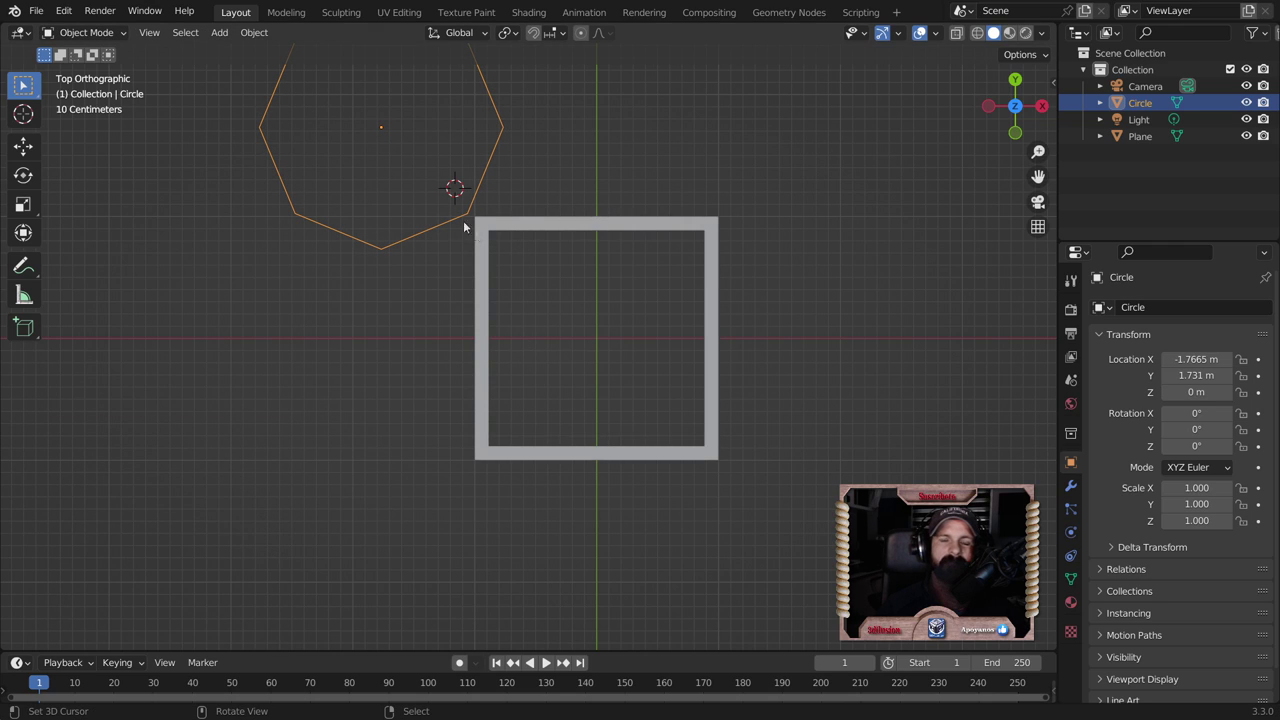
pyautogui.click(486, 254)
pyautogui.press('Tab')
pyautogui.scroll(2, 486, 254)
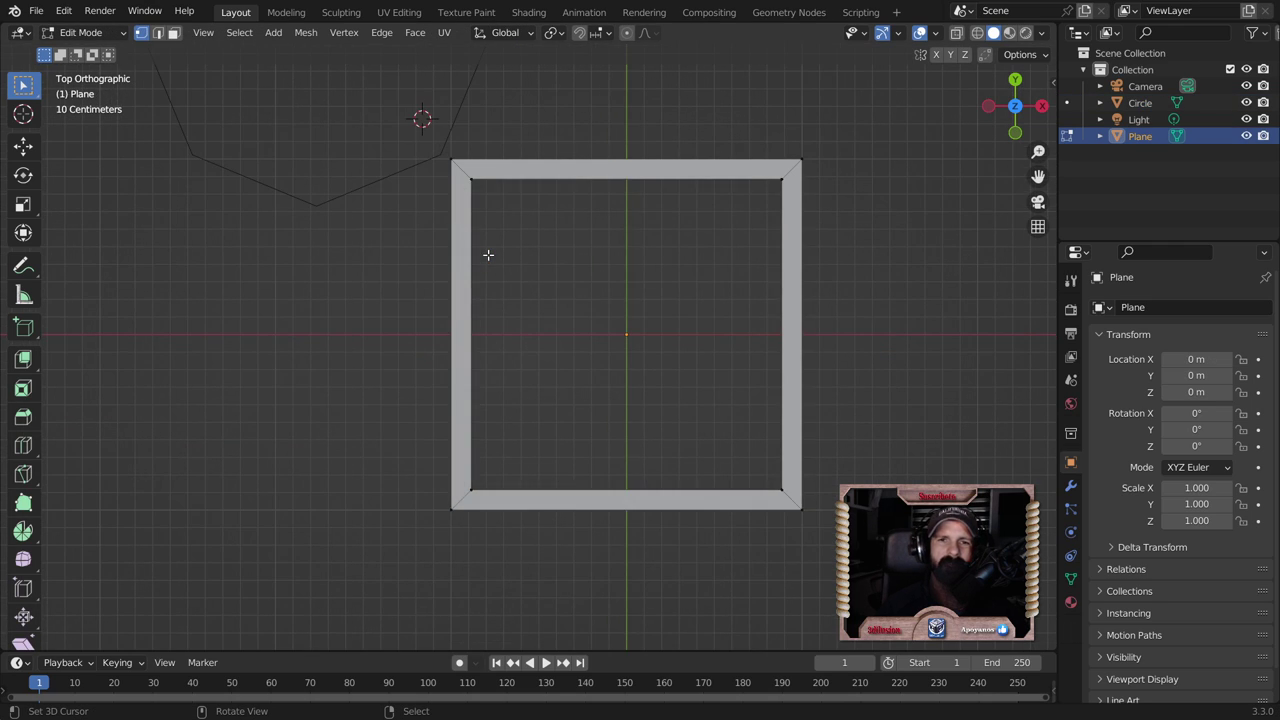
# Step: Select the frame's four corners and switch to edge select mode
pyautogui.click(467, 183)
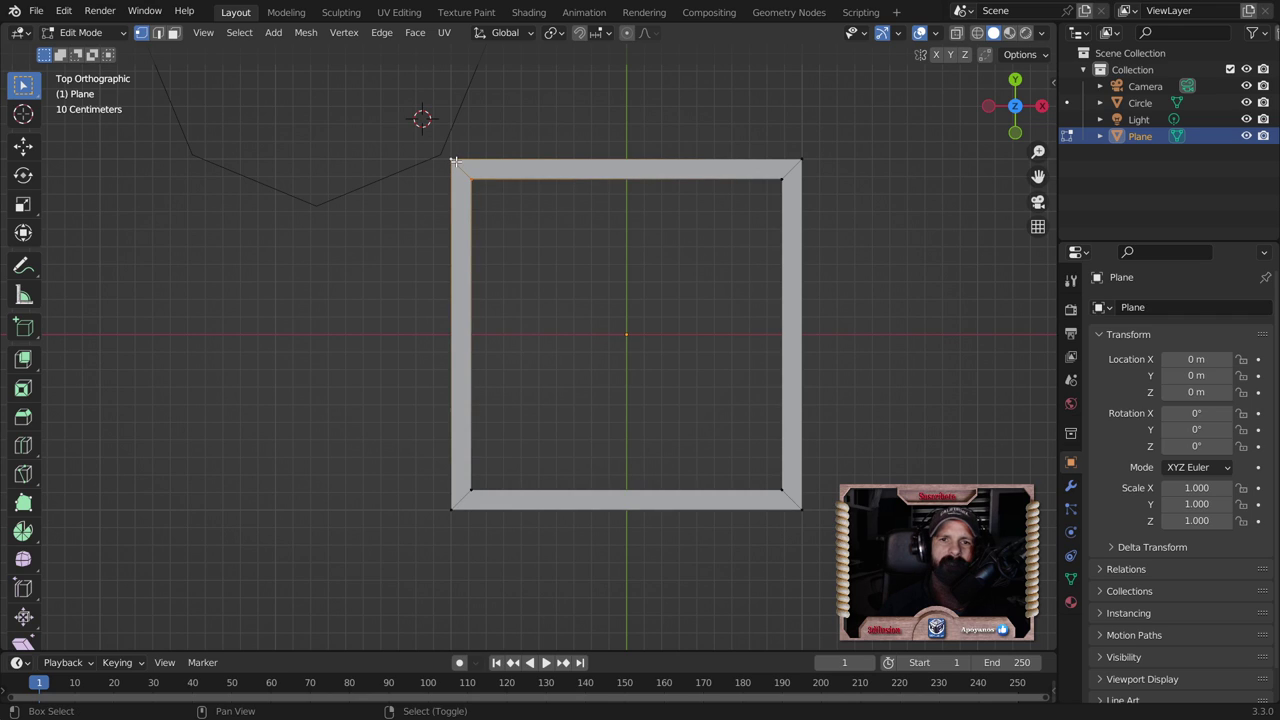
pyautogui.keyDown('shift'); pyautogui.moveTo(738, 134); pyautogui.dragTo(820, 206); pyautogui.keyUp('shift')
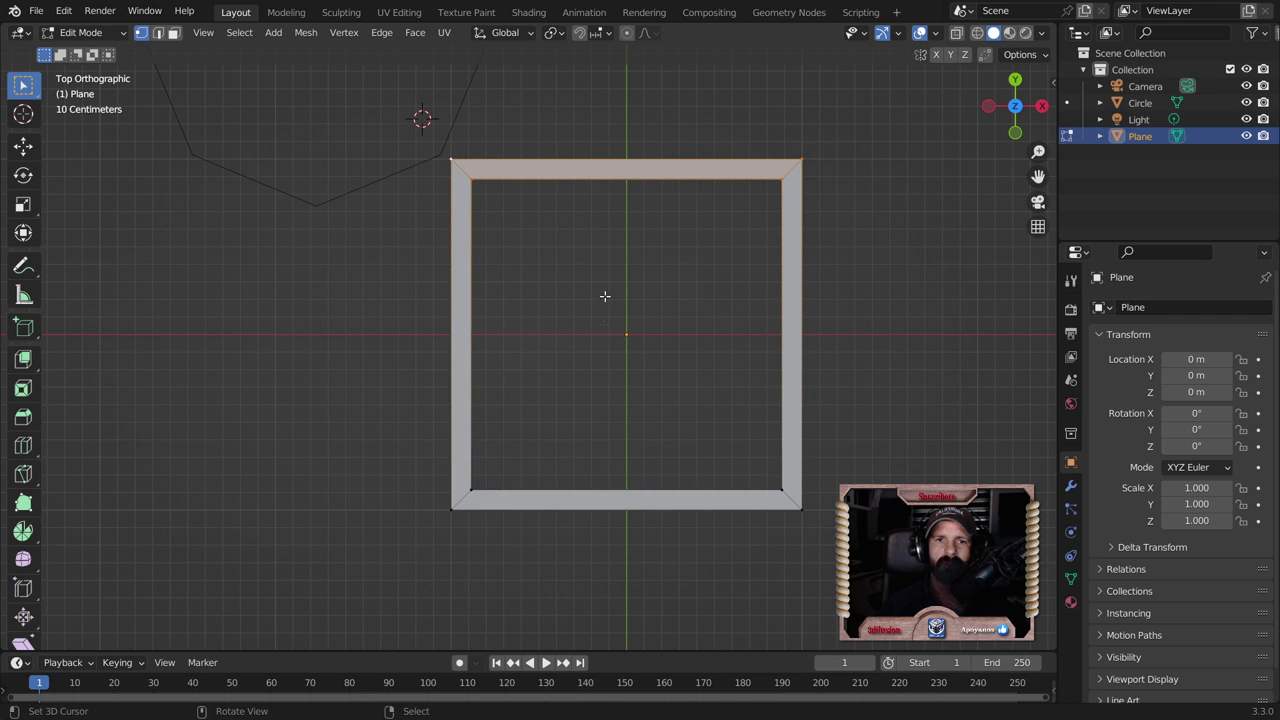
pyautogui.keyDown('shift'); pyautogui.moveTo(740, 462); pyautogui.dragTo(795, 522); pyautogui.keyUp('shift')
pyautogui.keyDown('shift'); pyautogui.moveTo(433, 452); pyautogui.dragTo(500, 537); pyautogui.keyUp('shift')
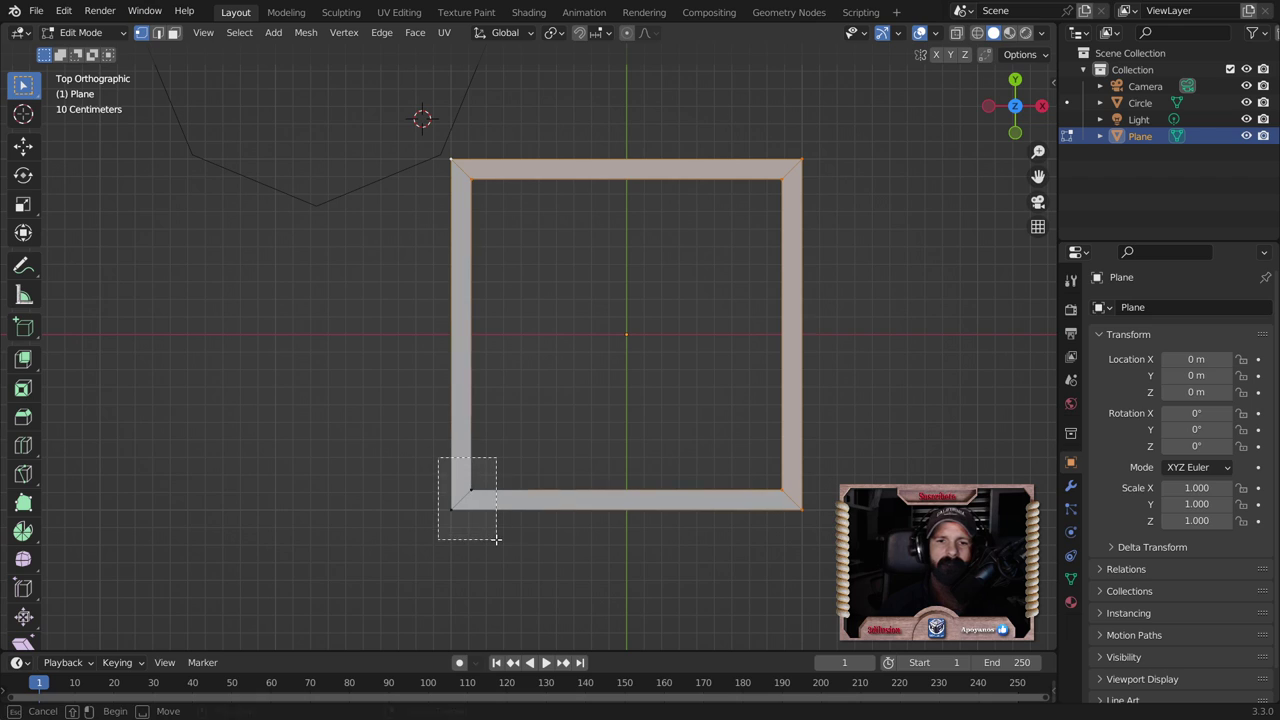
pyautogui.press('2')
# Step: Bevel the corners with two segments about 0.061 m wide, then deselect everything
pyautogui.hotkey('ctrl', 'b')
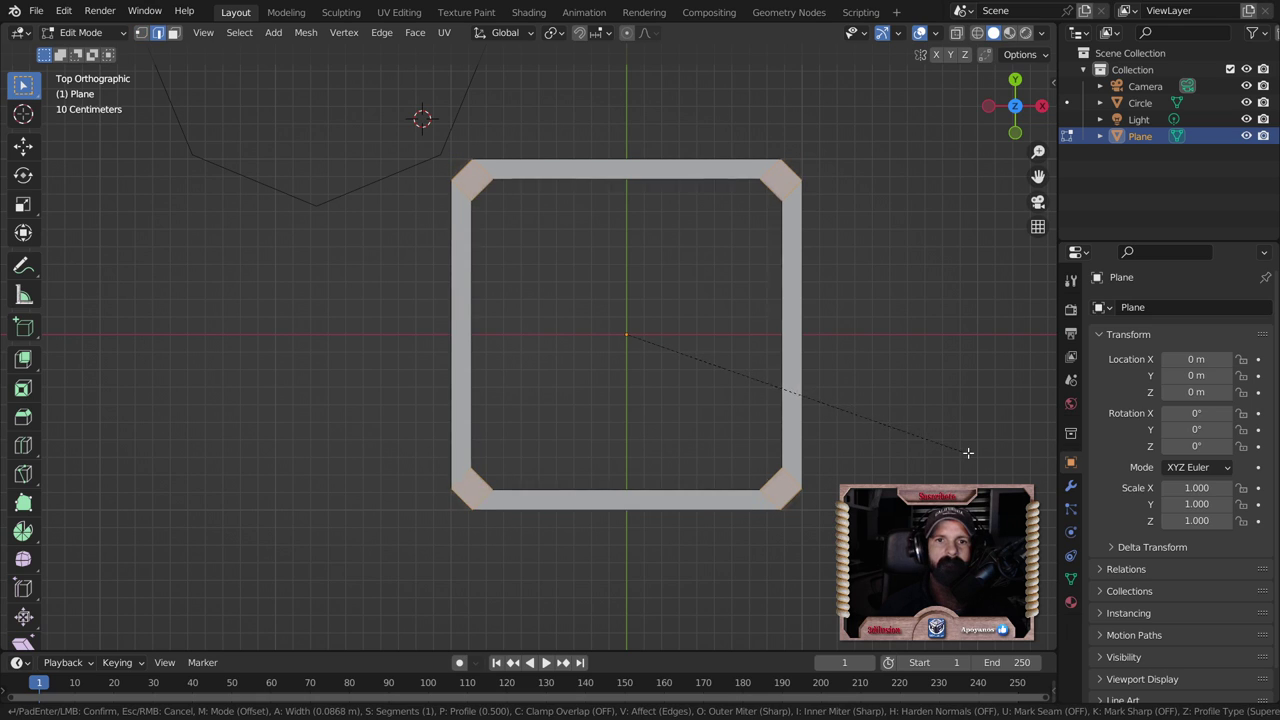
pyautogui.scroll(3, 954, 466)
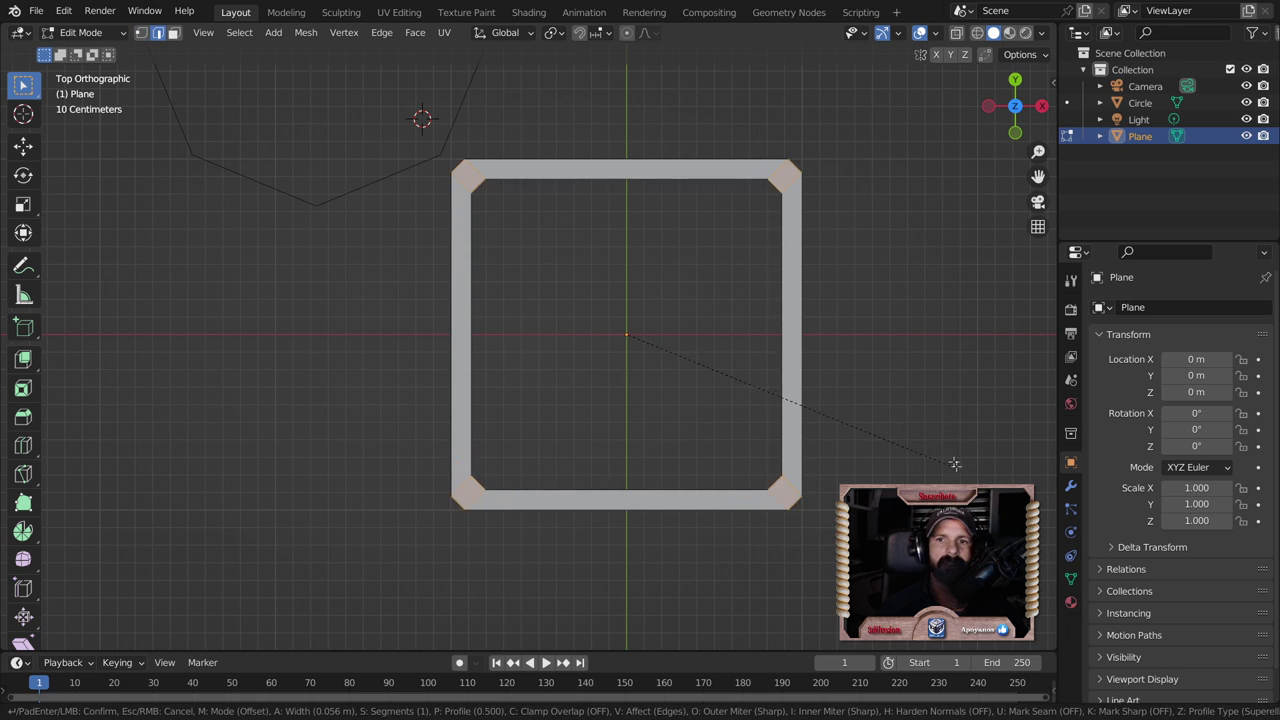
pyautogui.scroll(-3, 955, 463)
pyautogui.scroll(3, 958, 465)
pyautogui.scroll(-2, 962, 468)
pyautogui.scroll(-1, 962, 466)
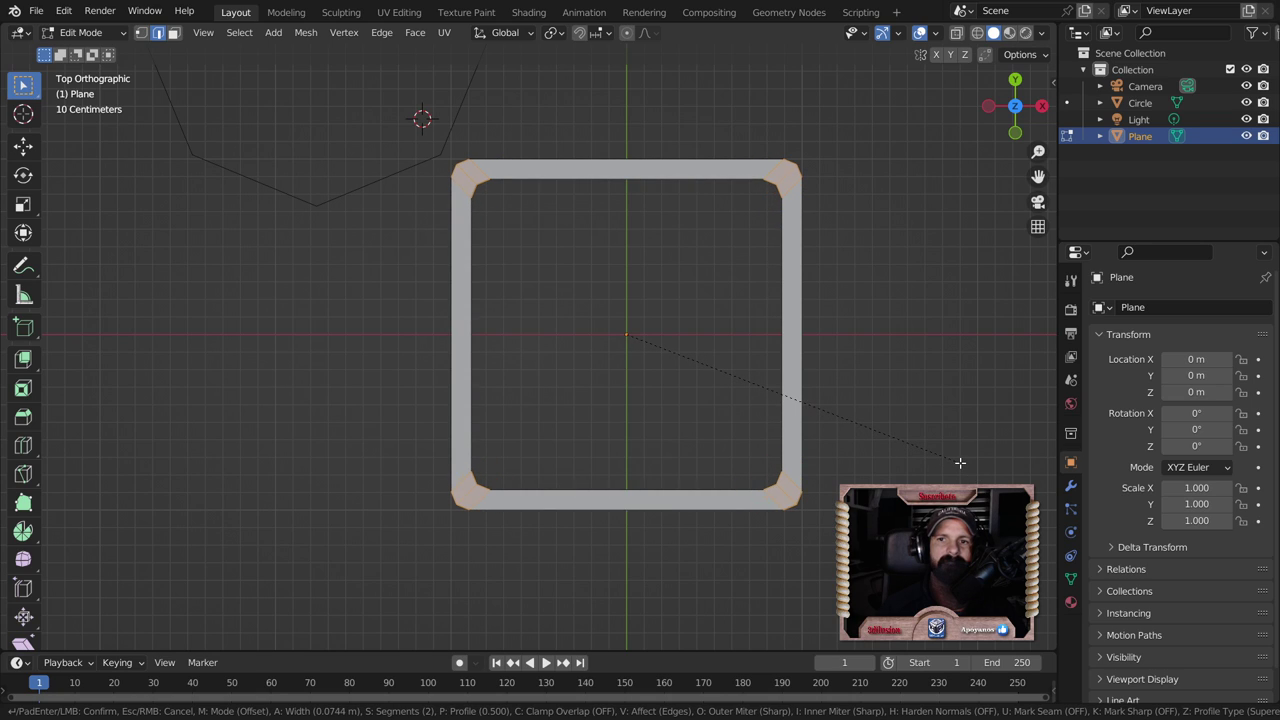
pyautogui.click(960, 463)
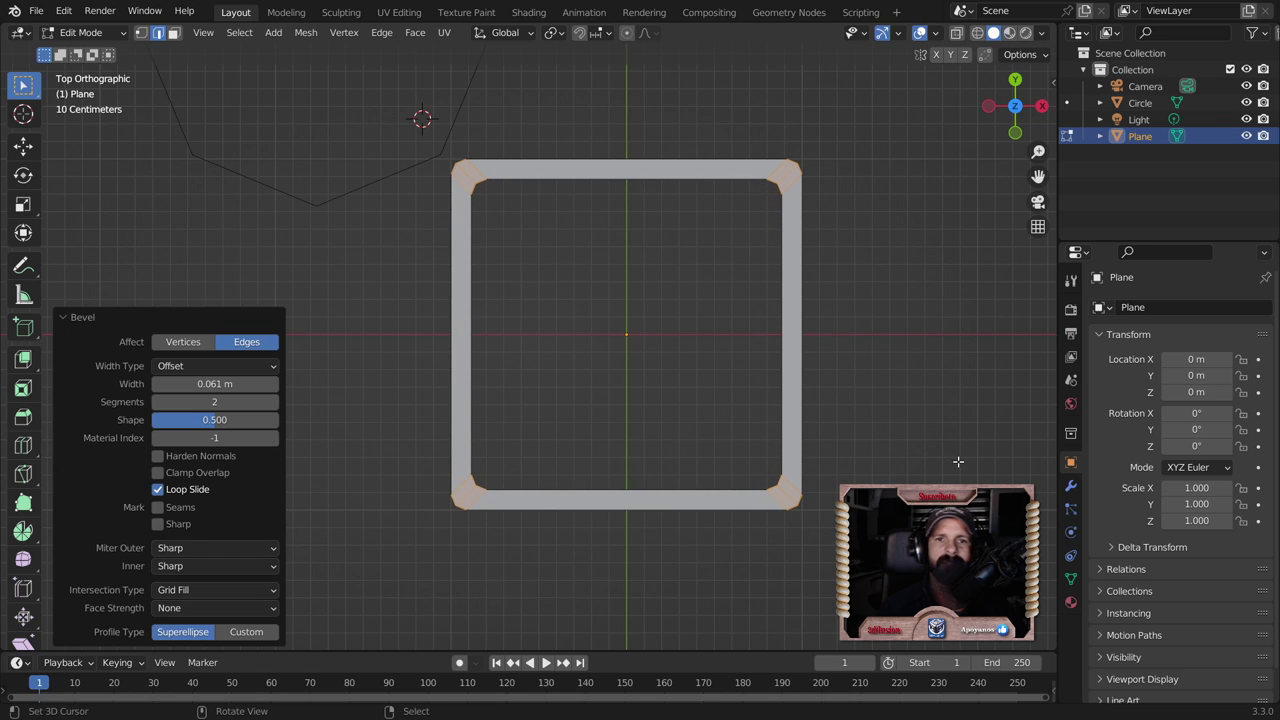
pyautogui.click(911, 372)
pyautogui.scroll(2, 840, 360)
pyautogui.keyDown('shift'); pyautogui.moveTo(866, 417); pyautogui.dragTo(750, 432, button='middle'); pyautogui.keyUp('shift')
pyautogui.scroll(-1, 750, 432)
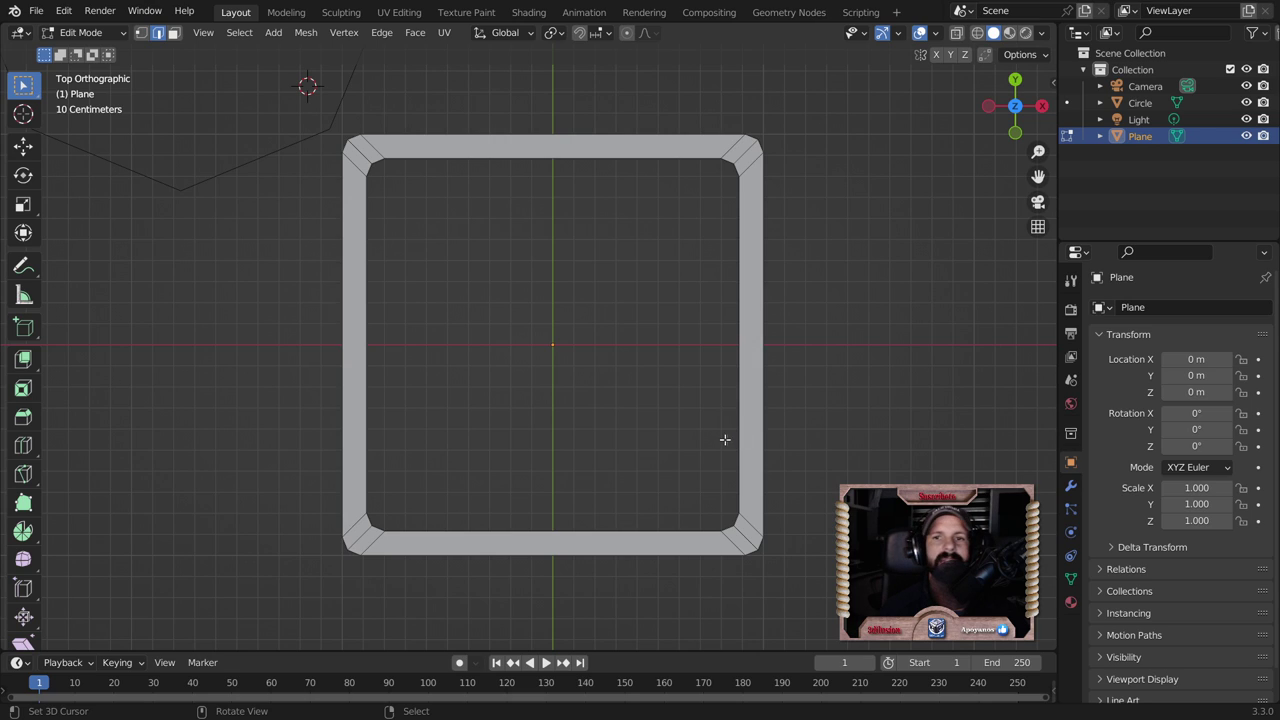
# Step: Add centred loop cuts through the frame's top/bottom and sides, then clear the selection
pyautogui.scroll(-1, 700, 428)
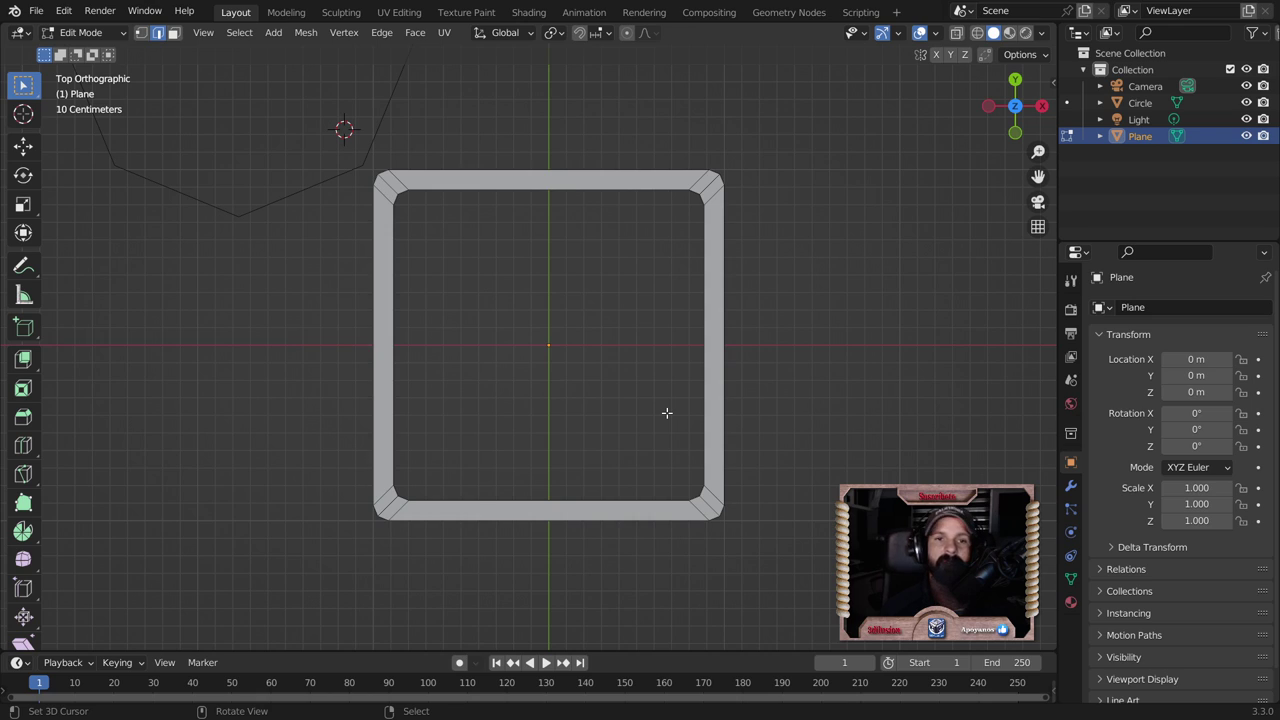
pyautogui.scroll(1, 633, 303)
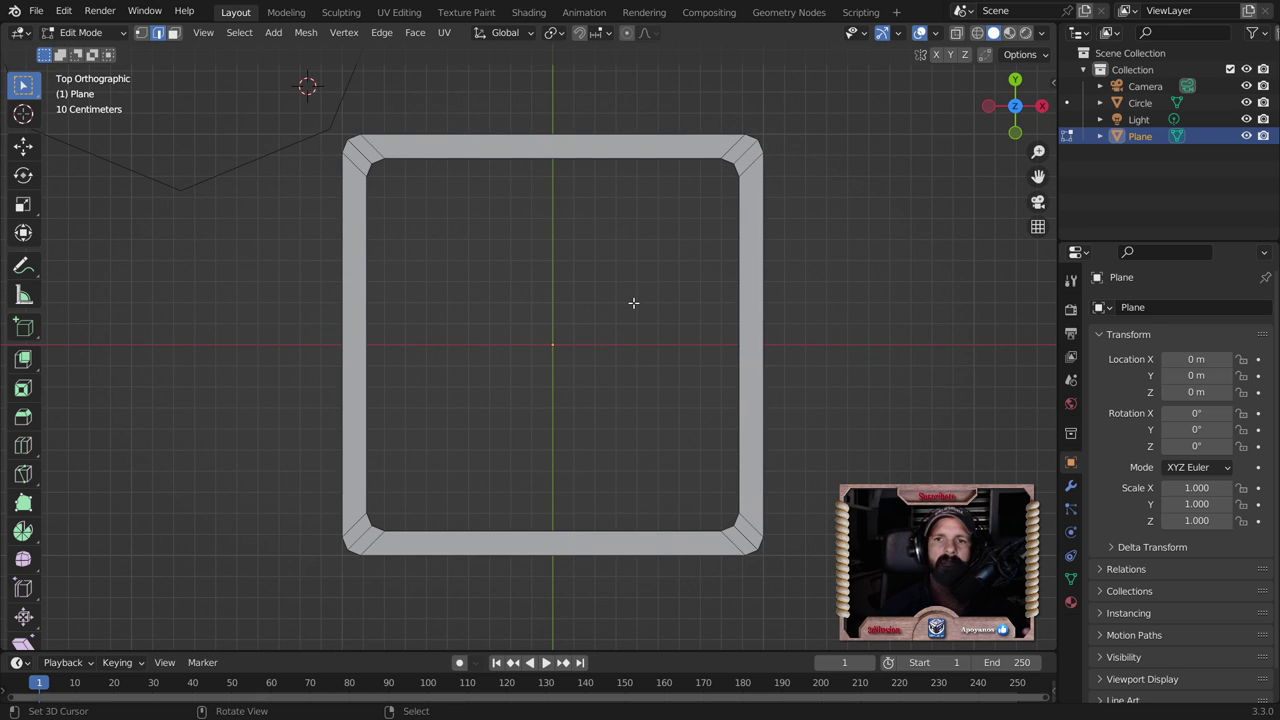
pyautogui.scroll(-1, 633, 303)
pyautogui.click(563, 177)
pyautogui.press('g')
pyautogui.press('g')
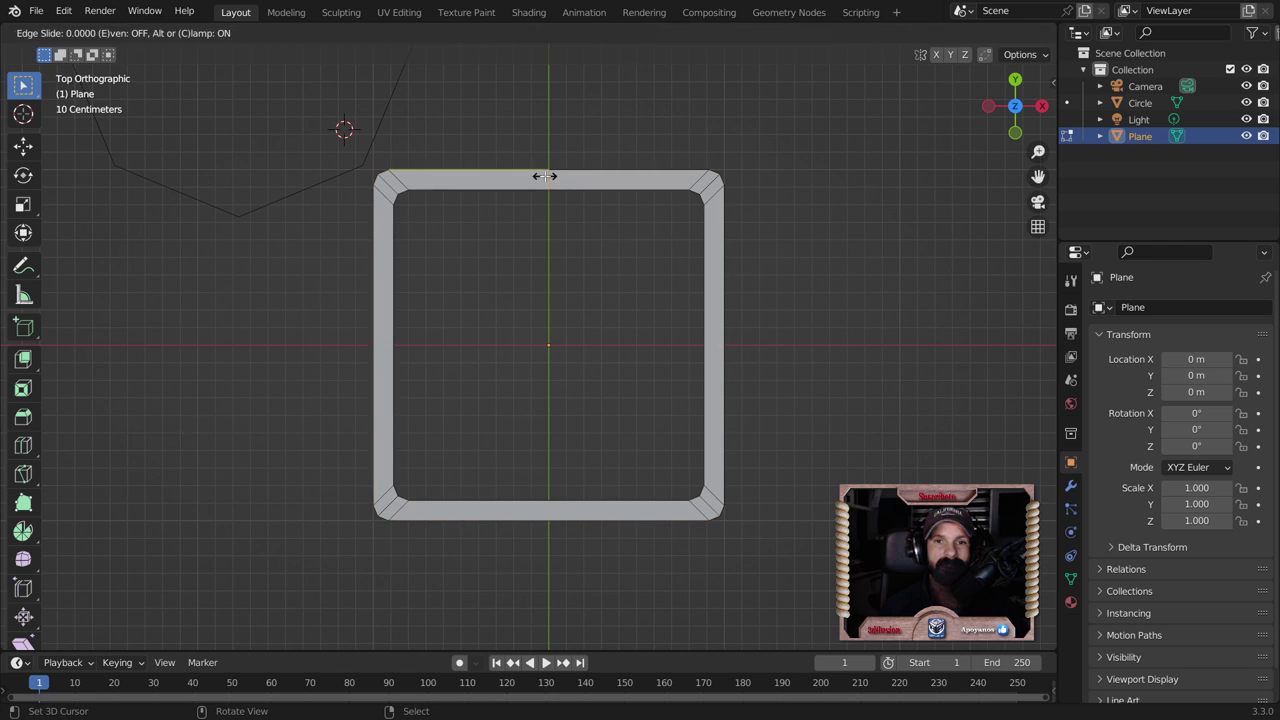
pyautogui.rightClick(543, 176)
pyautogui.hotkey('ctrl', 'r')
pyautogui.press('Escape')
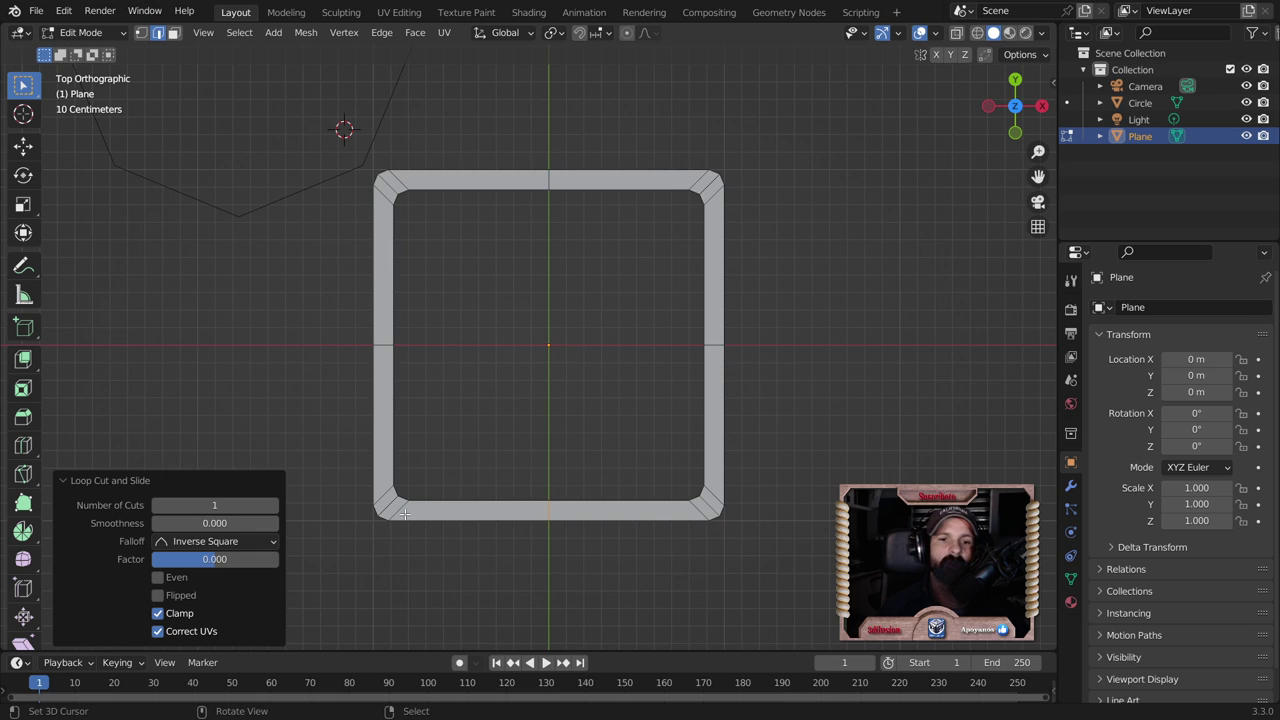
pyautogui.click(399, 203)
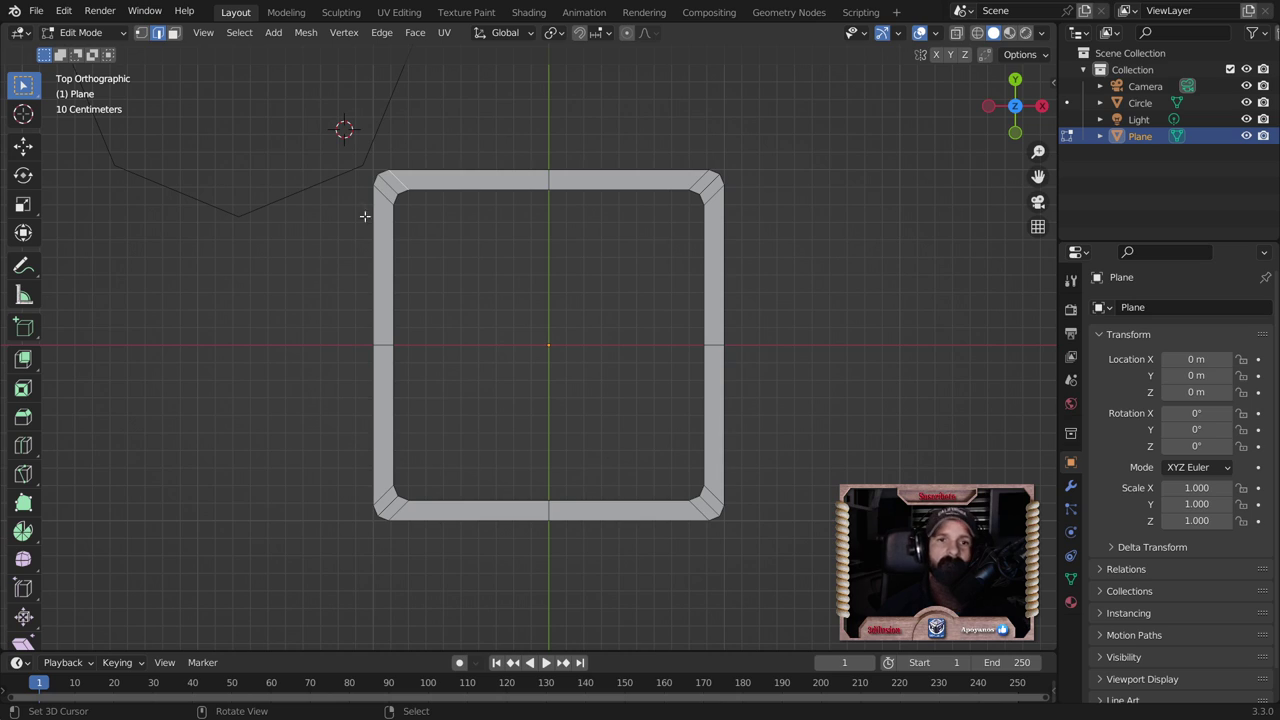
pyautogui.press('b')
pyautogui.moveTo(372, 167); pyautogui.dragTo(814, 220)
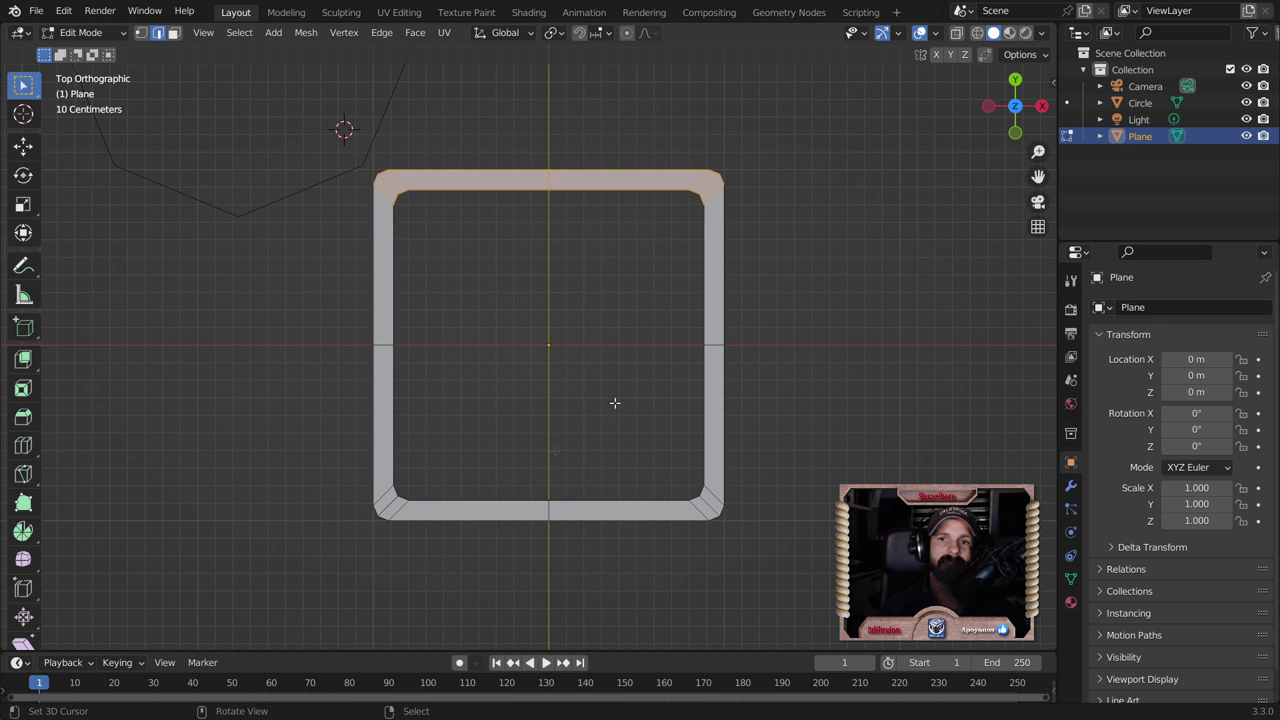
pyautogui.press('b')
pyautogui.moveTo(329, 476); pyautogui.dragTo(786, 551)
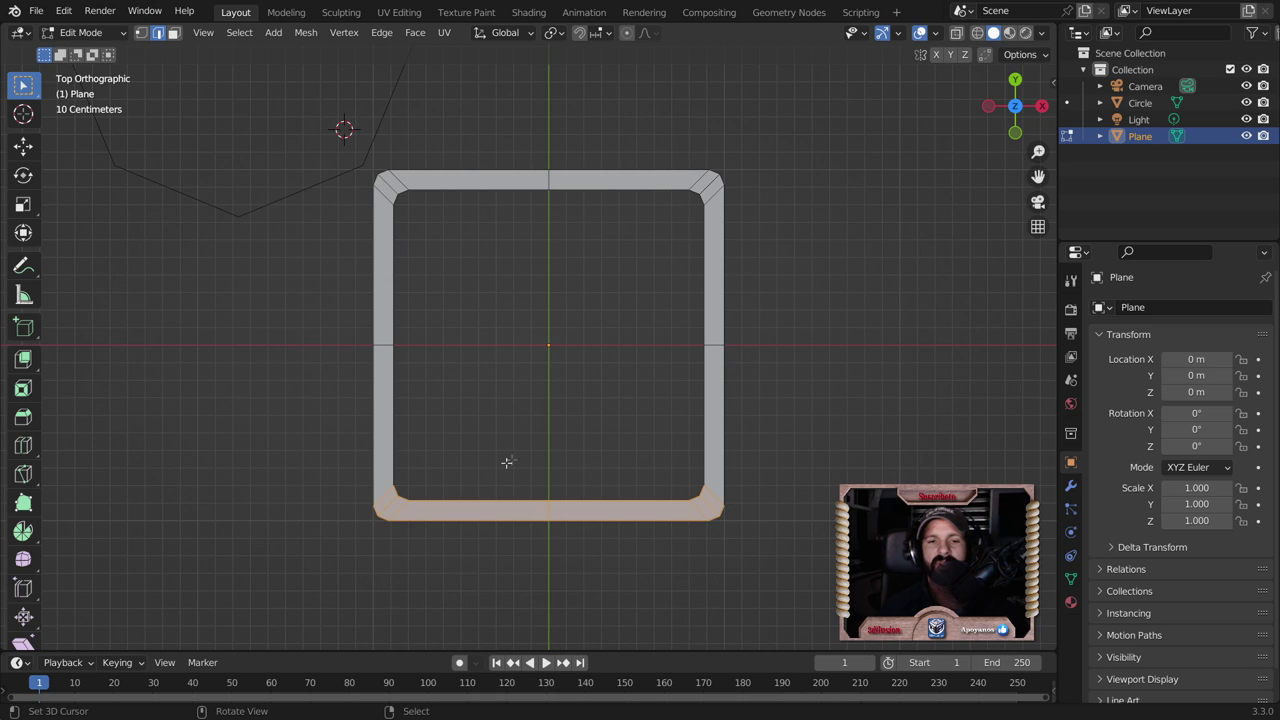
pyautogui.moveTo(354, 442); pyautogui.dragTo(781, 558)
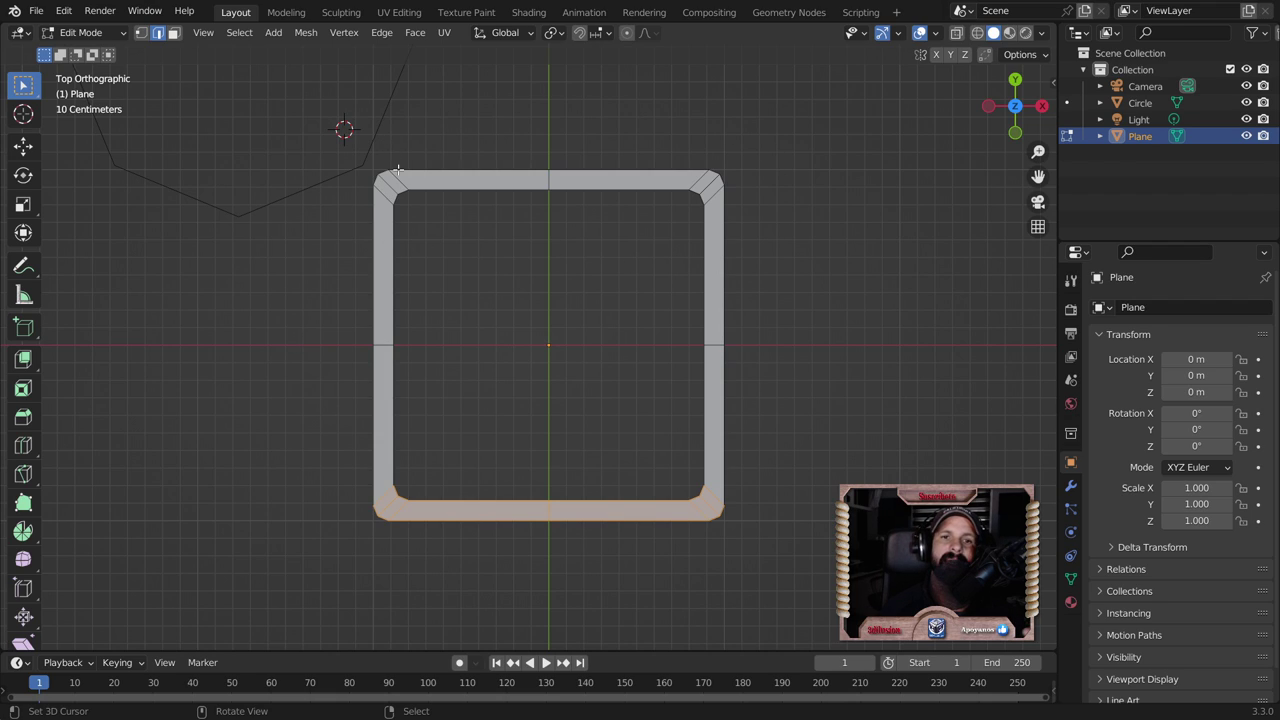
pyautogui.click(440, 214)
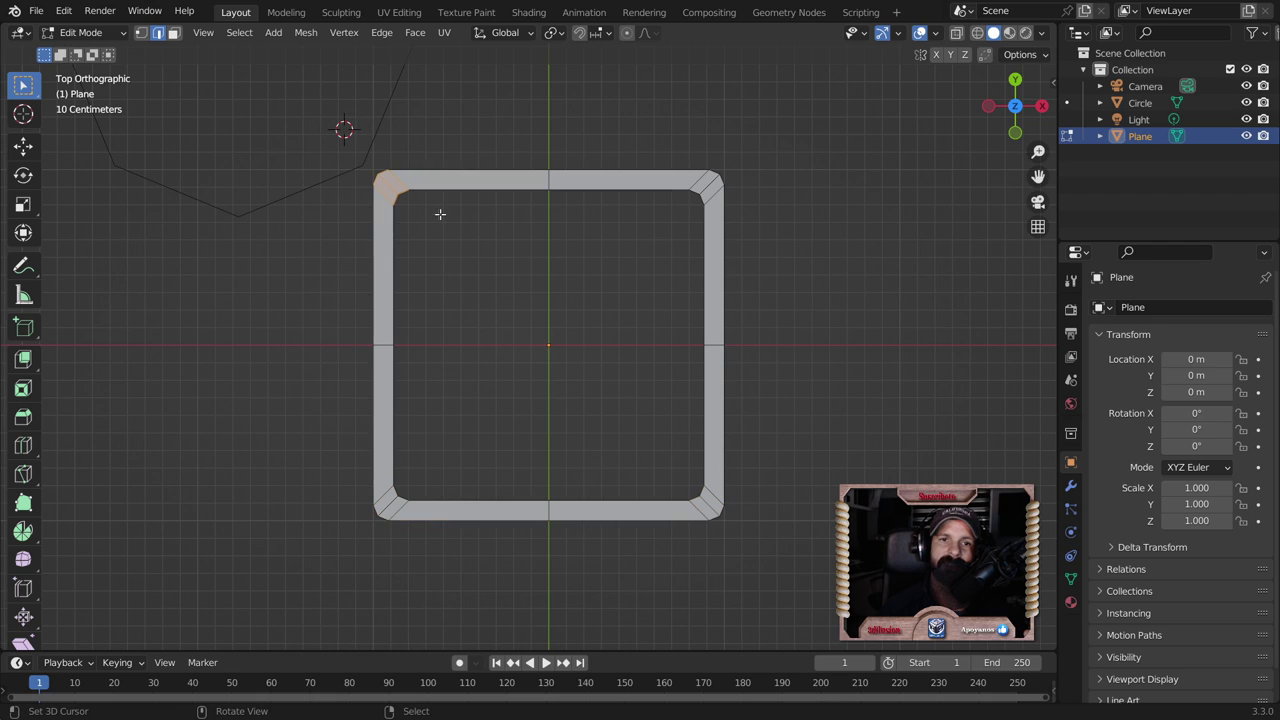
pyautogui.moveTo(679, 149); pyautogui.dragTo(769, 229)
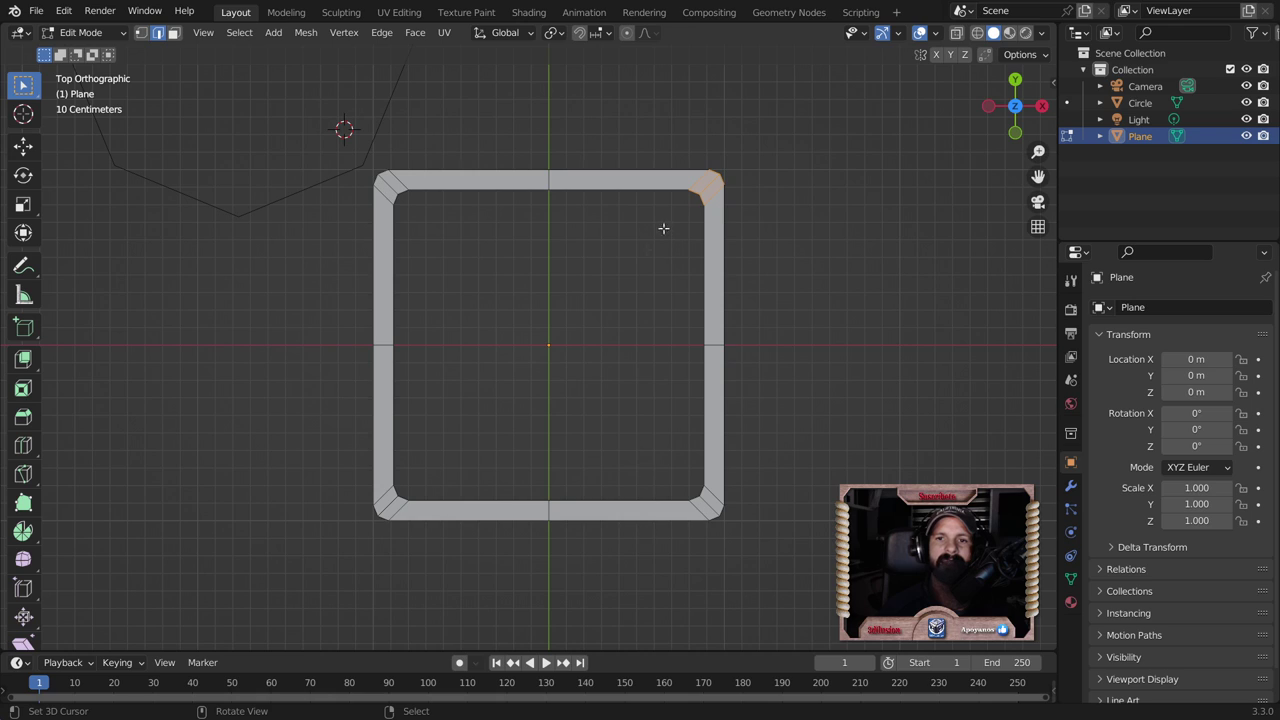
pyautogui.scroll(1, 514, 417)
pyautogui.scroll(-1, 486, 360)
pyautogui.scroll(-1, 483, 361)
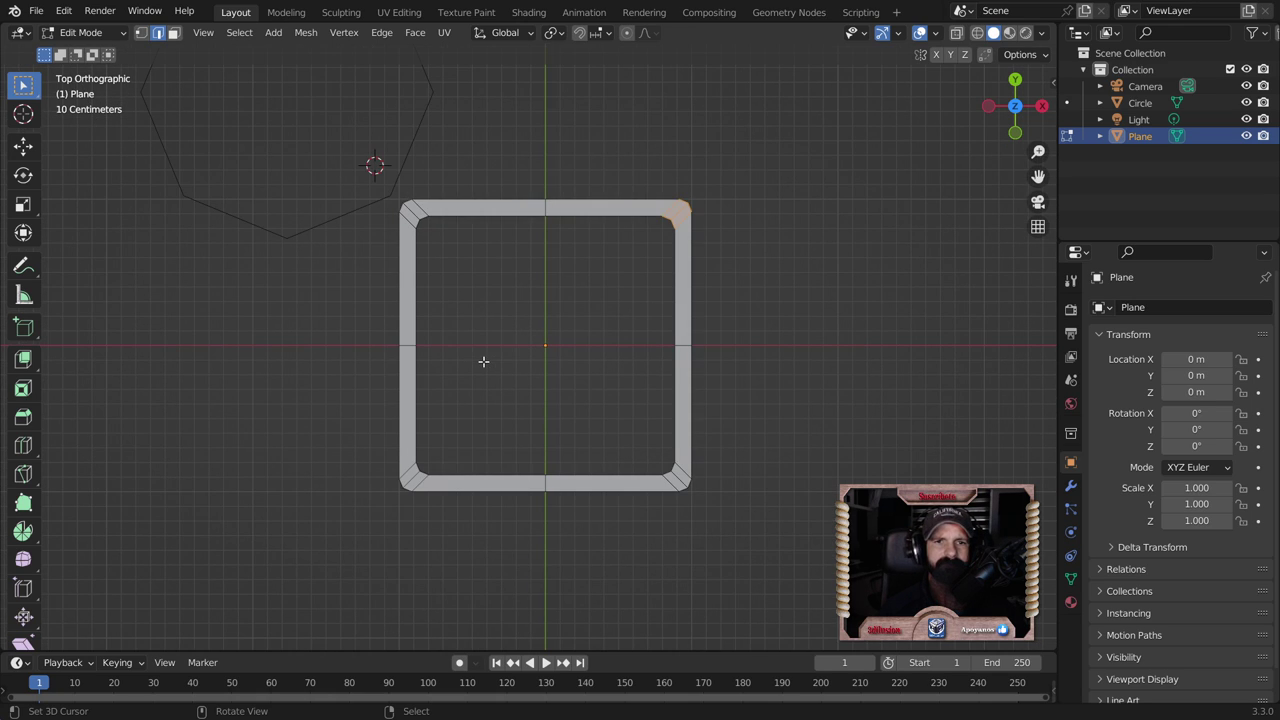
pyautogui.press('Tab')
# Step: Snap the 3D cursor to the Circle, scale it to 0.215, and move it beside the top-left corner
pyautogui.click(412, 160)
pyautogui.hotkey('shift', 's')
pyautogui.click(724, 429)
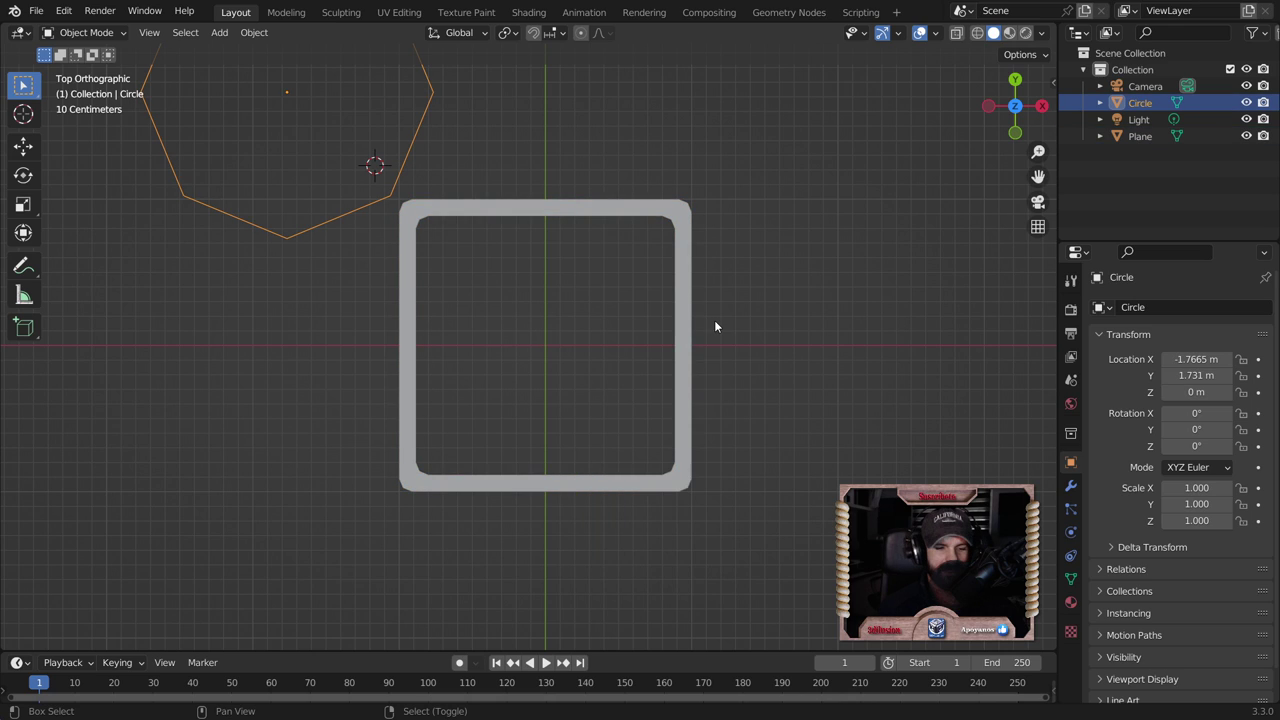
pyautogui.press('s')
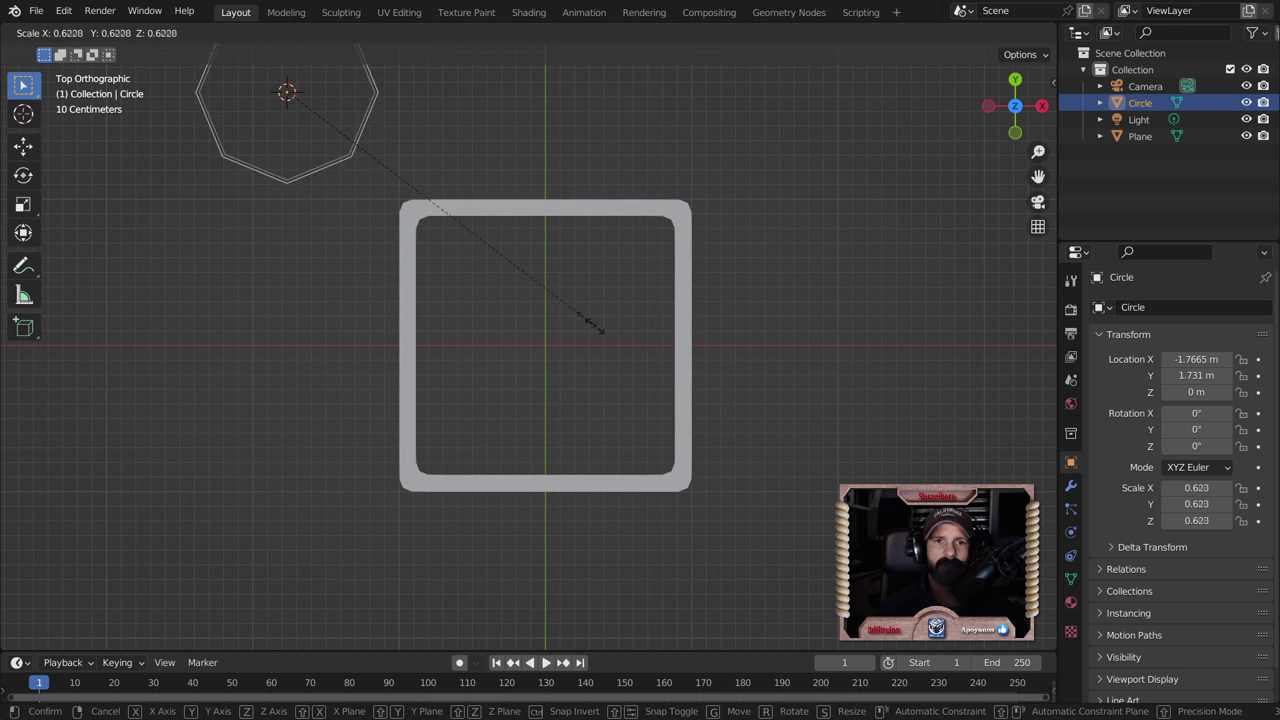
pyautogui.click(393, 175)
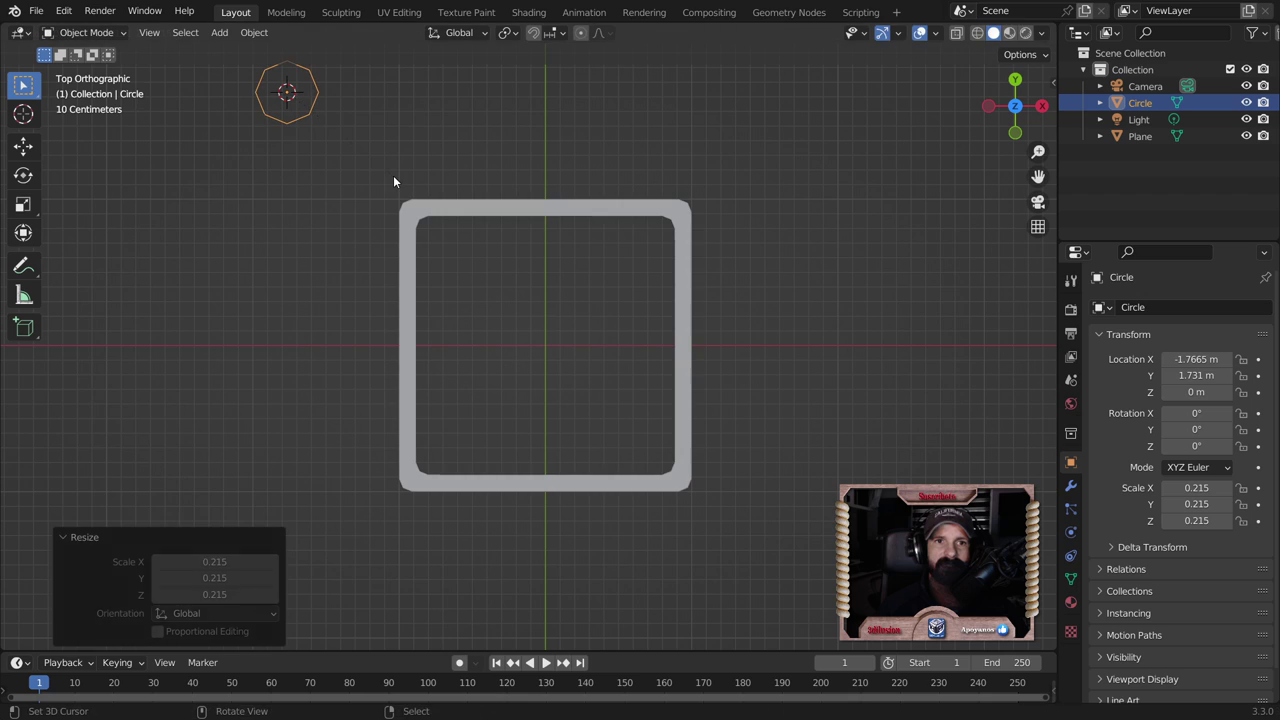
pyautogui.press('g')
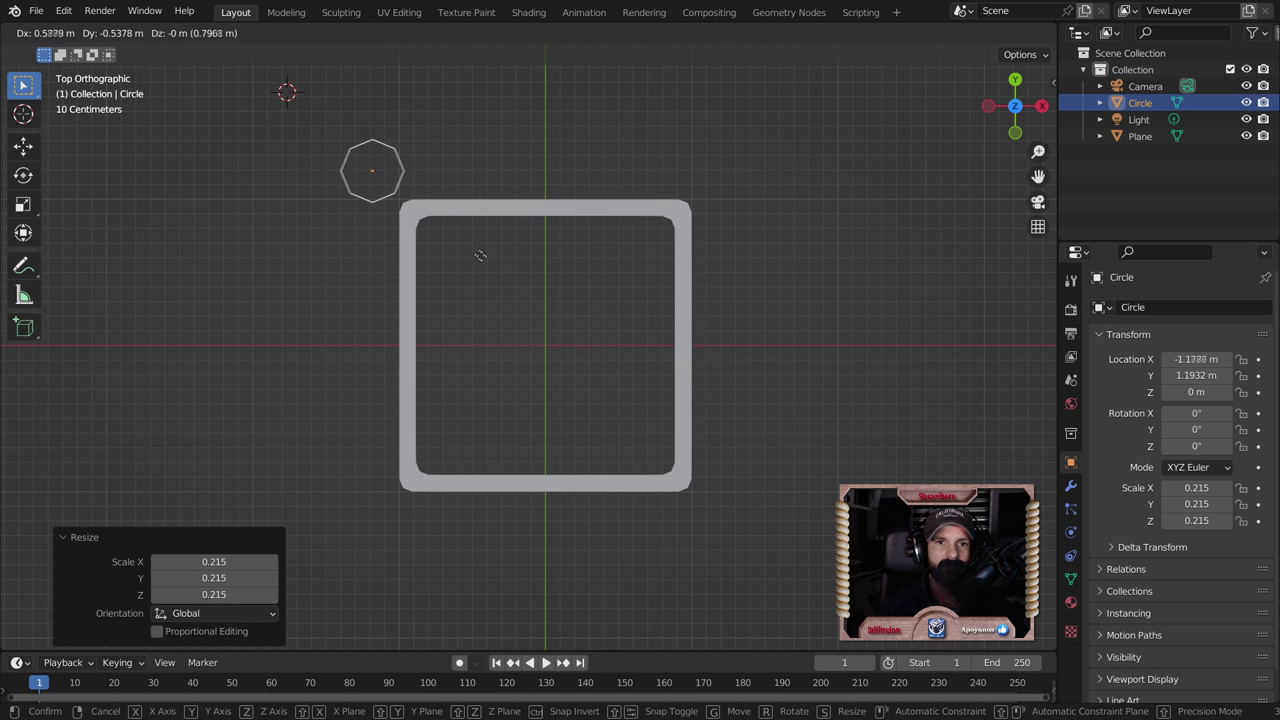
pyautogui.click(484, 260)
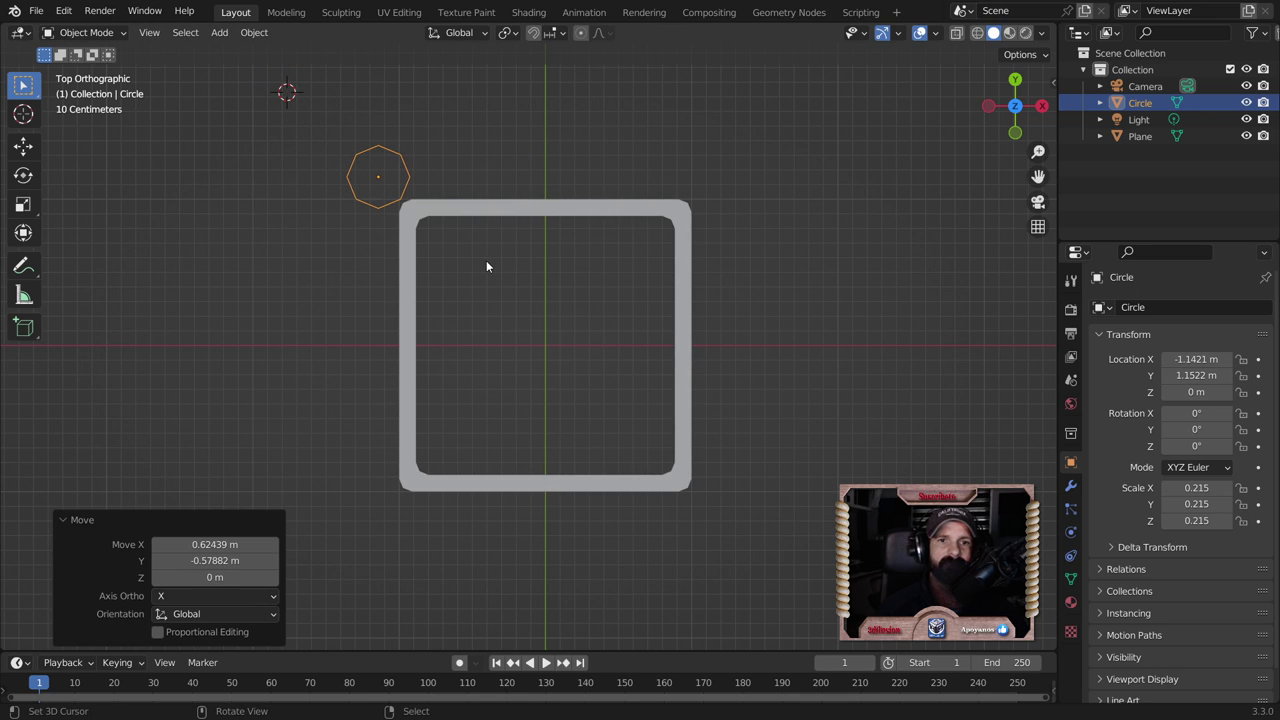
# Step: Join the Circle into the frame Plane with Ctrl+J
pyautogui.scroll(1, 486, 260)
pyautogui.press('Tab')
pyautogui.click(440, 172)
pyautogui.scroll(2, 440, 175)
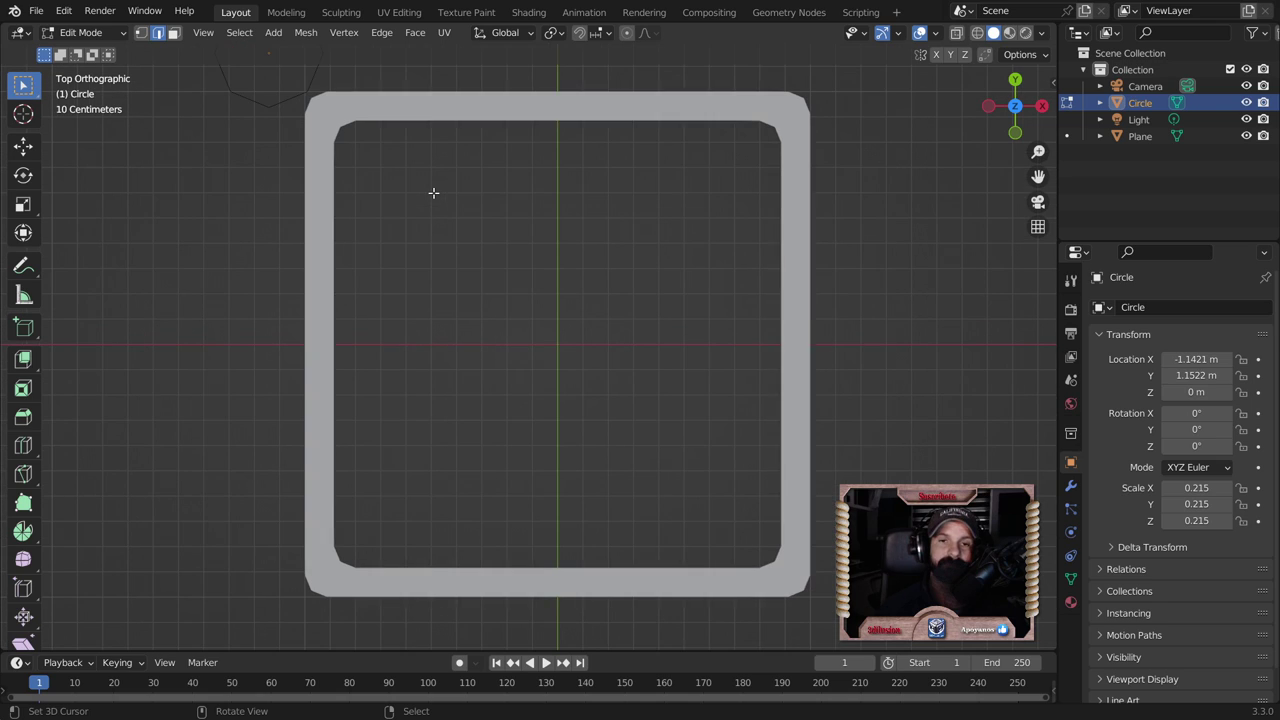
pyautogui.press('Tab')
pyautogui.keyDown('shift'); pyautogui.click(436, 114); pyautogui.keyUp('shift')
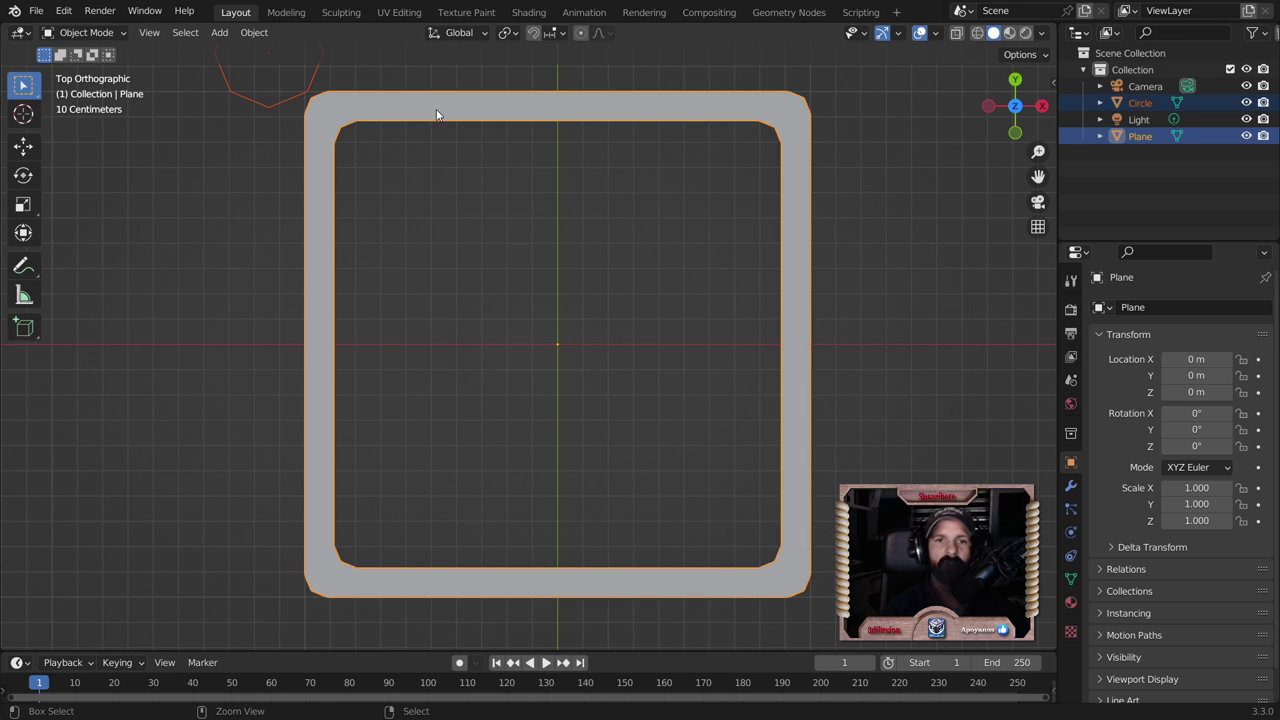
pyautogui.hotkey('ctrl', 'j')
# Step: In Edit Mode, select the octagon's complete edge loop
pyautogui.press('Tab')
pyautogui.scroll(-1, 435, 106)
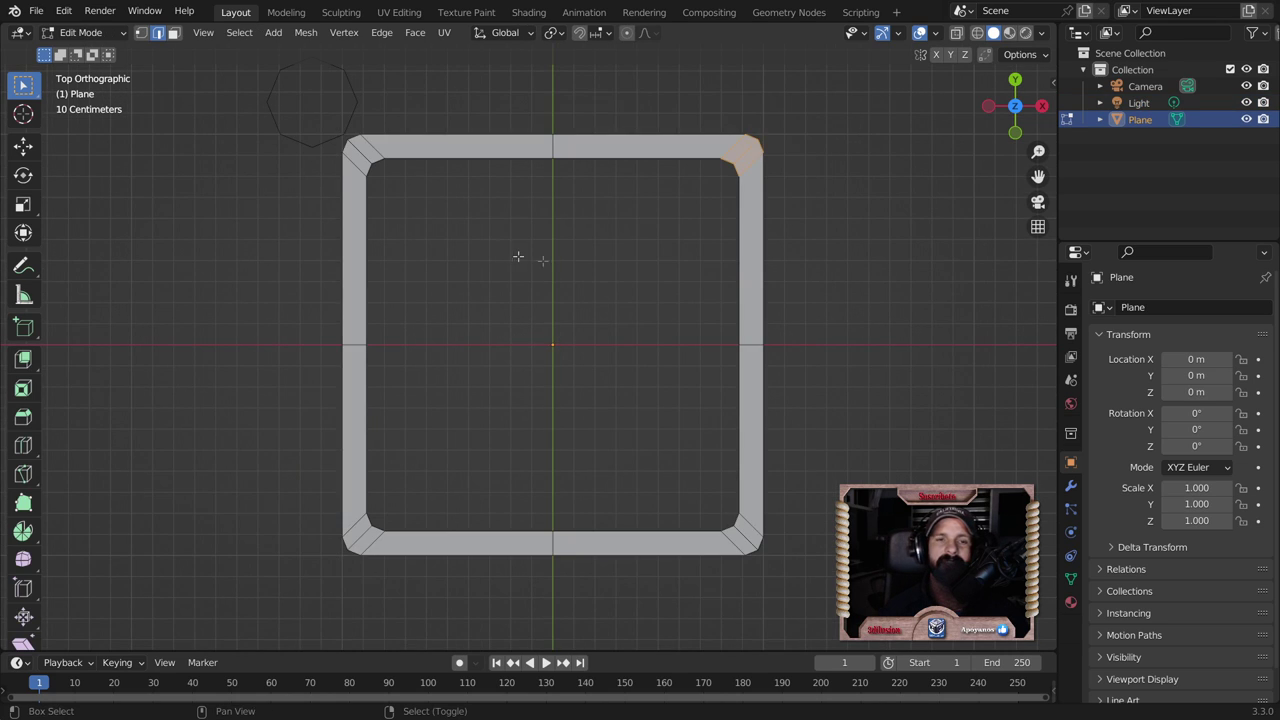
pyautogui.keyDown('shift'); pyautogui.moveTo(517, 257); pyautogui.dragTo(680, 328, button='middle'); pyautogui.keyUp('shift')
pyautogui.click(503, 195)
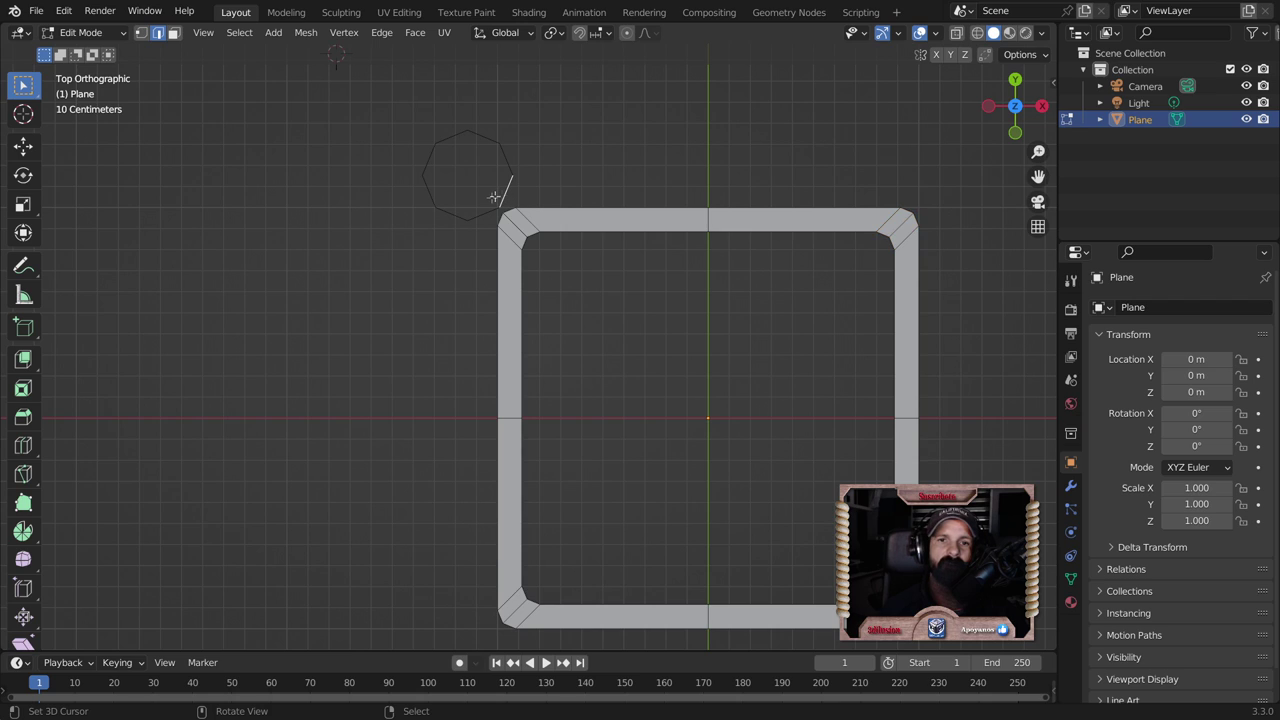
pyautogui.scroll(2, 486, 207)
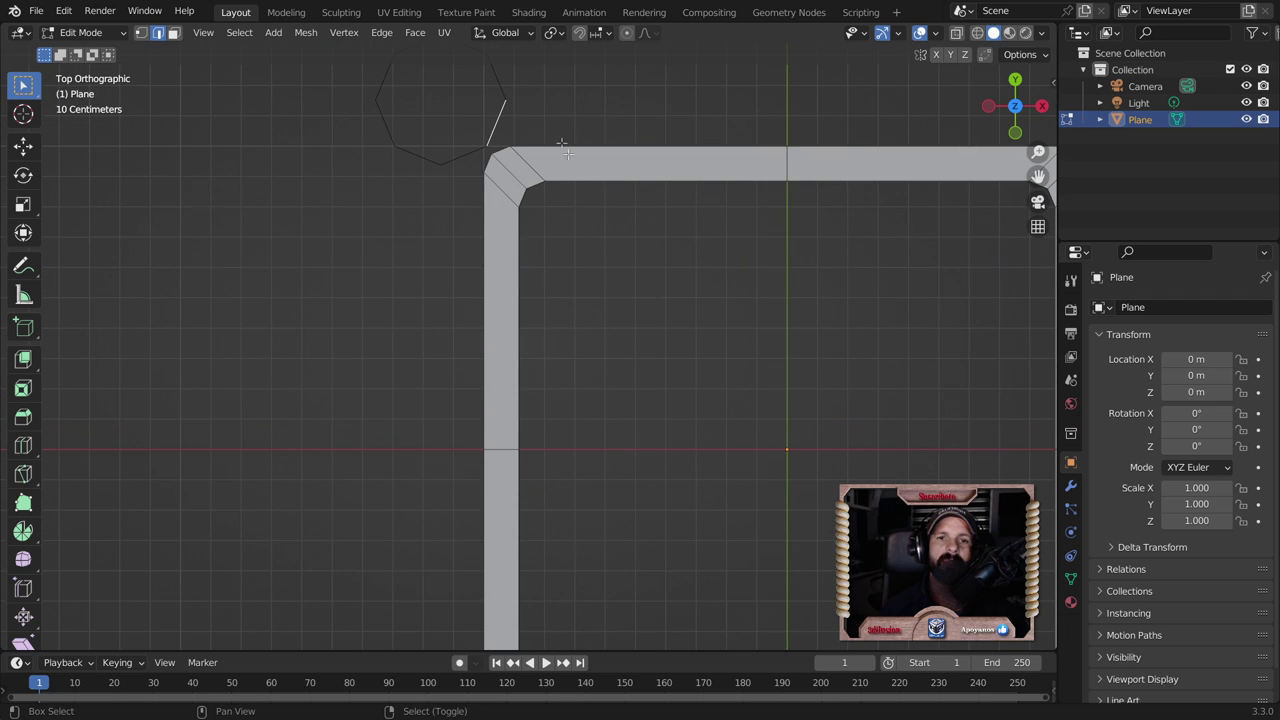
pyautogui.keyDown('shift'); pyautogui.moveTo(539, 156); pyautogui.dragTo(533, 236, button='middle'); pyautogui.keyUp('shift')
pyautogui.click(460, 246)
pyautogui.click(488, 215)
pyautogui.click(484, 250)
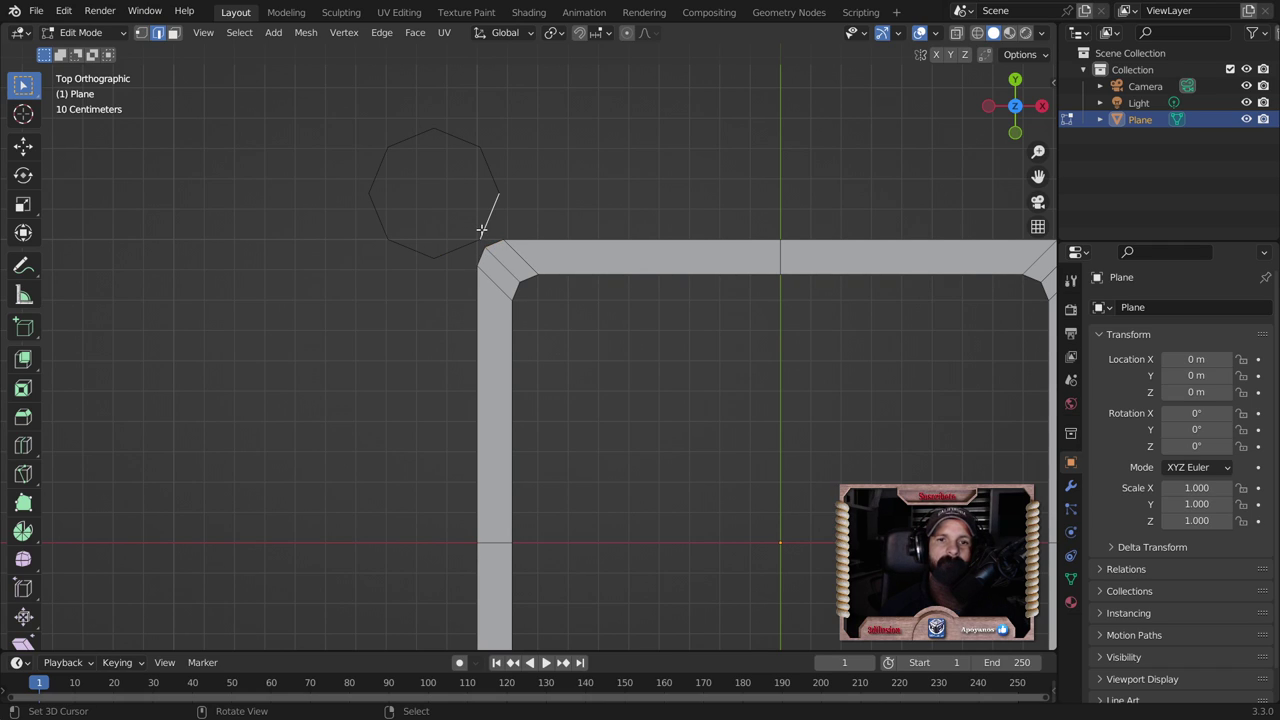
pyautogui.keyDown('alt'); pyautogui.click(480, 229); pyautogui.keyUp('alt')
pyautogui.moveTo(543, 286)
pyautogui.mouseDown(button='middle')
pyautogui.moveTo(715, 150)
pyautogui.moveTo(669, 138)
pyautogui.mouseUp(button='middle')
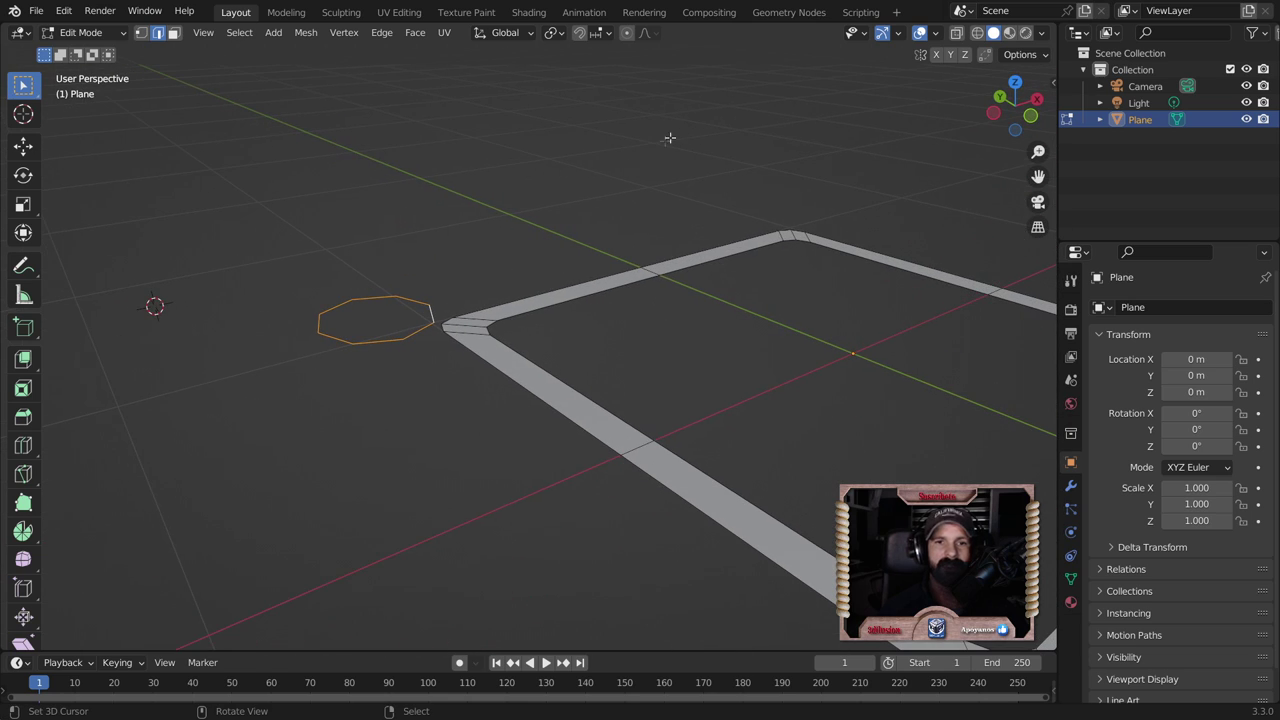
# Step: Lower the octagon 0.124 m along Z, then return to the centred top view
pyautogui.press('g')
pyautogui.press('z')
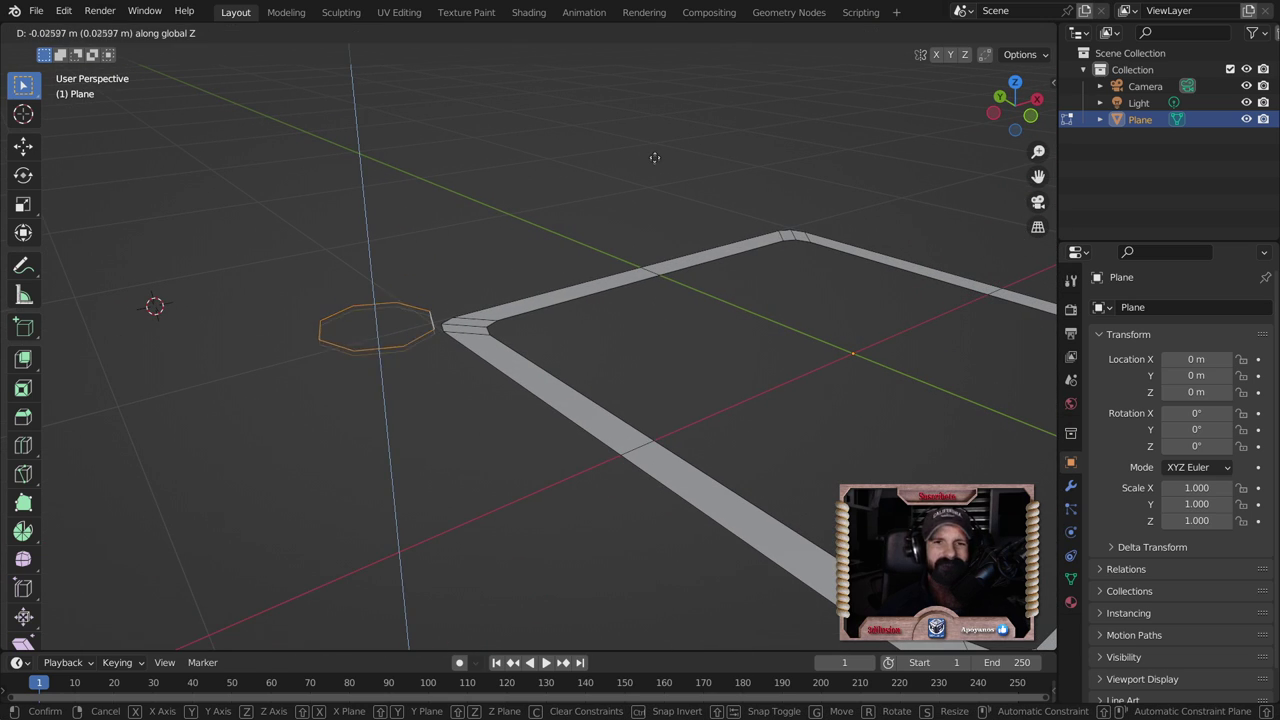
pyautogui.click(655, 178)
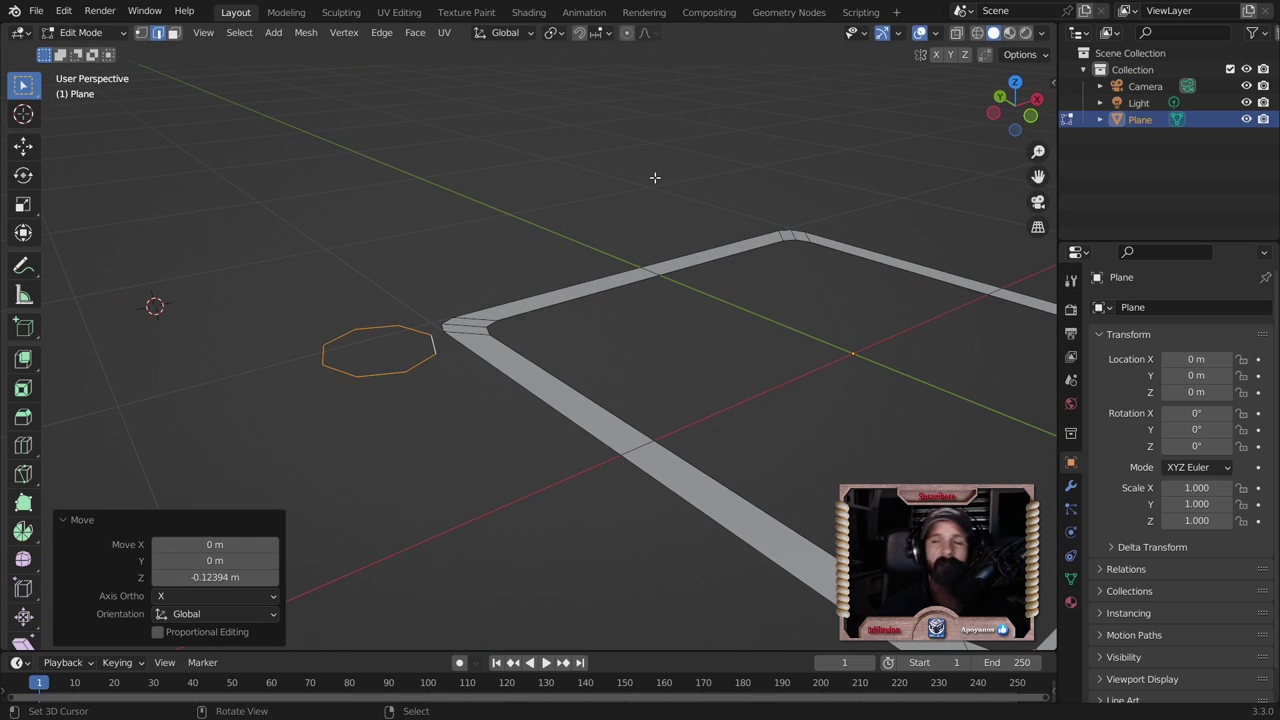
pyautogui.press('KP_7')
pyautogui.scroll(-1, 689, 183)
pyautogui.keyDown('shift'); pyautogui.moveTo(677, 344); pyautogui.dragTo(560, 320, button='middle'); pyautogui.keyUp('shift')
pyautogui.scroll(-1, 347, 179)
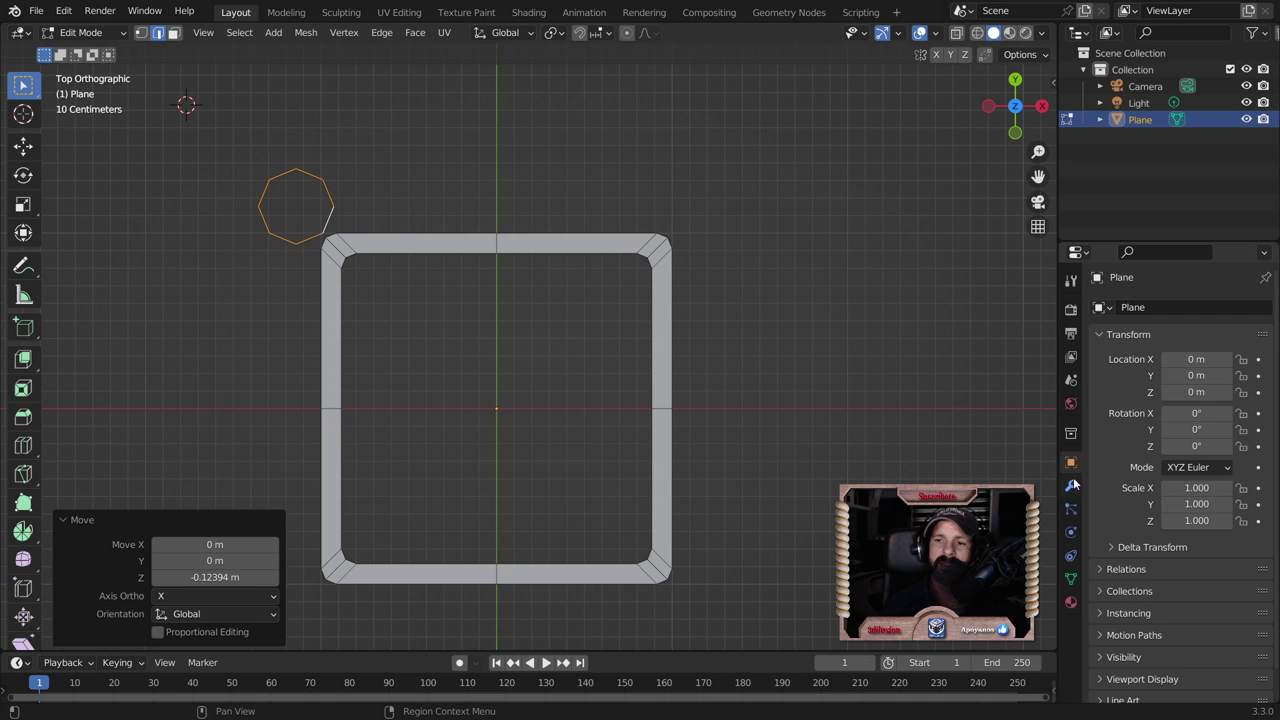
# Step: Add a Subdivision Surface modifier with viewport level 2 to the frame
pyautogui.click(1073, 487)
pyautogui.click(1126, 309)
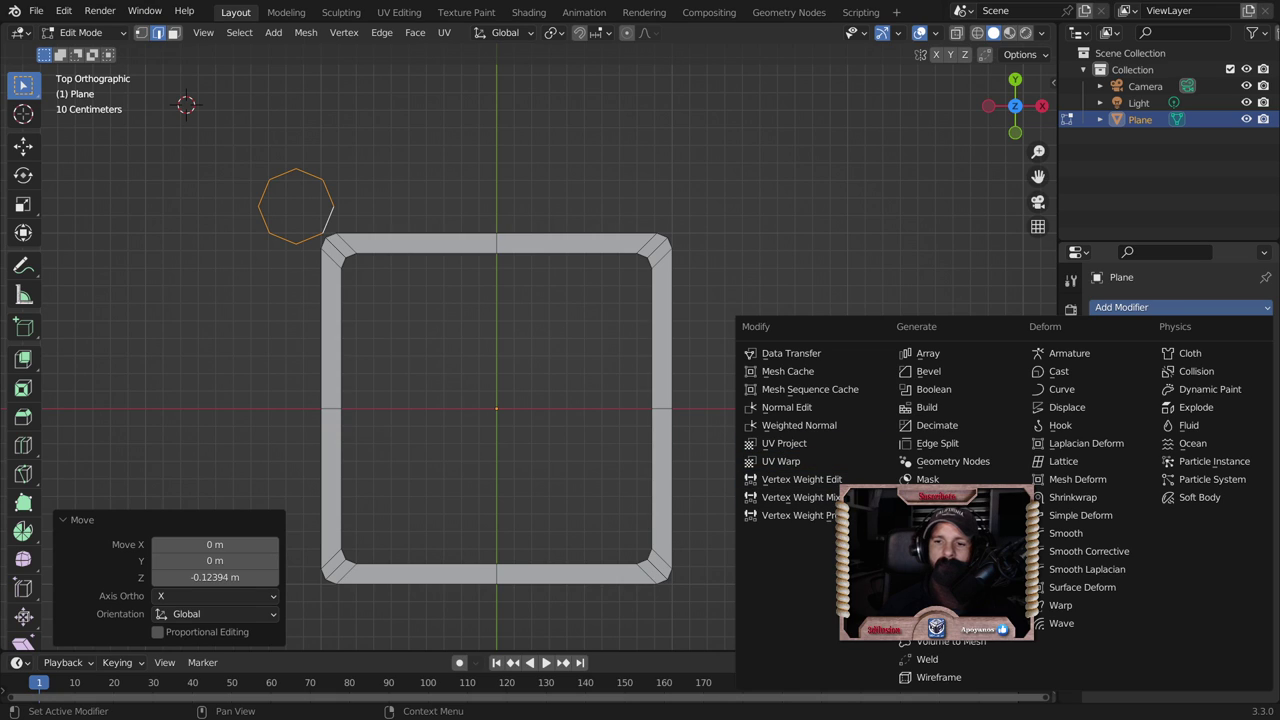
pyautogui.click(950, 605)
pyautogui.click(1244, 381)
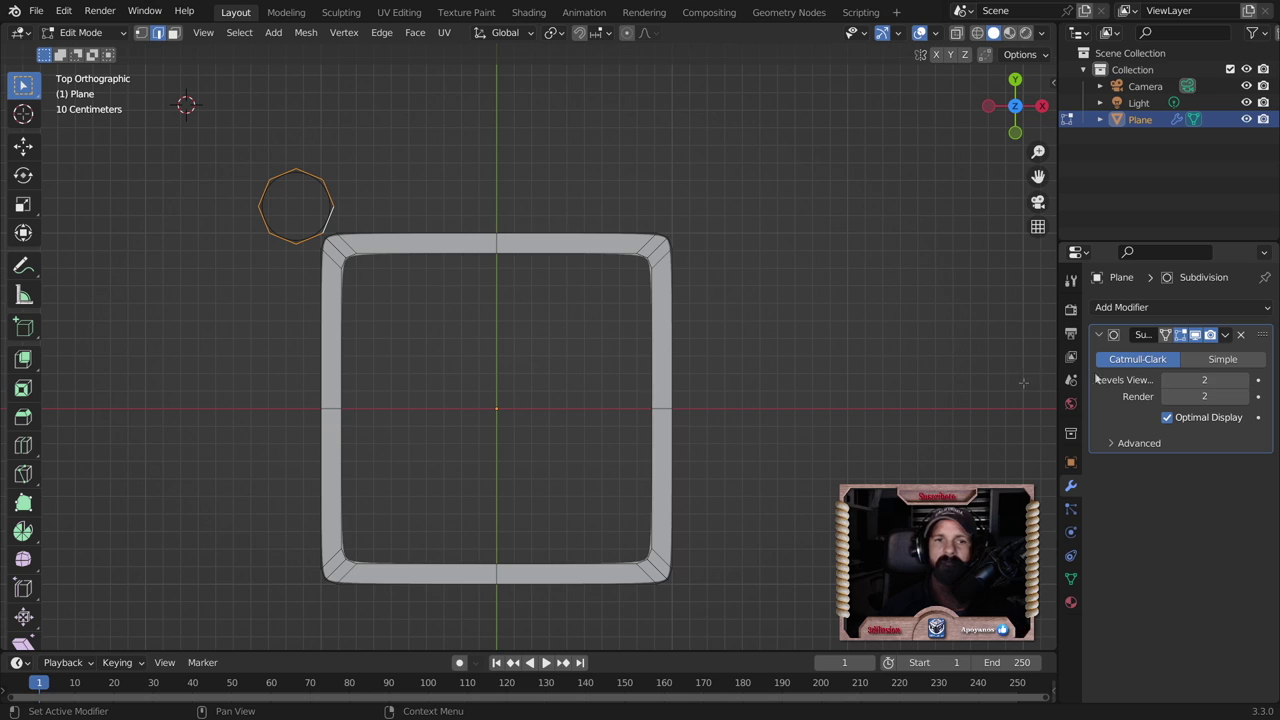
pyautogui.click(1148, 308)
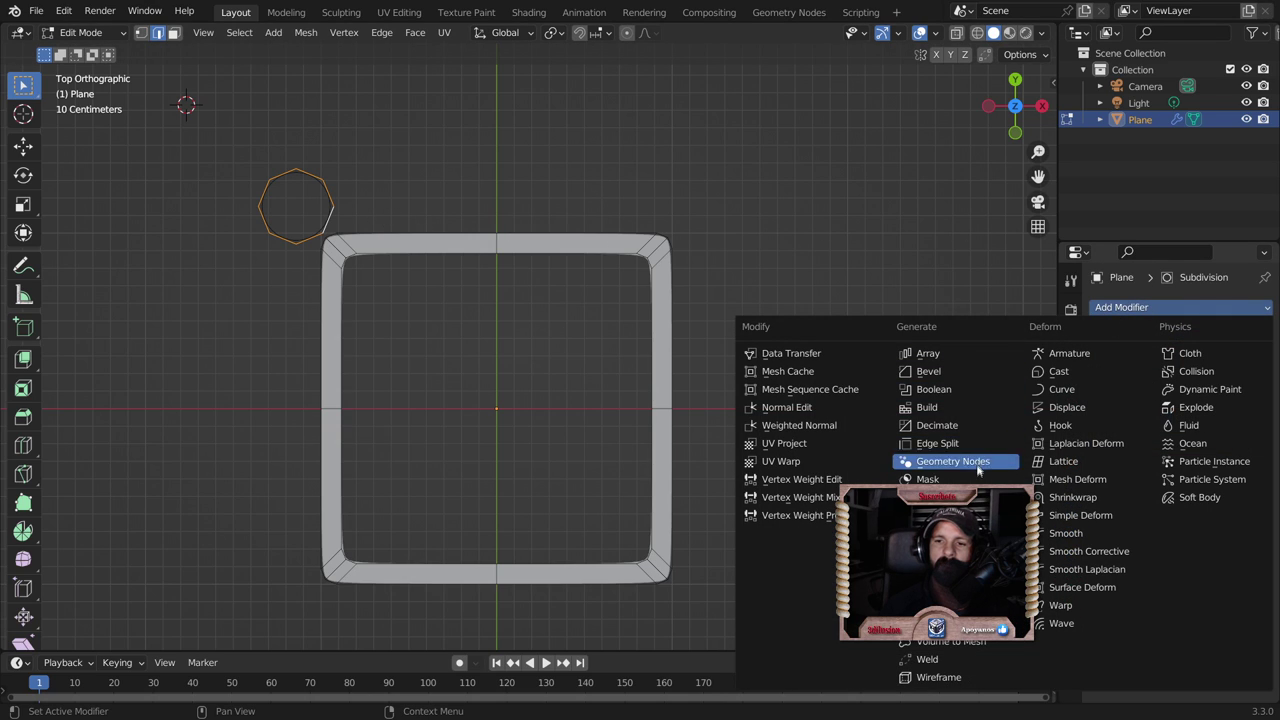
pyautogui.click(323, 194)
# Step: Separate the octagon loop into its own object, Plane.001, and leave Edit Mode
pyautogui.keyDown('alt'); pyautogui.click(328, 203); pyautogui.keyUp('alt')
pyautogui.press('p')
pyautogui.click(328, 203)
pyautogui.press('Tab')
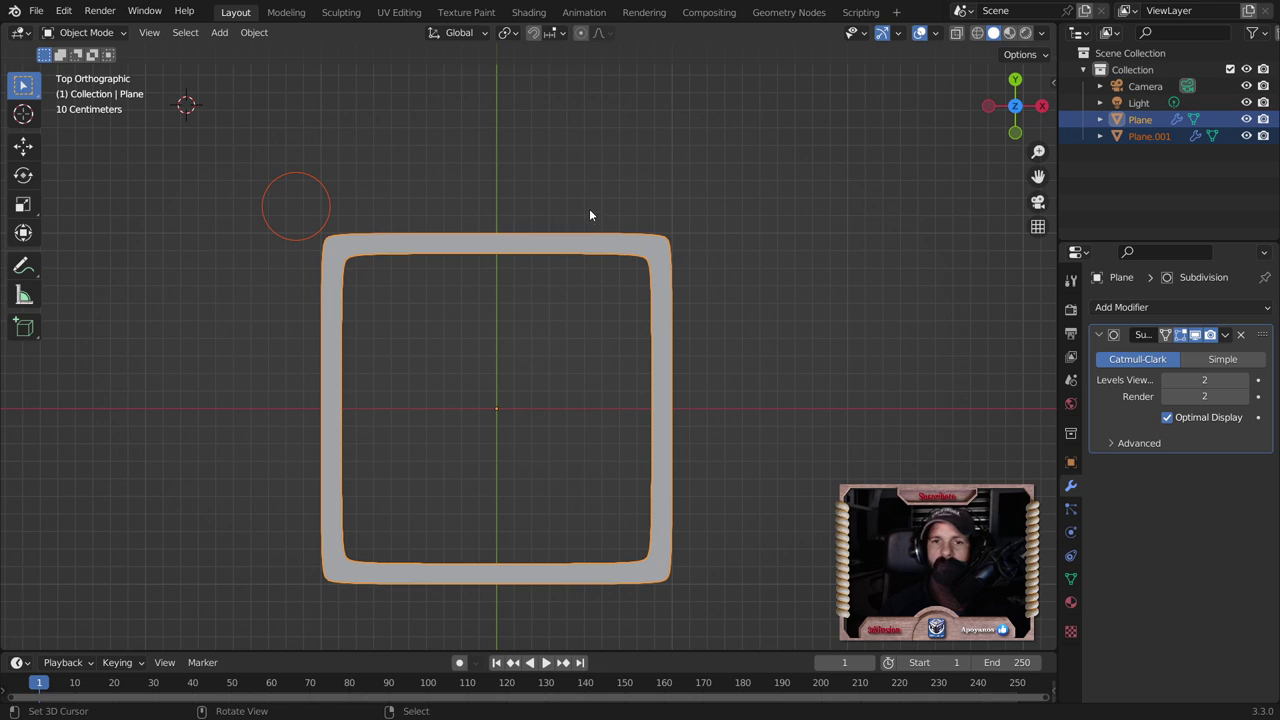
# Step: Add an X-axis Mirror to Plane.001 above Subdivision and apply it
pyautogui.click(323, 190)
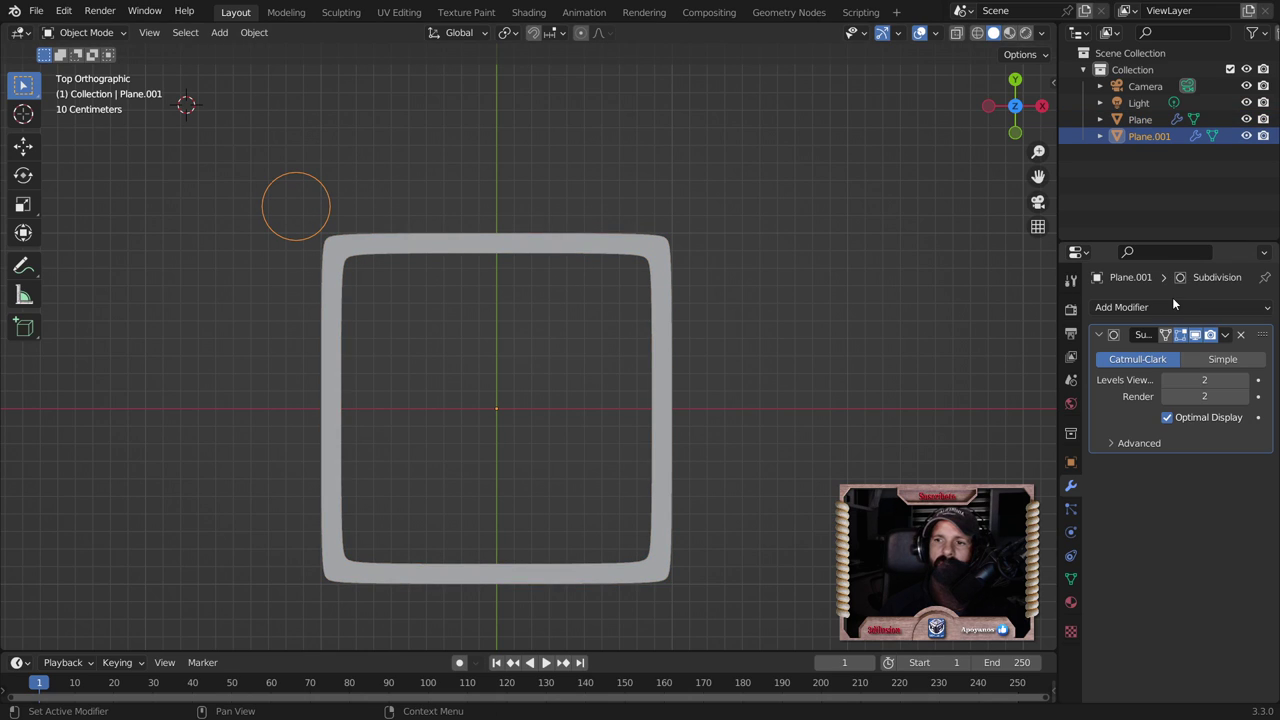
pyautogui.click(1143, 309)
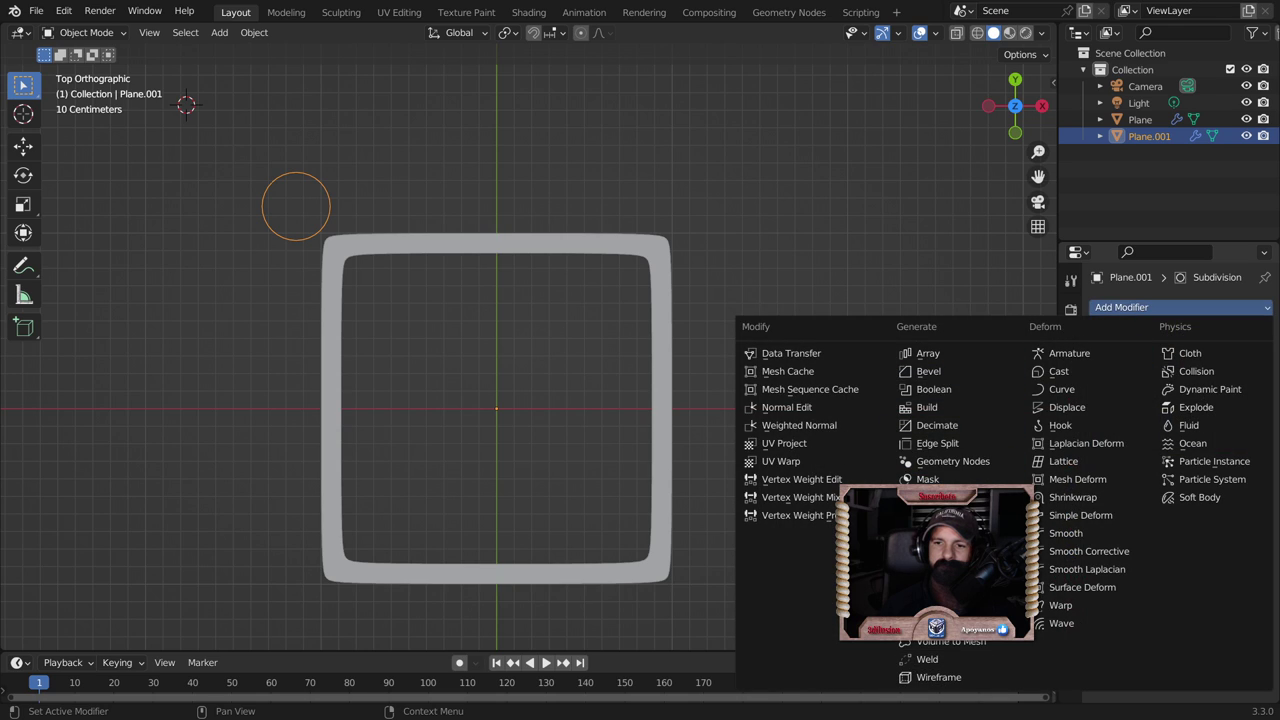
pyautogui.click(930, 497)
pyautogui.moveTo(1264, 465); pyautogui.dragTo(1262, 336)
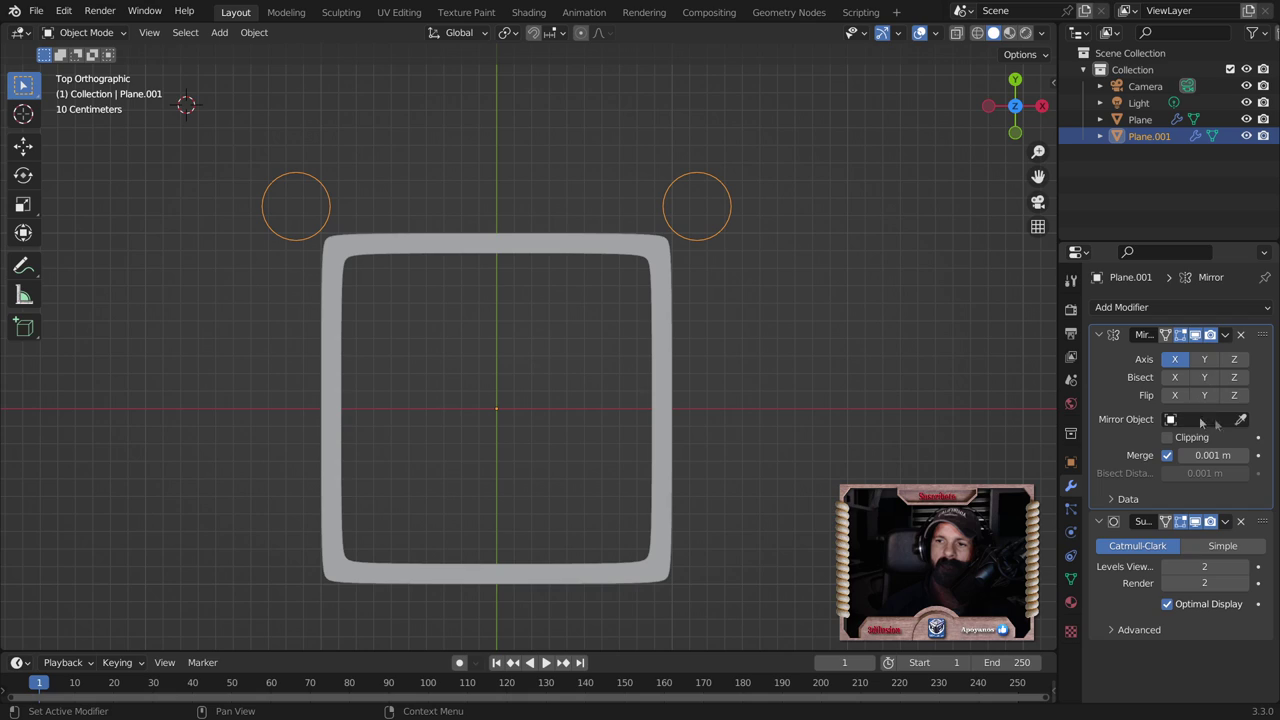
pyautogui.click(1228, 338)
pyautogui.click(1199, 344)
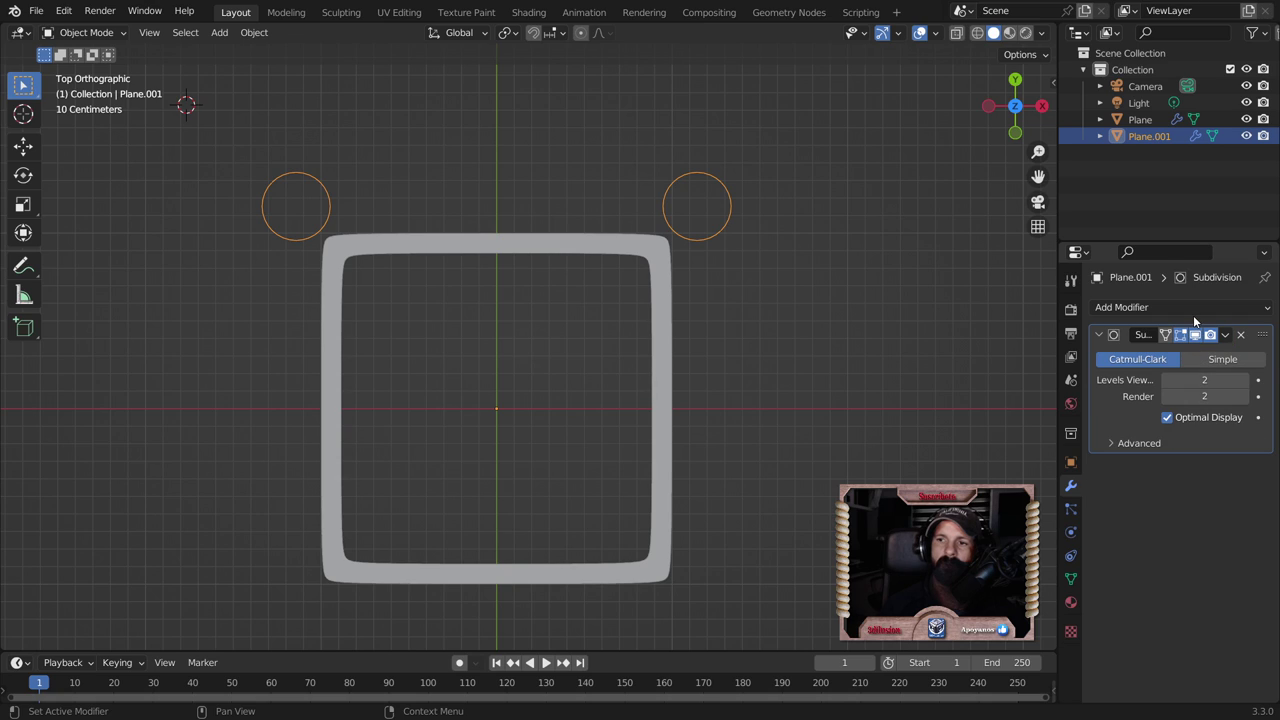
# Step: Apply a Y-axis Mirror above Subdivision, then join the four circles into the frame
pyautogui.click(1186, 310)
pyautogui.click(955, 479)
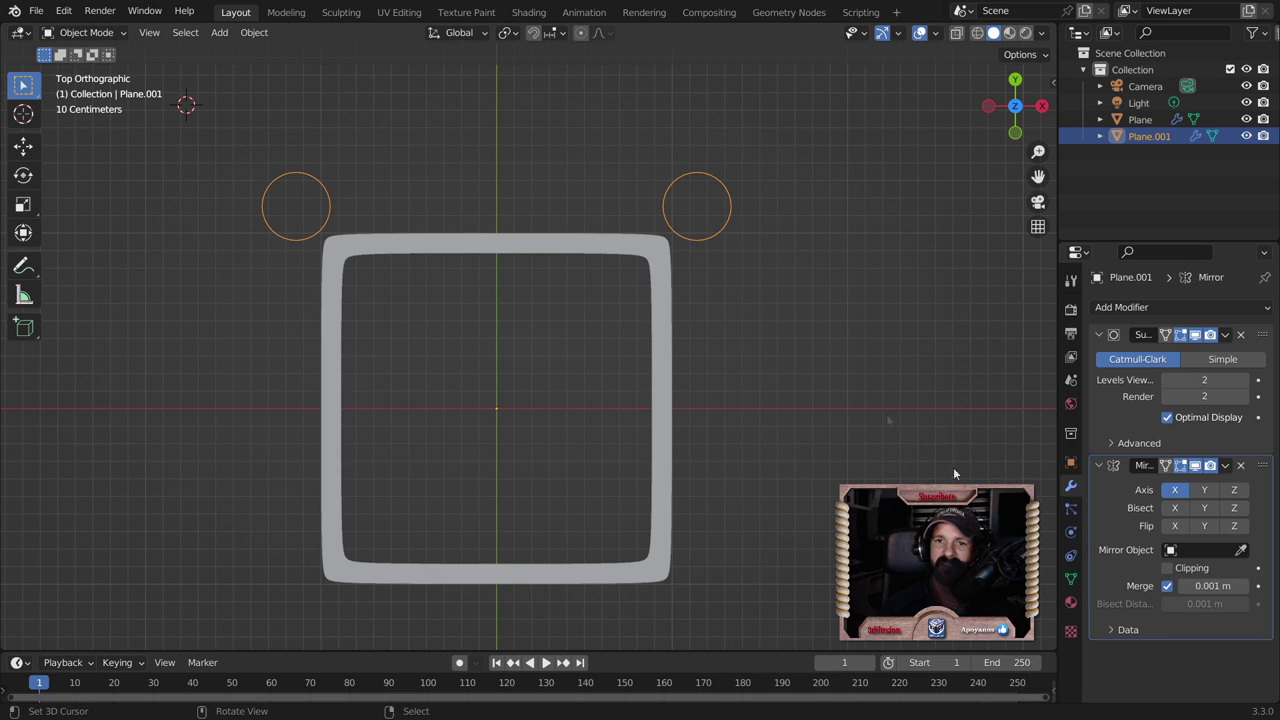
pyautogui.click(1203, 490)
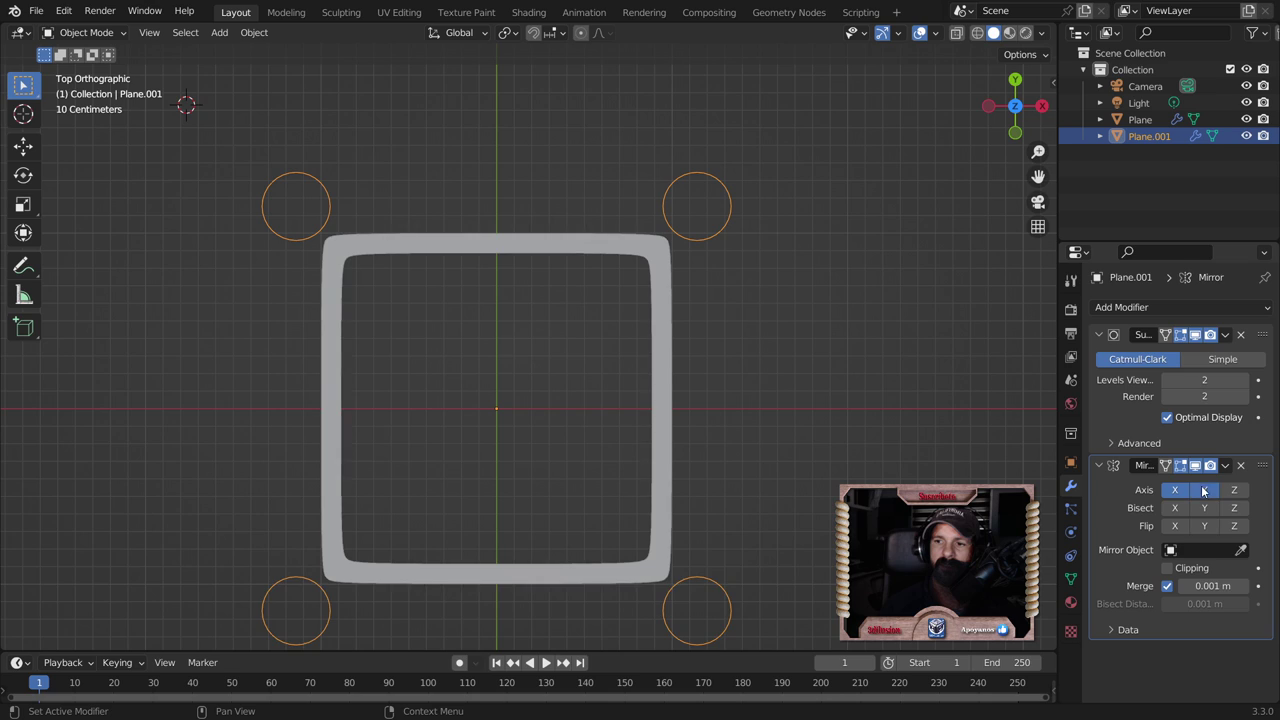
pyautogui.moveTo(1262, 472); pyautogui.dragTo(1262, 340)
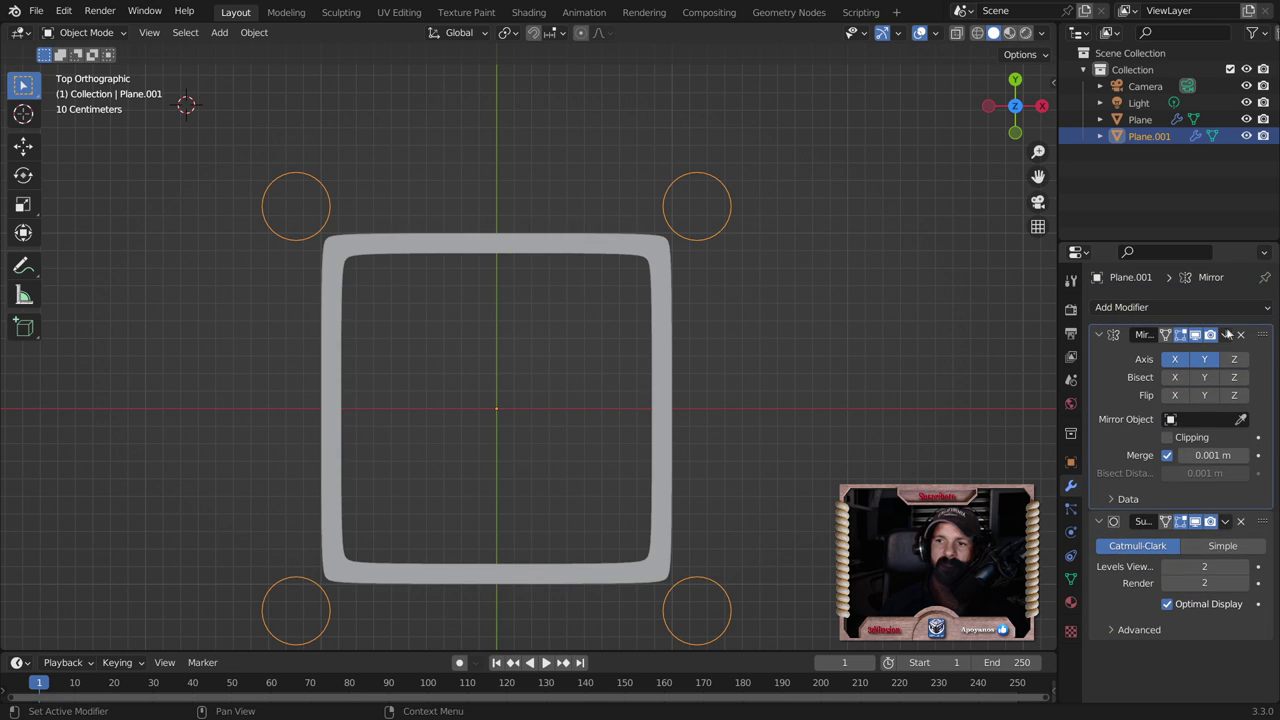
pyautogui.click(1226, 336)
pyautogui.click(1148, 354)
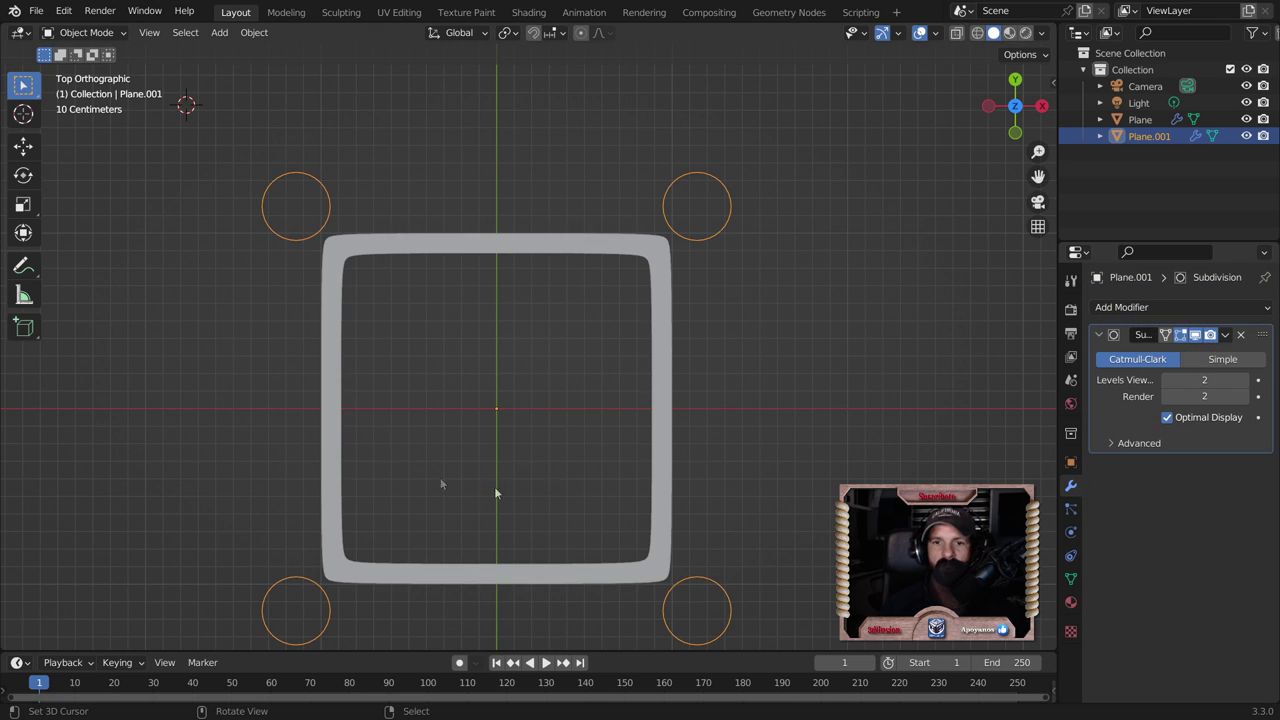
pyautogui.keyDown('shift'); pyautogui.click(341, 252); pyautogui.keyUp('shift')
pyautogui.hotkey('ctrl', 'j')
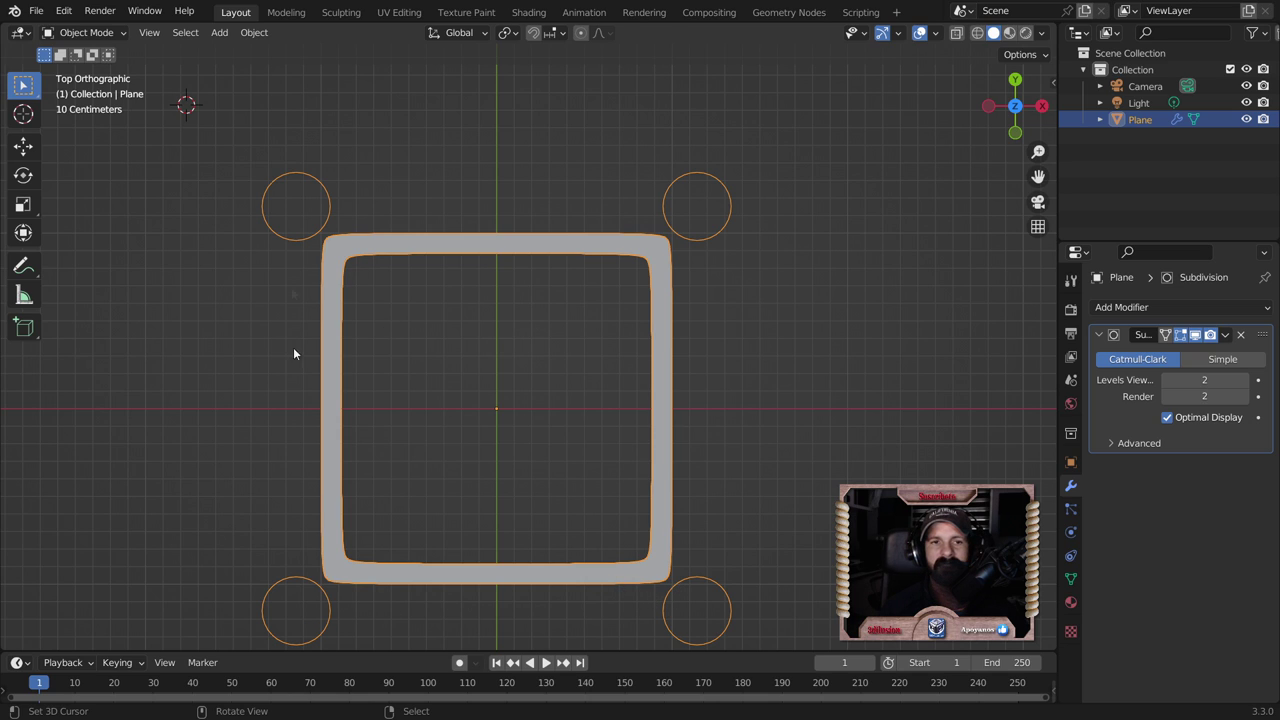
# Step: In Edit Mode, select the edge loops of all four corner octagons
pyautogui.press('Tab')
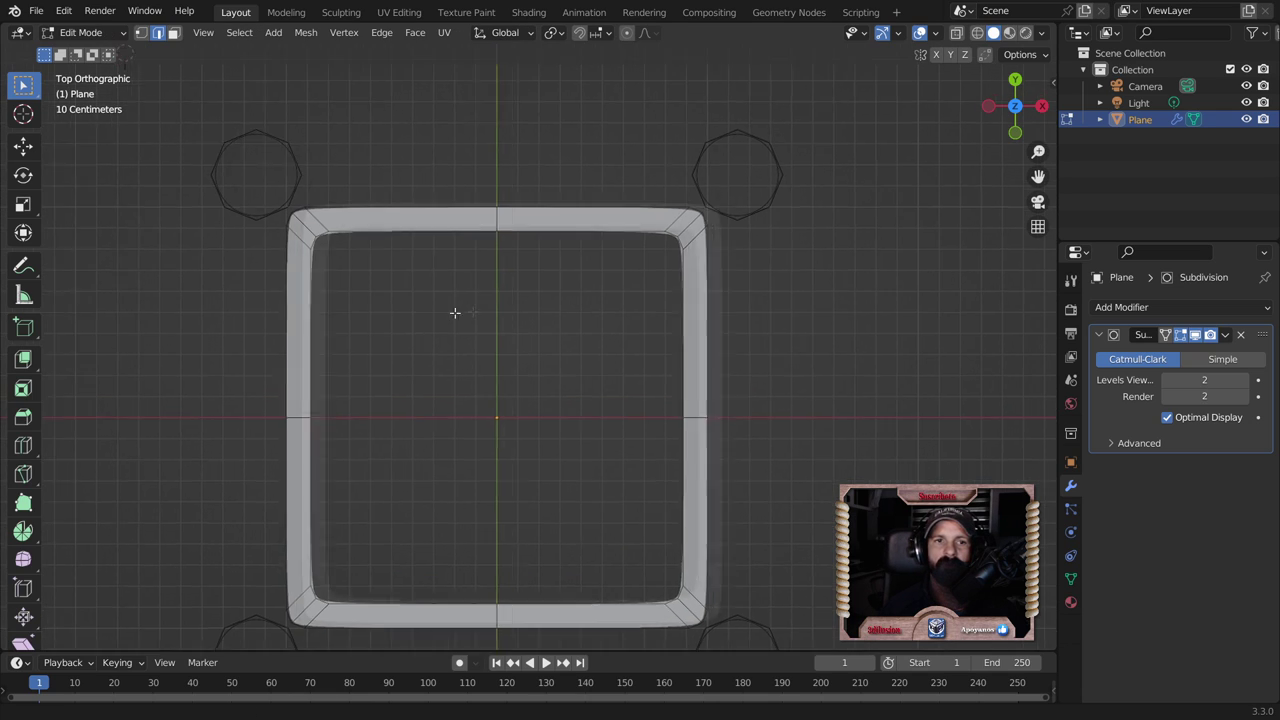
pyautogui.scroll(2, 548, 328)
pyautogui.scroll(1, 548, 328)
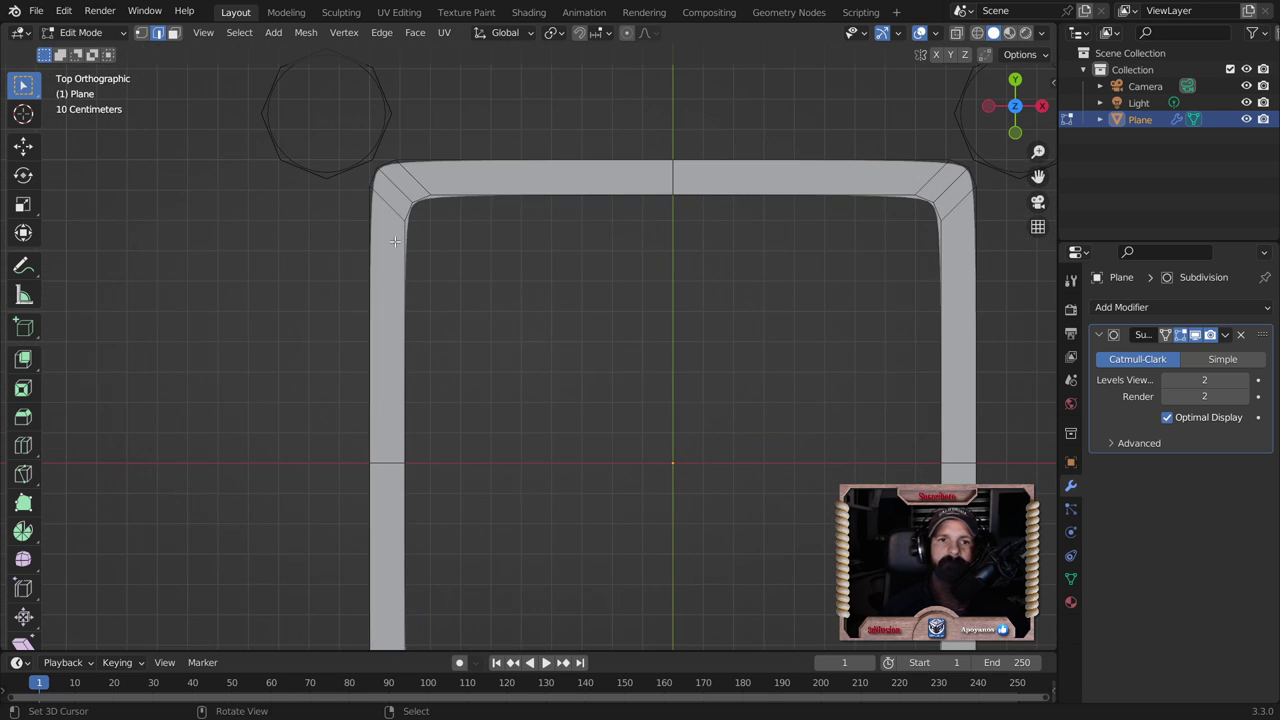
pyautogui.keyDown('alt'); pyautogui.click(363, 124); pyautogui.keyUp('alt')
pyautogui.scroll(-3, 771, 180)
pyautogui.keyDown('alt'); pyautogui.keyDown('shift'); pyautogui.click(806, 187); pyautogui.keyUp('shift'); pyautogui.keyUp('alt')
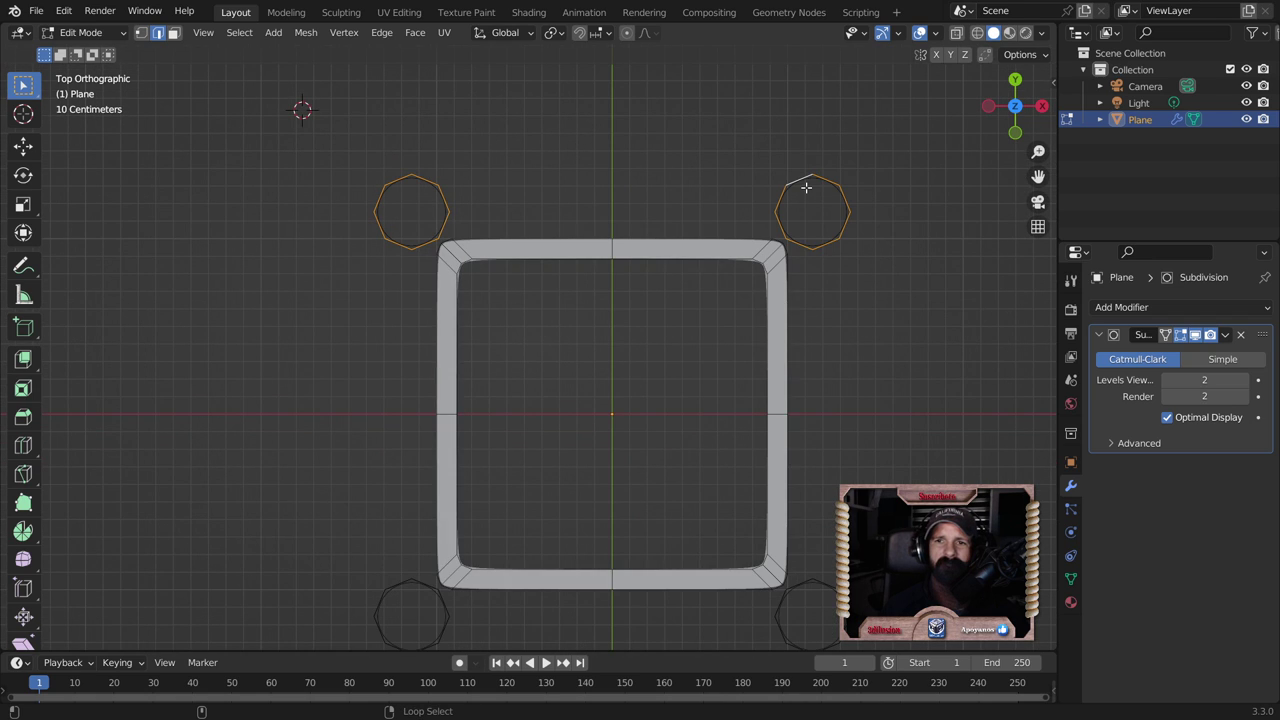
pyautogui.keyDown('alt'); pyautogui.keyDown('shift'); pyautogui.click(822, 585); pyautogui.keyUp('shift'); pyautogui.keyUp('alt')
pyautogui.keyDown('alt'); pyautogui.keyDown('shift'); pyautogui.click(391, 590); pyautogui.keyUp('shift'); pyautogui.keyUp('alt')
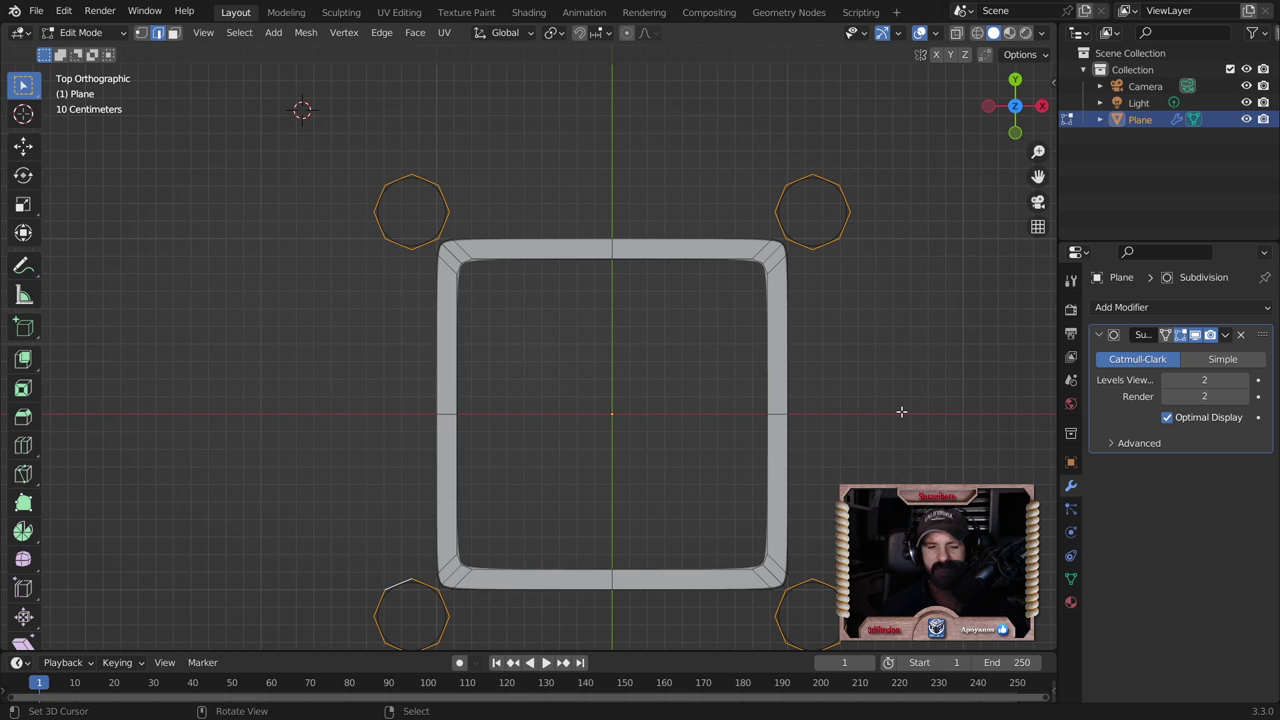
# Step: Fill the four octagon loops with faces and inset each disc by 0.0569 m
pyautogui.press('f')
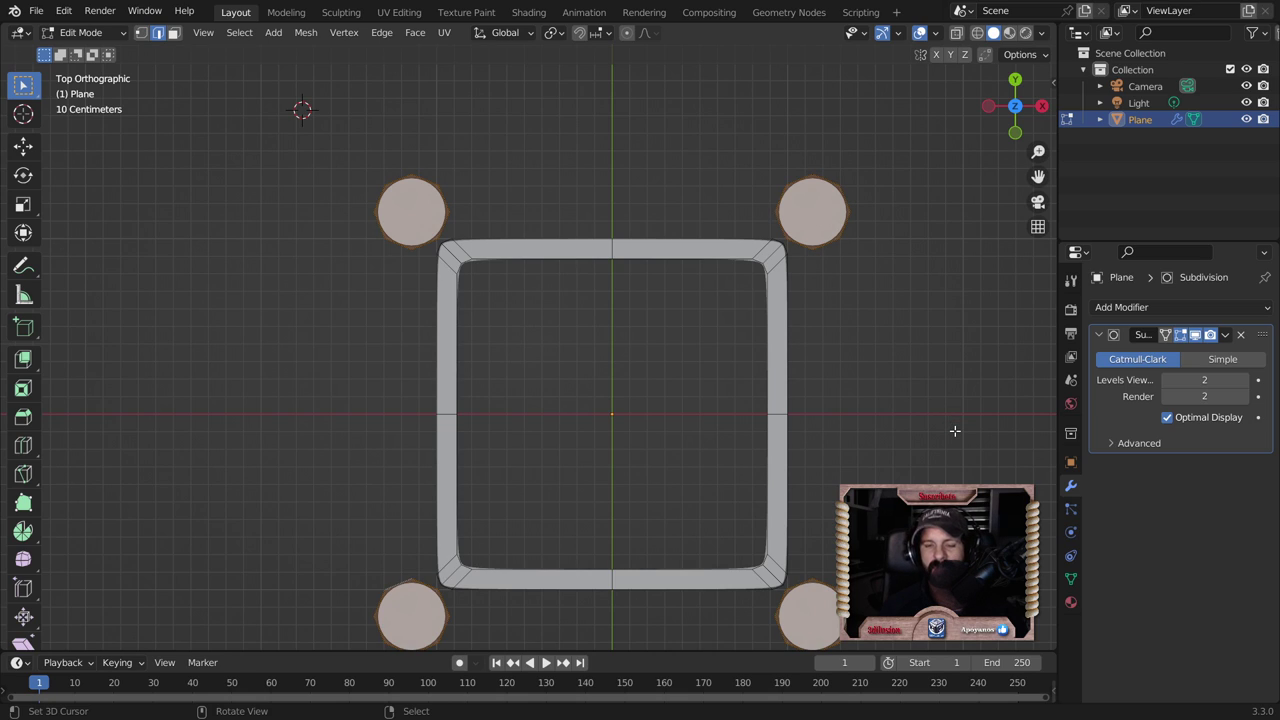
pyautogui.press('i')
pyautogui.click(814, 291)
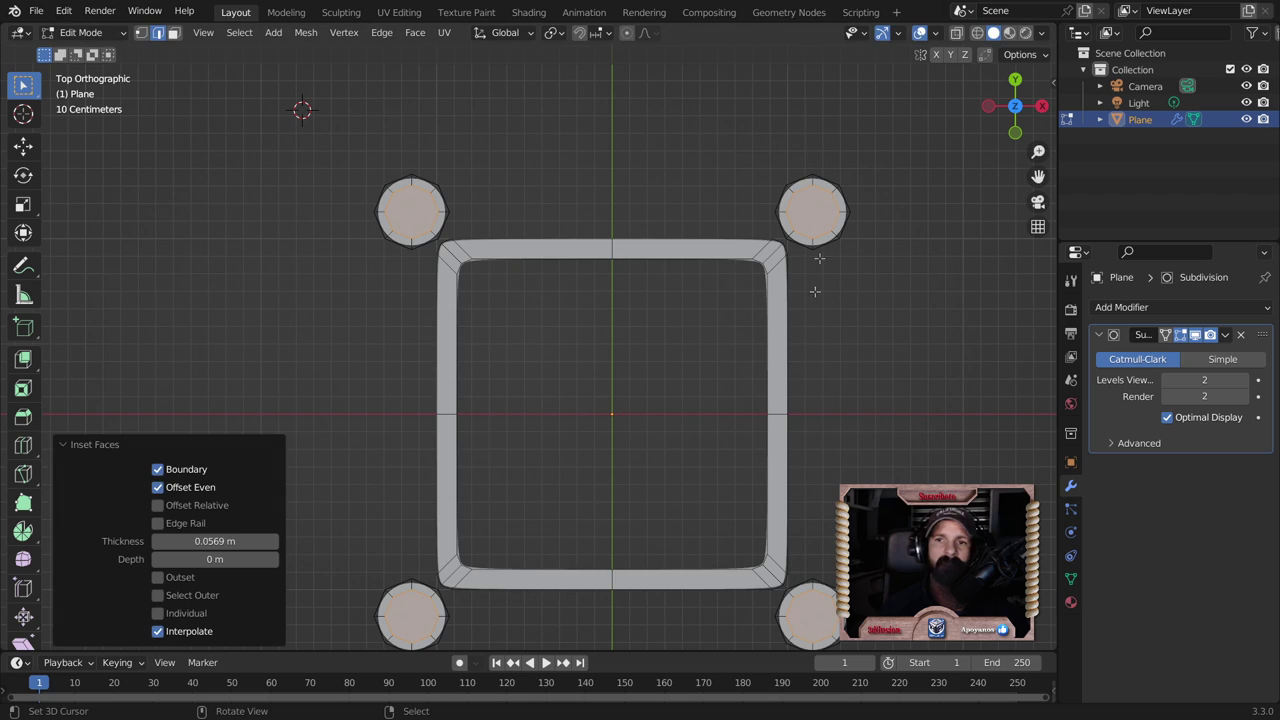
pyautogui.hotkey('alt', 'Tab')
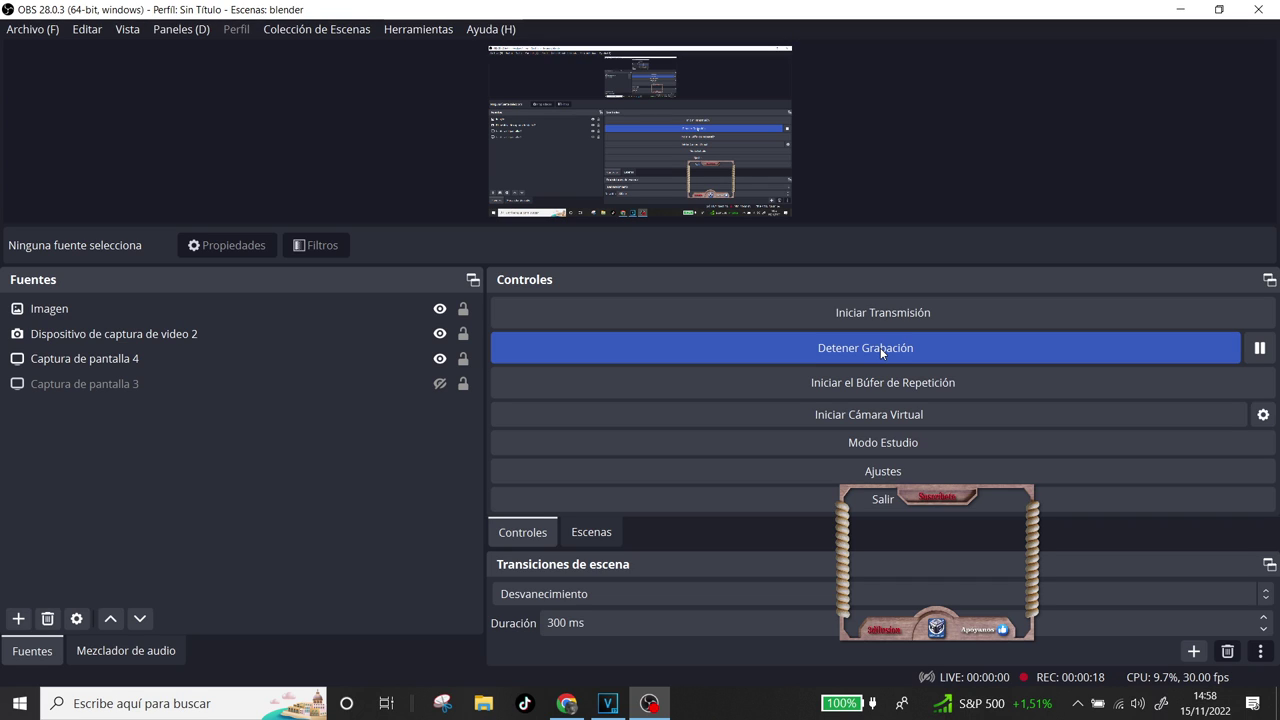
pyautogui.click(881, 352)
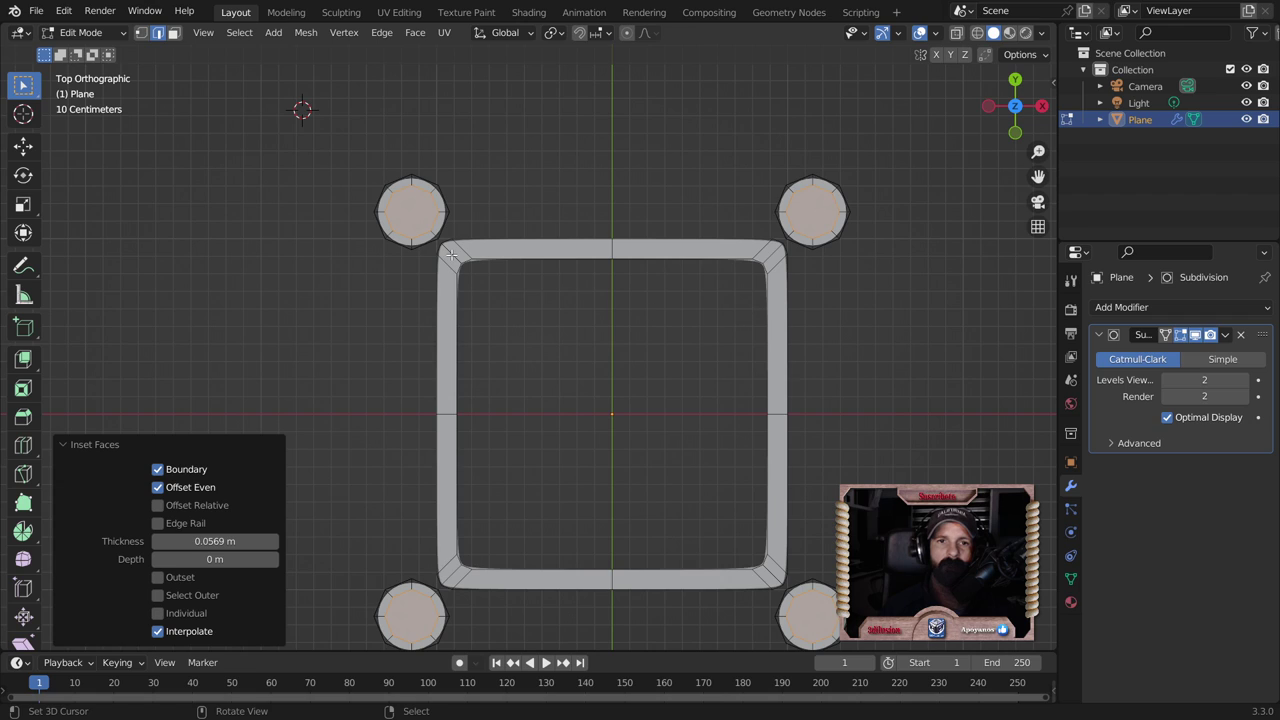
# Step: Bridge the top-left circle's edge to the frame's top-left corner edge with F
pyautogui.scroll(3, 451, 255)
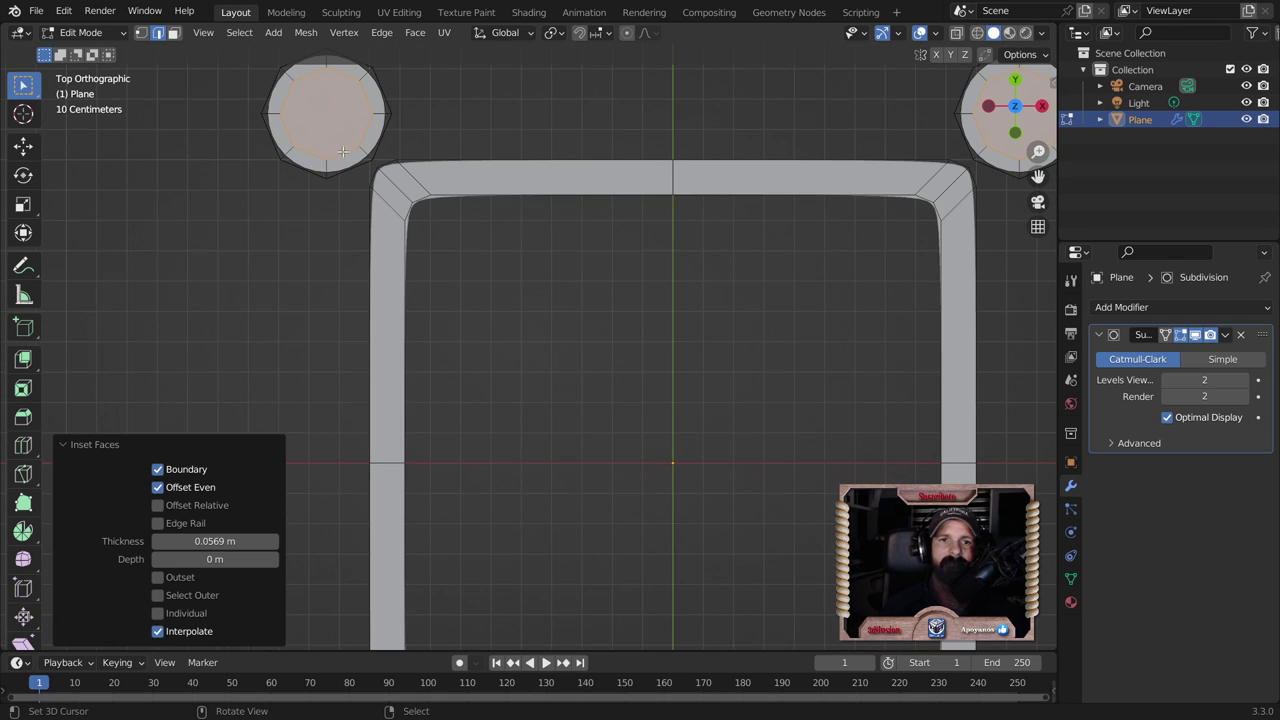
pyautogui.click(378, 152)
pyautogui.keyDown('shift'); pyautogui.click(383, 157); pyautogui.keyUp('shift')
pyautogui.press('f')
# Step: Bridge the top-right circle to its frame corner, then frame the whole square in view
pyautogui.press('f')
pyautogui.click(960, 138)
pyautogui.keyDown('shift'); pyautogui.click(956, 163); pyautogui.keyUp('shift')
pyautogui.press('f')
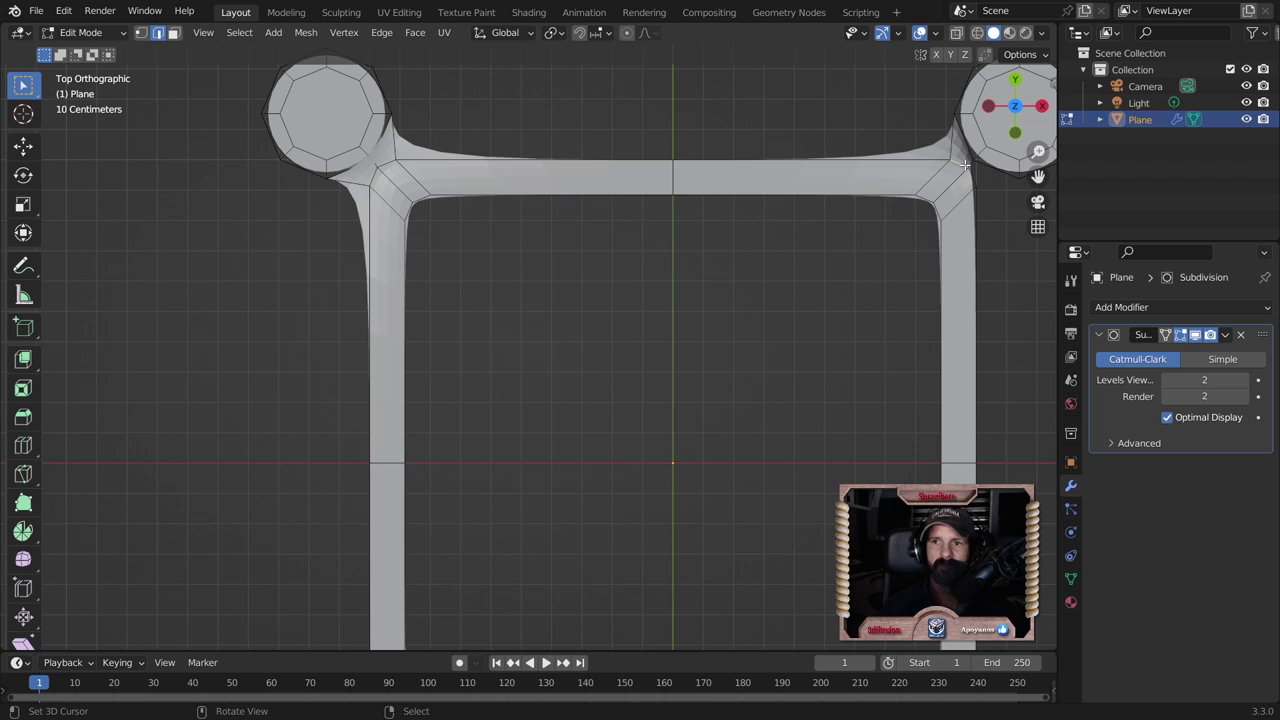
pyautogui.scroll(-3, 579, 401)
pyautogui.keyDown('shift'); pyautogui.moveTo(575, 640); pyautogui.dragTo(579, 401, button='middle'); pyautogui.keyUp('shift')
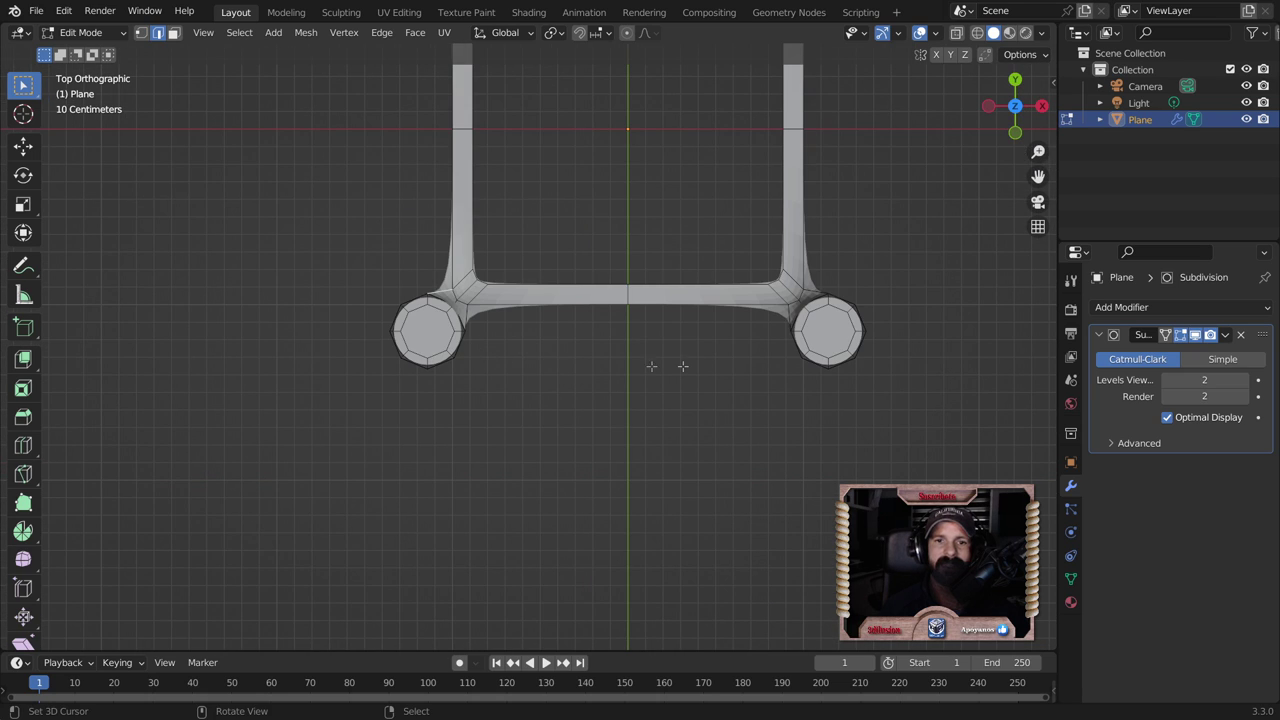
pyautogui.scroll(-3, 682, 366)
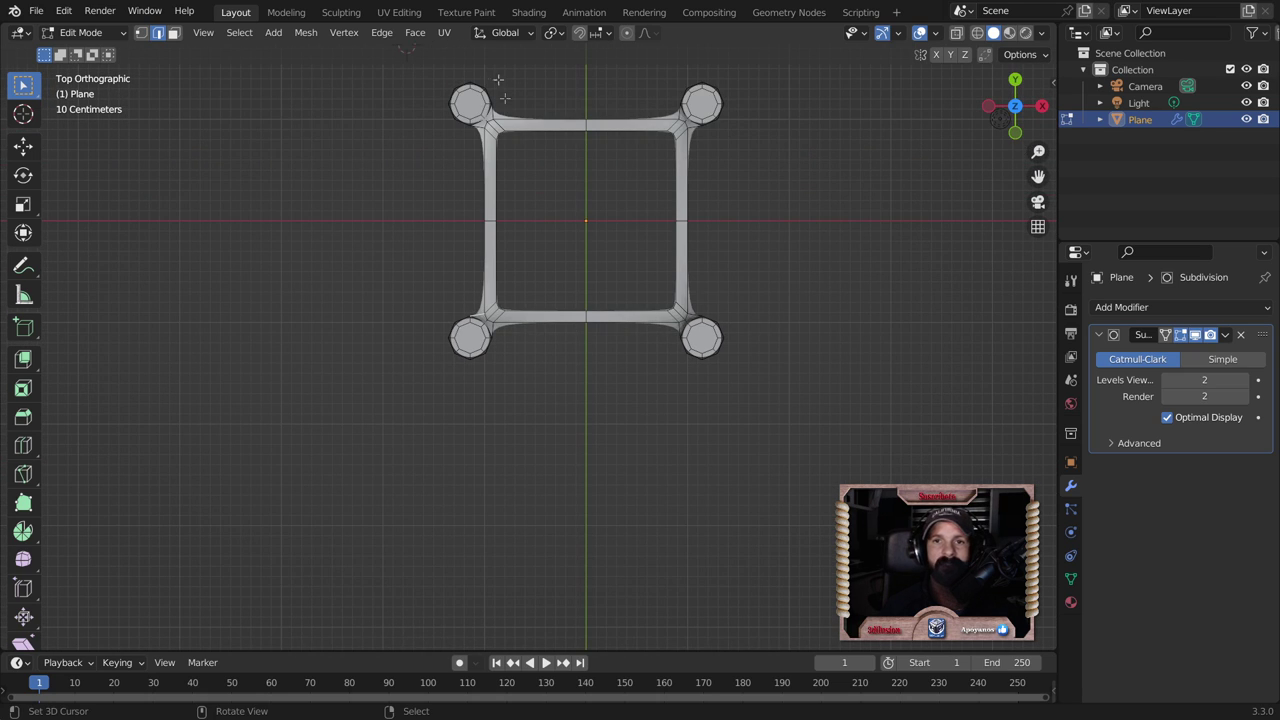
pyautogui.scroll(2, 530, 351)
pyautogui.scroll(2, 505, 352)
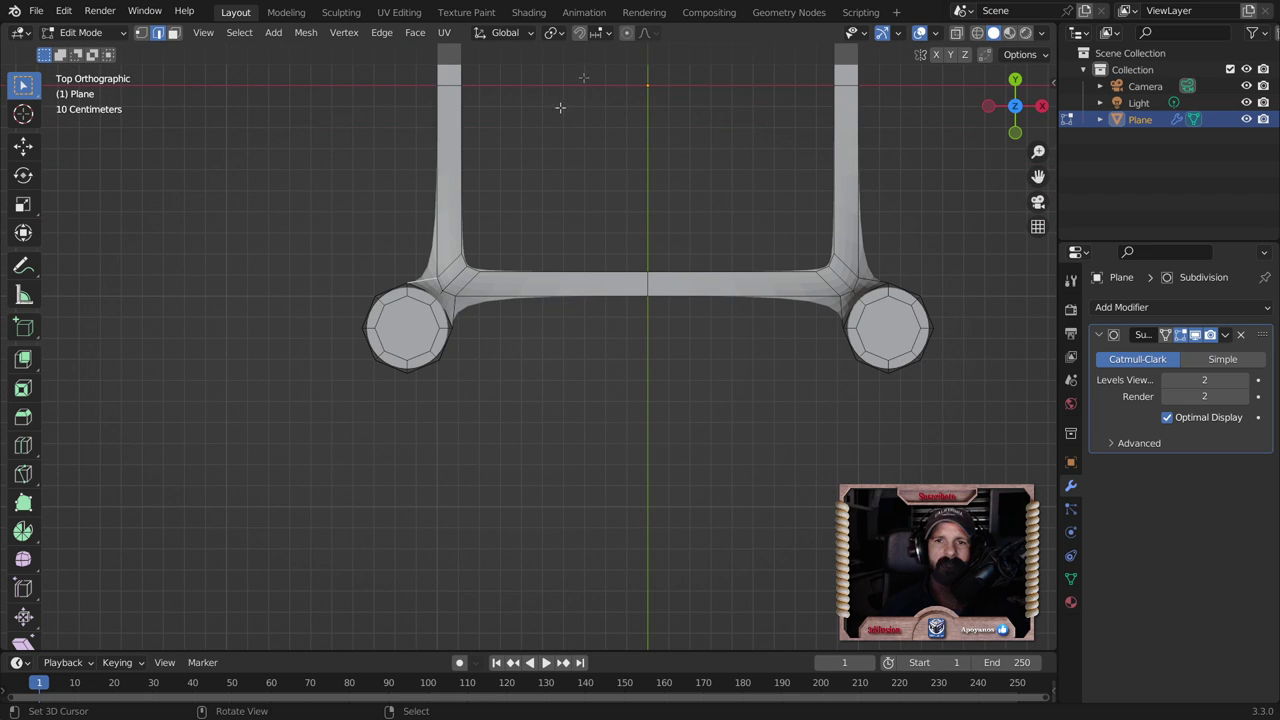
pyautogui.scroll(-2, 668, 197)
pyautogui.scroll(-2, 640, 163)
pyautogui.keyDown('shift'); pyautogui.moveTo(640, 163); pyautogui.dragTo(606, 251, button='middle'); pyautogui.keyUp('shift')
pyautogui.scroll(3, 601, 253)
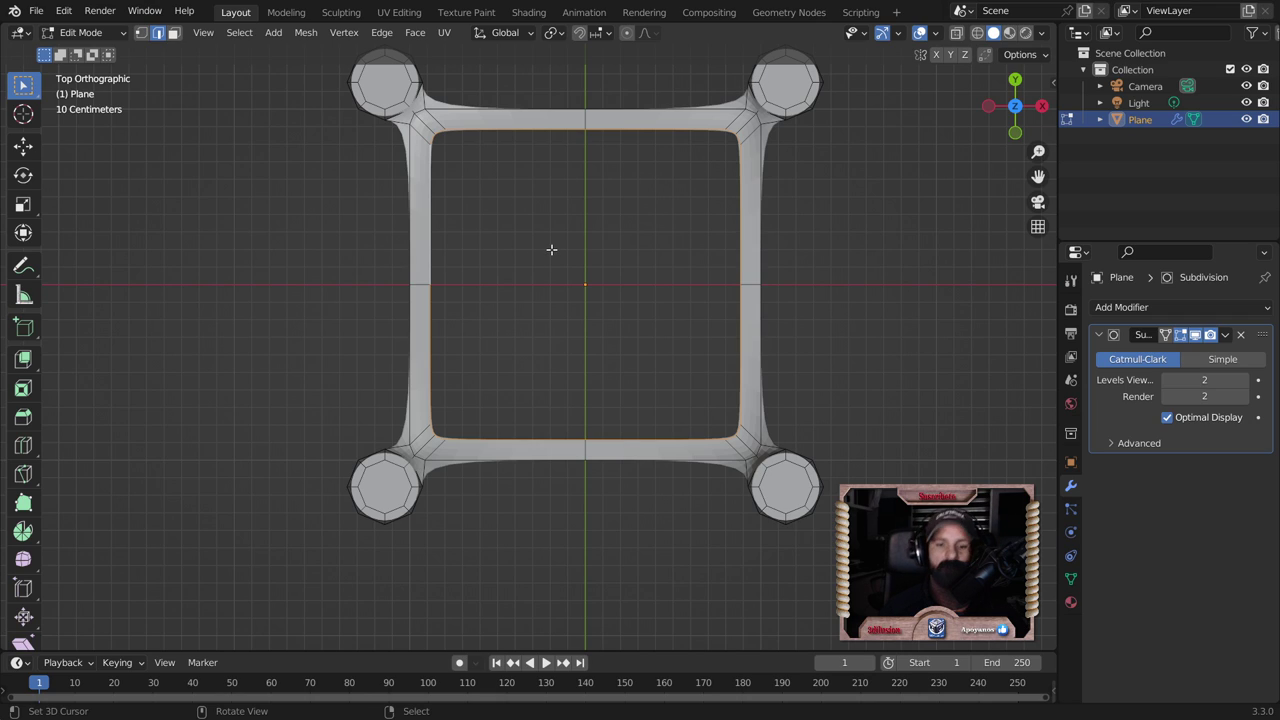
# Step: Fill the frame's empty middle with a face and join opposite middle vertices using J
pyautogui.press('f')
pyautogui.hotkey('alt', 'a')
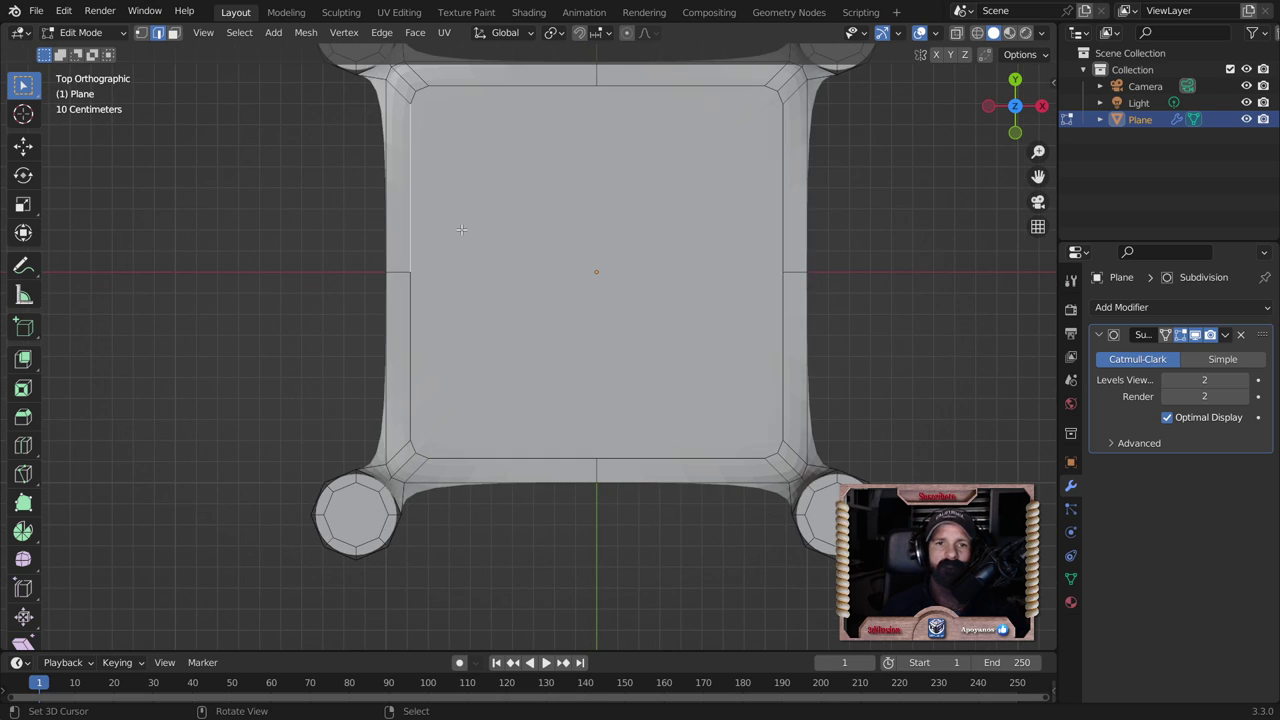
pyautogui.click(143, 32)
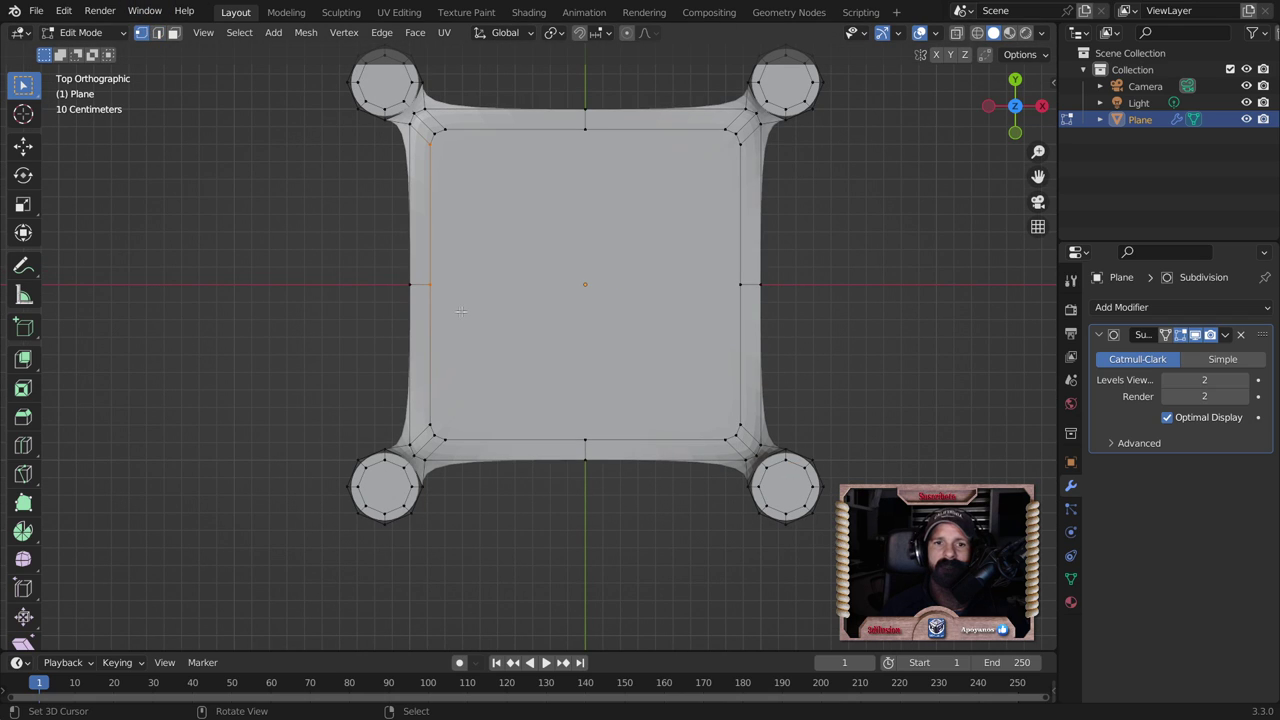
pyautogui.keyDown('shift'); pyautogui.click(738, 288); pyautogui.keyUp('shift')
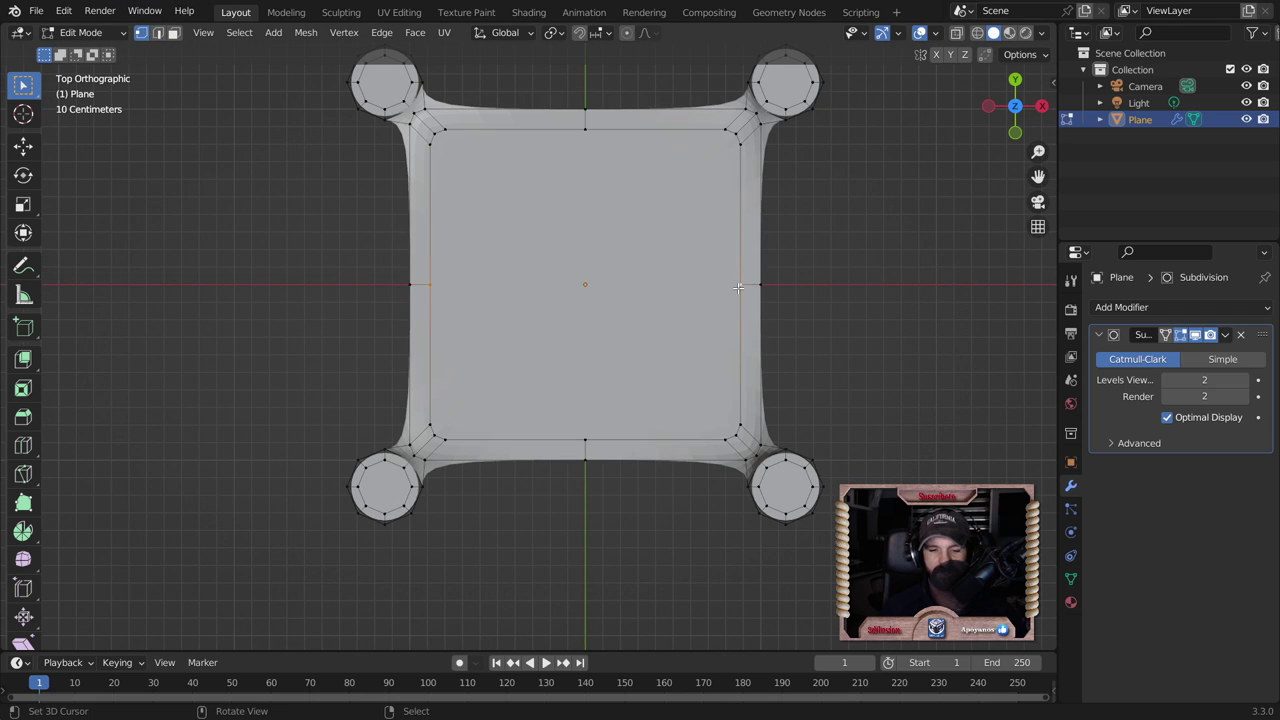
pyautogui.press('j')
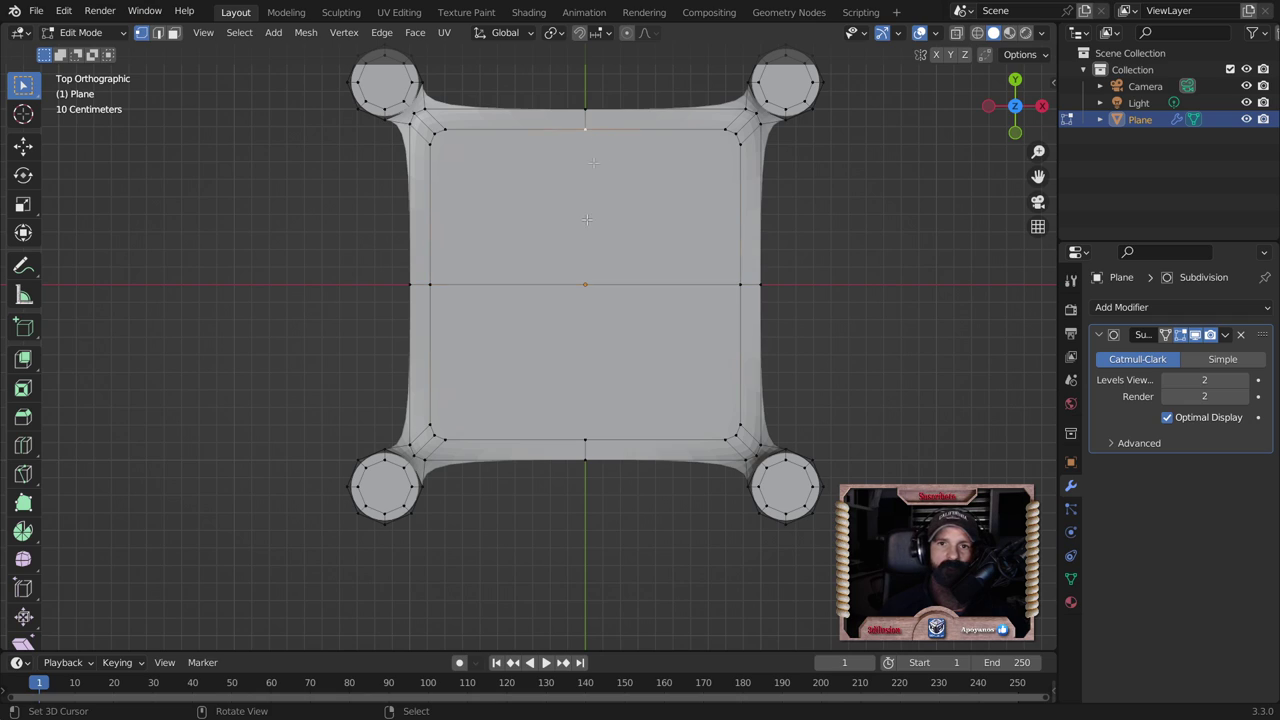
pyautogui.press('j')
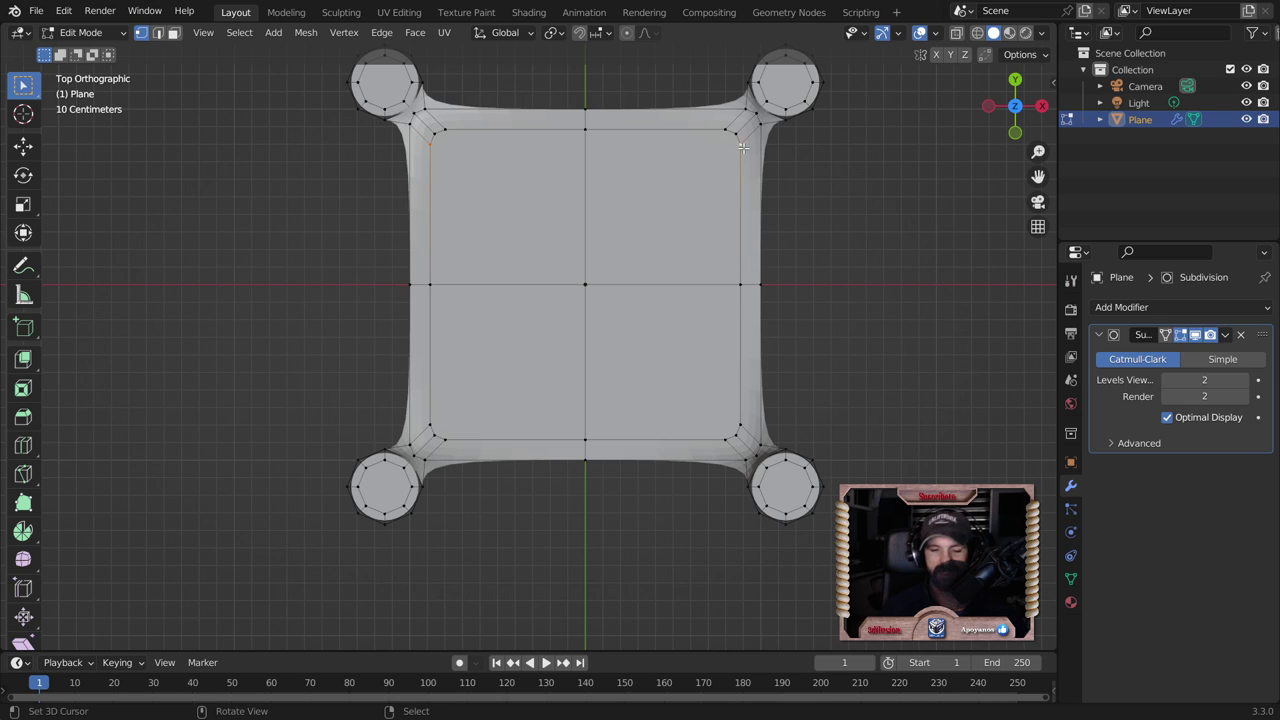
# Step: Select the right-hand vertical edge loop and the bottom inner horizontal edge loop
pyautogui.keyDown('alt'); pyautogui.click(454, 129); pyautogui.keyUp('alt')
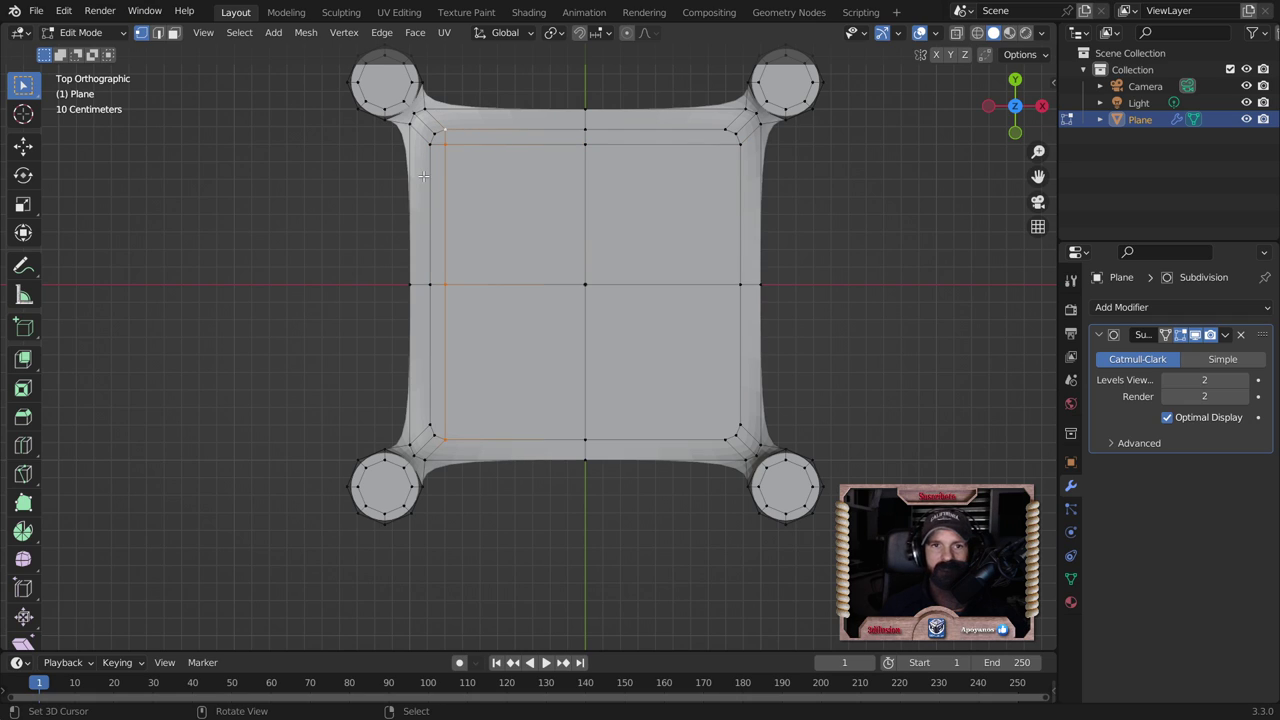
pyautogui.keyDown('alt'); pyautogui.keyDown('shift'); pyautogui.click(716, 437); pyautogui.keyUp('shift'); pyautogui.keyUp('alt')
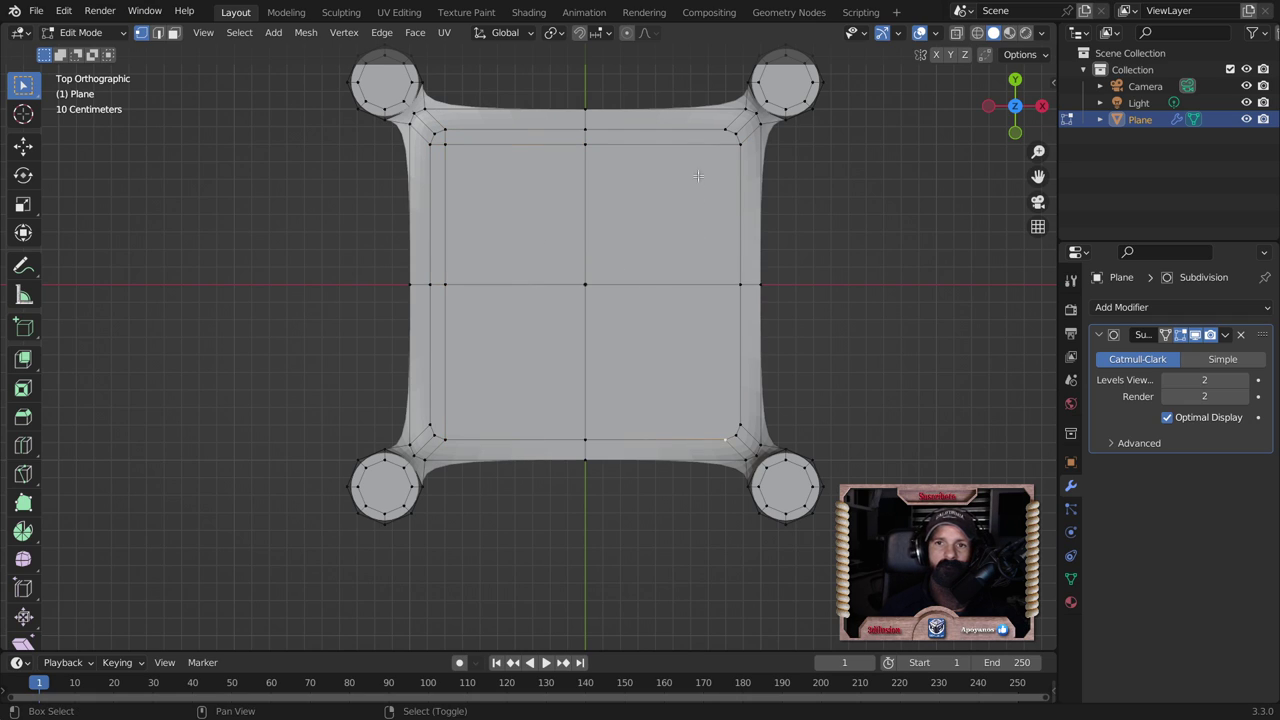
pyautogui.keyDown('alt'); pyautogui.keyDown('shift'); pyautogui.click(716, 134); pyautogui.keyUp('shift'); pyautogui.keyUp('alt')
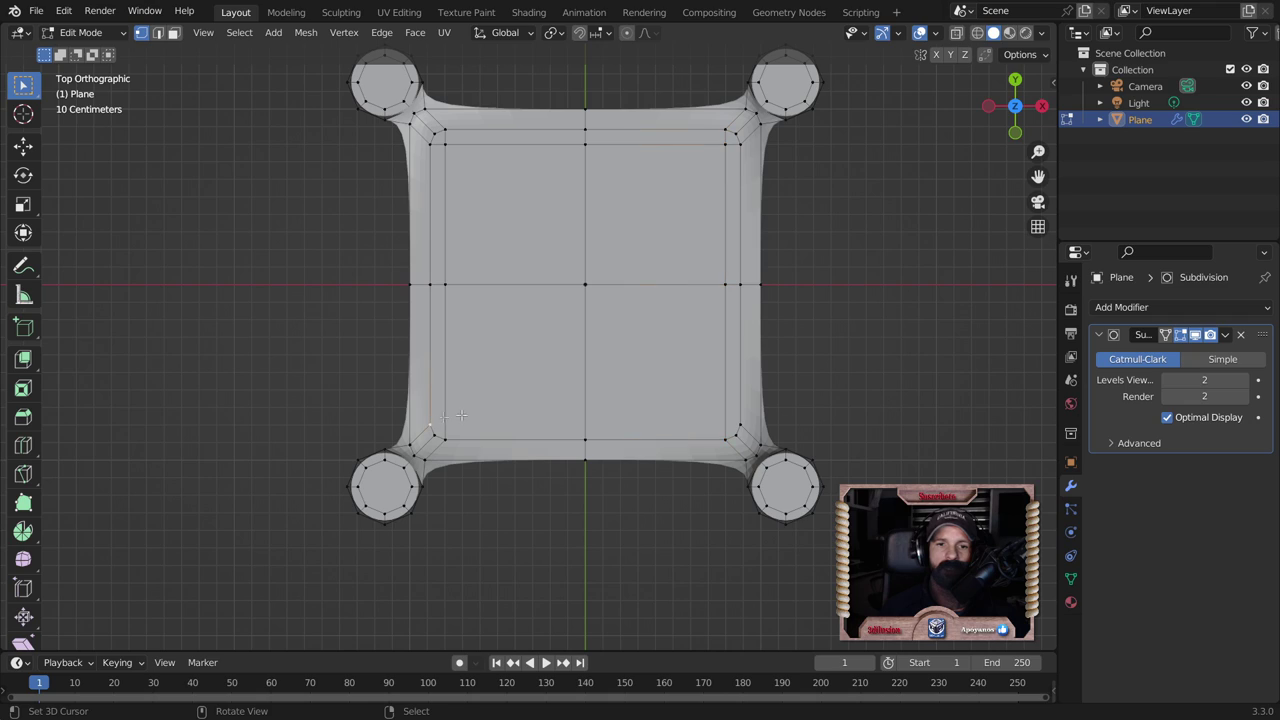
pyautogui.keyDown('alt'); pyautogui.click(739, 423); pyautogui.keyUp('alt')
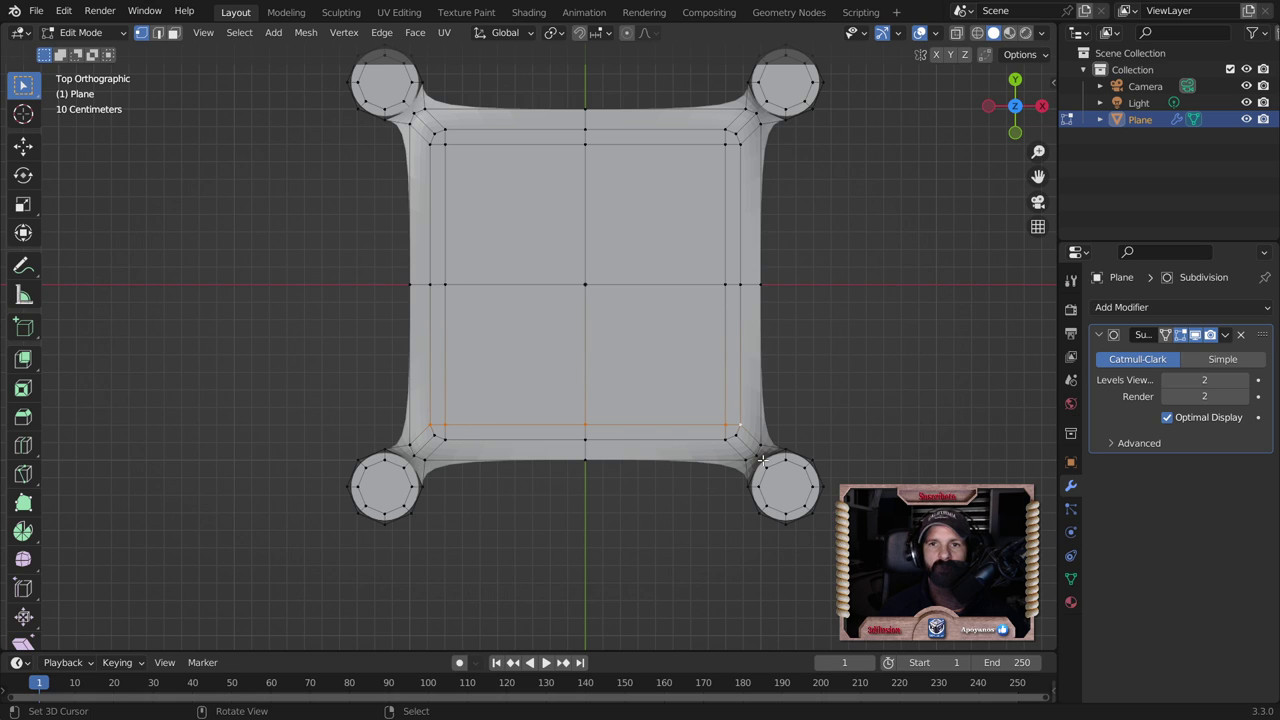
# Step: Orbit into a close perspective view of the mesh and switch to face select mode
pyautogui.scroll(-2, 597, 385)
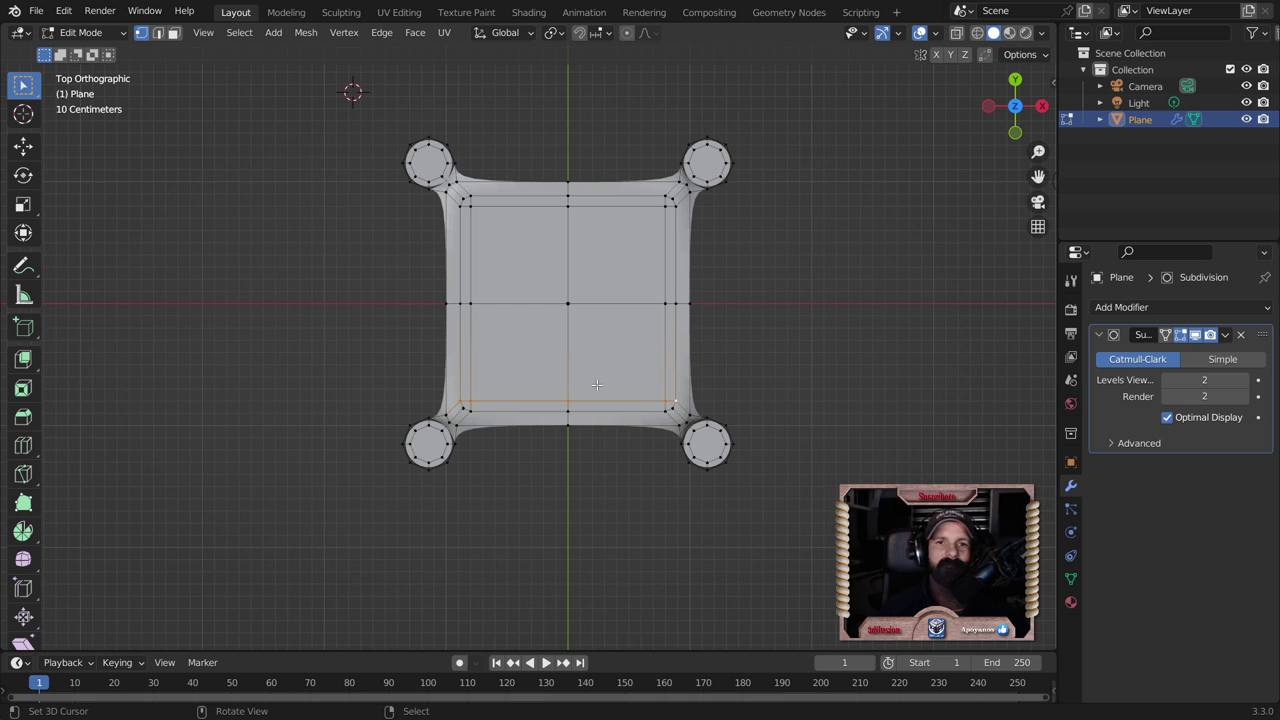
pyautogui.moveTo(597, 385)
pyautogui.mouseDown(button='middle')
pyautogui.moveTo(647, 410)
pyautogui.moveTo(626, 397)
pyautogui.moveTo(640, 383)
pyautogui.moveTo(617, 378)
pyautogui.mouseUp(button='middle')
pyautogui.scroll(-2, 626, 397)
pyautogui.press('3')
pyautogui.scroll(3, 617, 378)
pyautogui.scroll(-1, 617, 369)
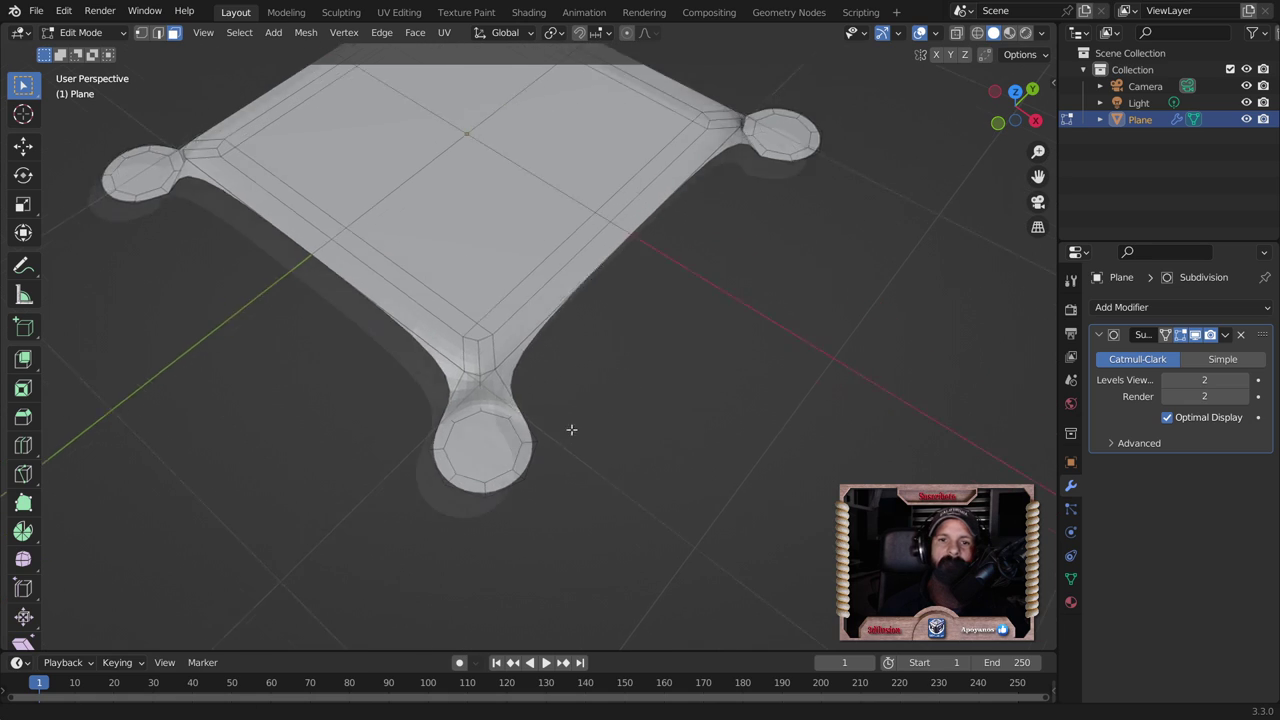
pyautogui.moveTo(571, 428); pyautogui.dragTo(668, 291, button='middle')
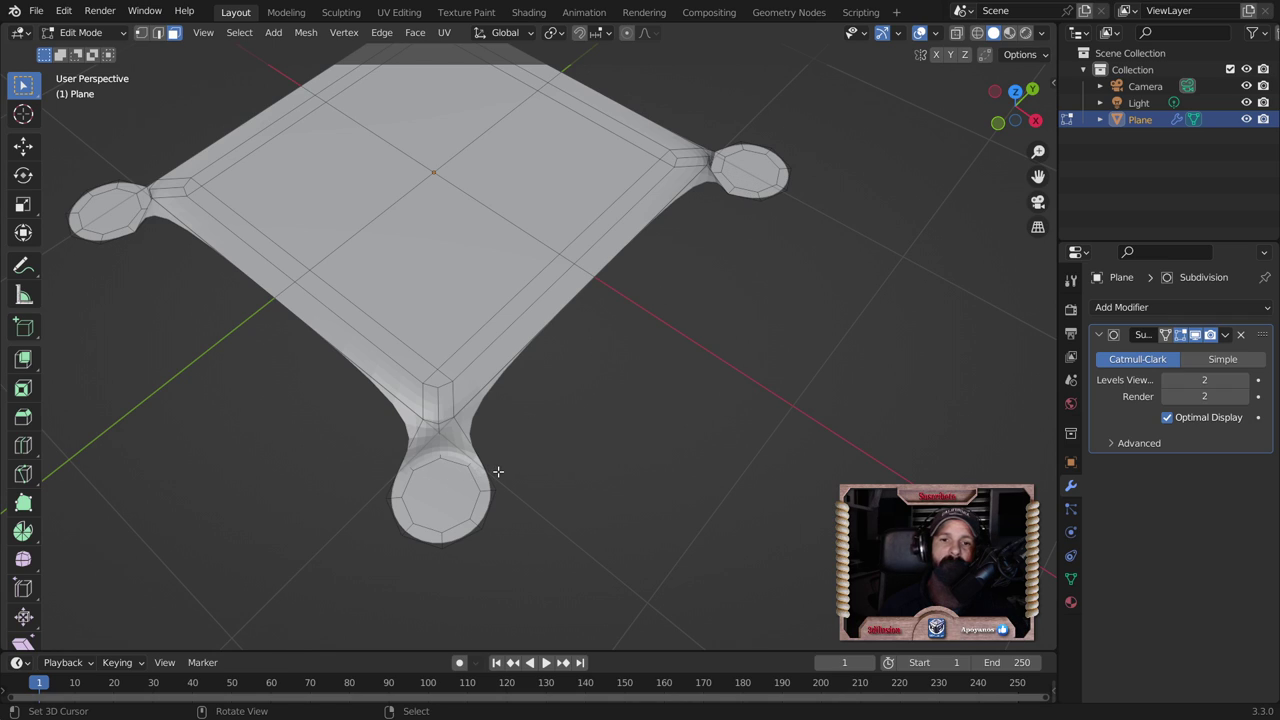
# Step: Bridge two lobe edges with a face and add a centred loop cut across the strip
pyautogui.press('2')
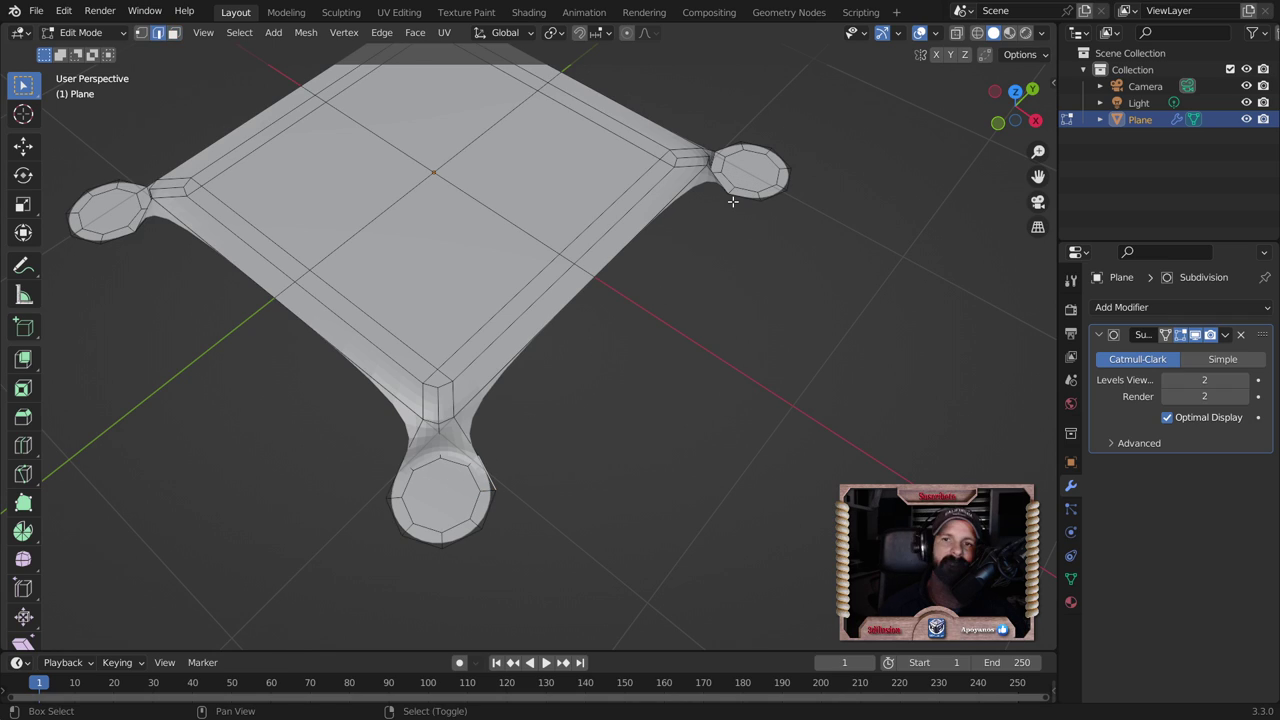
pyautogui.press('f')
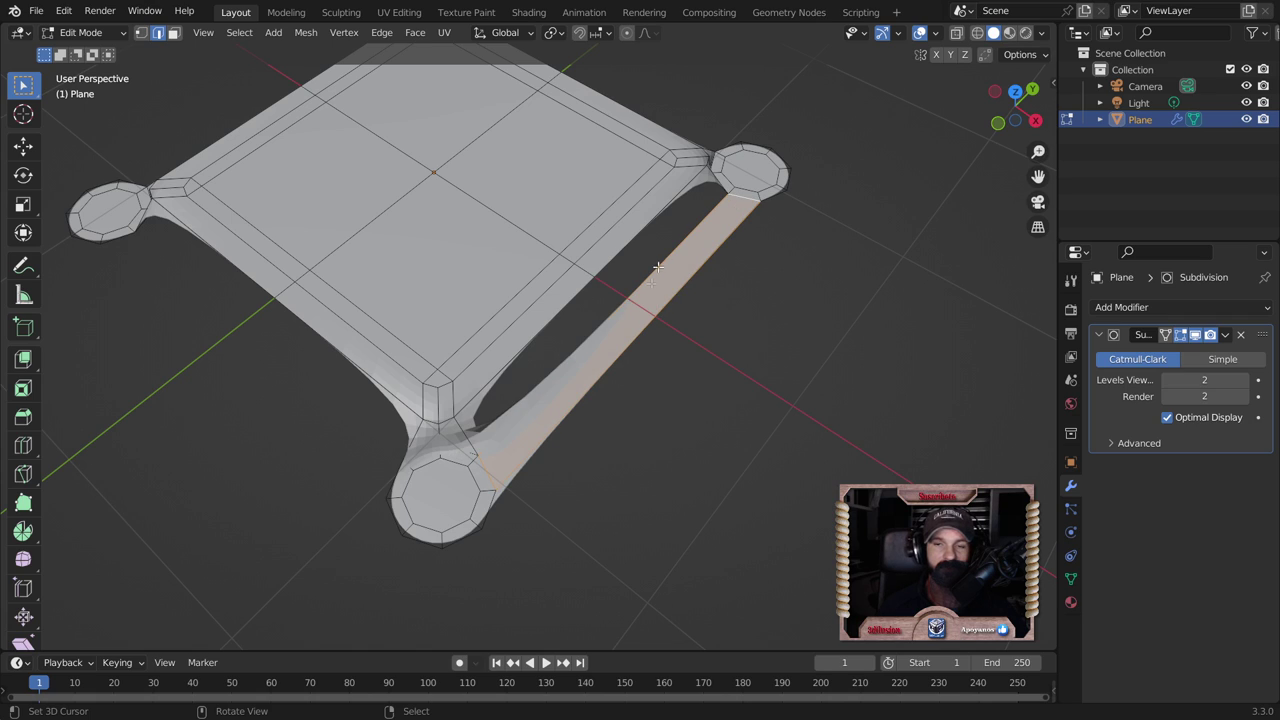
pyautogui.hotkey('ctrl', 'r')
pyautogui.click(664, 320)
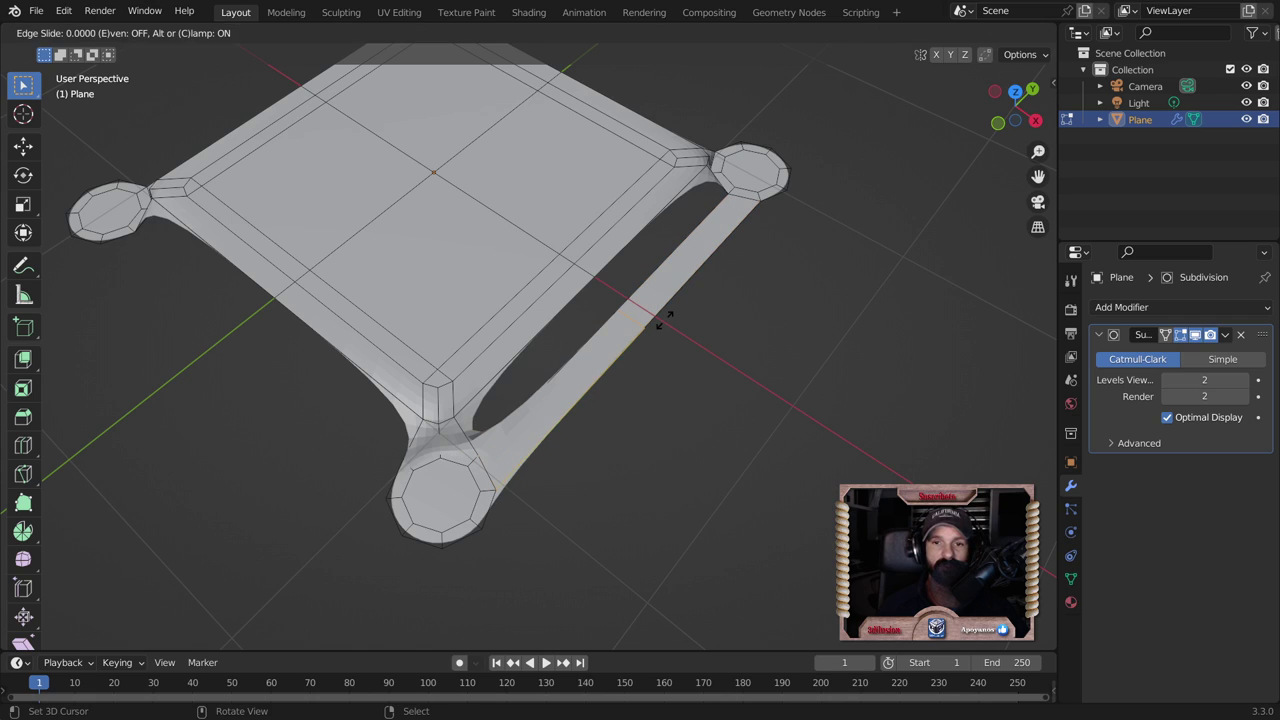
pyautogui.rightClick(663, 323)
# Step: Fill the lower and upper halves of the remaining gap with faces
pyautogui.click(470, 431)
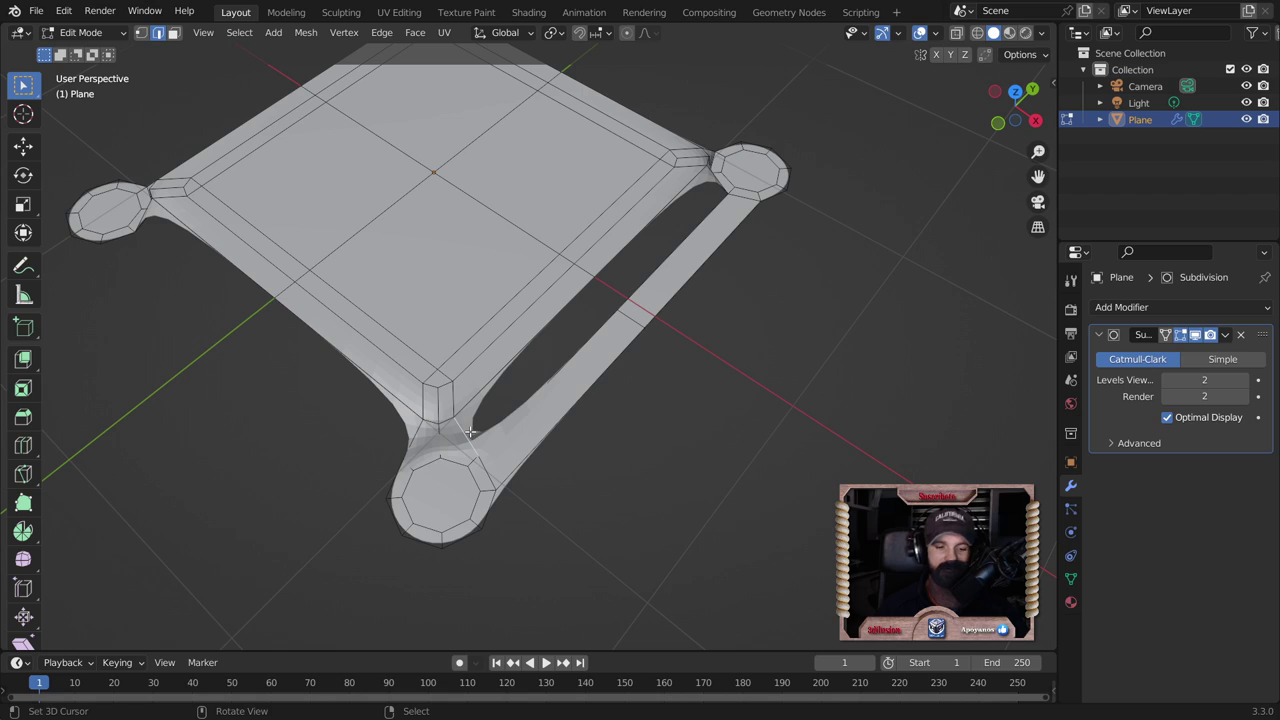
pyautogui.press('f')
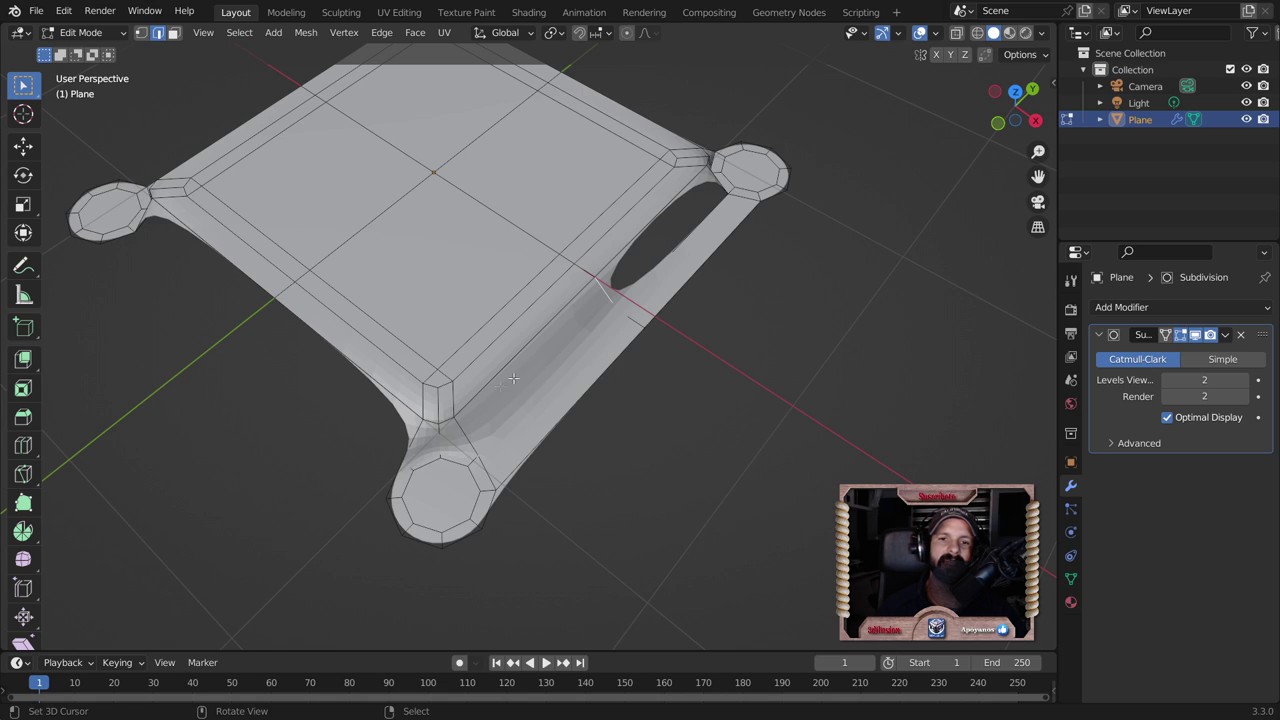
pyautogui.press('f')
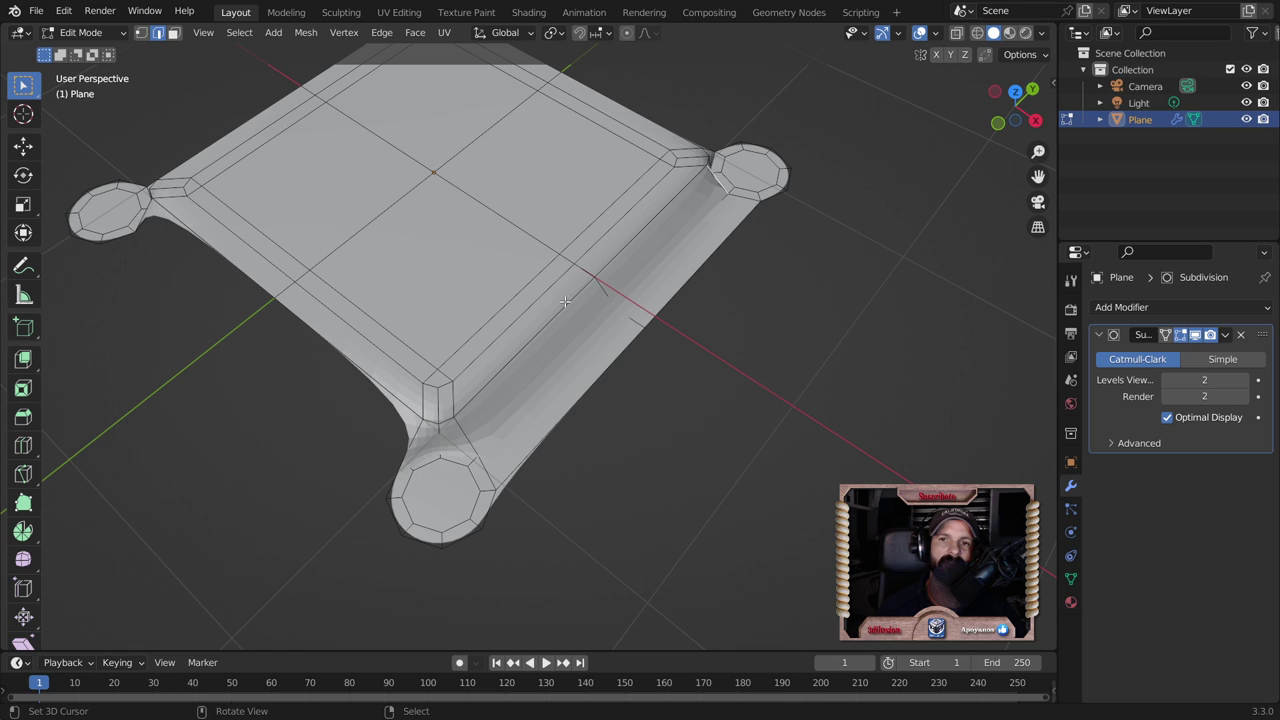
pyautogui.scroll(-5, 565, 302)
pyautogui.moveTo(294, 334); pyautogui.dragTo(289, 531, button='middle')
pyautogui.scroll(6, 396, 347)
# Step: Add a centred loop cut on the other side and fill its lower hole
pyautogui.hotkey('ctrl', 'r')
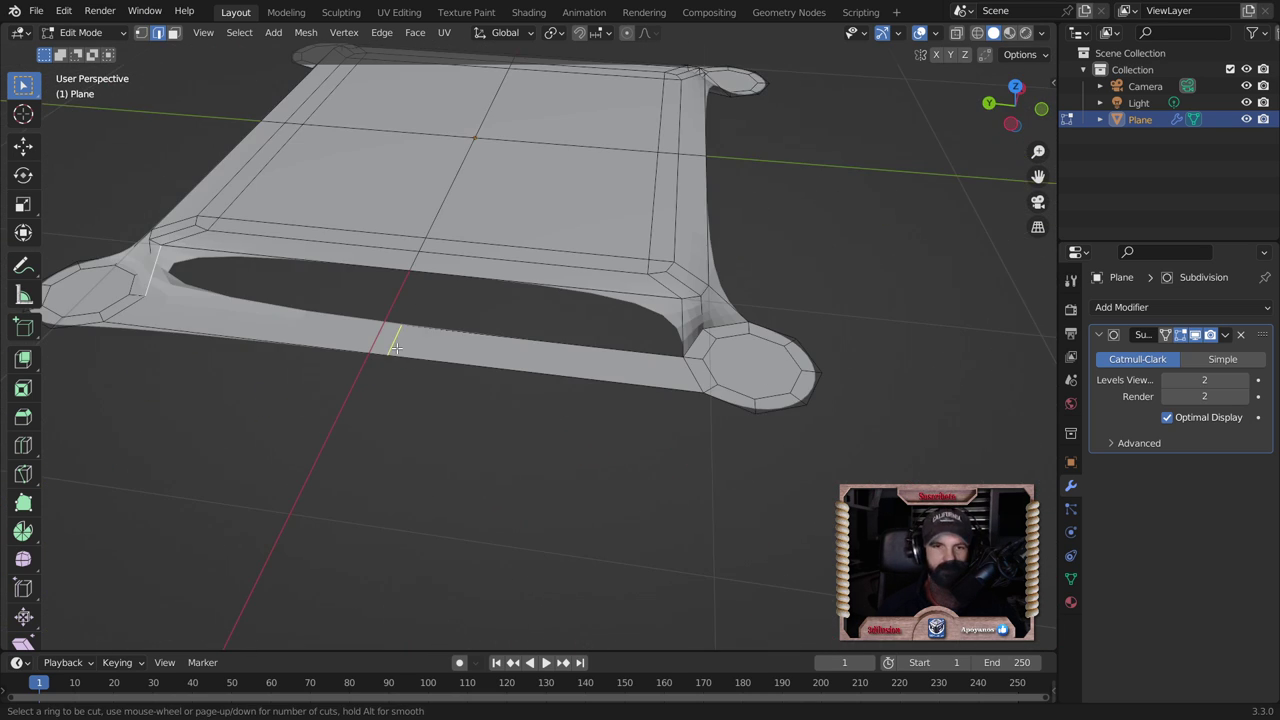
pyautogui.click(396, 347)
pyautogui.rightClick(396, 347)
pyautogui.moveTo(396, 347); pyautogui.dragTo(294, 376, button='middle')
pyautogui.click(248, 376)
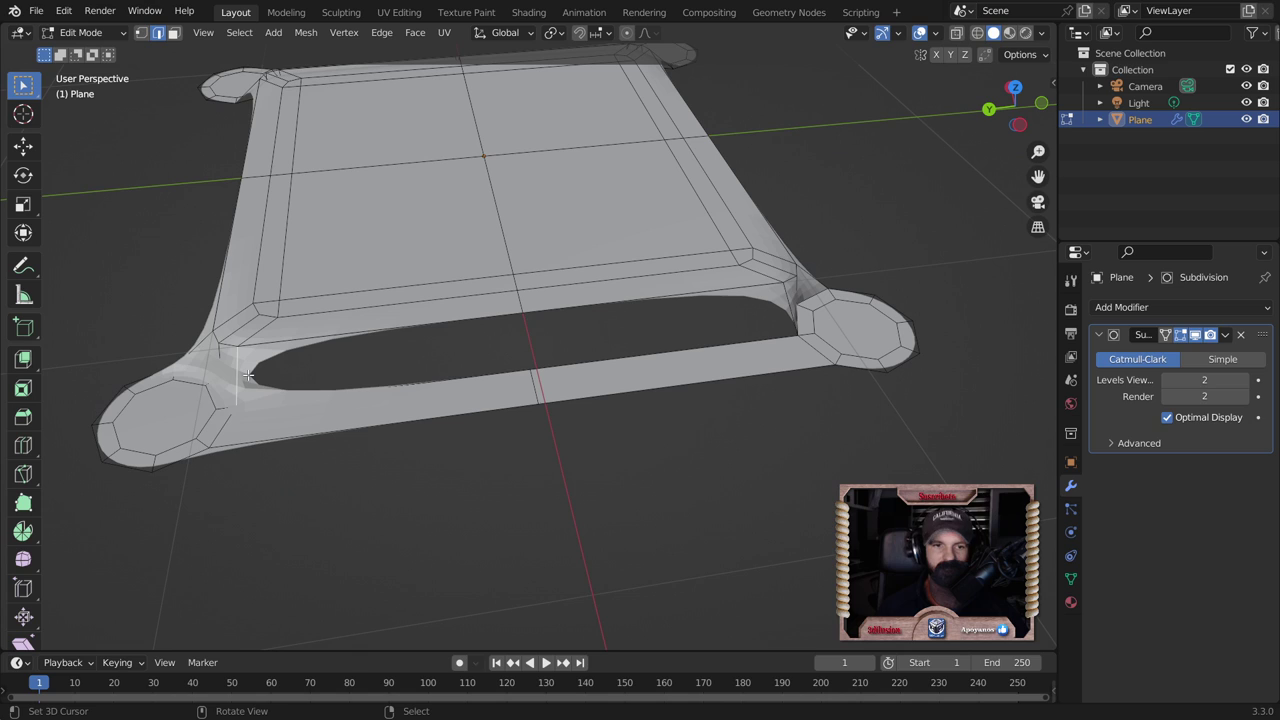
pyautogui.press('f')
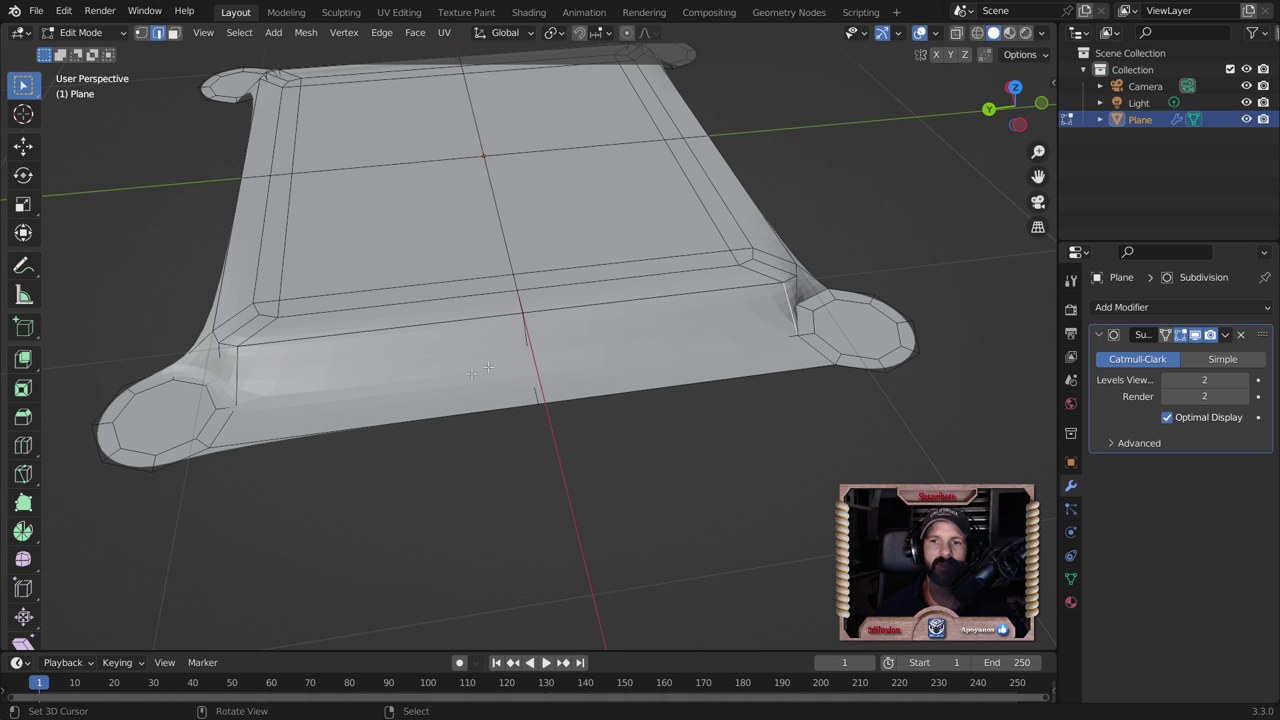
# Step: Bridge the two front lobes' bottom edges and add a centred loop cut through the strip
pyautogui.scroll(-3, 471, 373)
pyautogui.moveTo(191, 477); pyautogui.dragTo(500, 338, button='middle')
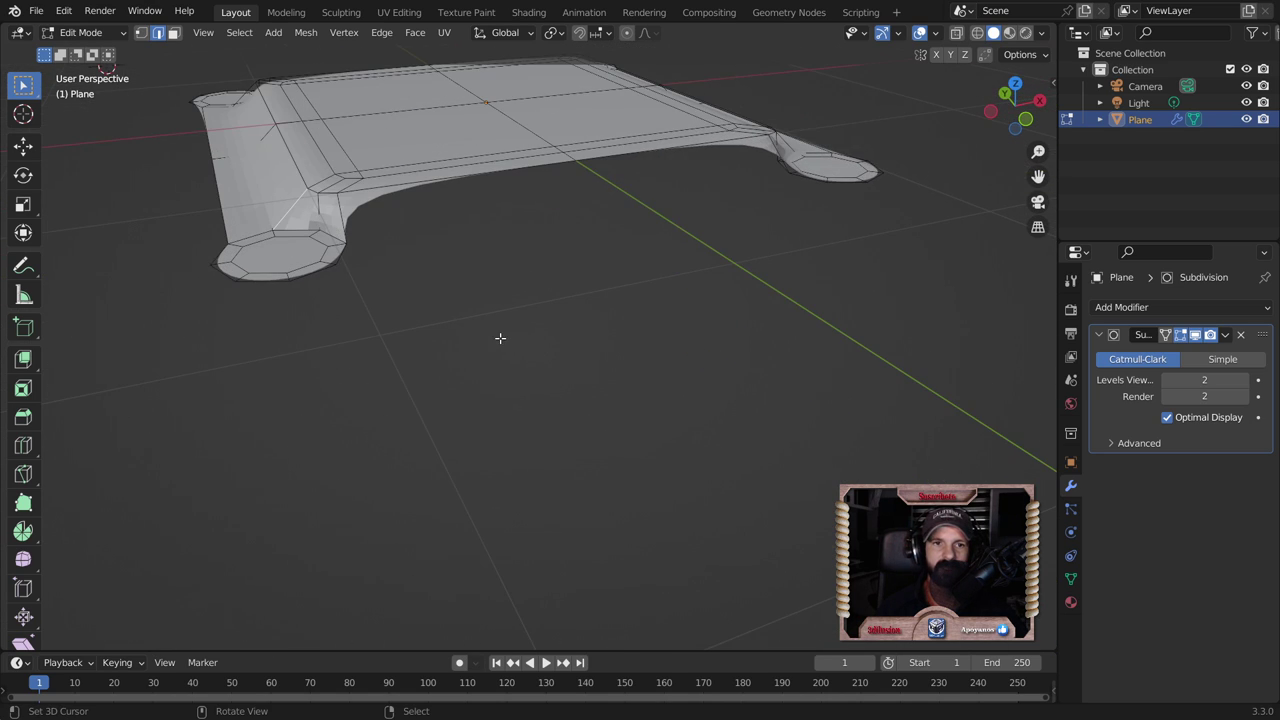
pyautogui.moveTo(451, 303)
pyautogui.mouseDown(button='middle')
pyautogui.moveTo(377, 380)
pyautogui.moveTo(249, 400)
pyautogui.mouseUp(button='middle')
pyautogui.keyDown('shift'); pyautogui.click(766, 379); pyautogui.keyUp('shift')
pyautogui.press('f')
pyautogui.hotkey('ctrl', 'r')
pyautogui.click(525, 405)
pyautogui.rightClick(525, 405)
pyautogui.scroll(-3, 610, 352)
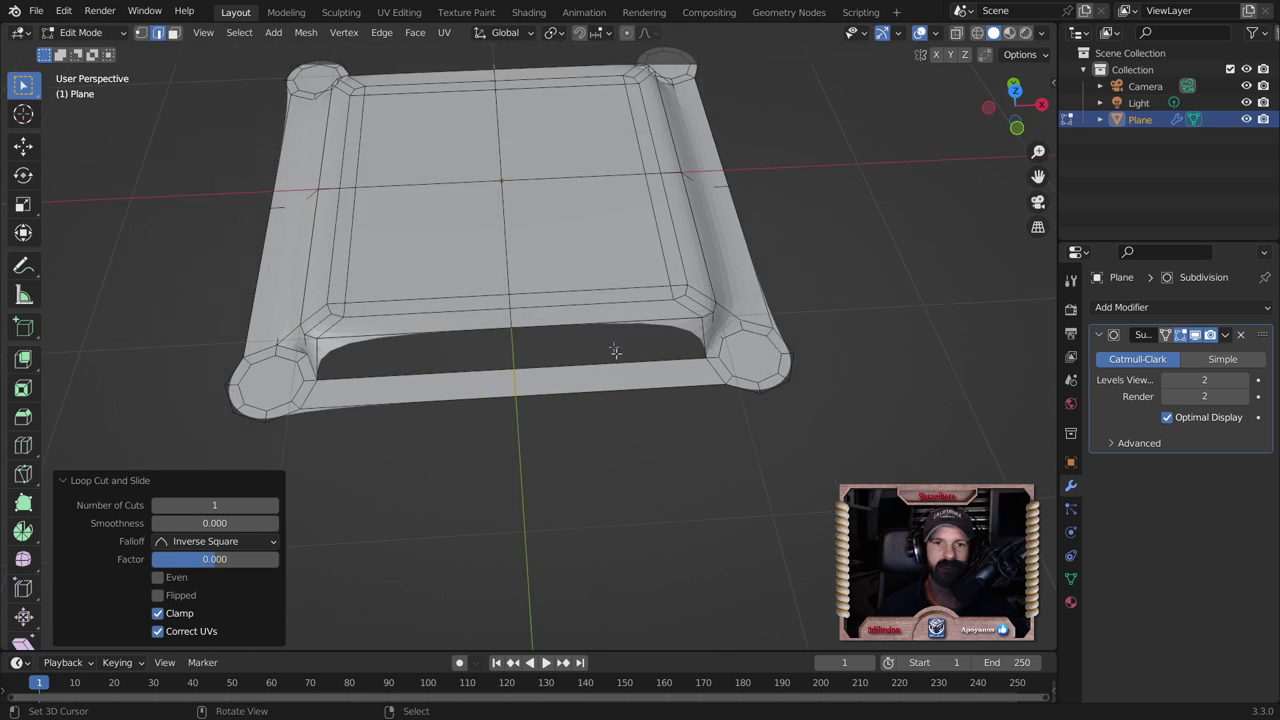
# Step: Select all and raise the whole mesh 0.3488 m along Z
pyautogui.scroll(-2, 640, 340)
pyautogui.press('a')
pyautogui.moveTo(746, 354); pyautogui.dragTo(651, 323, button='middle')
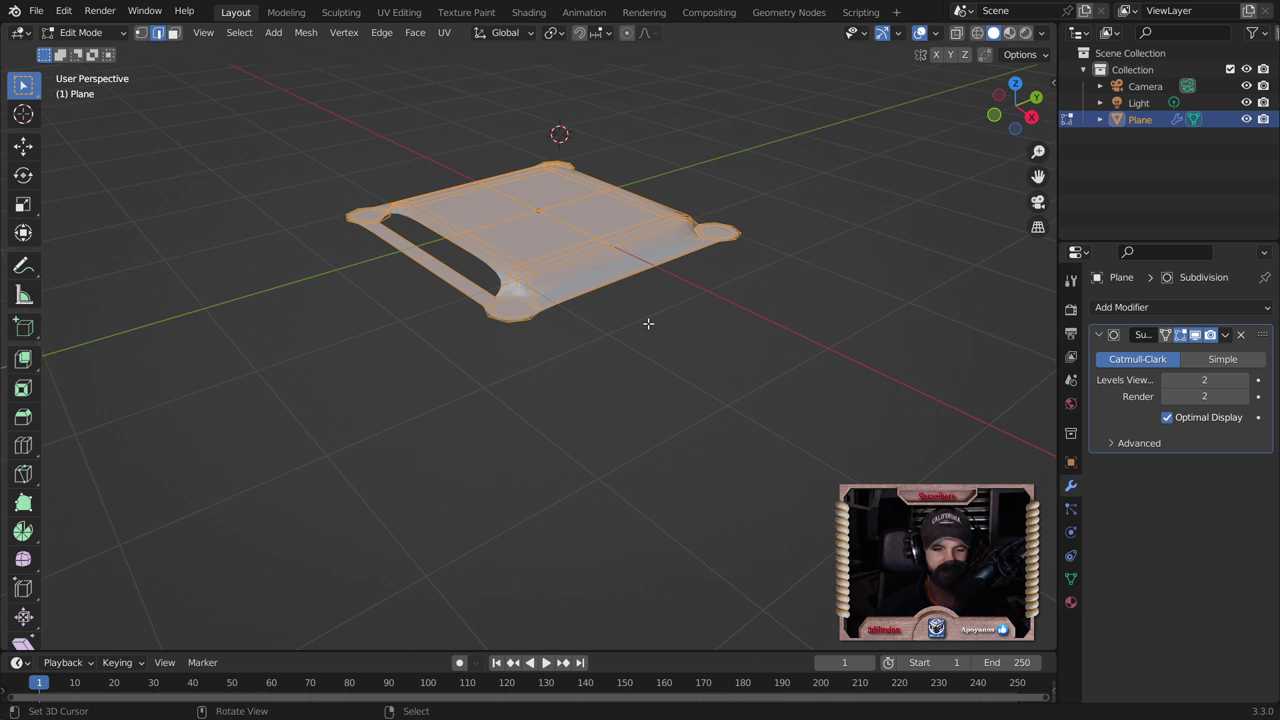
pyautogui.press('g')
pyautogui.press('z')
pyautogui.click(633, 287)
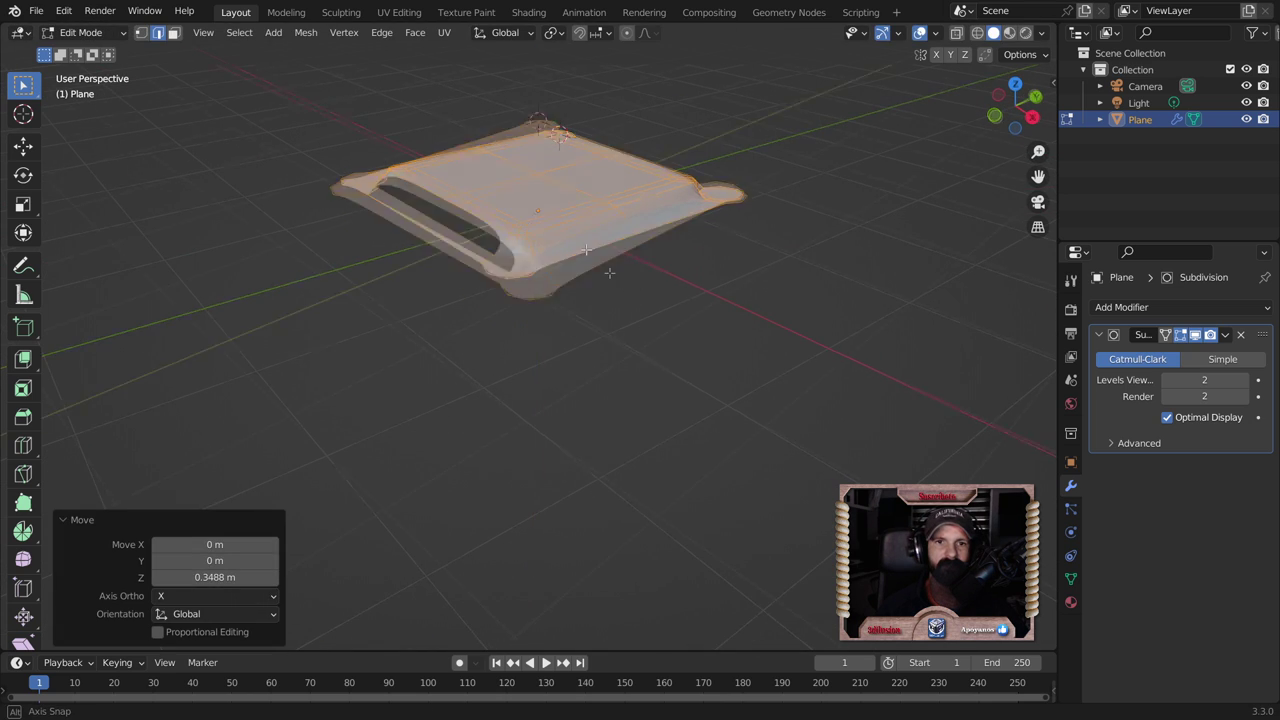
pyautogui.moveTo(633, 287); pyautogui.dragTo(650, 280, button='middle')
pyautogui.scroll(3, 650, 280)
pyautogui.scroll(3, 658, 276)
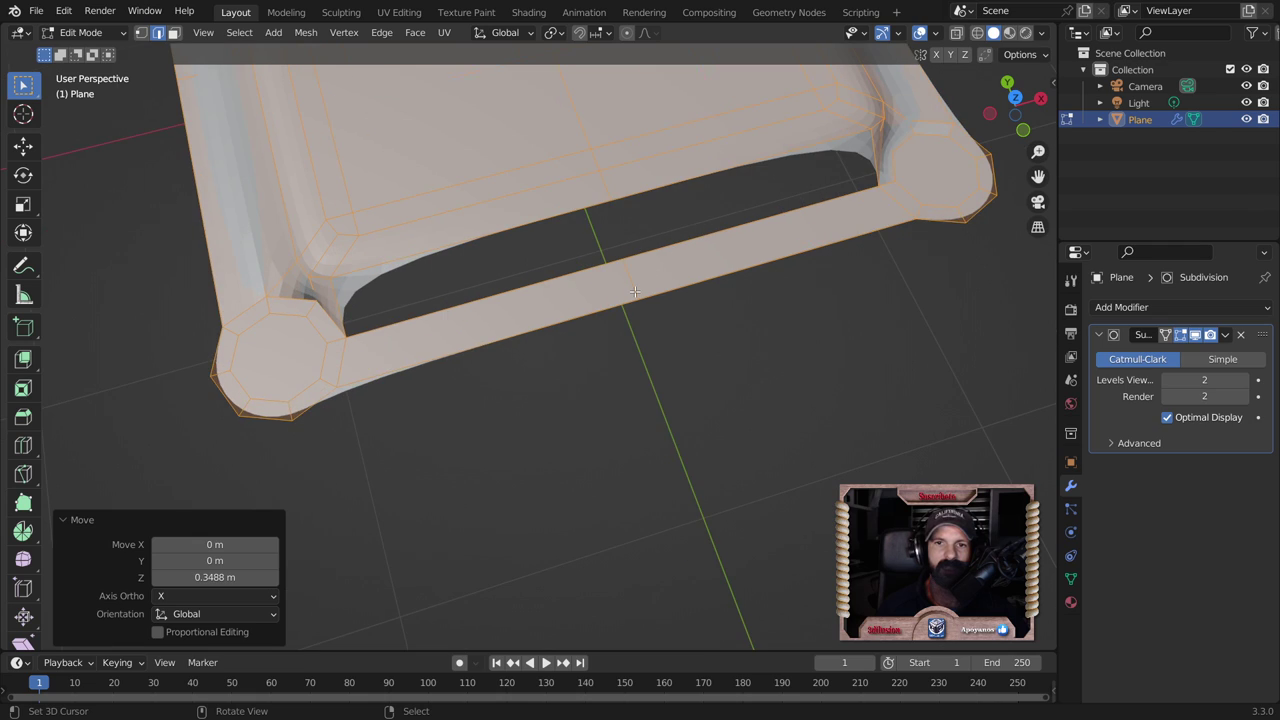
# Step: Deselect, pull geometry to close the front opening, and return to Object Mode
pyautogui.hotkey('alt', 'a')
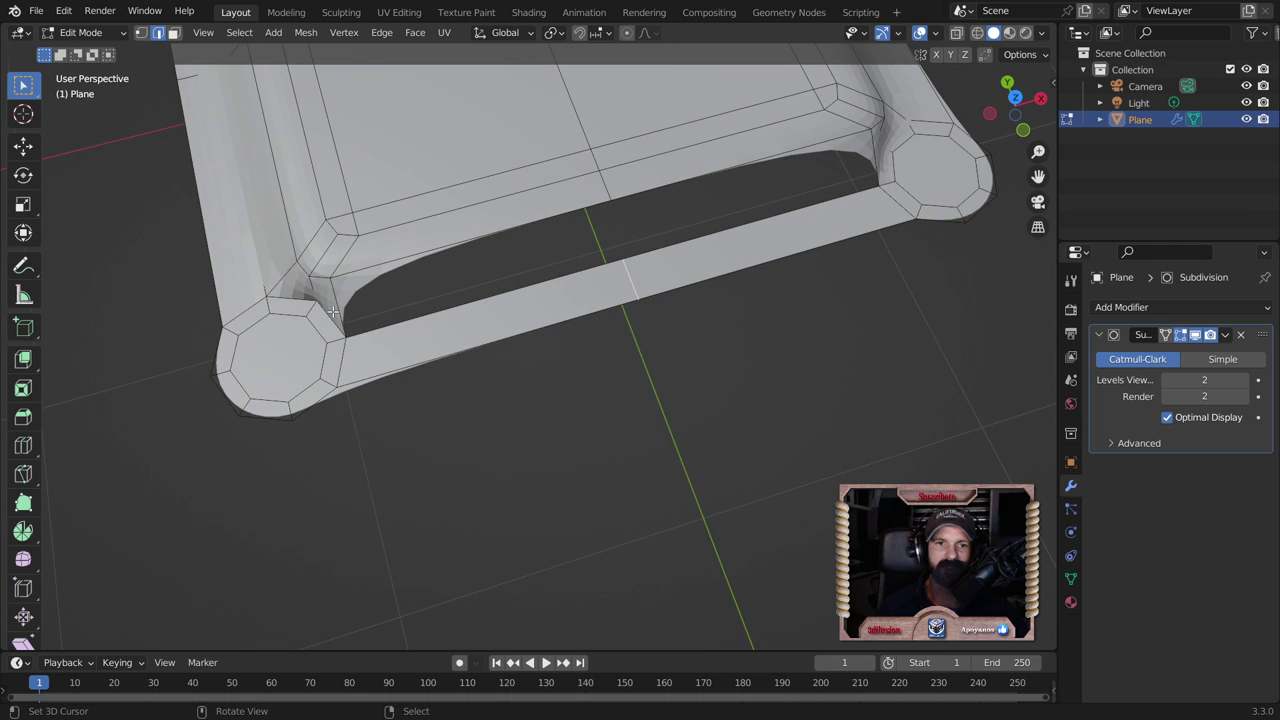
pyautogui.moveTo(335, 311); pyautogui.dragTo(498, 357)
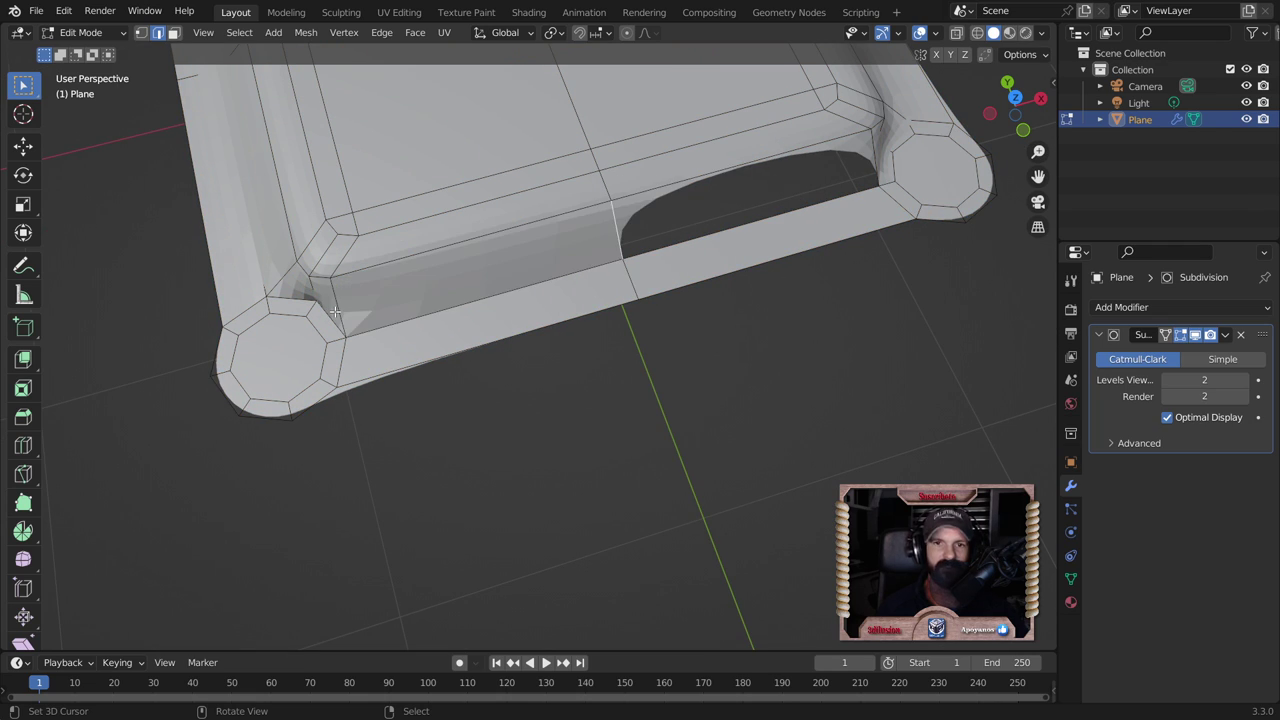
pyautogui.scroll(-5, 498, 357)
pyautogui.moveTo(498, 357)
pyautogui.mouseDown(button='middle')
pyautogui.moveTo(760, 431)
pyautogui.moveTo(669, 394)
pyautogui.mouseUp(button='middle')
pyautogui.press('Tab')
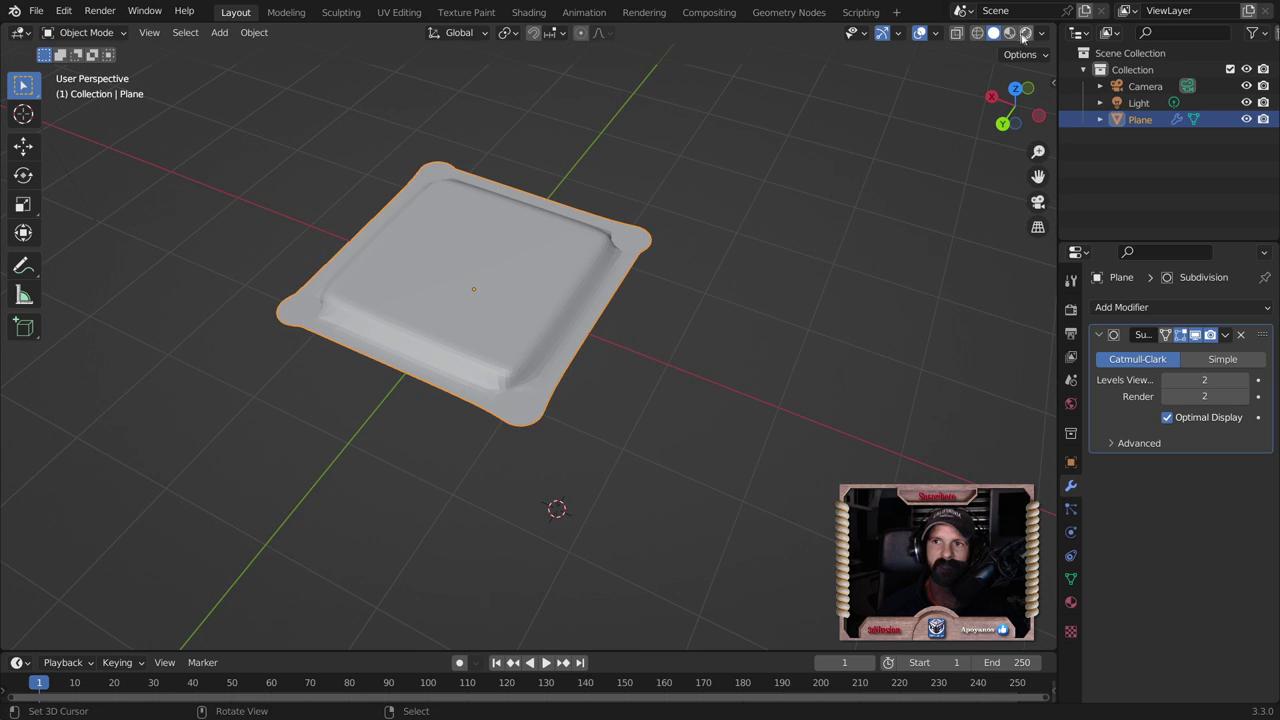
# Step: Set viewport shading to red MatCap, World cavity (Ridge 2.500, Valley 2.359), shadow 0.660
pyautogui.click(1044, 33)
pyautogui.click(1027, 111)
pyautogui.click(1027, 150)
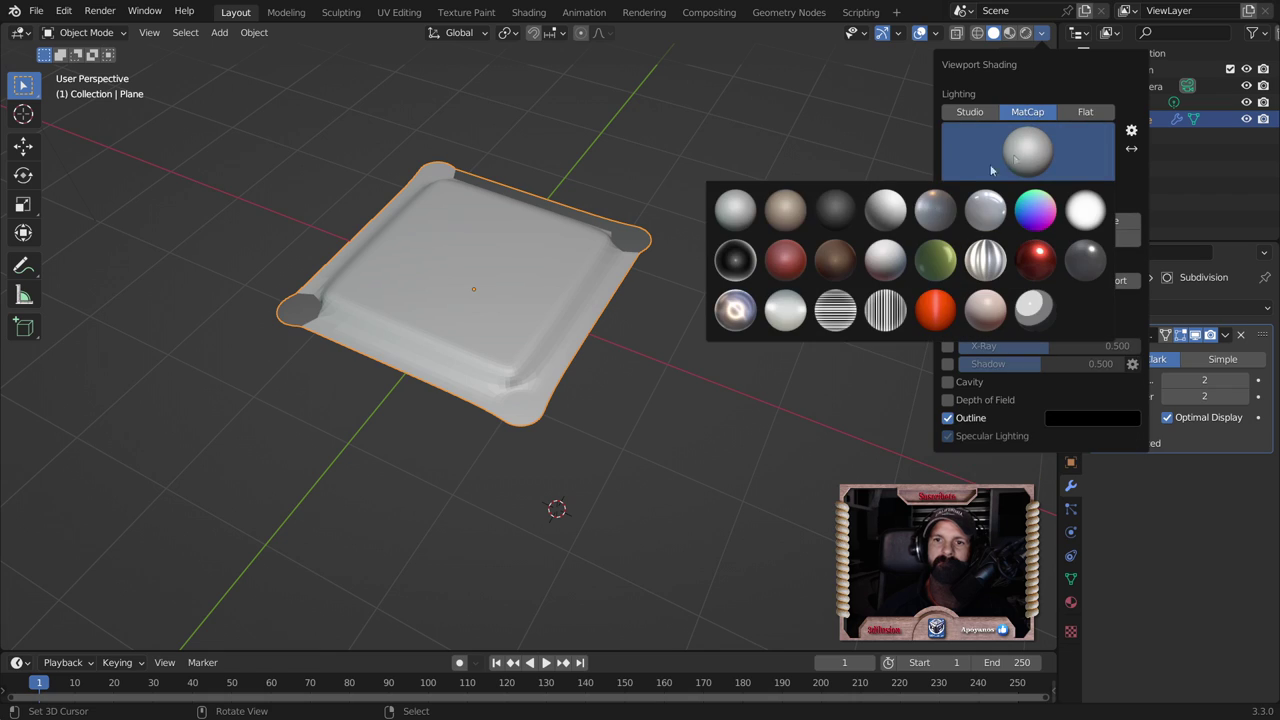
pyautogui.click(783, 261)
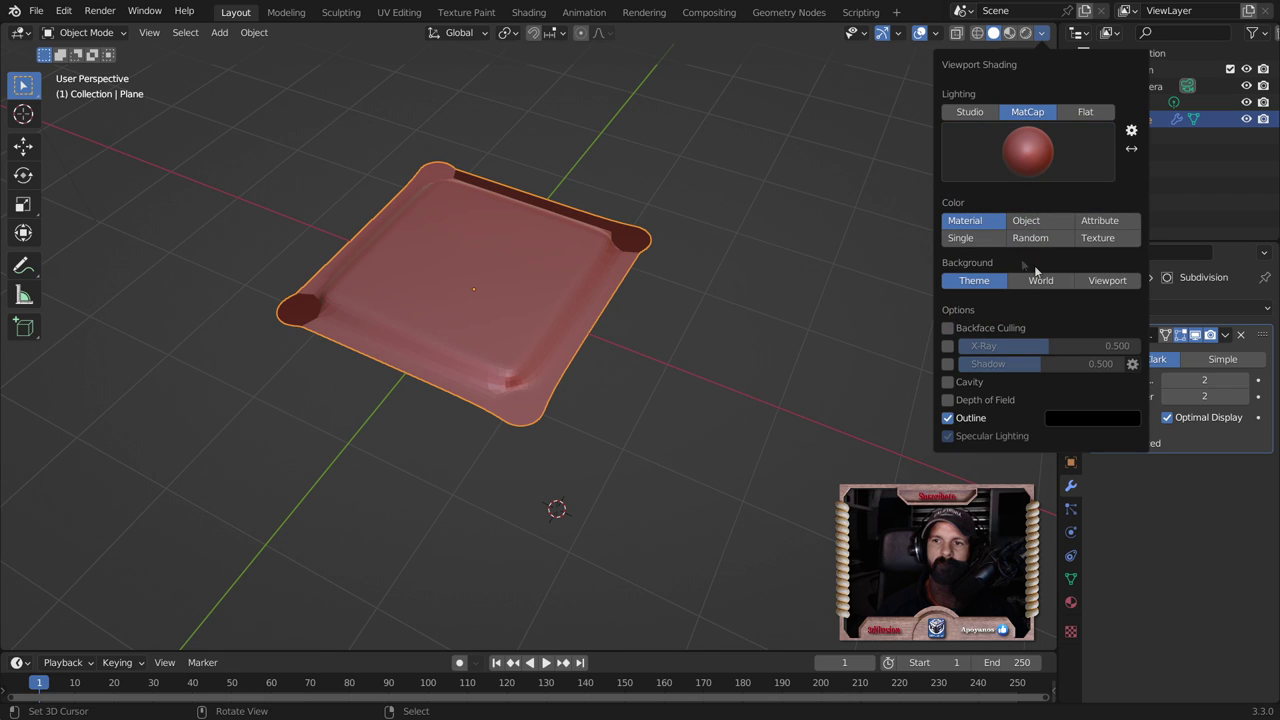
pyautogui.click(950, 383)
pyautogui.click(1090, 383)
pyautogui.click(1085, 400)
pyautogui.moveTo(990, 417); pyautogui.dragTo(1088, 424)
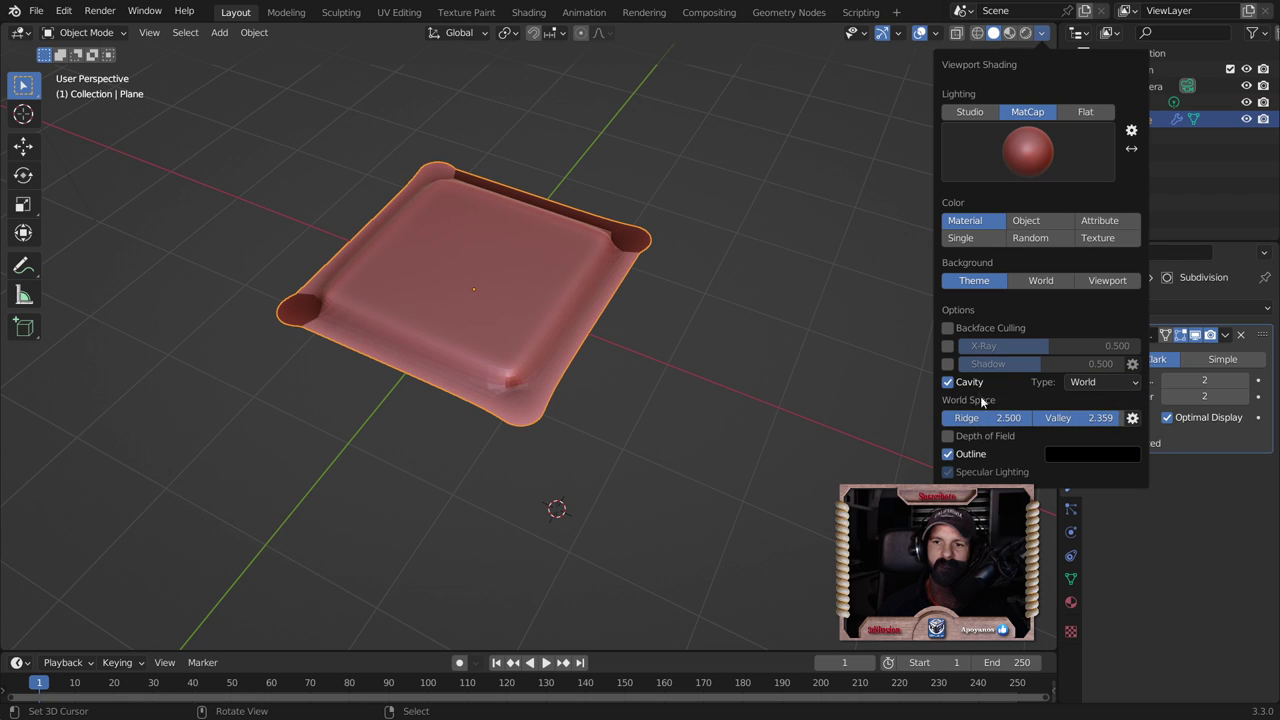
pyautogui.click(948, 364)
pyautogui.moveTo(990, 364); pyautogui.dragTo(1073, 364)
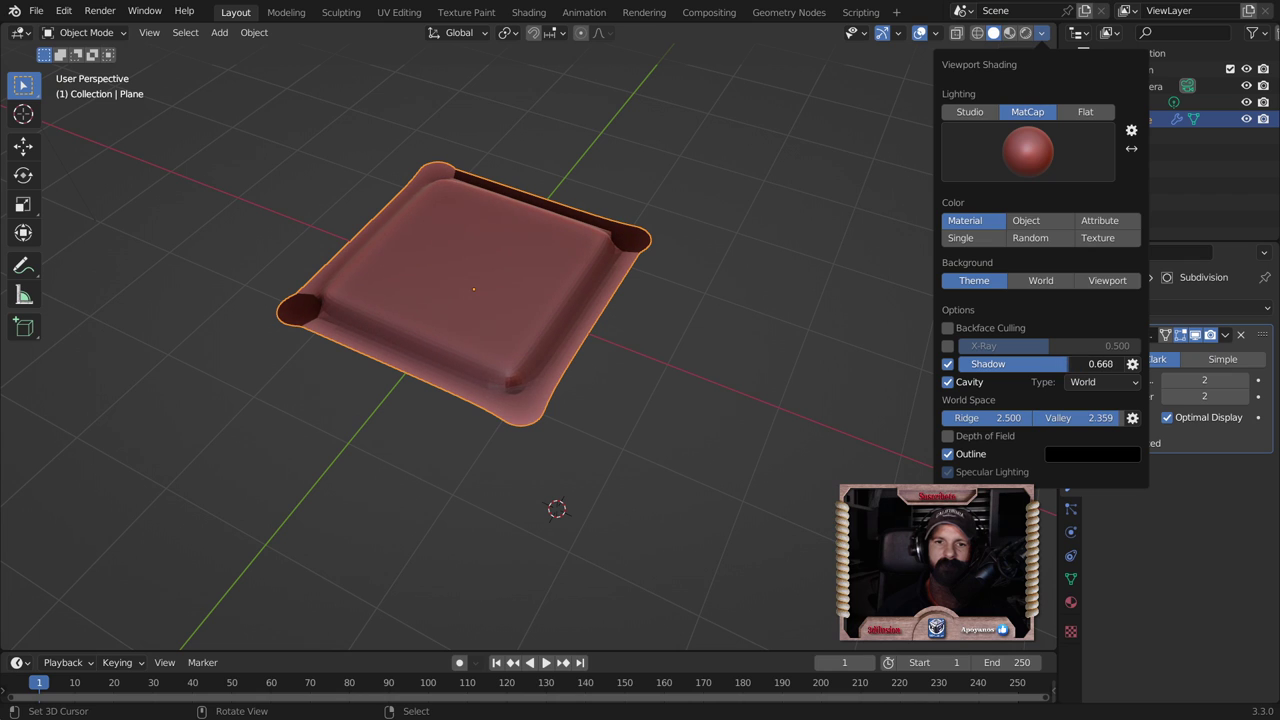
# Step: Orbit to a top-down angle, enter Edit Mode and select the whole tray mesh
pyautogui.moveTo(629, 323)
pyautogui.mouseDown(button='middle')
pyautogui.moveTo(683, 417)
pyautogui.moveTo(823, 389)
pyautogui.moveTo(705, 373)
pyautogui.moveTo(534, 378)
pyautogui.moveTo(662, 348)
pyautogui.moveTo(697, 204)
pyautogui.mouseUp(button='middle')
pyautogui.moveTo(445, 188); pyautogui.dragTo(508, 263, button='middle')
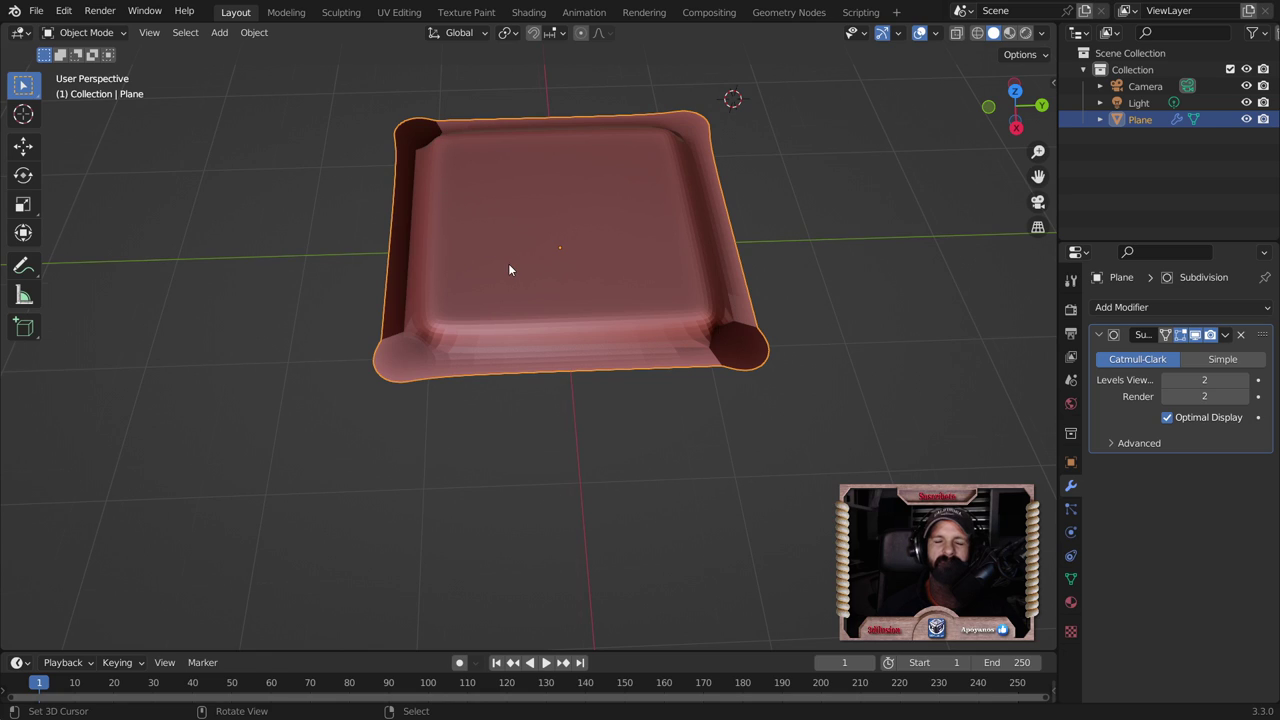
pyautogui.press('Tab')
pyautogui.press('a')
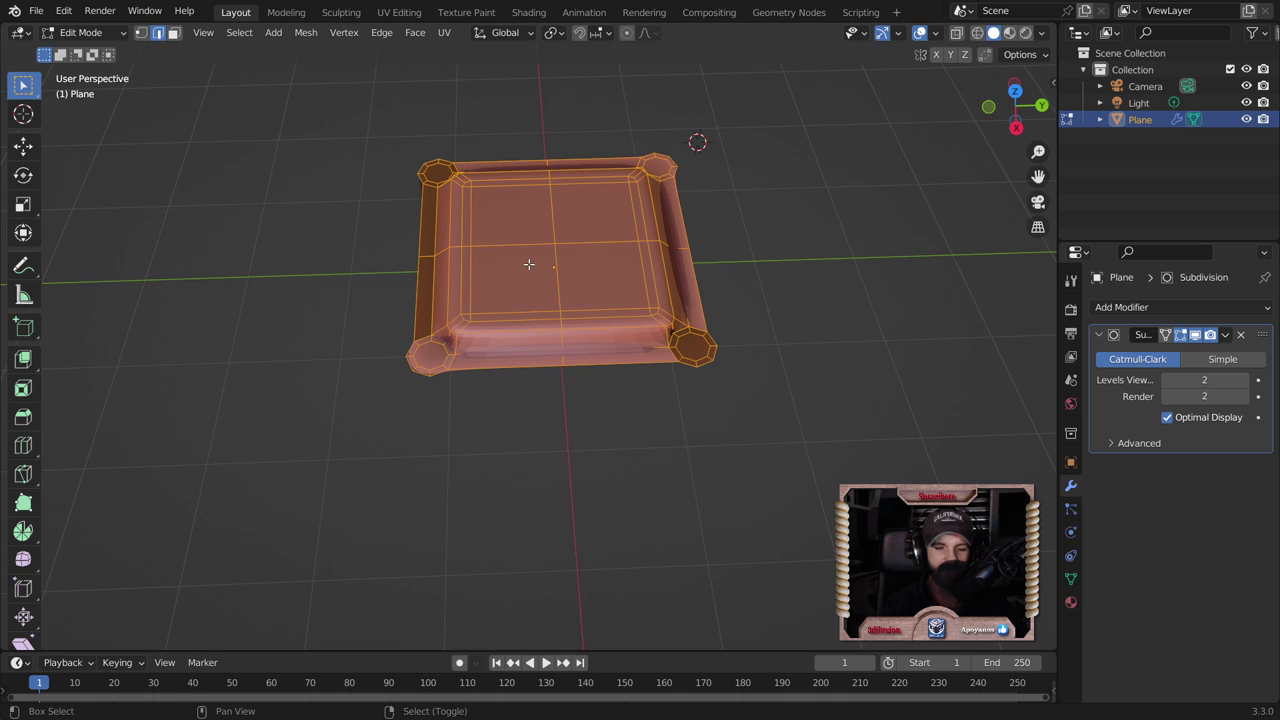
# Step: Recalculate the mesh normals and apply Shade Smooth to the tray in Object Mode
pyautogui.hotkey('shift', 'n')
pyautogui.press('Tab')
pyautogui.moveTo(742, 363)
pyautogui.mouseDown(button='middle')
pyautogui.moveTo(707, 318)
pyautogui.moveTo(643, 323)
pyautogui.mouseUp(button='middle')
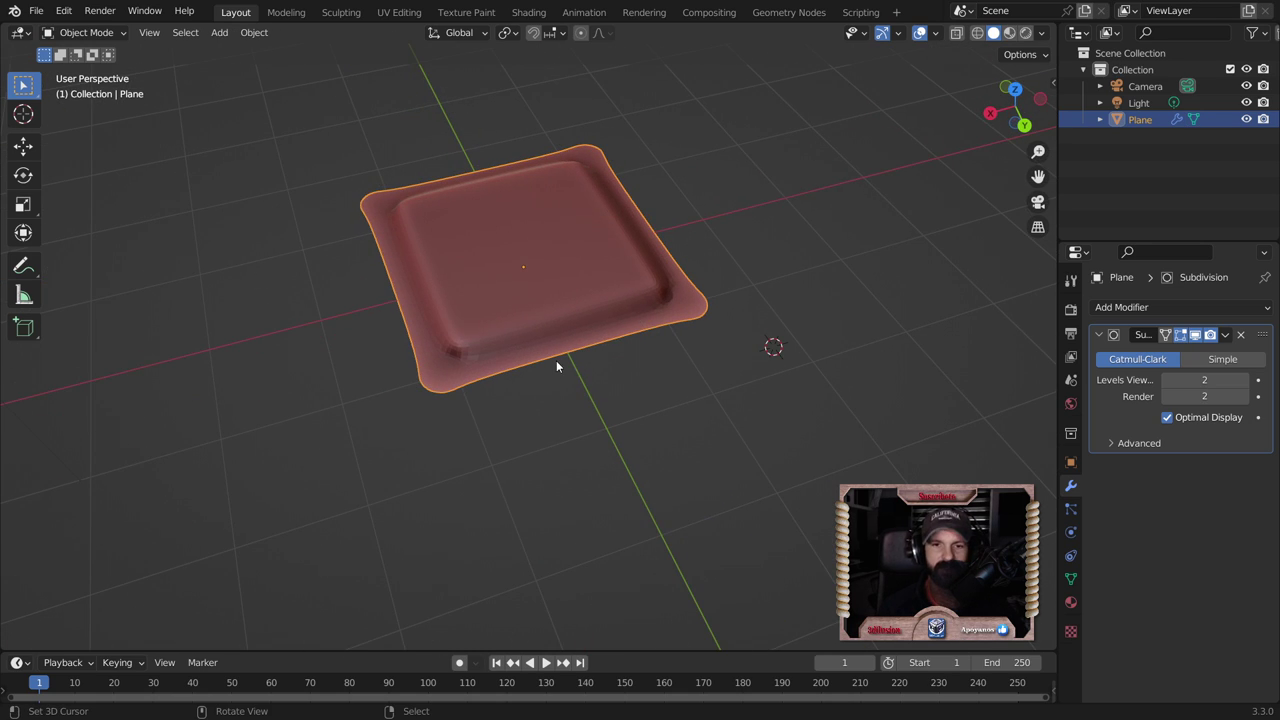
pyautogui.scroll(4, 547, 368)
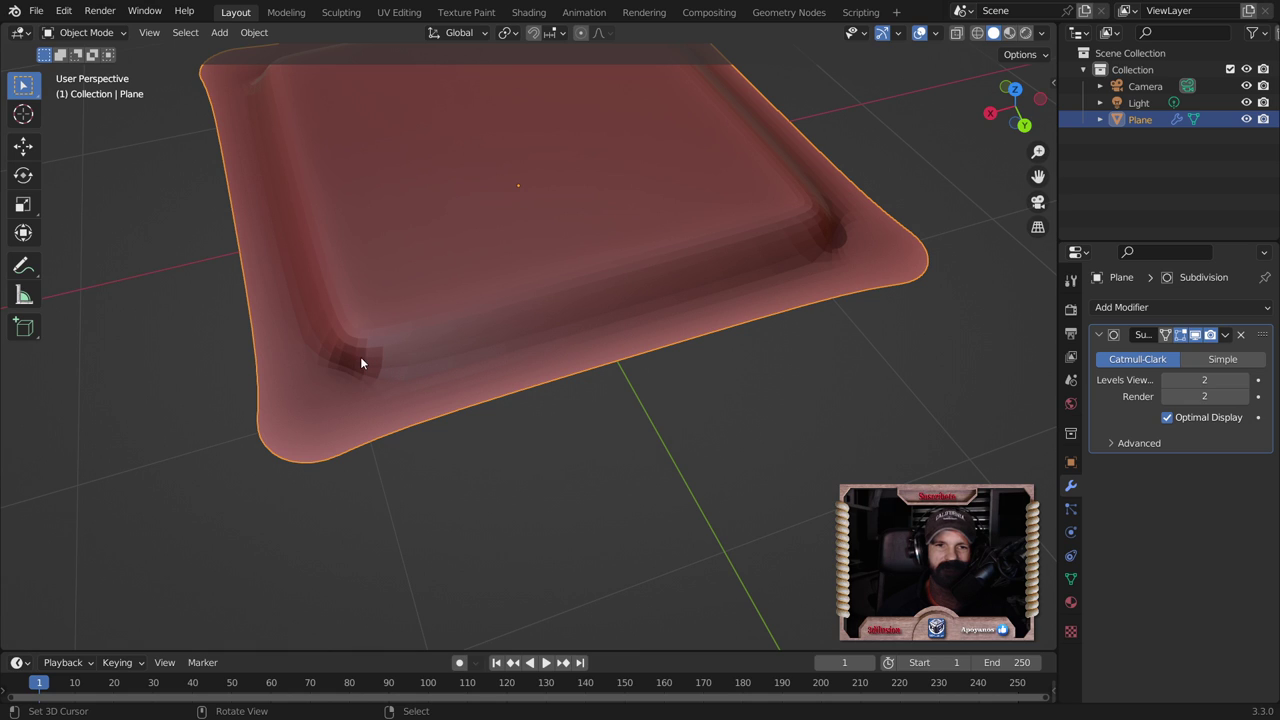
pyautogui.press('w')
pyautogui.click(495, 316)
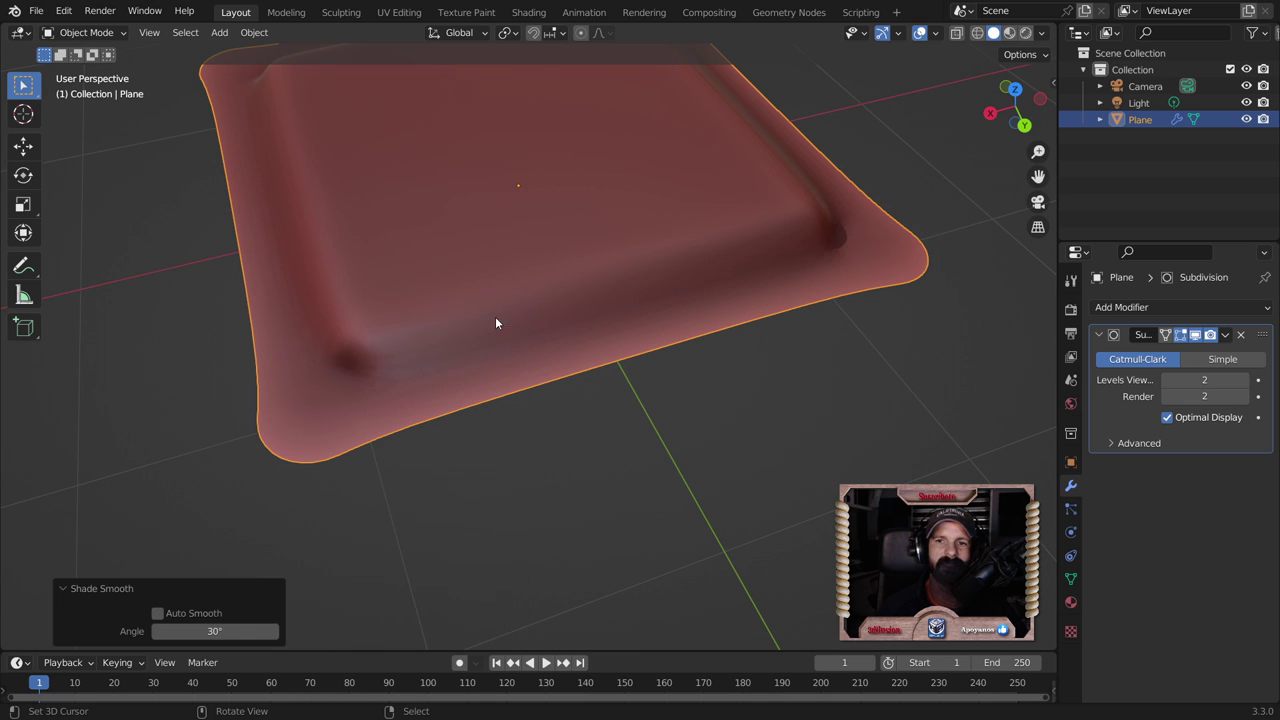
# Step: In Edit Mode, select all and extrude the mesh about 0.266 m straight down along Z
pyautogui.scroll(-4, 494, 322)
pyautogui.scroll(-2, 530, 288)
pyautogui.moveTo(530, 288)
pyautogui.mouseDown(button='middle')
pyautogui.moveTo(720, 268)
pyautogui.moveTo(692, 271)
pyautogui.mouseUp(button='middle')
pyautogui.moveTo(594, 274)
pyautogui.mouseDown(button='middle')
pyautogui.moveTo(614, 347)
pyautogui.moveTo(644, 376)
pyautogui.moveTo(612, 247)
pyautogui.mouseUp(button='middle')
pyautogui.press('Tab')
pyautogui.hotkey('alt', 'a')
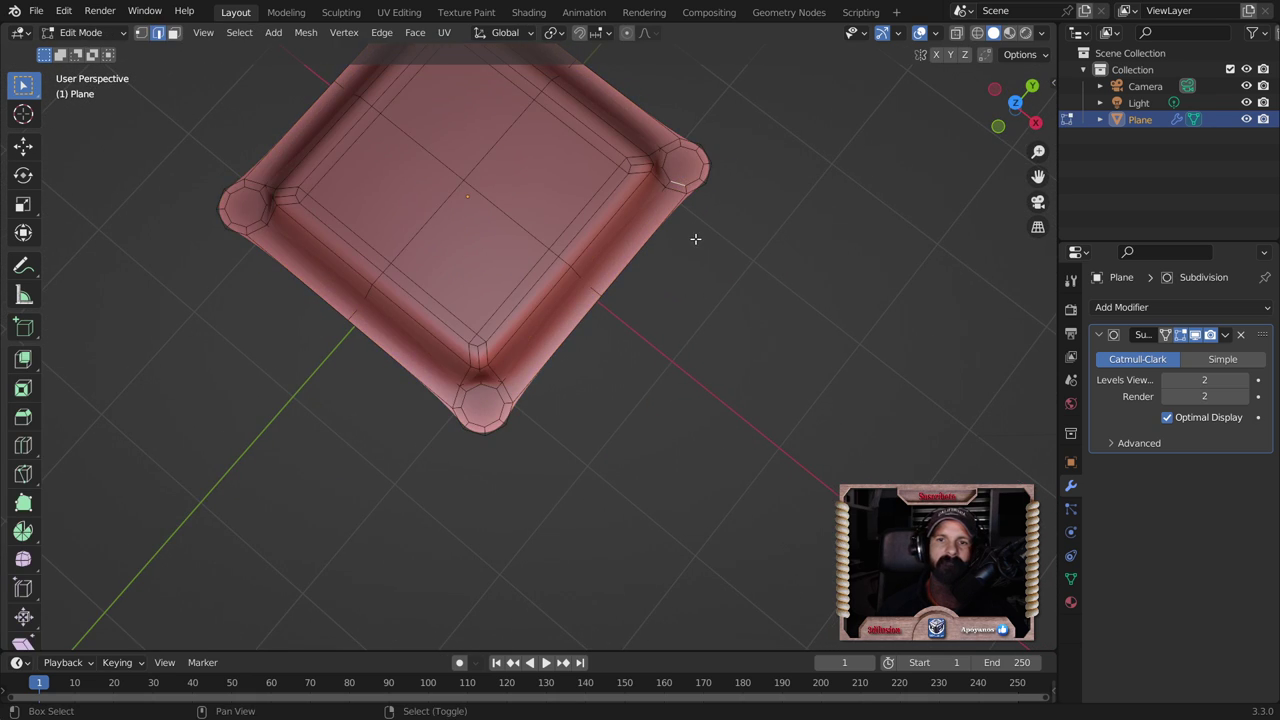
pyautogui.moveTo(694, 237); pyautogui.dragTo(660, 368, button='middle')
pyautogui.press('a')
pyautogui.moveTo(636, 270); pyautogui.dragTo(590, 270, button='middle')
pyautogui.press('e')
pyautogui.press('z')
pyautogui.click(592, 298)
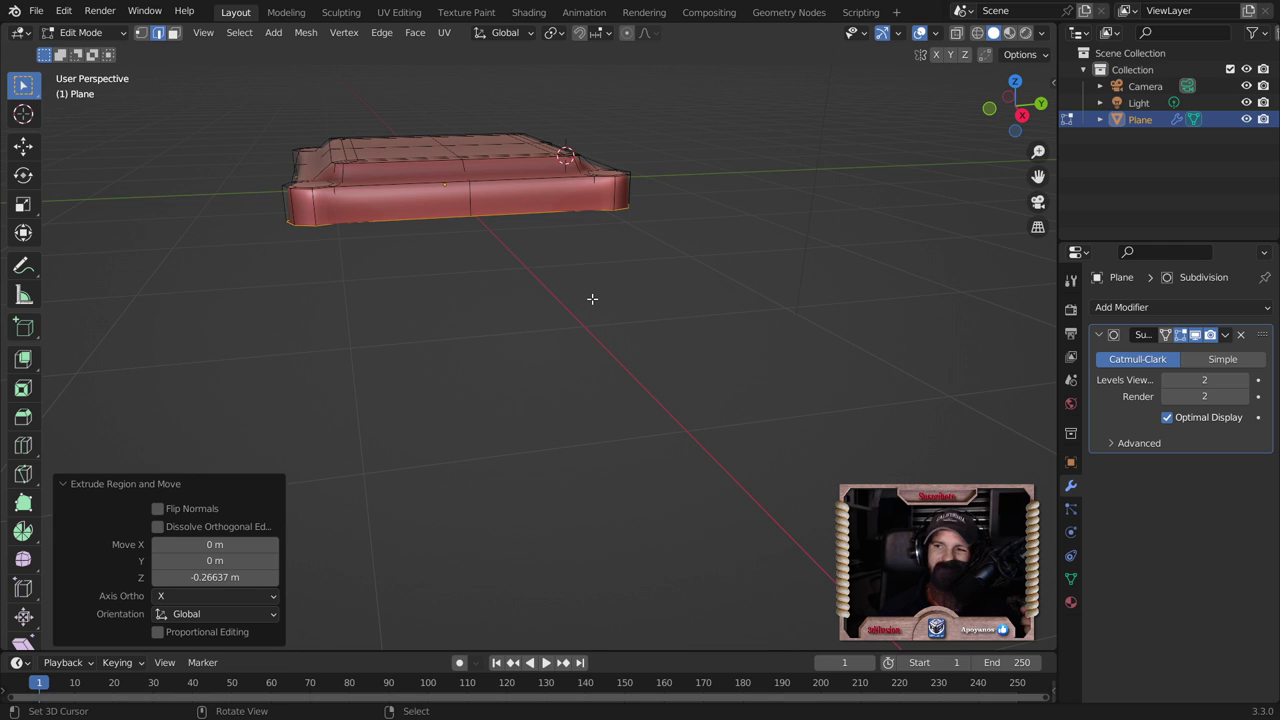
# Step: Toggle X-ray with Alt+Z to inspect the extruded tray's hidden geometry
pyautogui.moveTo(529, 294)
pyautogui.mouseDown(button='middle')
pyautogui.moveTo(466, 260)
pyautogui.moveTo(469, 281)
pyautogui.mouseUp(button='middle')
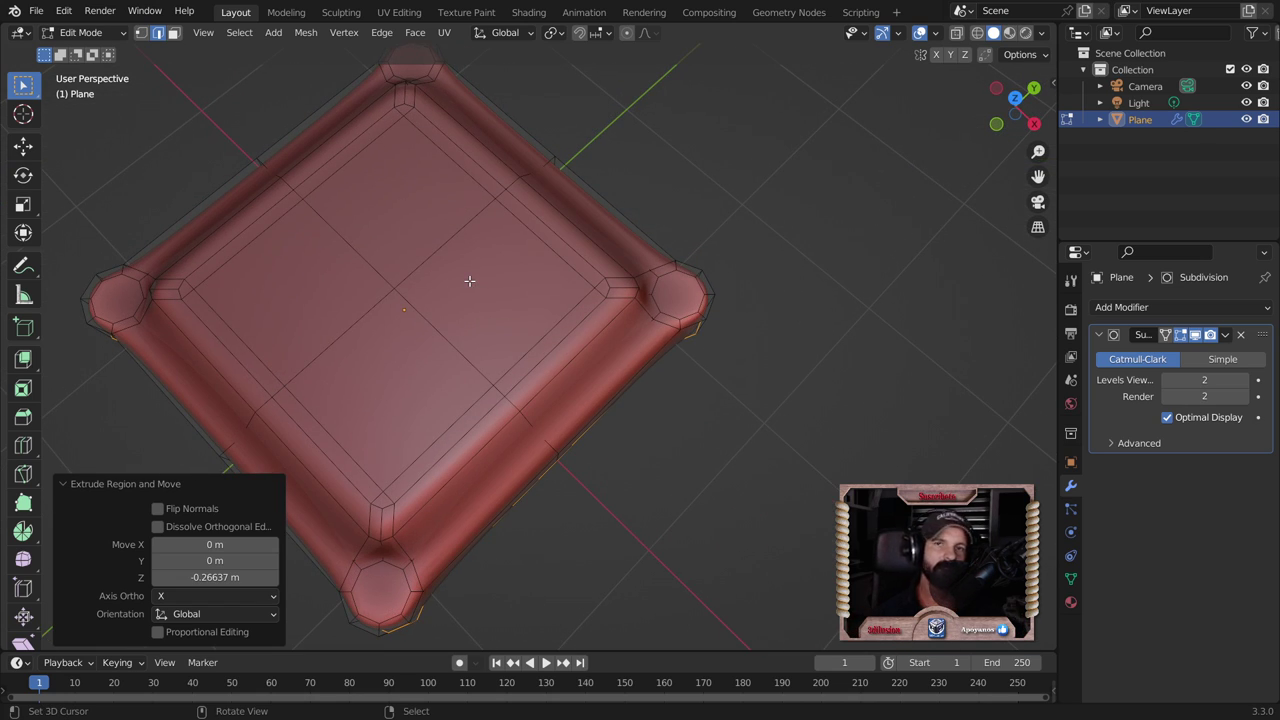
pyautogui.hotkey('alt', 'z')
pyautogui.hotkey('alt', 'z')
pyautogui.scroll(-5, 389, 474)
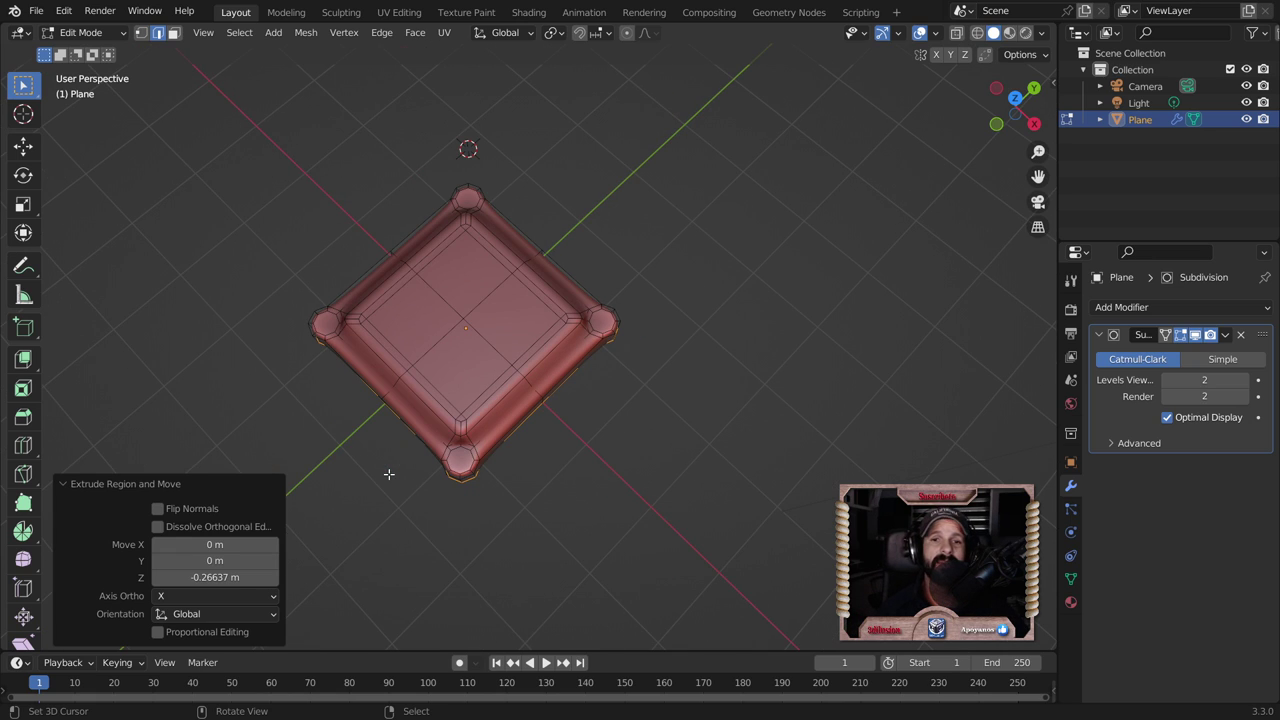
pyautogui.moveTo(506, 414); pyautogui.dragTo(586, 337, button='middle')
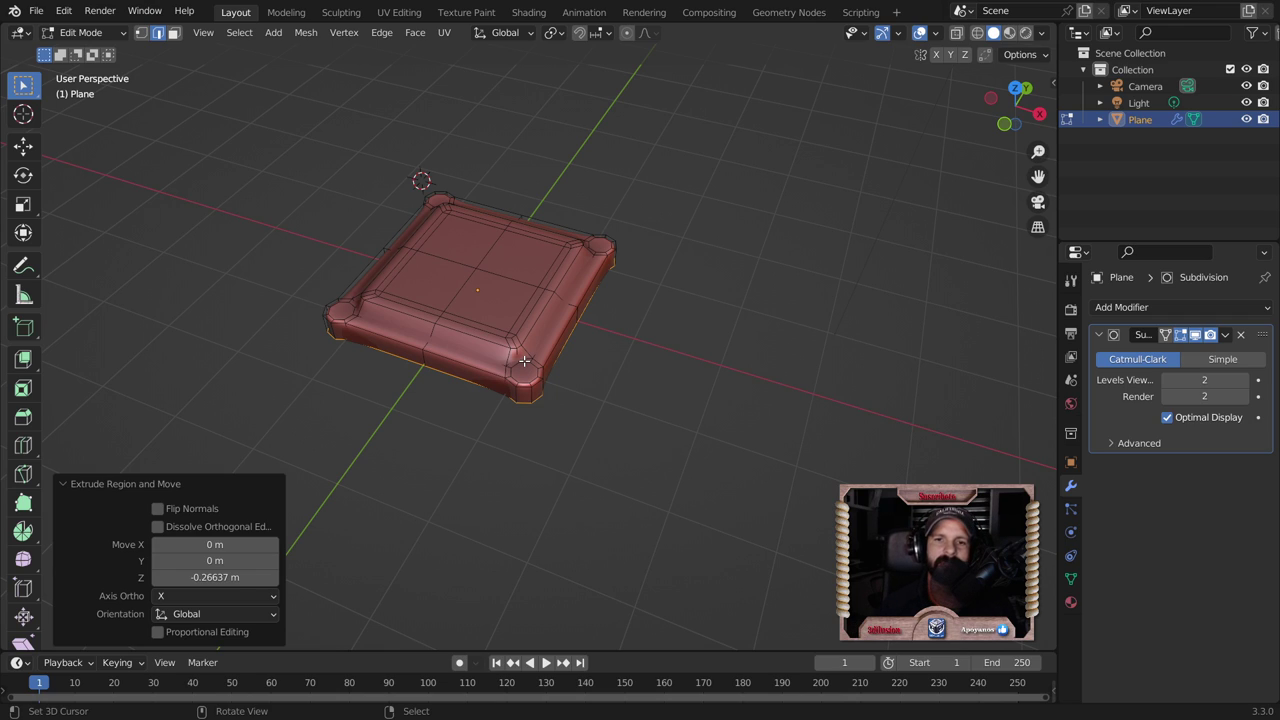
# Step: Enable On Cage and bevel the tray's inner top edge loop
pyautogui.moveTo(608, 421)
pyautogui.mouseDown(button='middle')
pyautogui.moveTo(639, 387)
pyautogui.moveTo(534, 437)
pyautogui.moveTo(655, 449)
pyautogui.moveTo(679, 391)
pyautogui.mouseUp(button='middle')
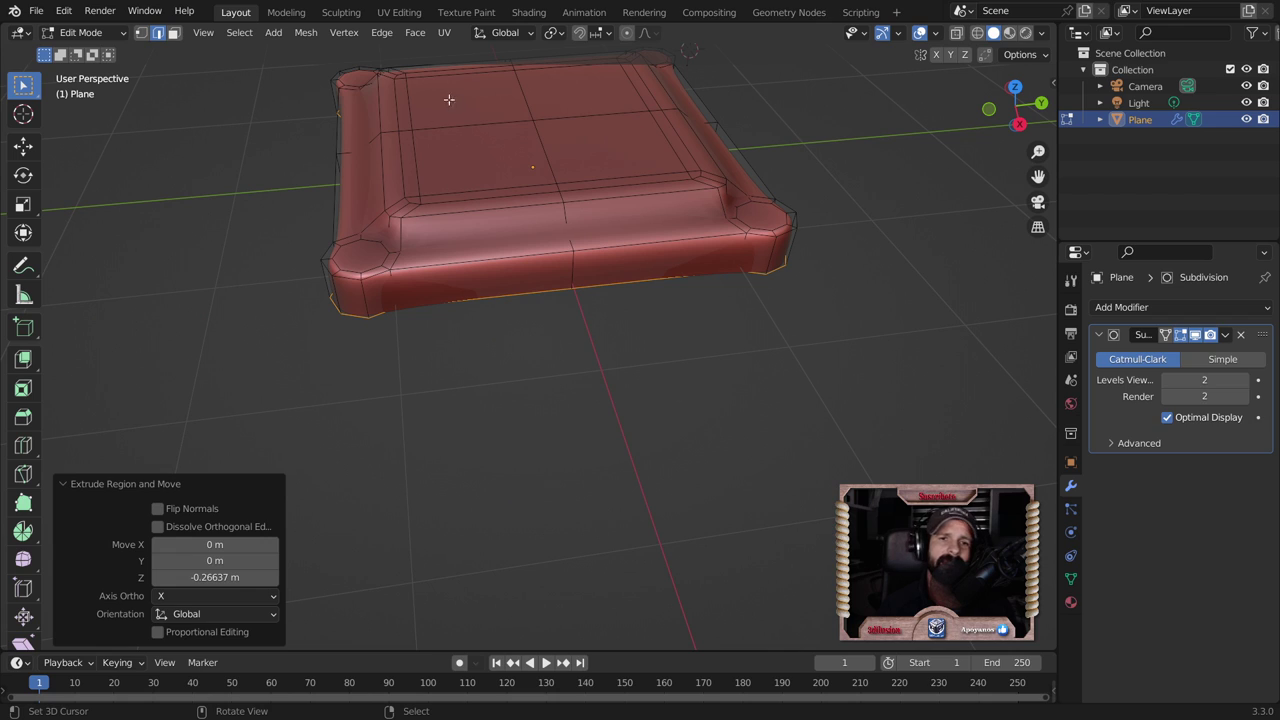
pyautogui.scroll(3, 504, 261)
pyautogui.moveTo(514, 283)
pyautogui.mouseDown(button='middle')
pyautogui.moveTo(600, 251)
pyautogui.moveTo(590, 259)
pyautogui.mouseUp(button='middle')
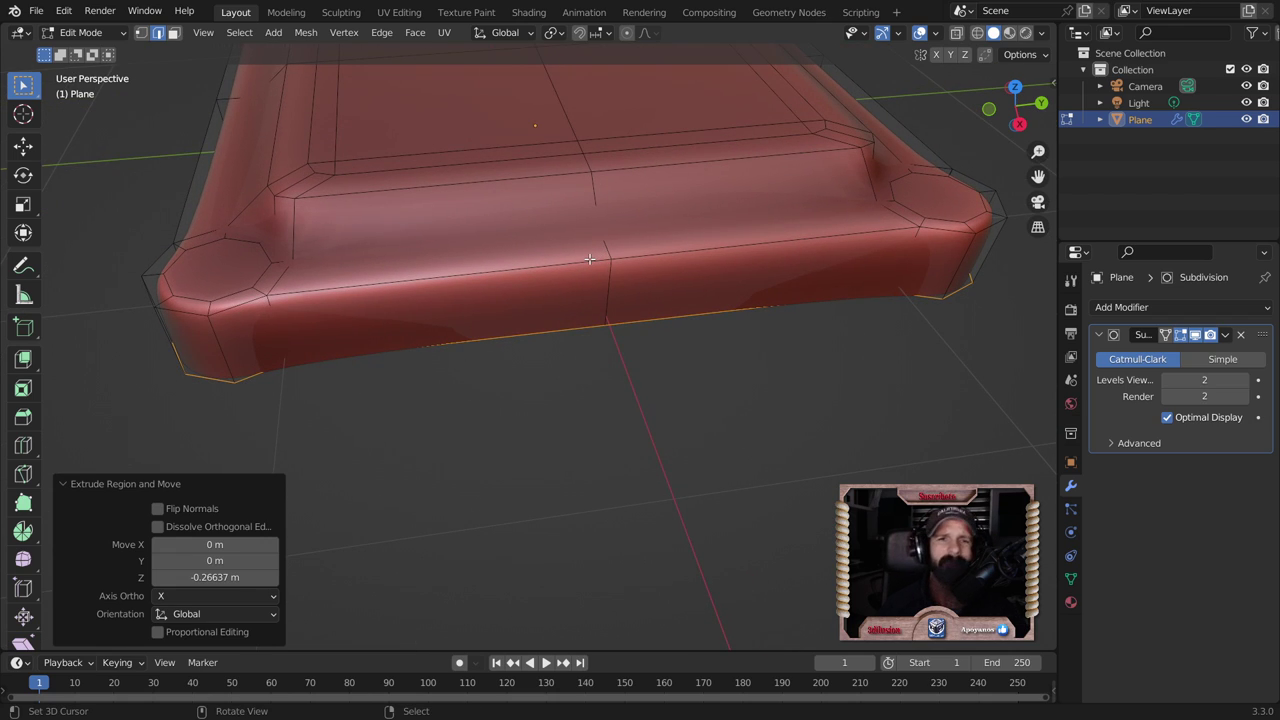
pyautogui.click(1194, 336)
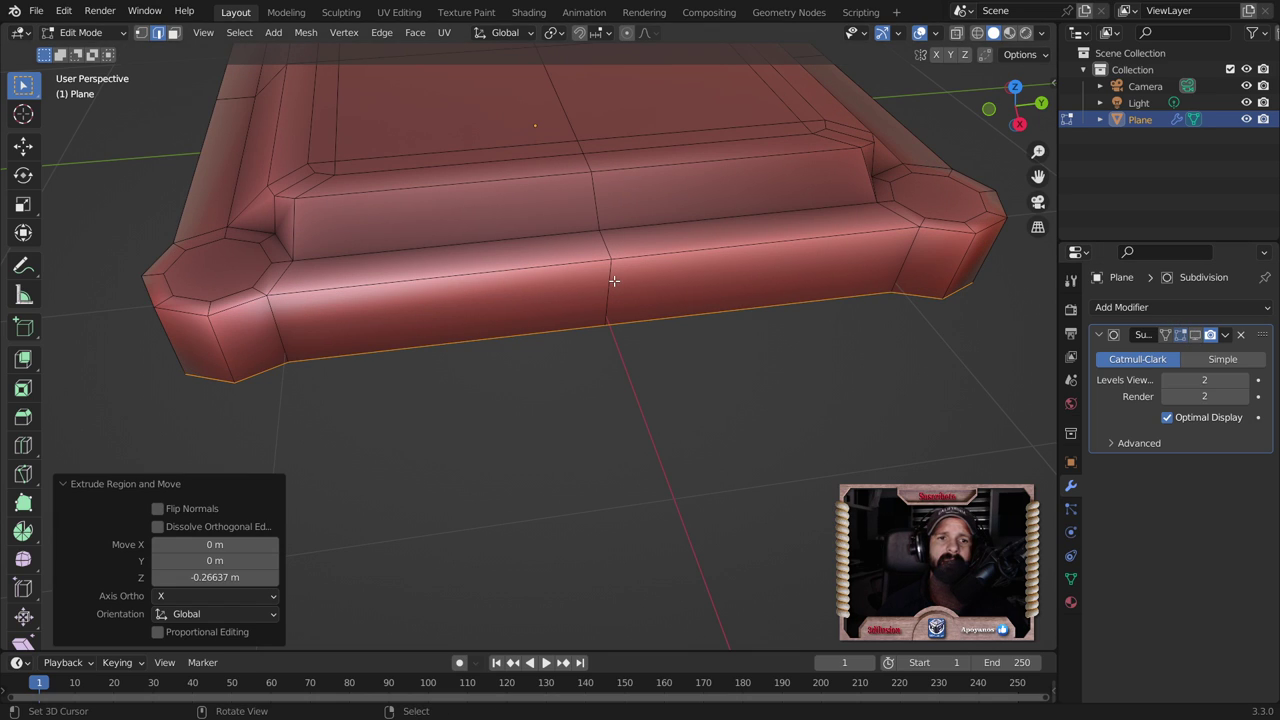
pyautogui.keyDown('alt'); pyautogui.click(532, 172); pyautogui.keyUp('alt')
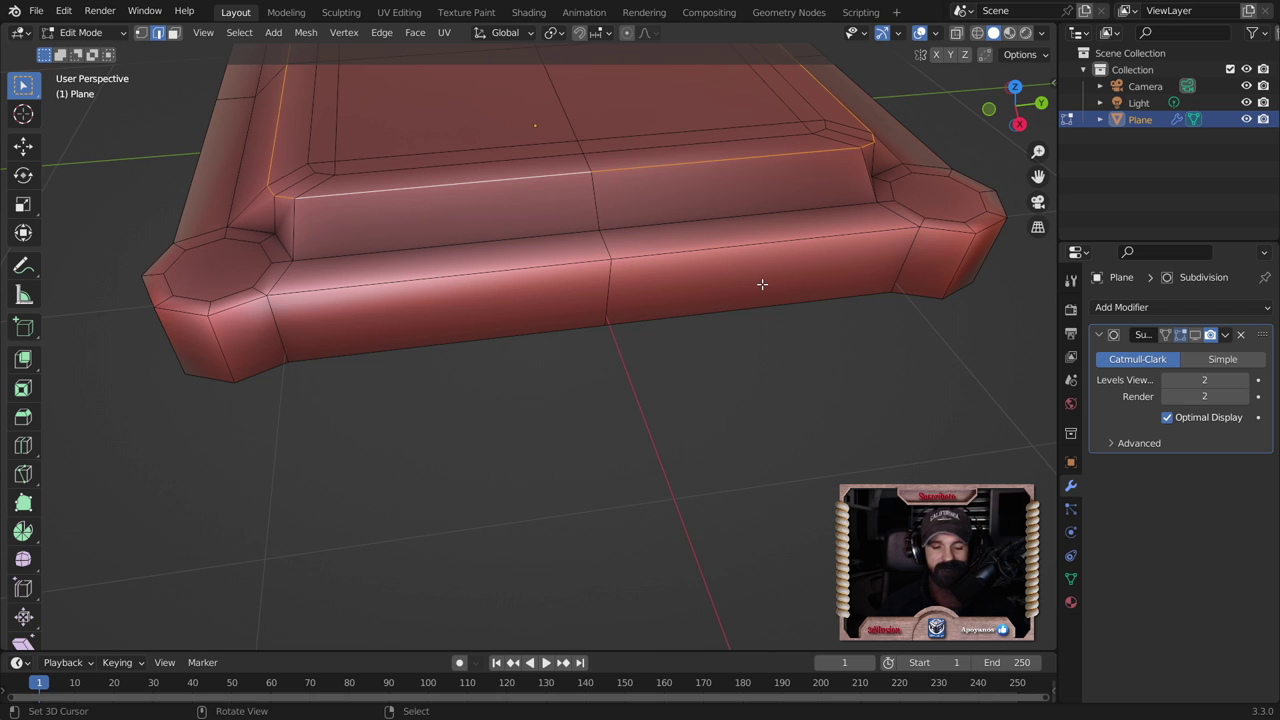
pyautogui.hotkey('ctrl', 'b')
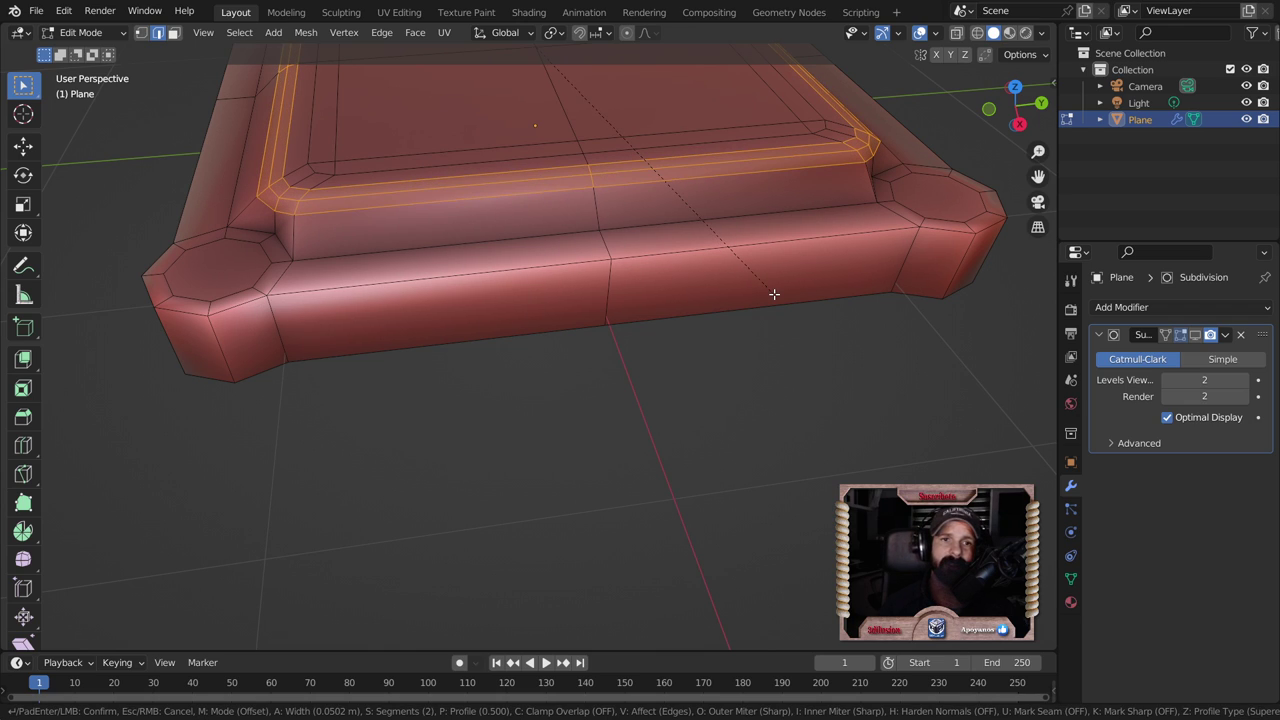
pyautogui.click(766, 292)
# Step: Bevel the upper inner loop around the top with a narrow six-segment bevel
pyautogui.click(766, 300)
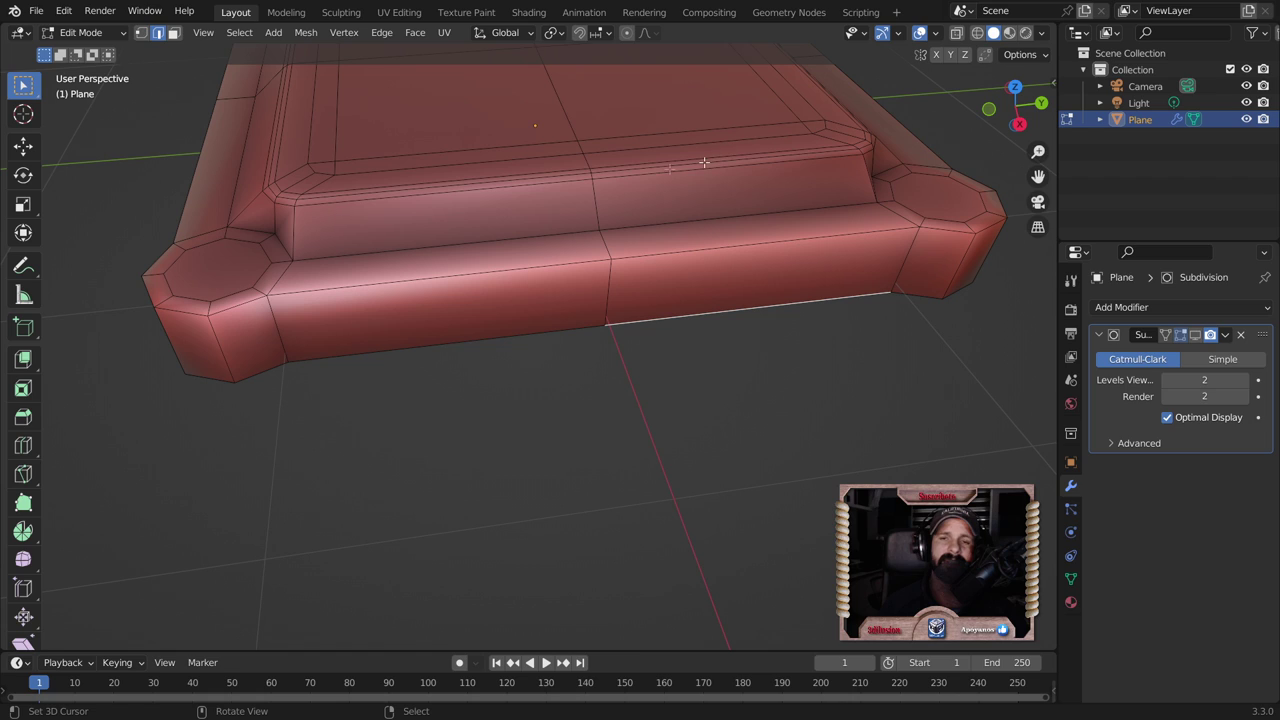
pyautogui.click(604, 178)
pyautogui.keyDown('alt'); pyautogui.click(606, 177); pyautogui.keyUp('alt')
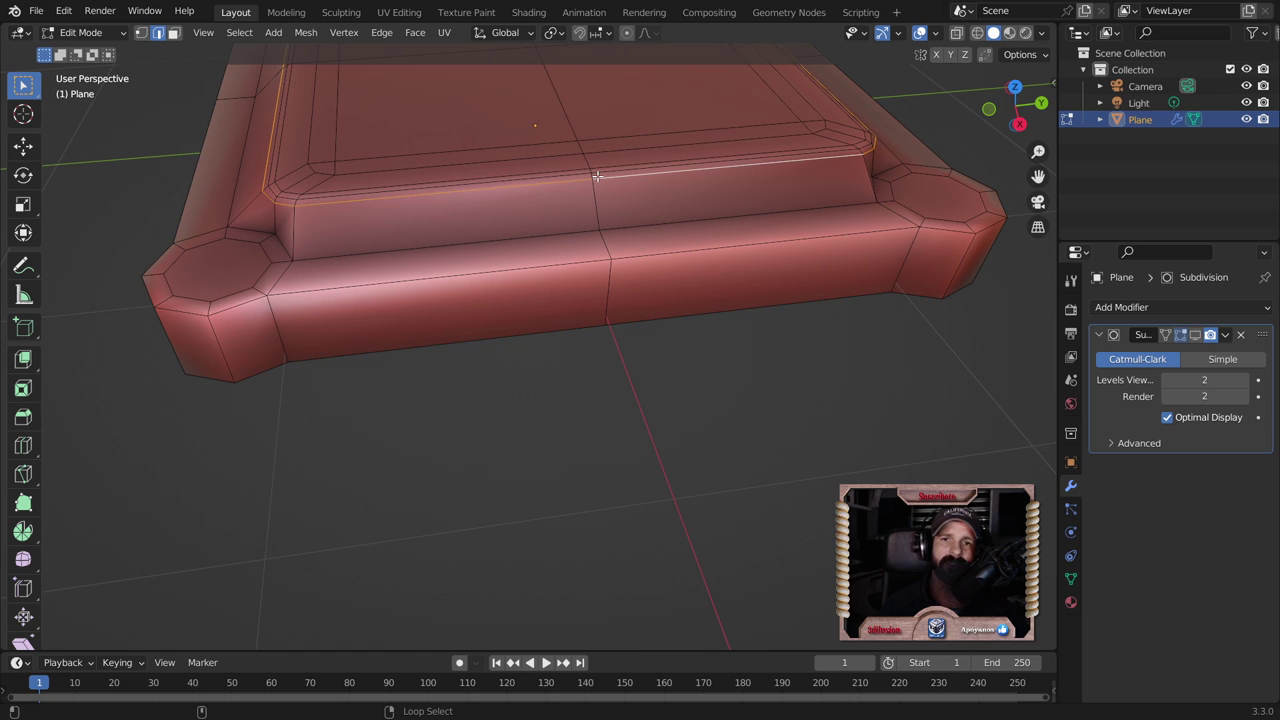
pyautogui.hotkey('ctrl', 'b')
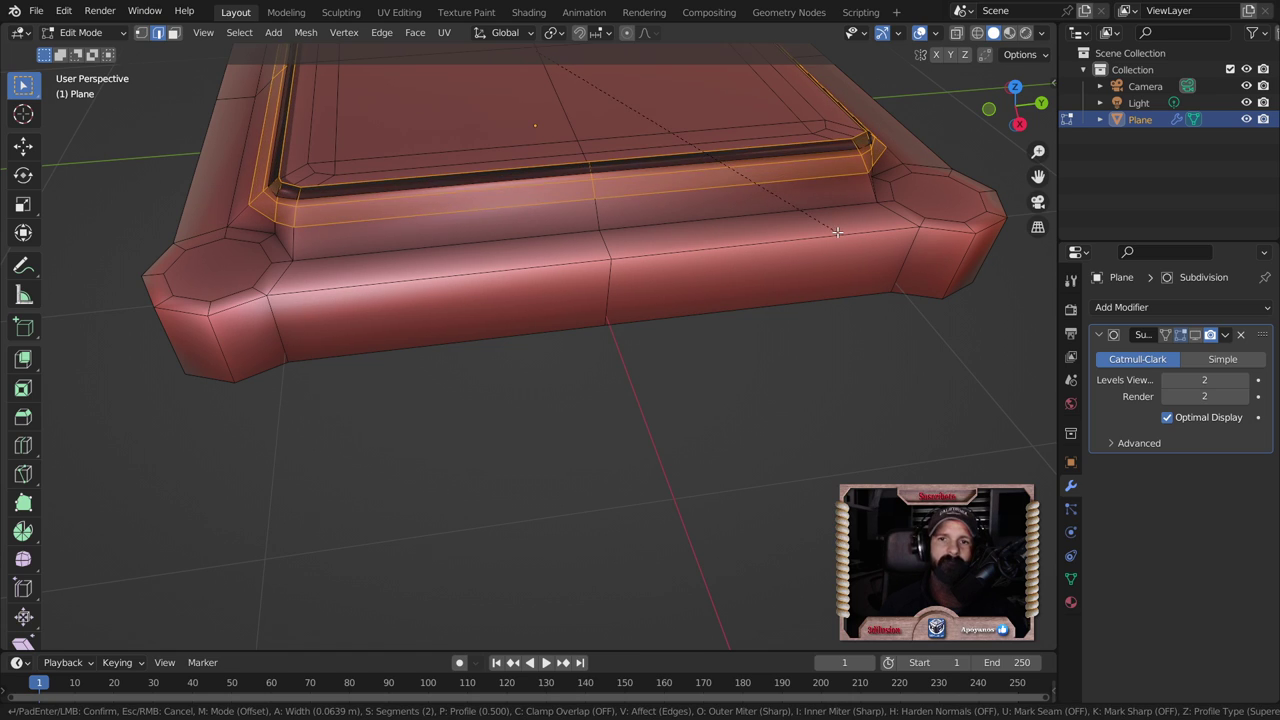
pyautogui.scroll(2, 837, 232)
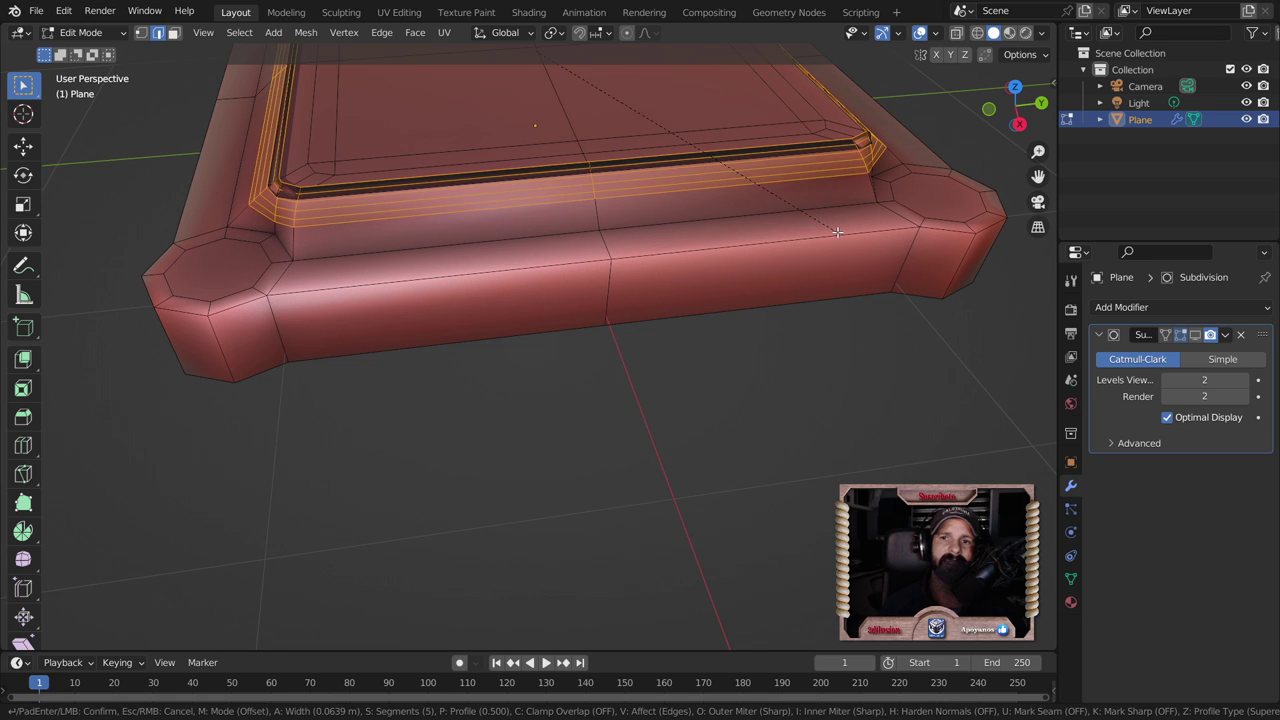
pyautogui.scroll(-1, 836, 232)
pyautogui.scroll(2, 828, 227)
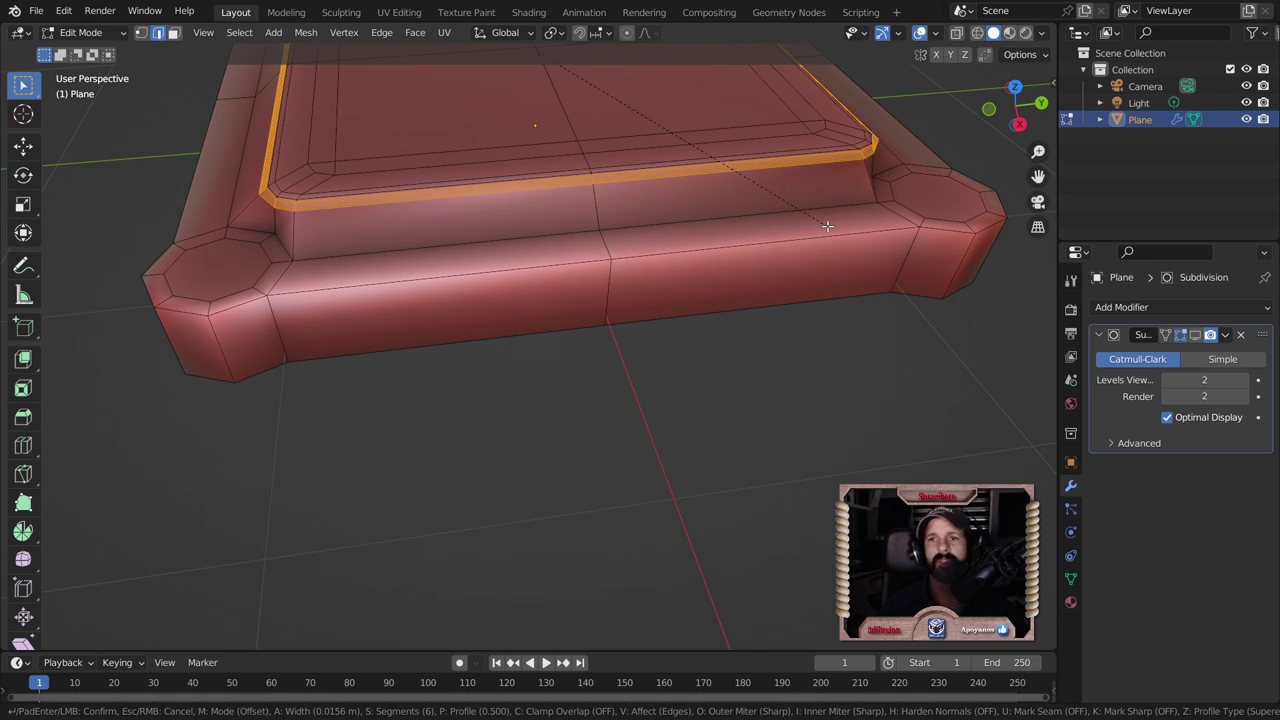
pyautogui.click(828, 227)
# Step: Bevel the rim edge loop with 2 segments about 0.00968 m wide, then return to Object Mode
pyautogui.moveTo(828, 227); pyautogui.dragTo(491, 266, button='middle')
pyautogui.keyDown('alt'); pyautogui.click(489, 274); pyautogui.keyUp('alt')
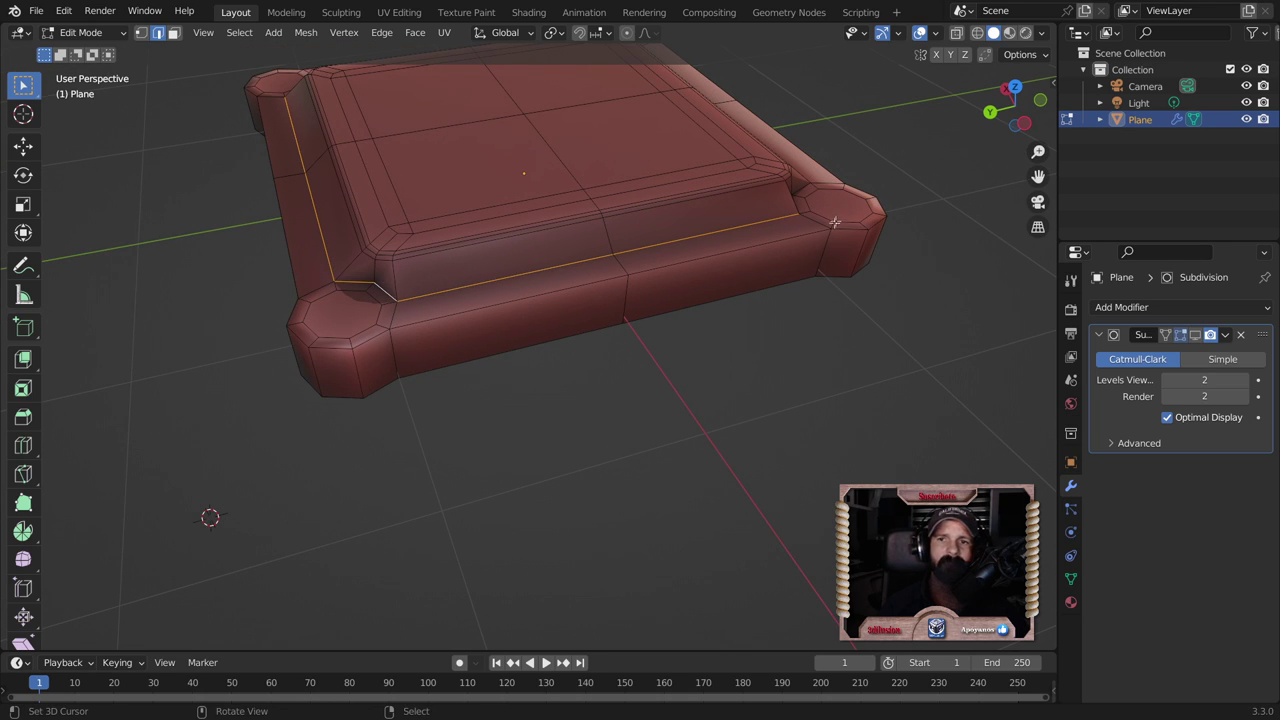
pyautogui.moveTo(382, 279); pyautogui.dragTo(553, 252, button='middle')
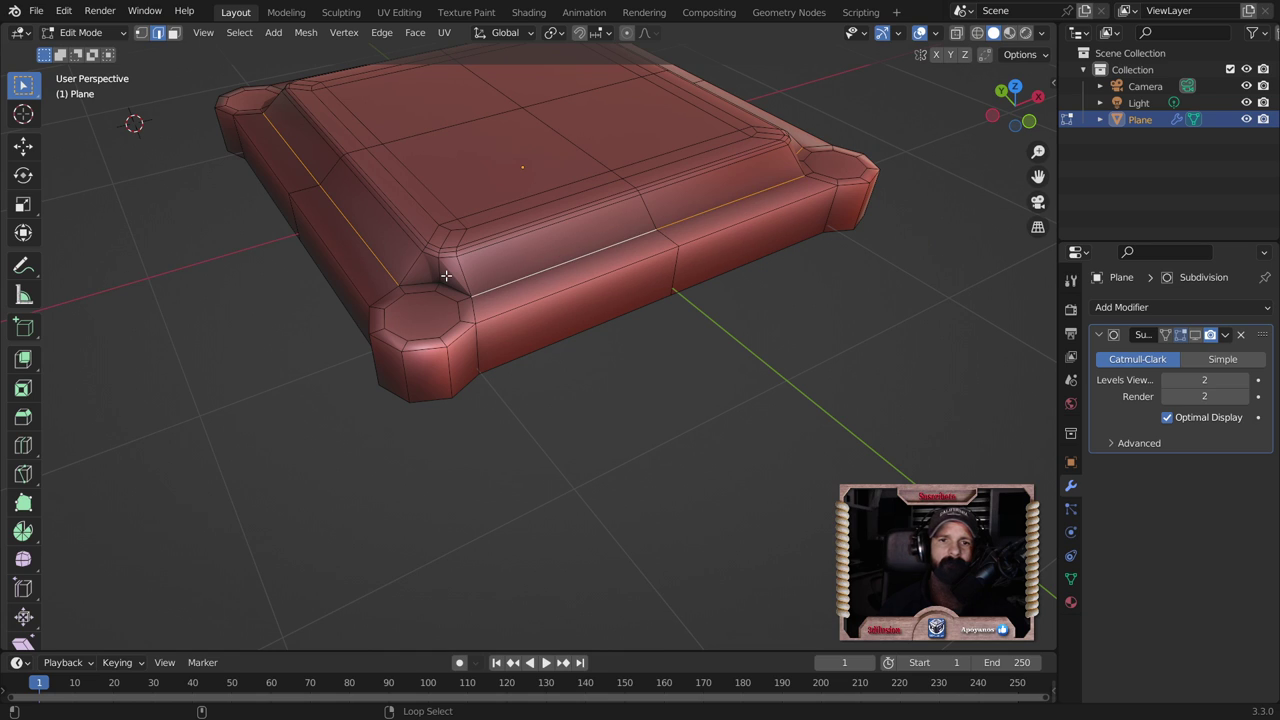
pyautogui.hotkey('alt', 'z')
pyautogui.moveTo(445, 276)
pyautogui.mouseDown(button='middle')
pyautogui.moveTo(626, 221)
pyautogui.moveTo(614, 244)
pyautogui.mouseUp(button='middle')
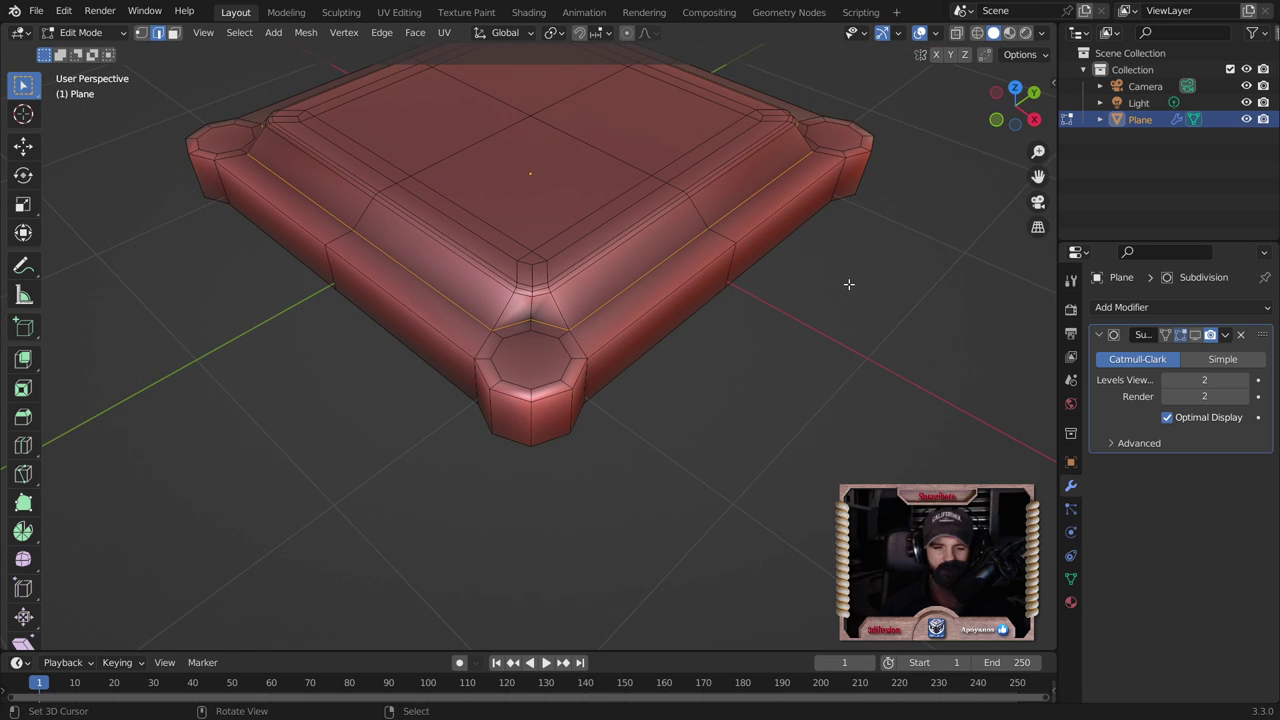
pyautogui.scroll(4, 848, 283)
pyautogui.hotkey('ctrl', 'b')
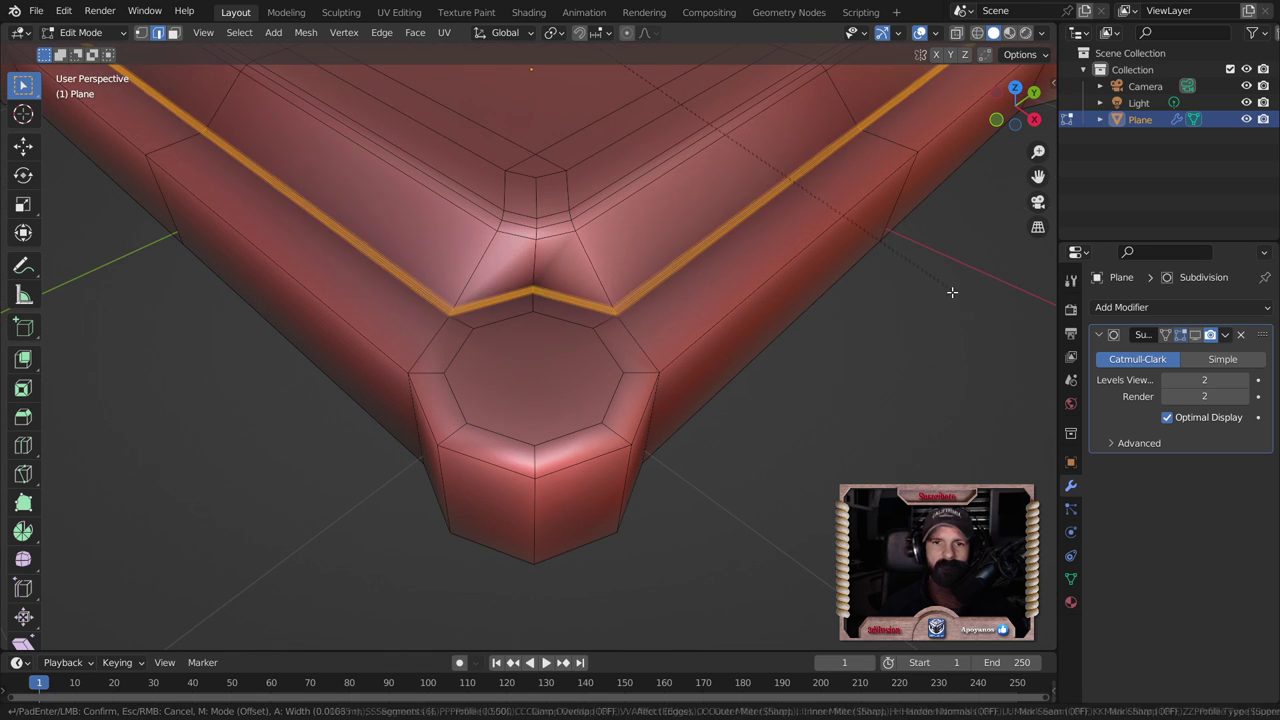
pyautogui.scroll(-3, 955, 285)
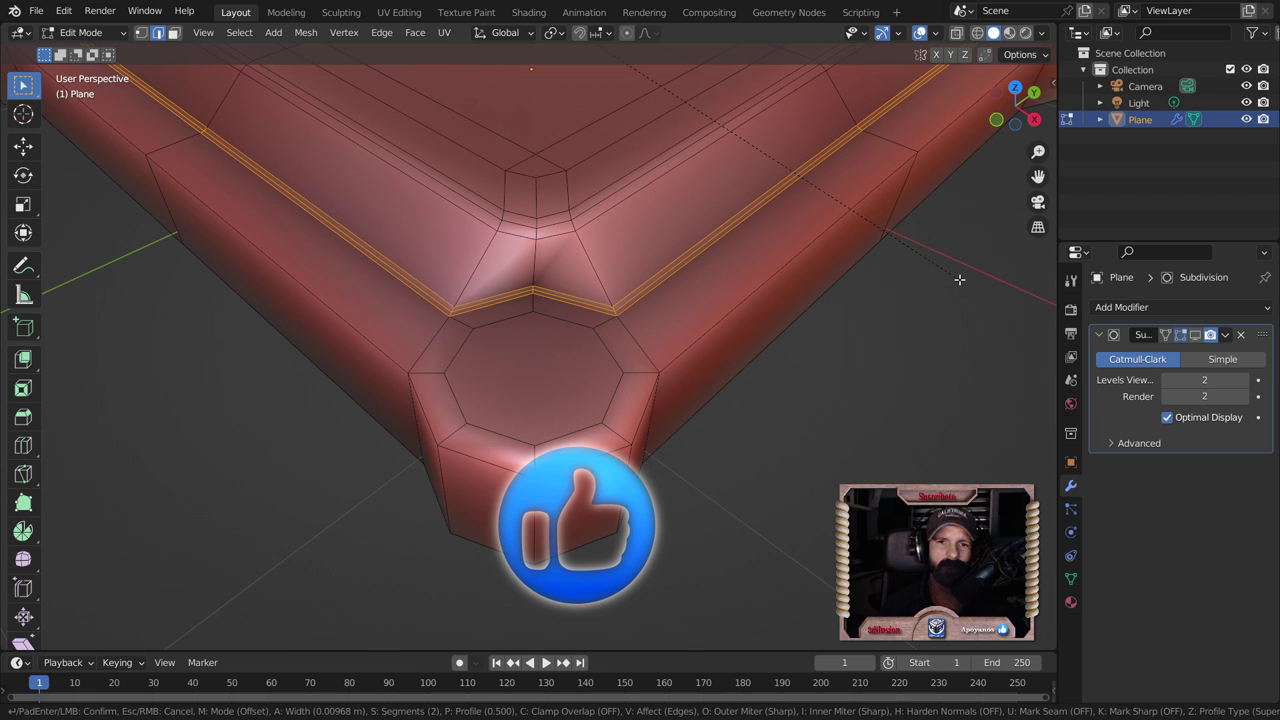
pyautogui.click(959, 279)
pyautogui.scroll(-2, 959, 279)
pyautogui.scroll(-3, 899, 342)
pyautogui.press('Tab')
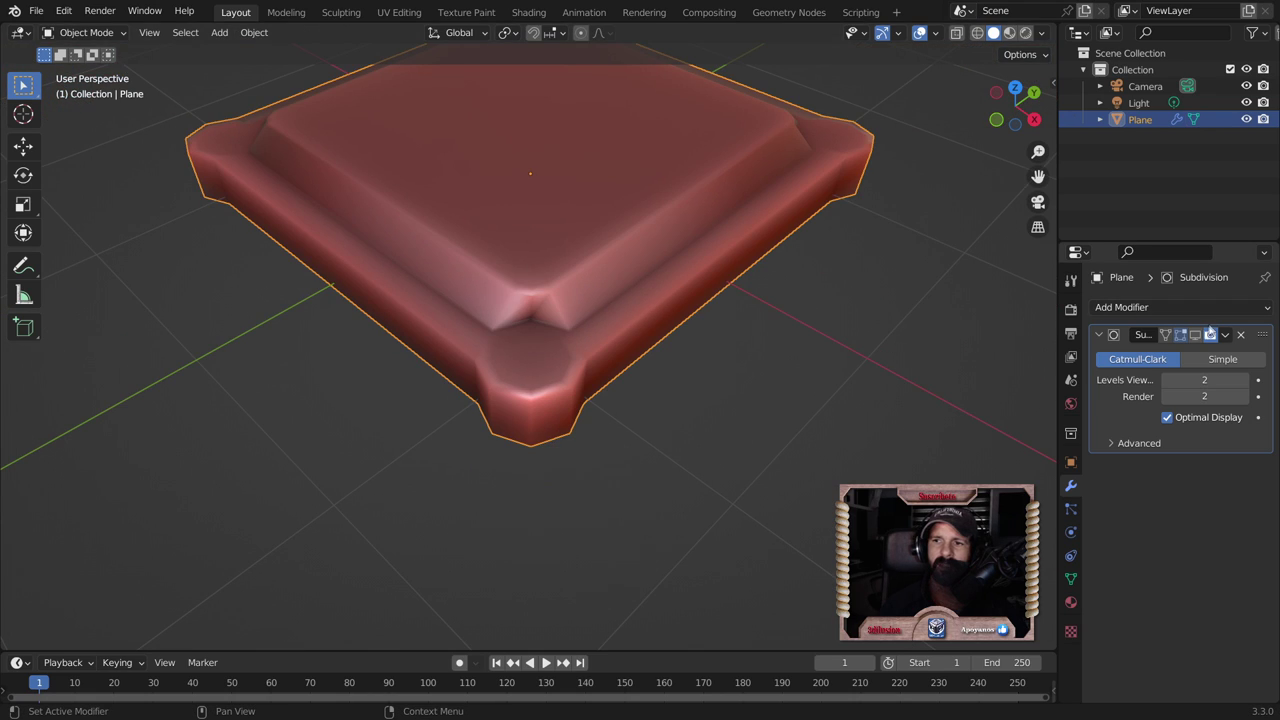
# Step: Turn on the Subdivision viewport display and orbit around the smoothed tray
pyautogui.click(1197, 334)
pyautogui.moveTo(749, 346)
pyautogui.mouseDown(button='middle')
pyautogui.moveTo(734, 323)
pyautogui.moveTo(467, 242)
pyautogui.mouseUp(button='middle')
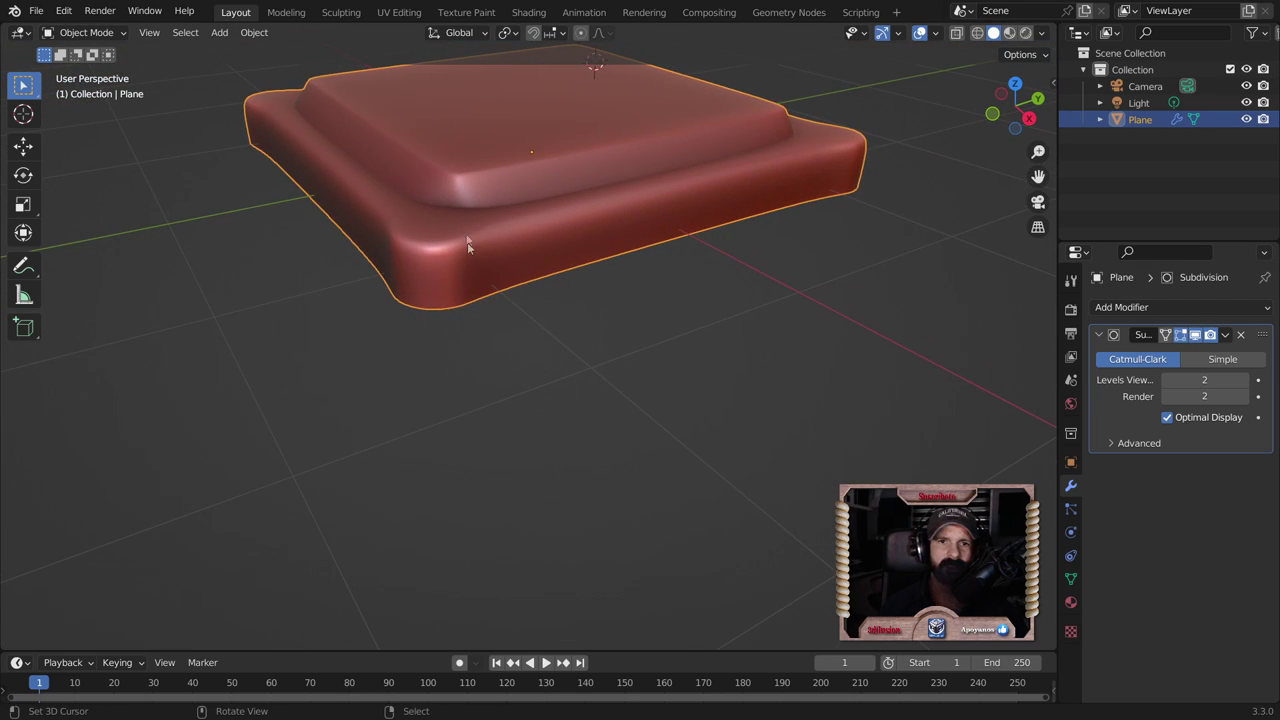
pyautogui.moveTo(744, 183)
pyautogui.mouseDown(button='middle')
pyautogui.moveTo(657, 289)
pyautogui.moveTo(400, 298)
pyautogui.mouseUp(button='middle')
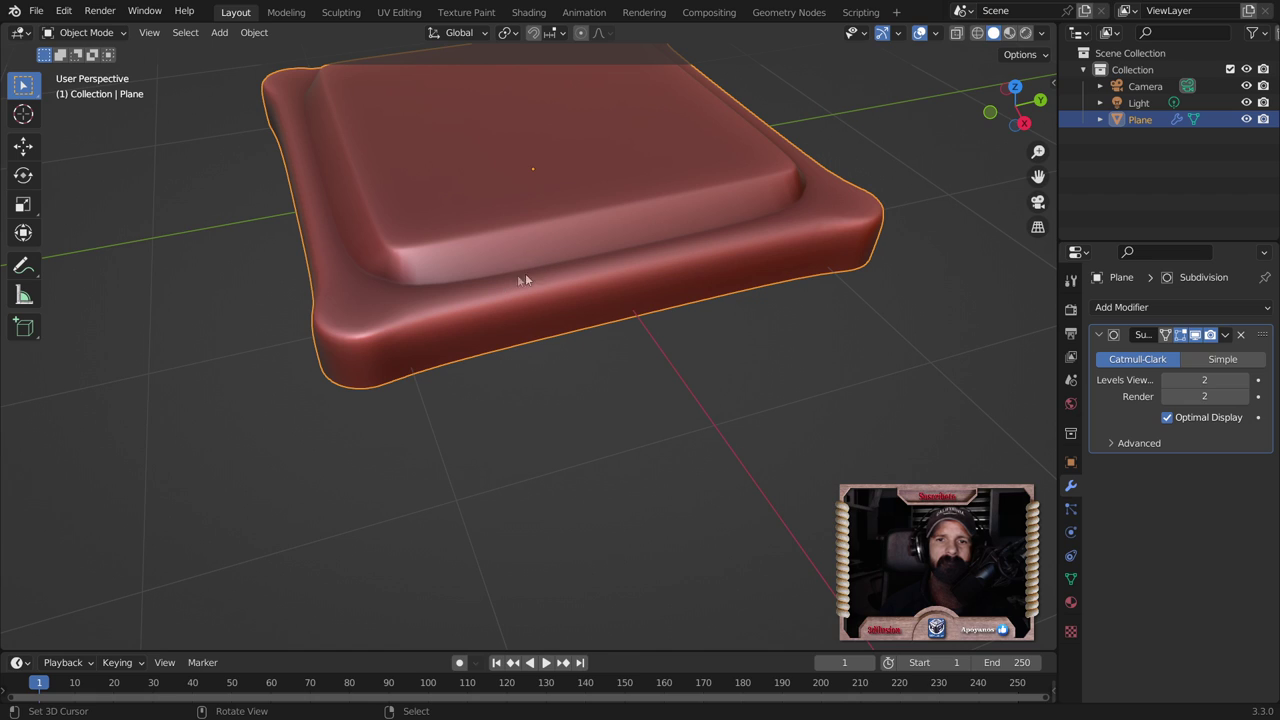
pyautogui.moveTo(546, 278)
pyautogui.mouseDown(button='middle')
pyautogui.moveTo(637, 322)
pyautogui.moveTo(600, 300)
pyautogui.mouseUp(button='middle')
# Step: Bevel the tray's lower outer lip edge loop about 0.0179 m with 2 segments
pyautogui.press('Tab')
pyautogui.moveTo(598, 216); pyautogui.dragTo(315, 322, button='middle')
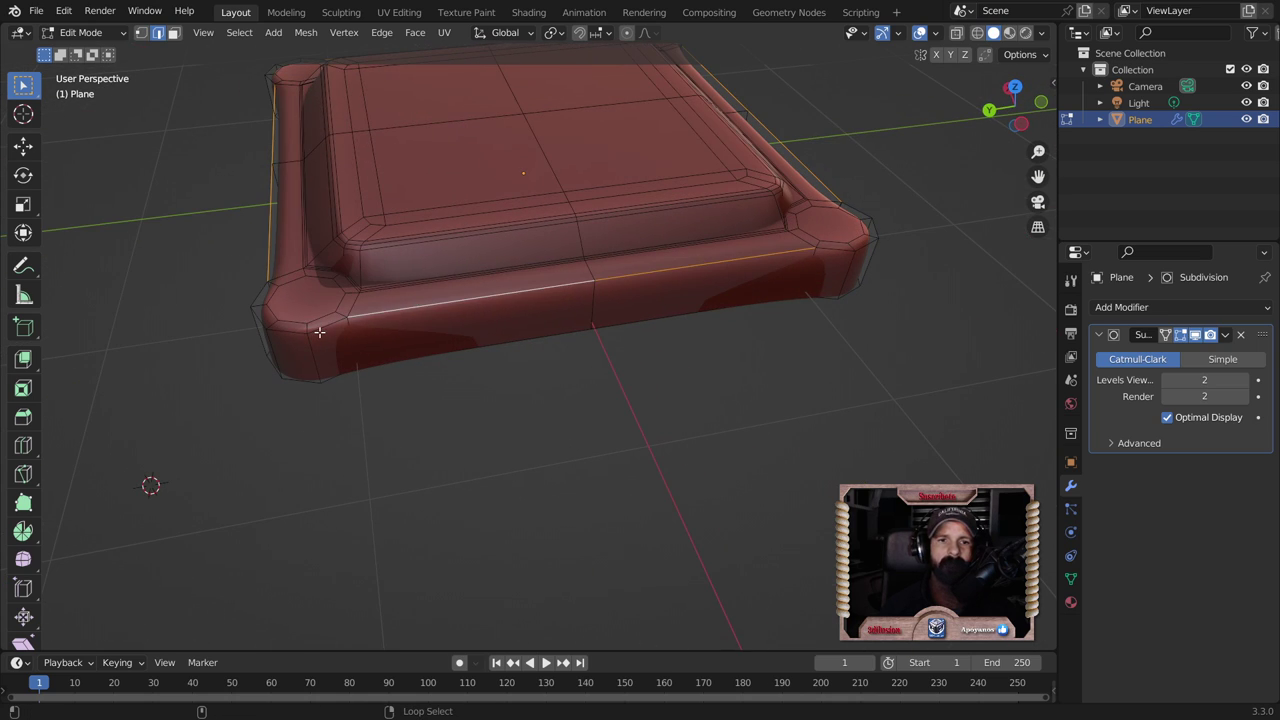
pyautogui.moveTo(503, 317)
pyautogui.mouseDown(button='middle')
pyautogui.moveTo(567, 279)
pyautogui.moveTo(585, 360)
pyautogui.moveTo(430, 303)
pyautogui.moveTo(482, 311)
pyautogui.mouseUp(button='middle')
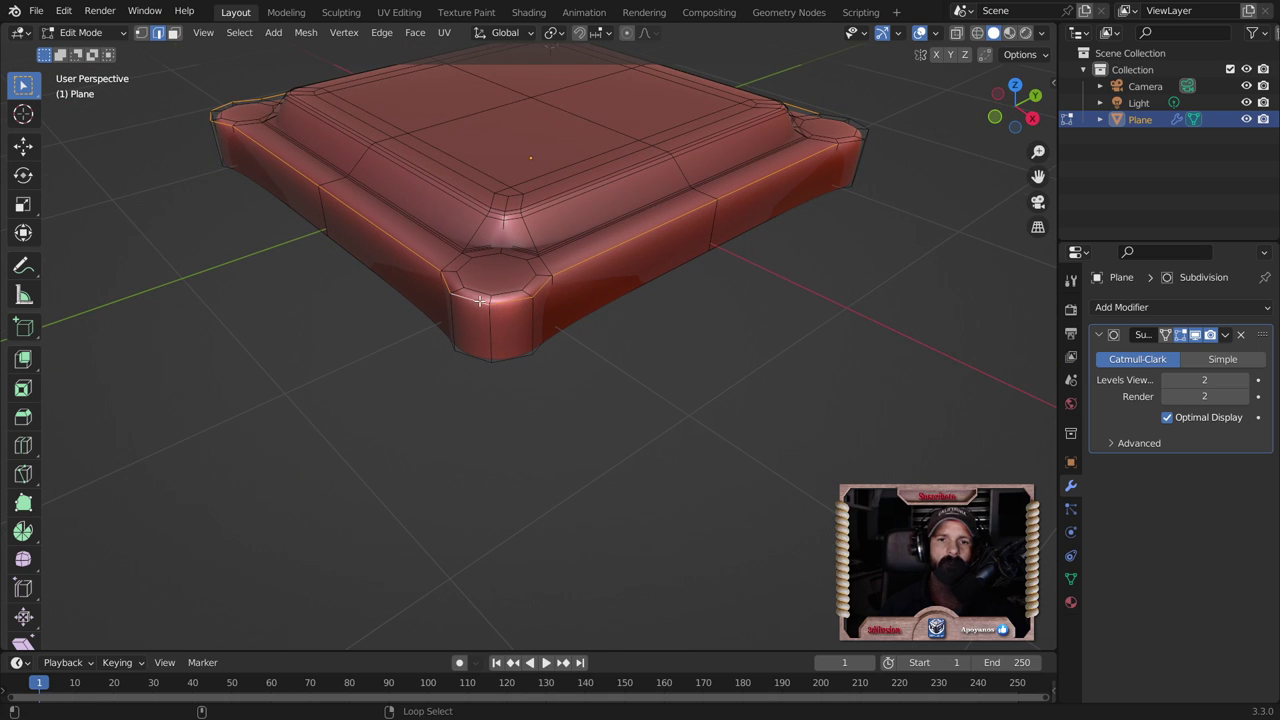
pyautogui.moveTo(734, 300); pyautogui.dragTo(564, 368, button='middle')
pyautogui.keyDown('alt'); pyautogui.click(564, 368); pyautogui.keyUp('alt')
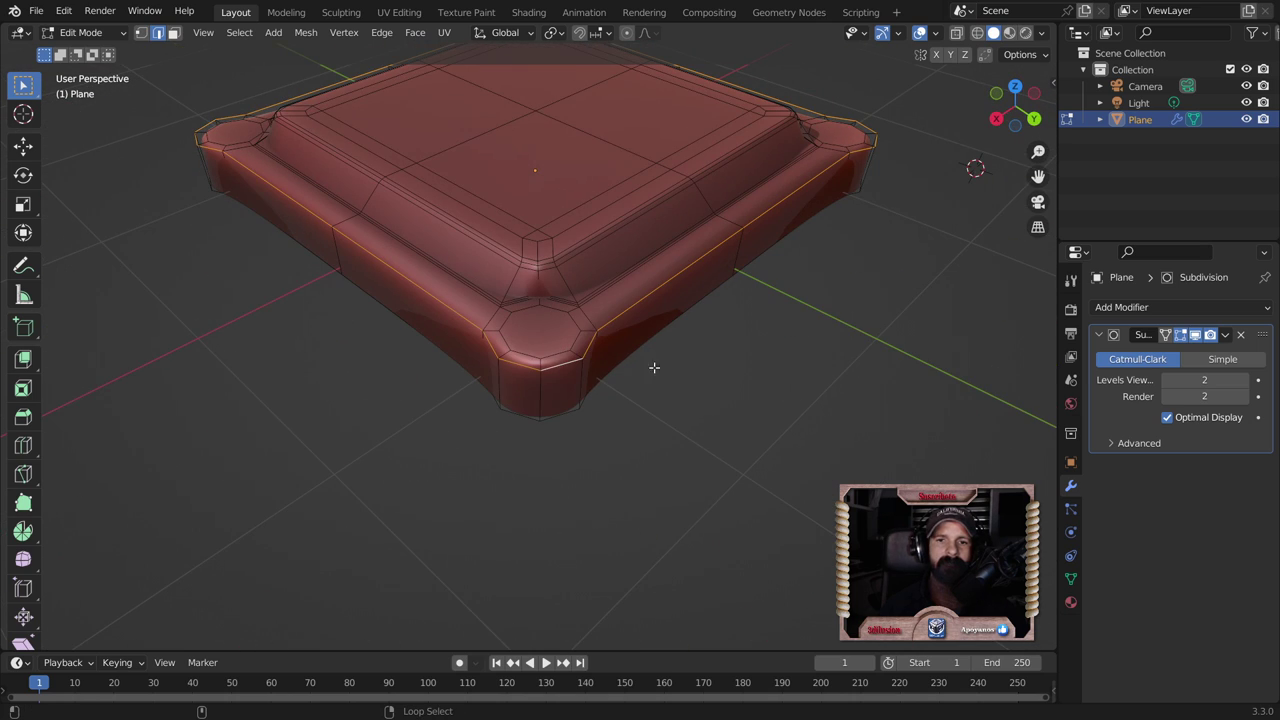
pyautogui.hotkey('ctrl', 'b')
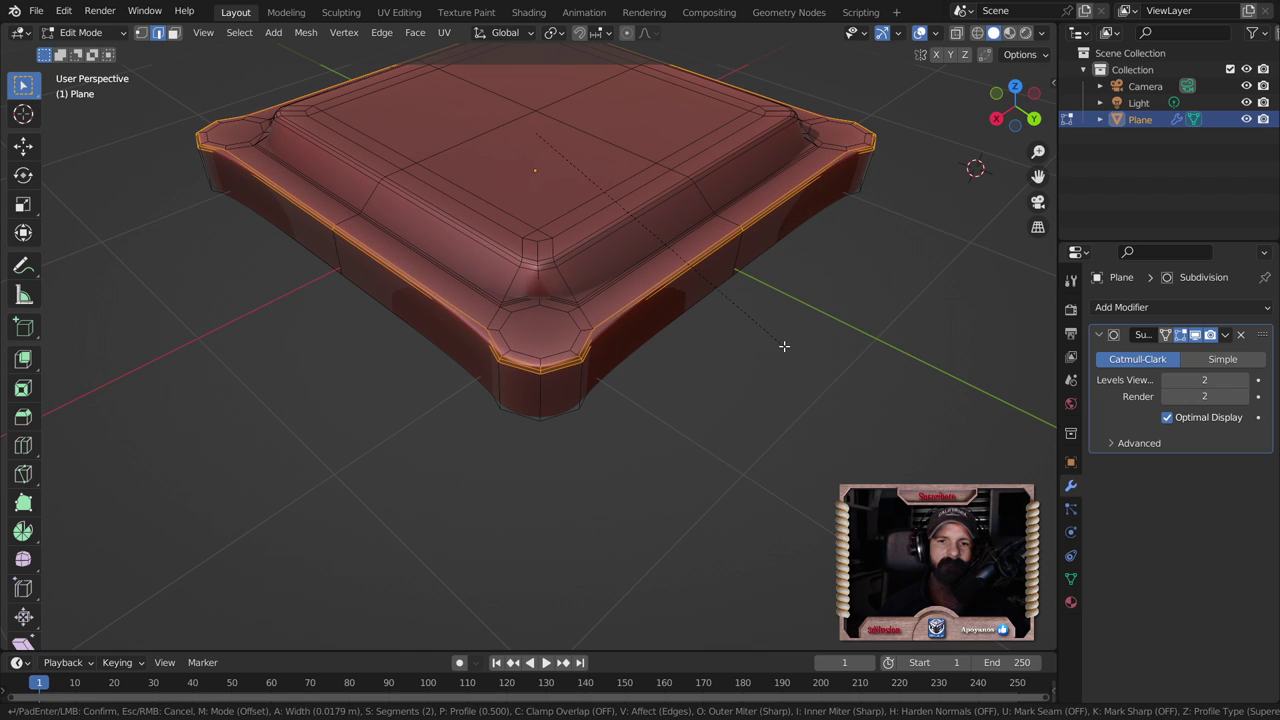
pyautogui.click(784, 346)
pyautogui.moveTo(786, 349); pyautogui.dragTo(774, 369, button='middle')
pyautogui.press('Tab')
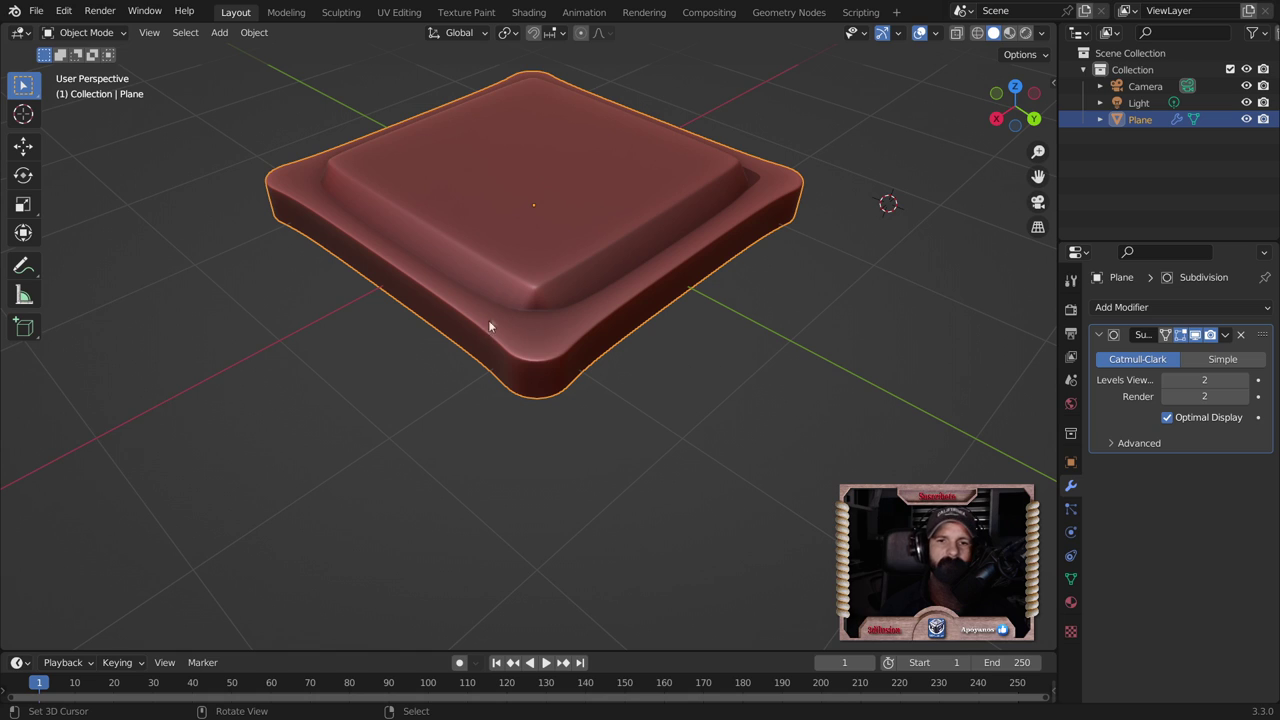
# Step: Snap the 3D cursor to the tray's bottom edge loop and shrink that loop slightly
pyautogui.scroll(3, 550, 320)
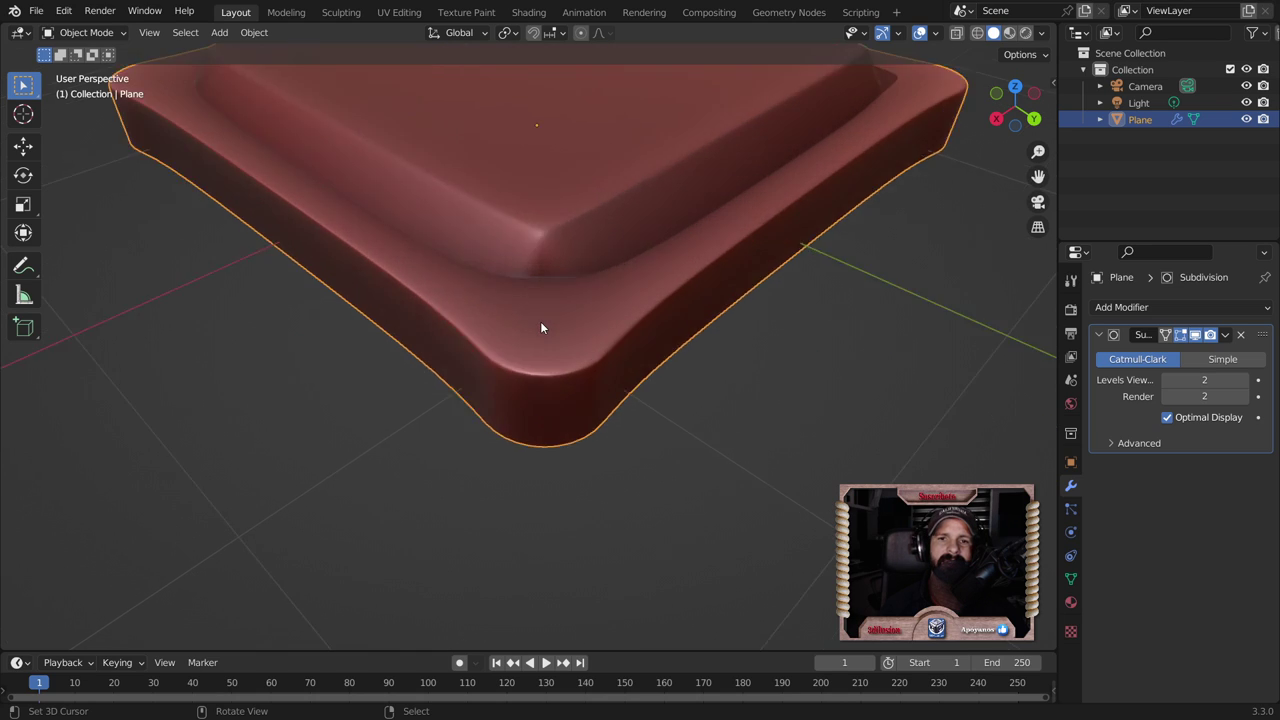
pyautogui.scroll(5, 560, 305)
pyautogui.press('Tab')
pyautogui.scroll(-4, 575, 290)
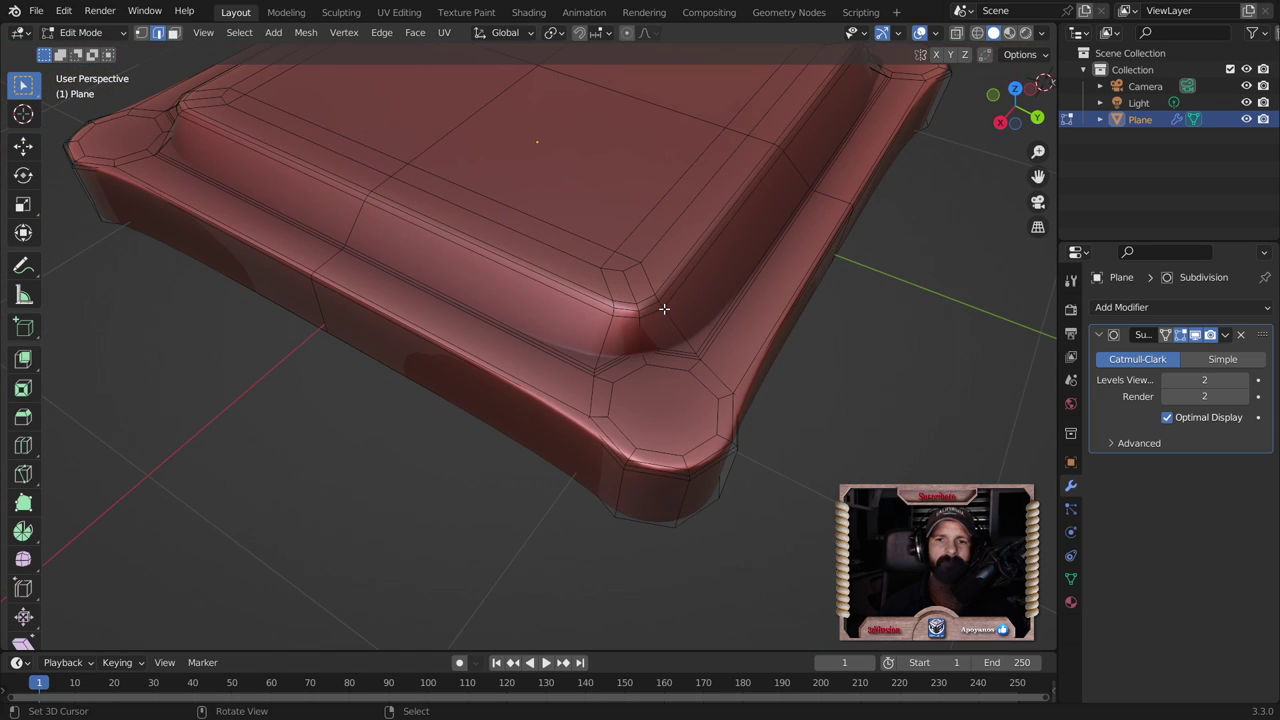
pyautogui.scroll(-4, 660, 321)
pyautogui.moveTo(586, 333)
pyautogui.mouseDown(button='middle')
pyautogui.moveTo(634, 289)
pyautogui.moveTo(489, 258)
pyautogui.mouseUp(button='middle')
pyautogui.click(491, 221)
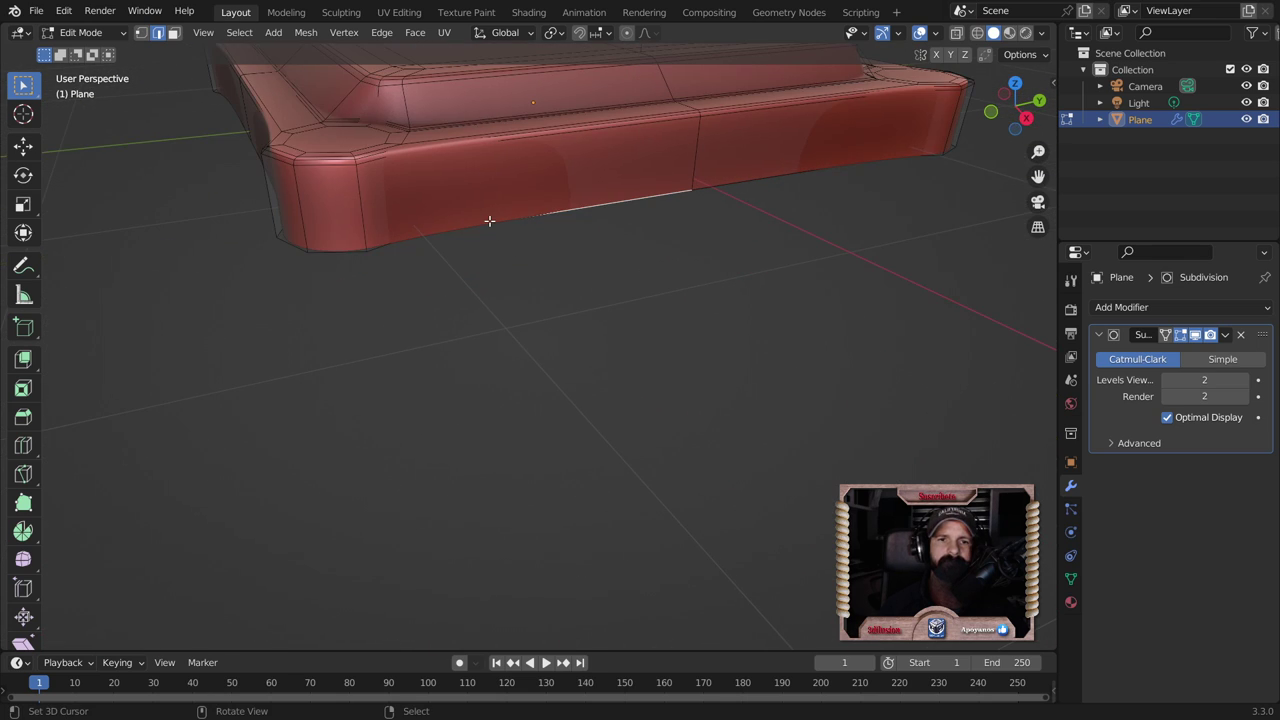
pyautogui.keyDown('alt'); pyautogui.click(491, 221); pyautogui.keyUp('alt')
pyautogui.hotkey('shift', 's')
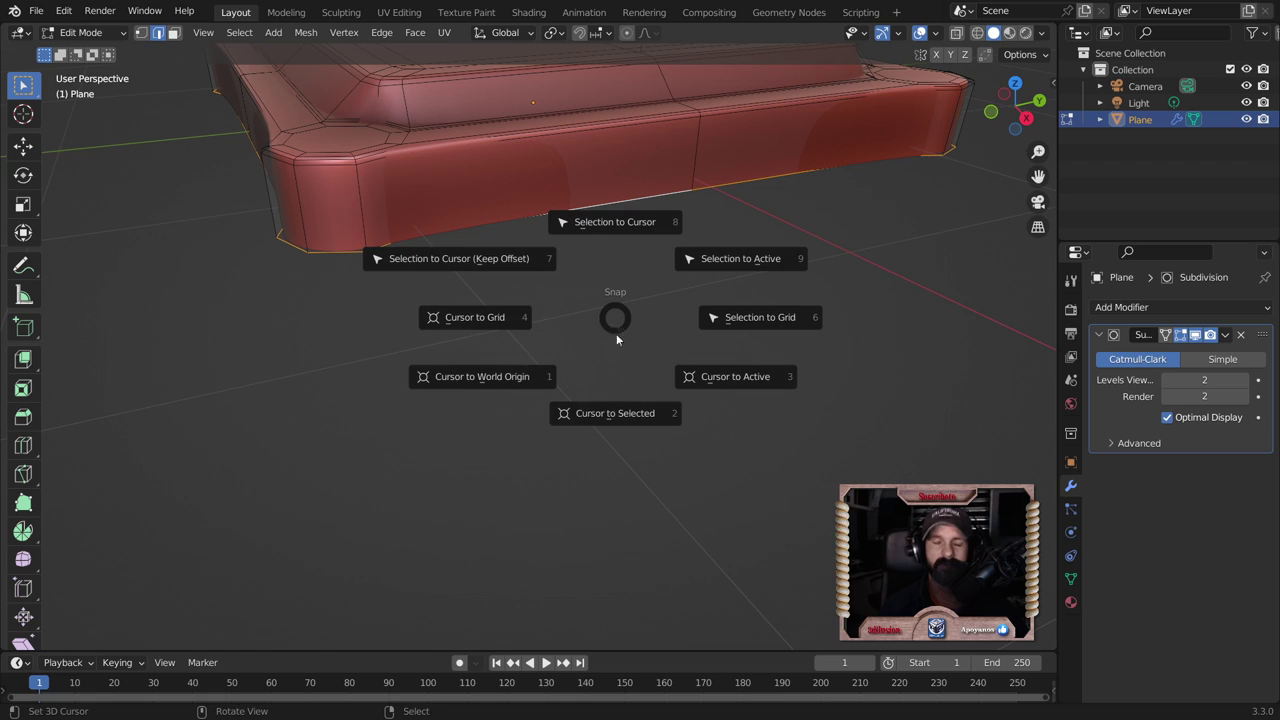
pyautogui.click(583, 411)
pyautogui.press('s')
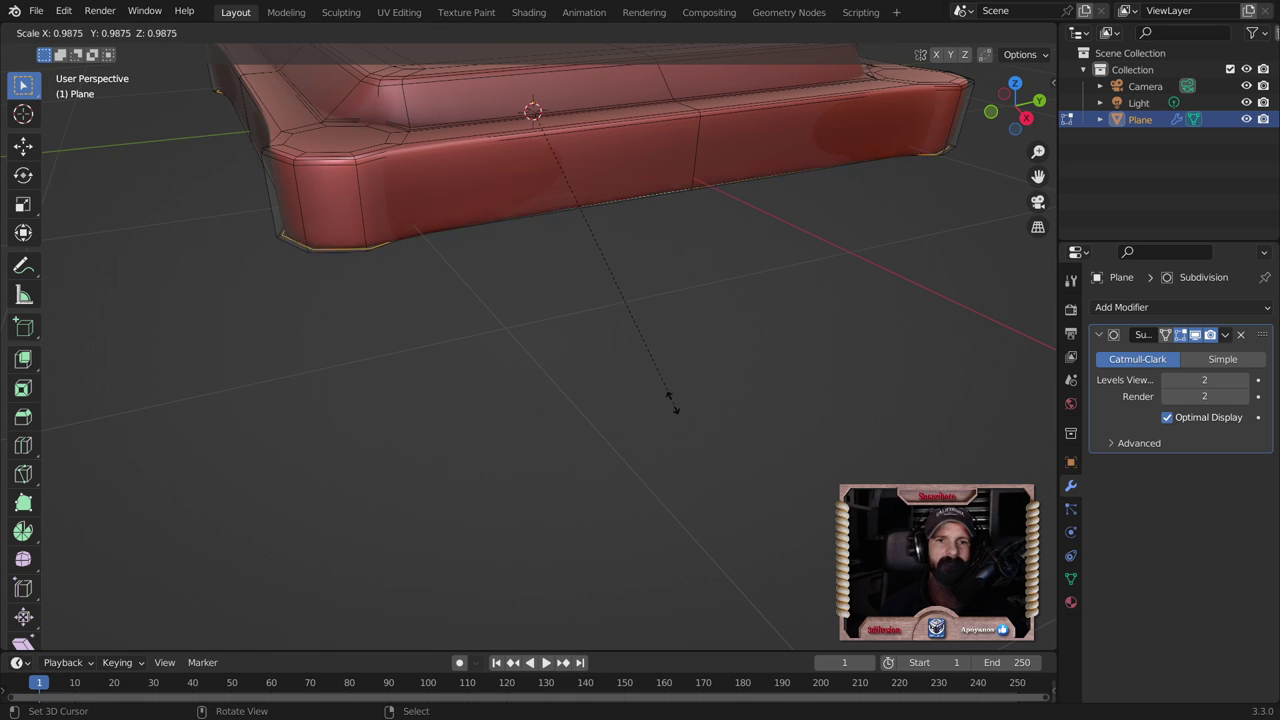
pyautogui.click(668, 391)
# Step: Bevel the bottom rim edge loop and preview the smoothed result
pyautogui.rightClick(380, 249)
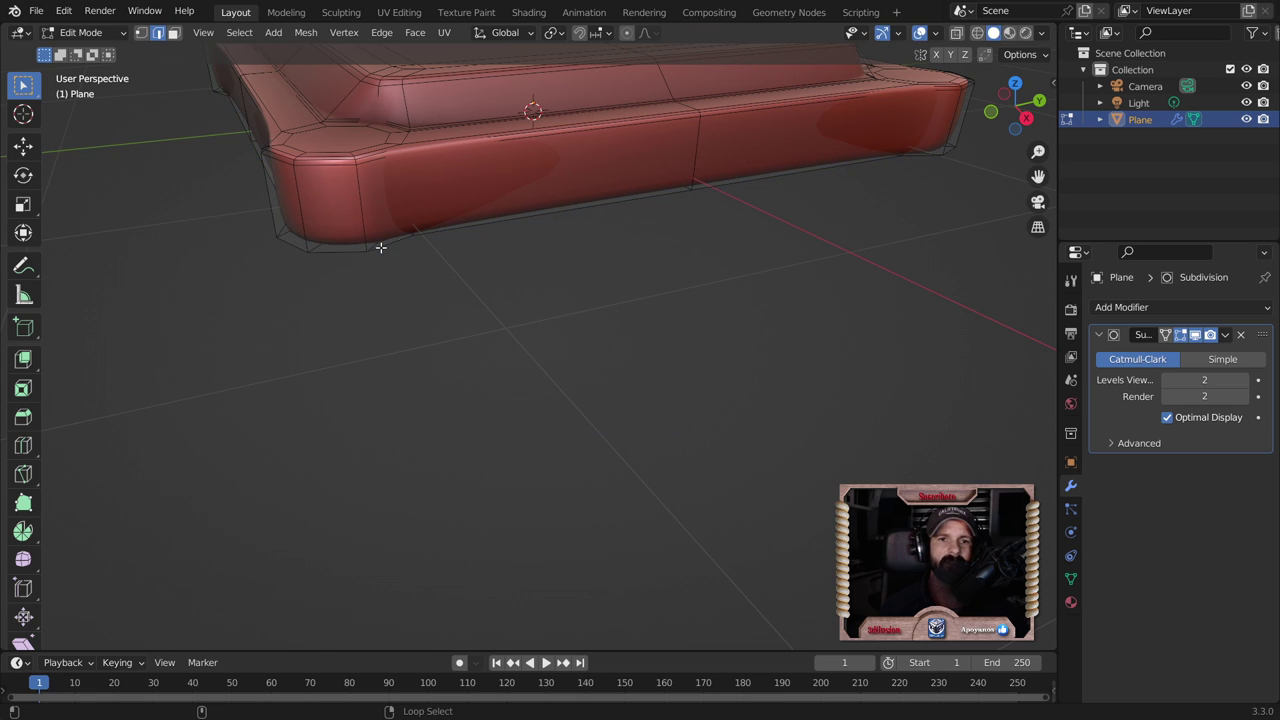
pyautogui.moveTo(520, 323)
pyautogui.mouseDown(button='middle')
pyautogui.moveTo(532, 253)
pyautogui.moveTo(500, 362)
pyautogui.mouseUp(button='middle')
pyautogui.hotkey('ctrl', 'b')
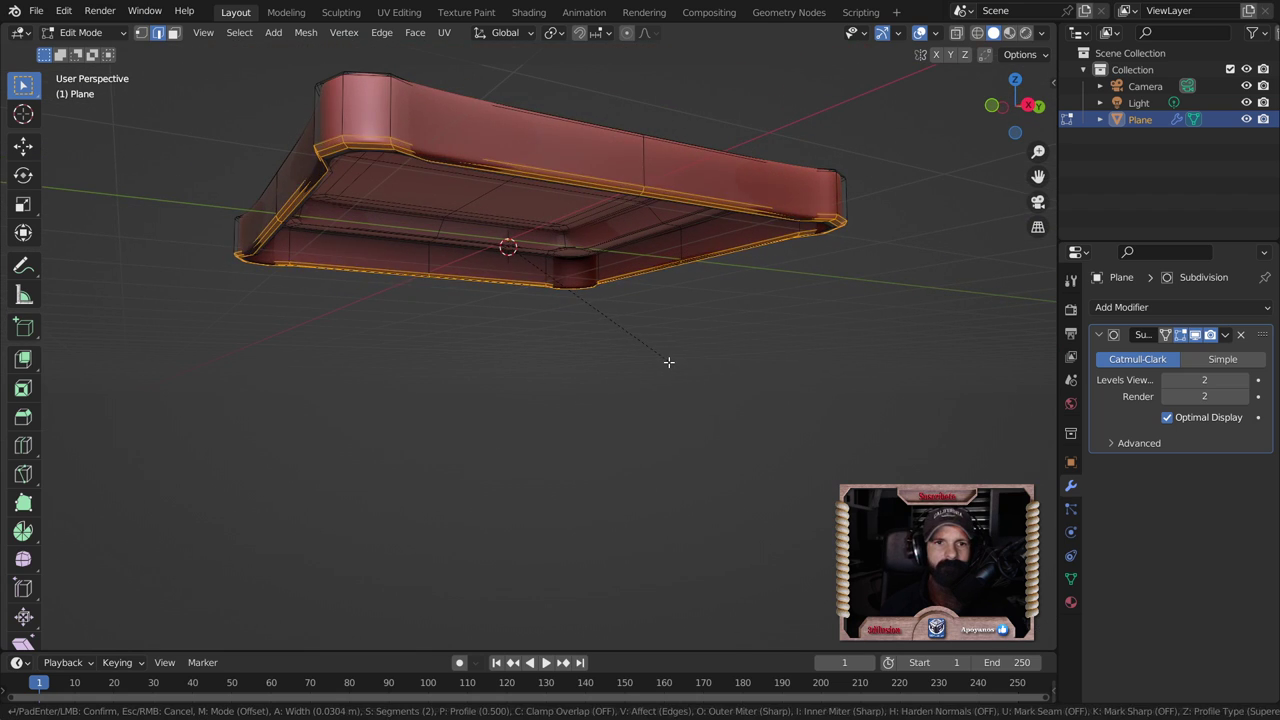
pyautogui.click(662, 364)
pyautogui.moveTo(660, 363)
pyautogui.mouseDown(button='middle')
pyautogui.moveTo(563, 263)
pyautogui.moveTo(551, 354)
pyautogui.moveTo(504, 343)
pyautogui.moveTo(647, 364)
pyautogui.moveTo(706, 351)
pyautogui.moveTo(592, 350)
pyautogui.mouseUp(button='middle')
pyautogui.press('Tab')
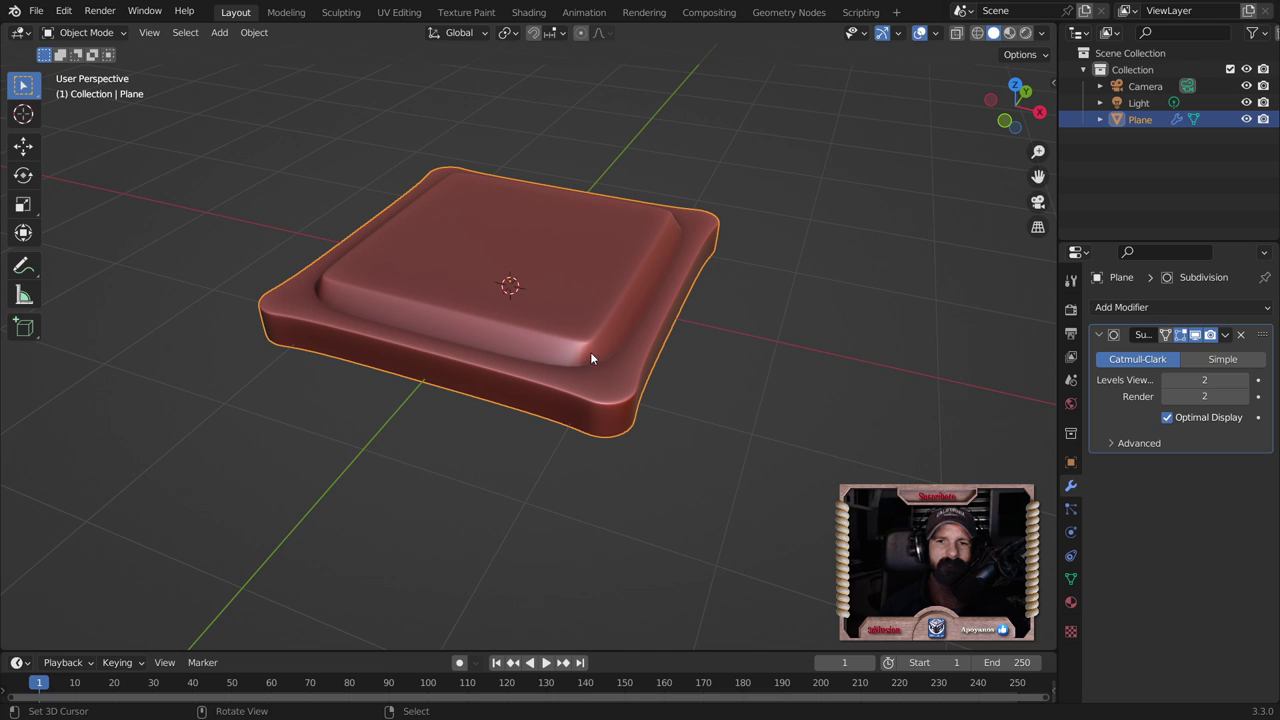
# Step: Scale the two raised top rim loops inward to 0.956 around their centre
pyautogui.press('Tab')
pyautogui.scroll(1, 589, 357)
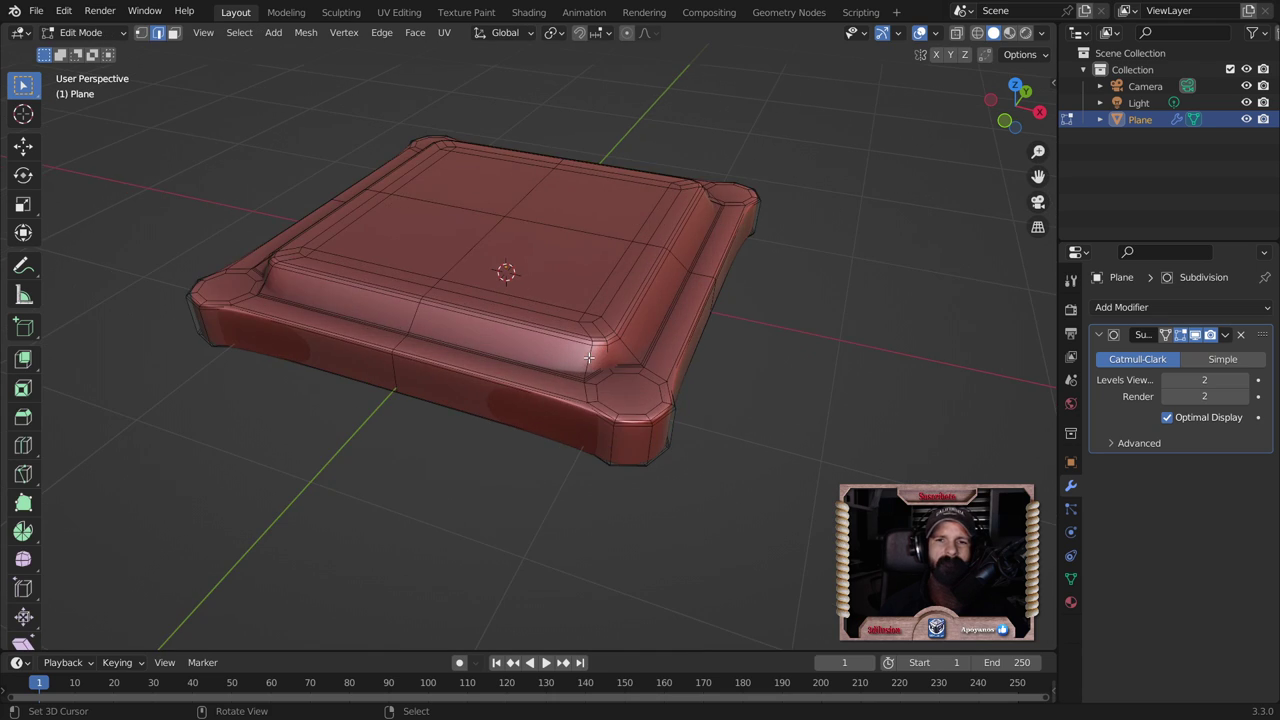
pyautogui.scroll(3, 589, 357)
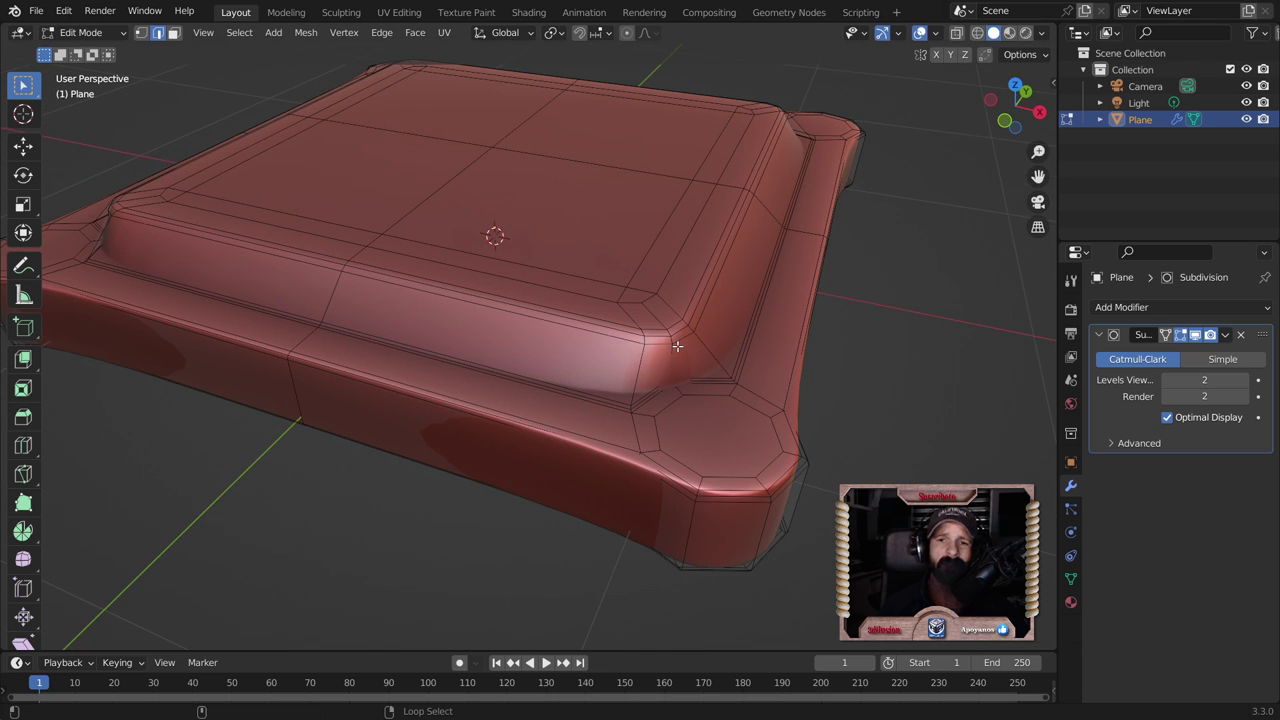
pyautogui.keyDown('alt'); pyautogui.click(678, 345); pyautogui.keyUp('alt')
pyautogui.keyDown('alt'); pyautogui.click(674, 326); pyautogui.keyUp('alt')
pyautogui.keyDown('alt'); pyautogui.keyDown('shift'); pyautogui.click(674, 325); pyautogui.keyUp('shift'); pyautogui.keyUp('alt')
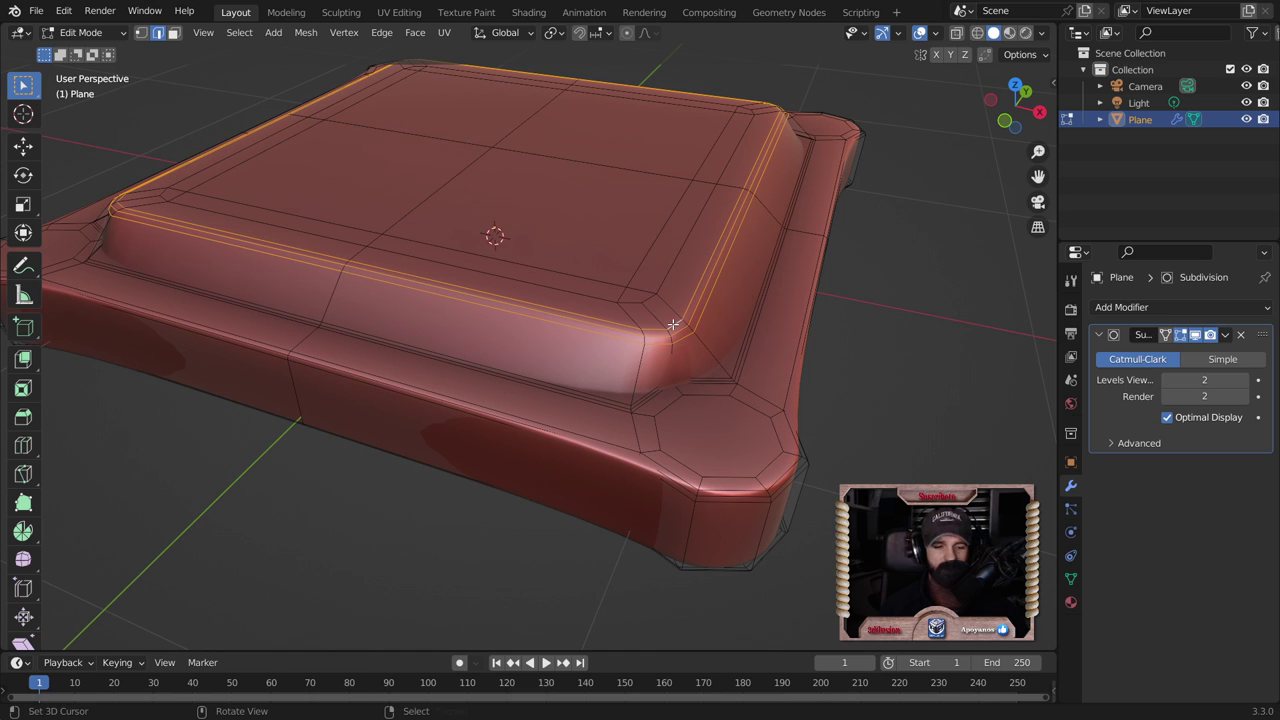
pyautogui.hotkey('shift', 's')
pyautogui.click(706, 404)
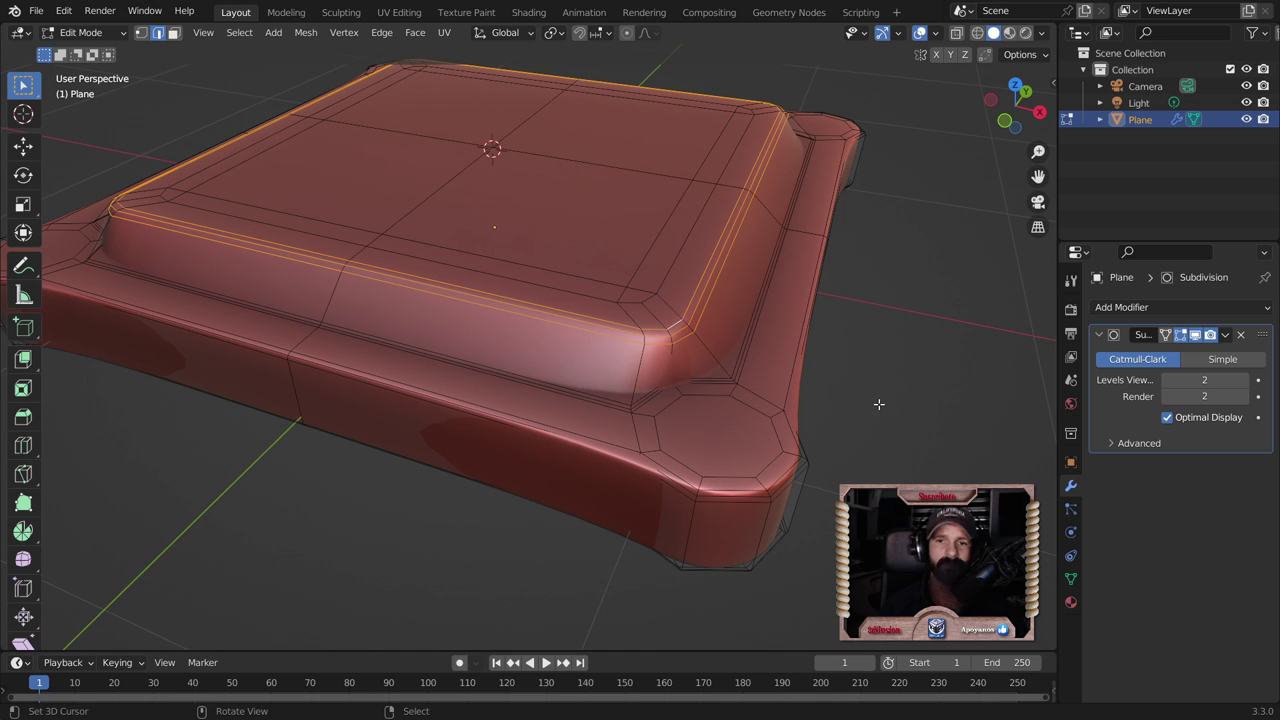
pyautogui.press('s')
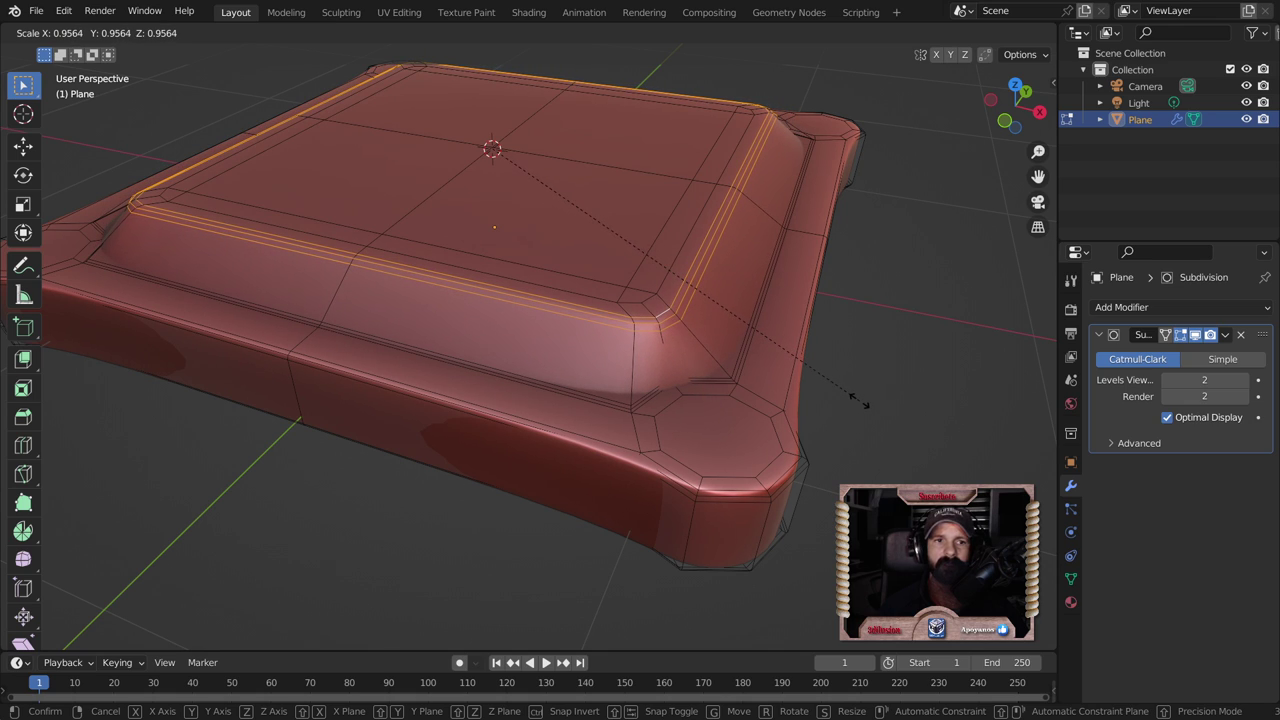
pyautogui.click(859, 401)
# Step: Preview the smoothed tray from above and from a low side view
pyautogui.scroll(-3, 859, 401)
pyautogui.press('Tab')
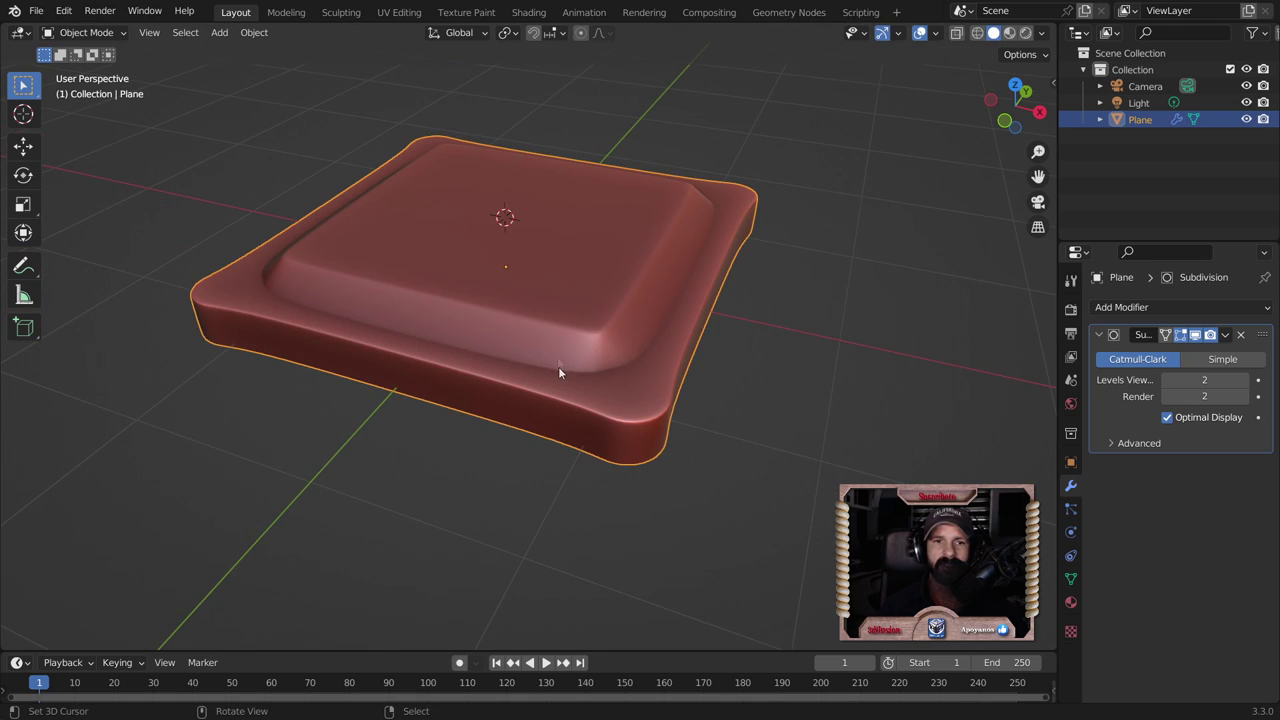
pyautogui.moveTo(617, 358); pyautogui.dragTo(557, 381, button='middle')
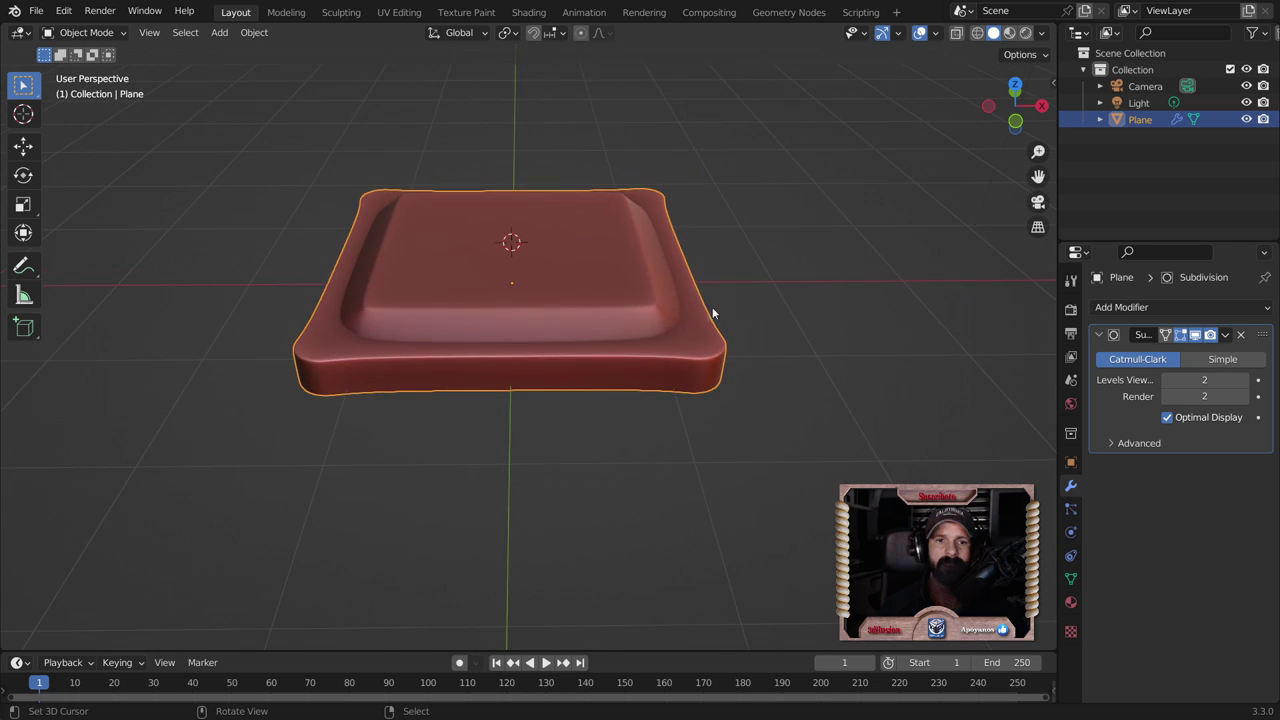
pyautogui.moveTo(557, 381)
pyautogui.mouseDown(button='middle')
pyautogui.moveTo(312, 350)
pyautogui.moveTo(650, 388)
pyautogui.mouseUp(button='middle')
pyautogui.press('Tab')
pyautogui.scroll(3, 650, 395)
# Step: Select the four corner octagon faces and extrude them inward into pockets
pyautogui.scroll(2, 776, 392)
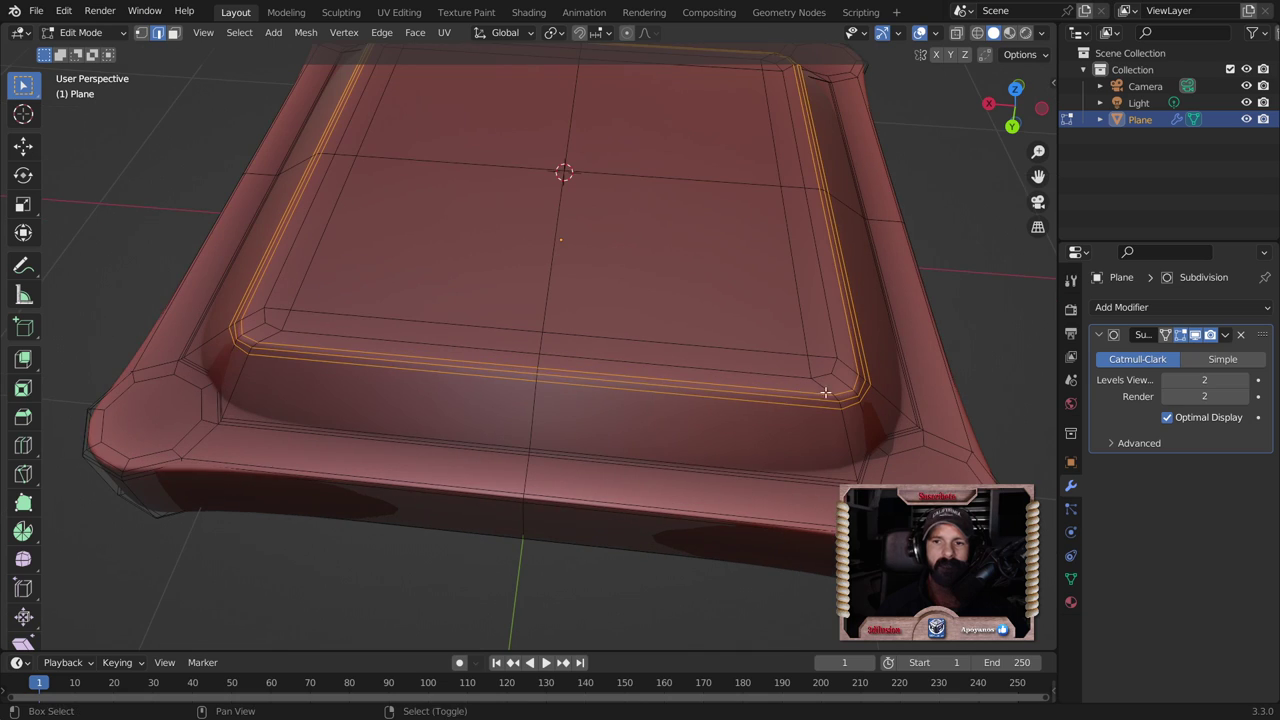
pyautogui.moveTo(776, 392)
pyautogui.mouseDown(button='middle')
pyautogui.moveTo(620, 336)
pyautogui.moveTo(684, 366)
pyautogui.mouseUp(button='middle')
pyautogui.press('3')
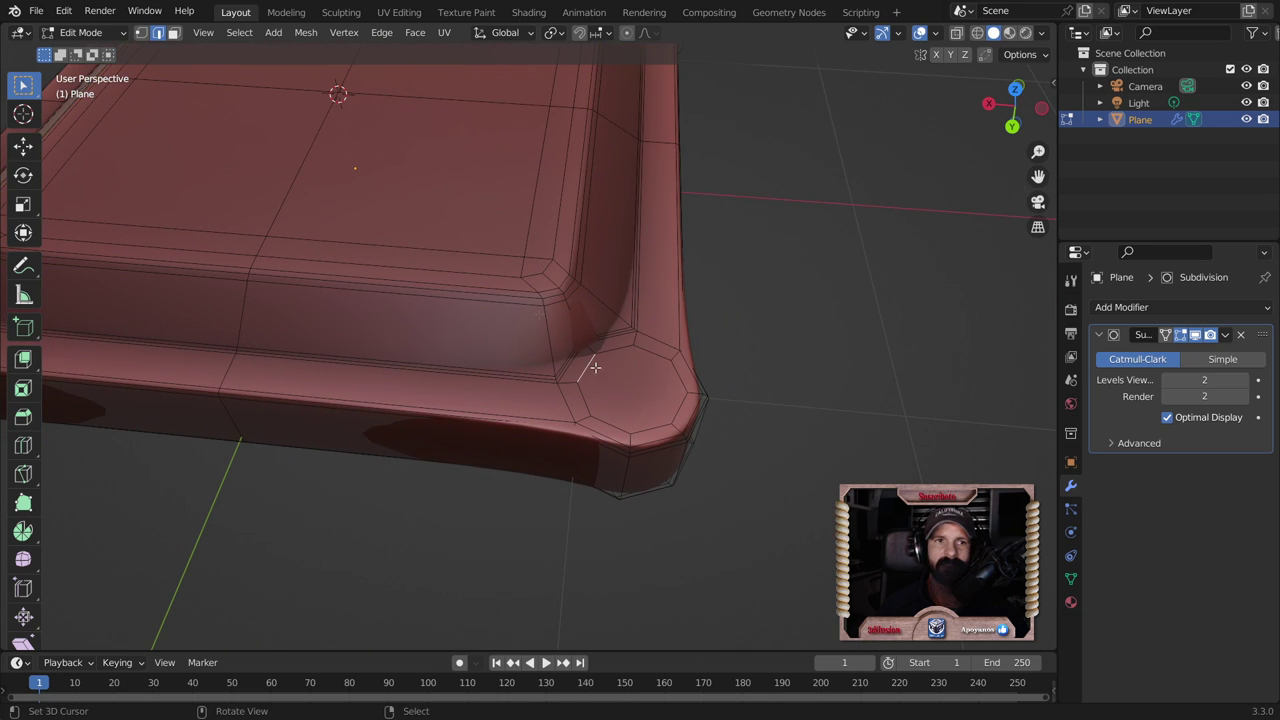
pyautogui.click(610, 380)
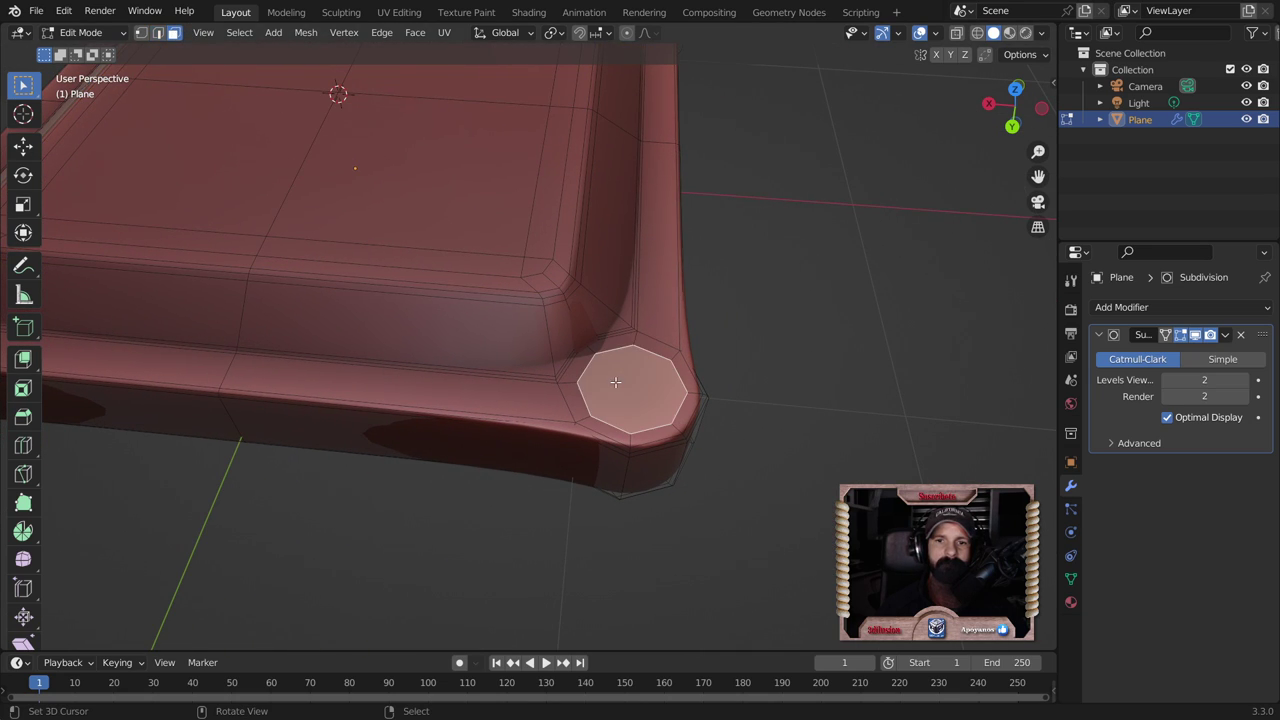
pyautogui.scroll(-3, 552, 374)
pyautogui.moveTo(552, 374); pyautogui.dragTo(379, 382, button='middle')
pyautogui.keyDown('shift'); pyautogui.click(406, 354); pyautogui.keyUp('shift')
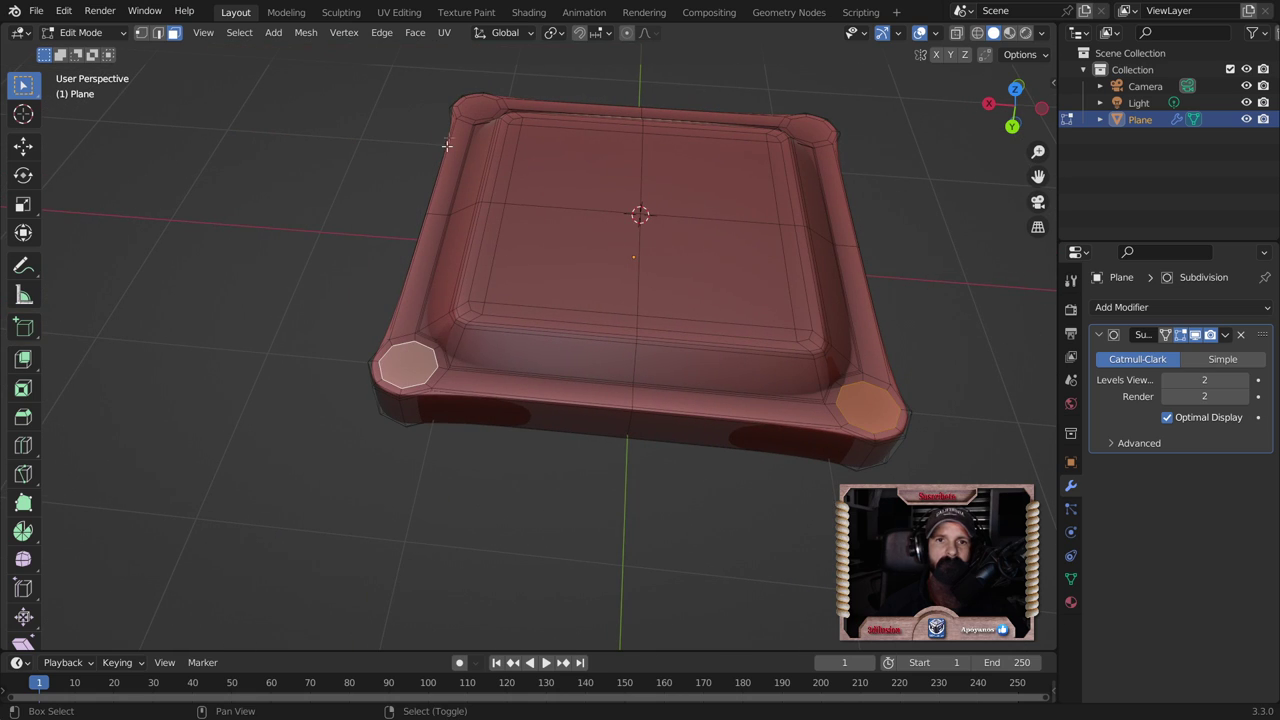
pyautogui.keyDown('shift'); pyautogui.click(478, 108); pyautogui.keyUp('shift')
pyautogui.keyDown('shift'); pyautogui.click(806, 128); pyautogui.keyUp('shift')
pyautogui.moveTo(911, 330); pyautogui.dragTo(702, 342, button='middle')
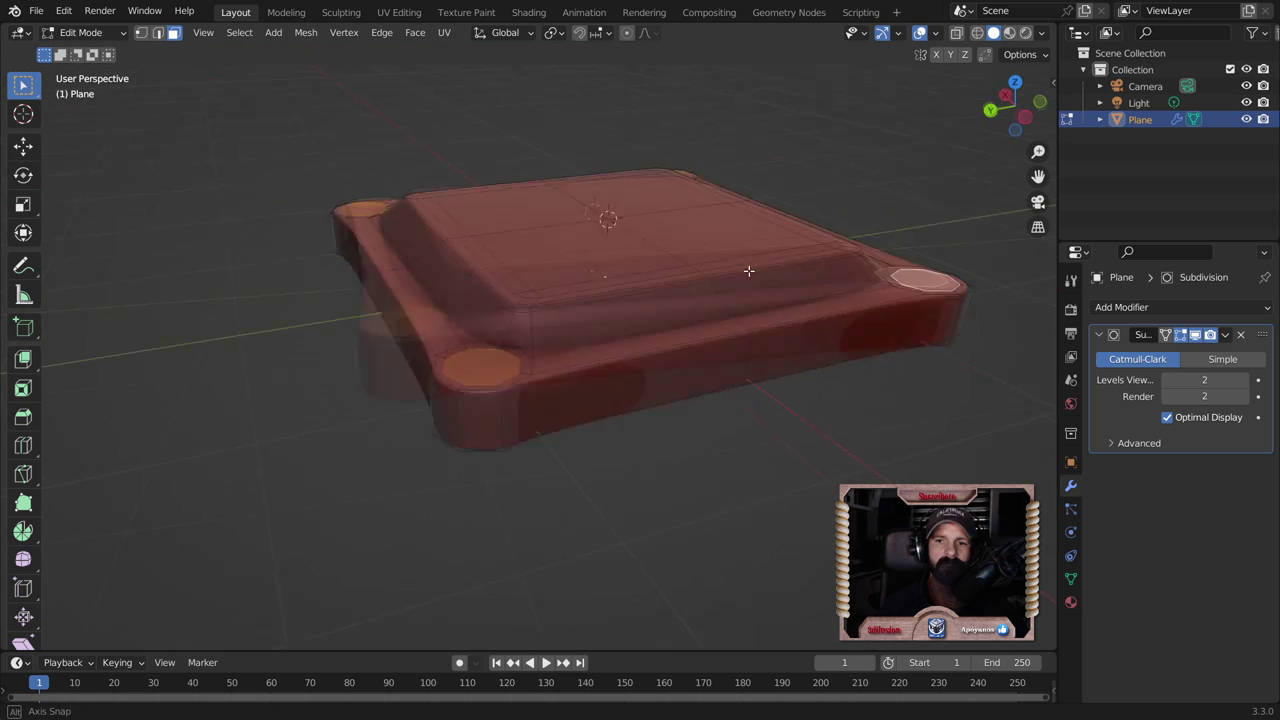
pyautogui.press('e')
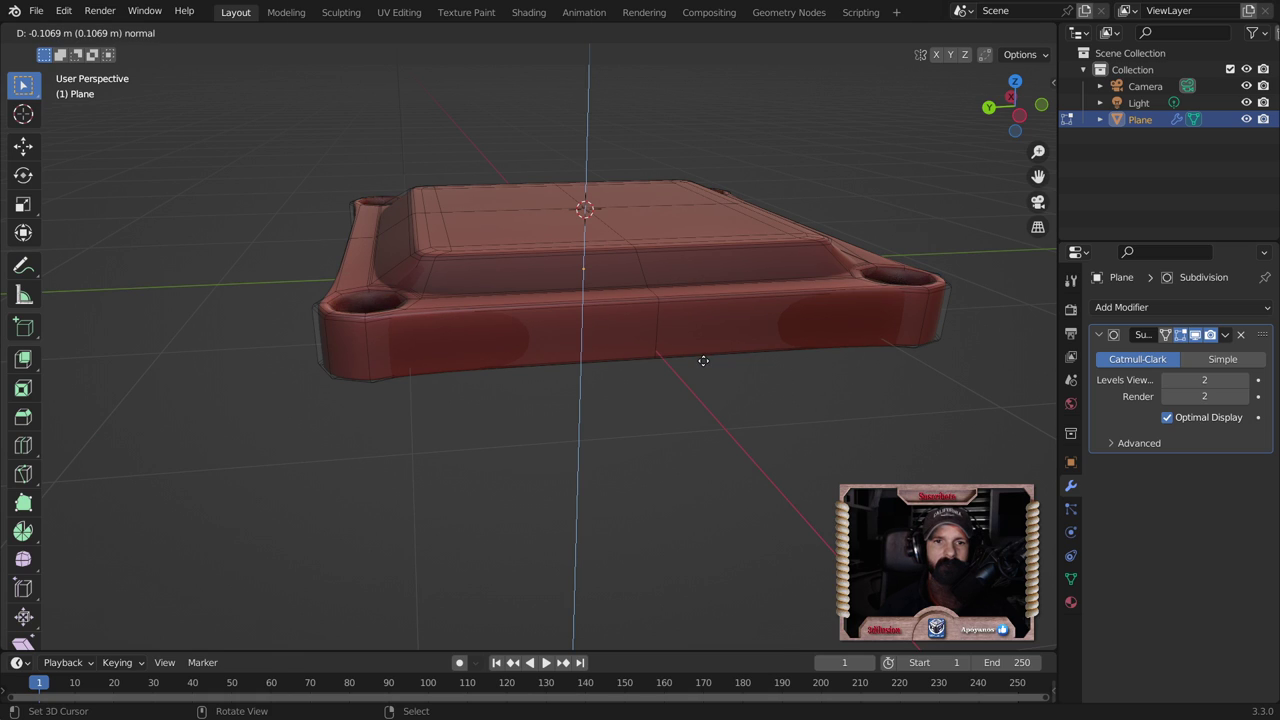
pyautogui.click(700, 360)
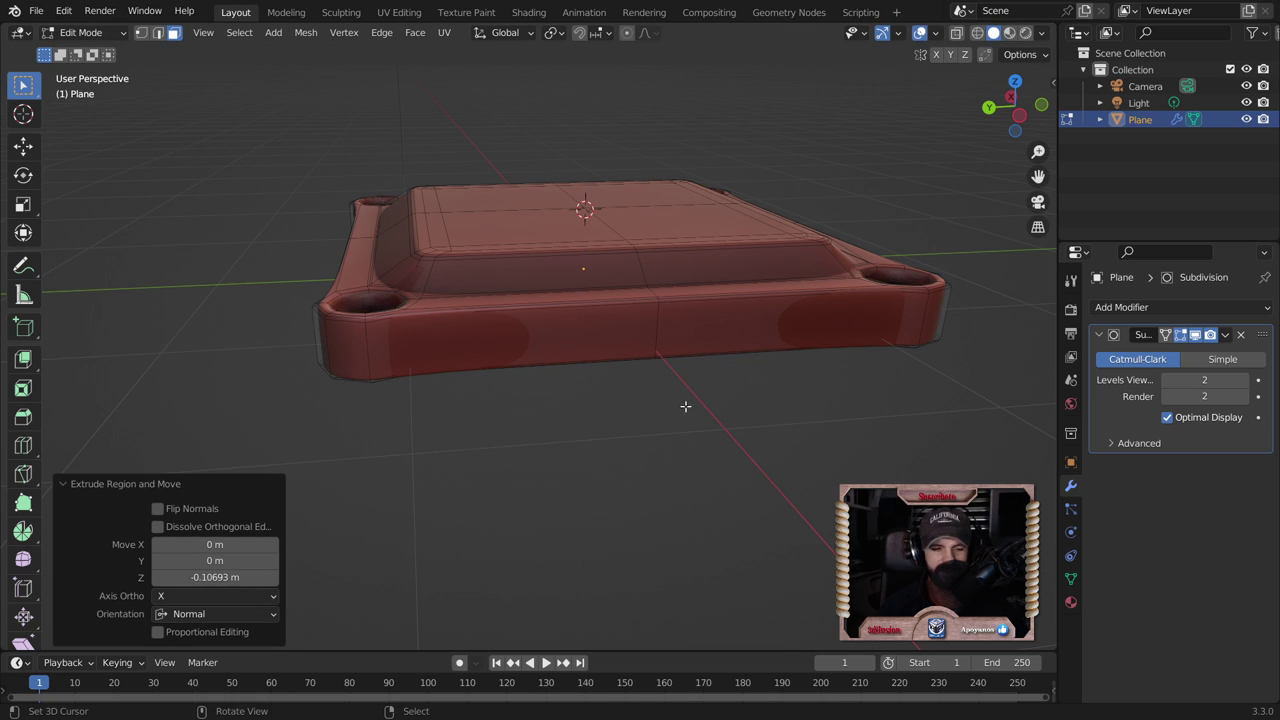
# Step: Shrink each corner pocket face to 0.725 about its own centre (Individual Origins)
pyautogui.moveTo(685, 406); pyautogui.dragTo(324, 367, button='middle')
pyautogui.moveTo(648, 387); pyautogui.dragTo(658, 250, button='middle')
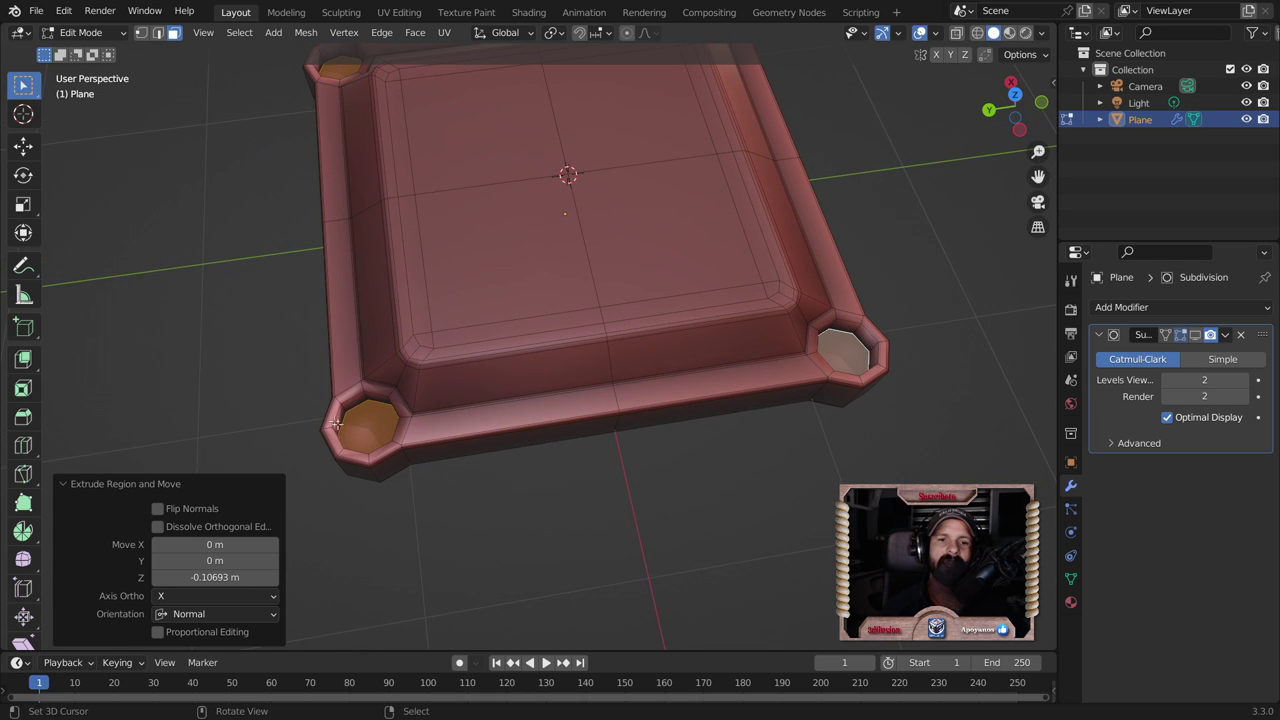
pyautogui.press('s')
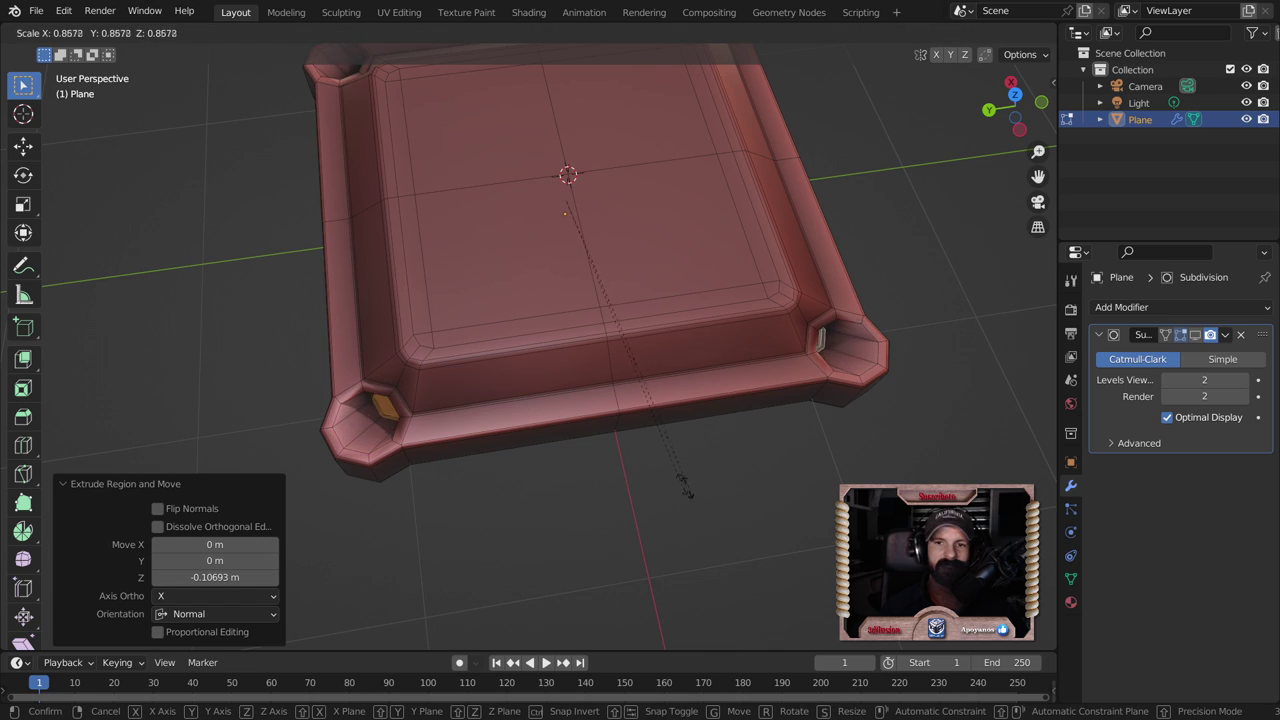
pyautogui.click(669, 479)
pyautogui.hotkey('ctrl', 'z')
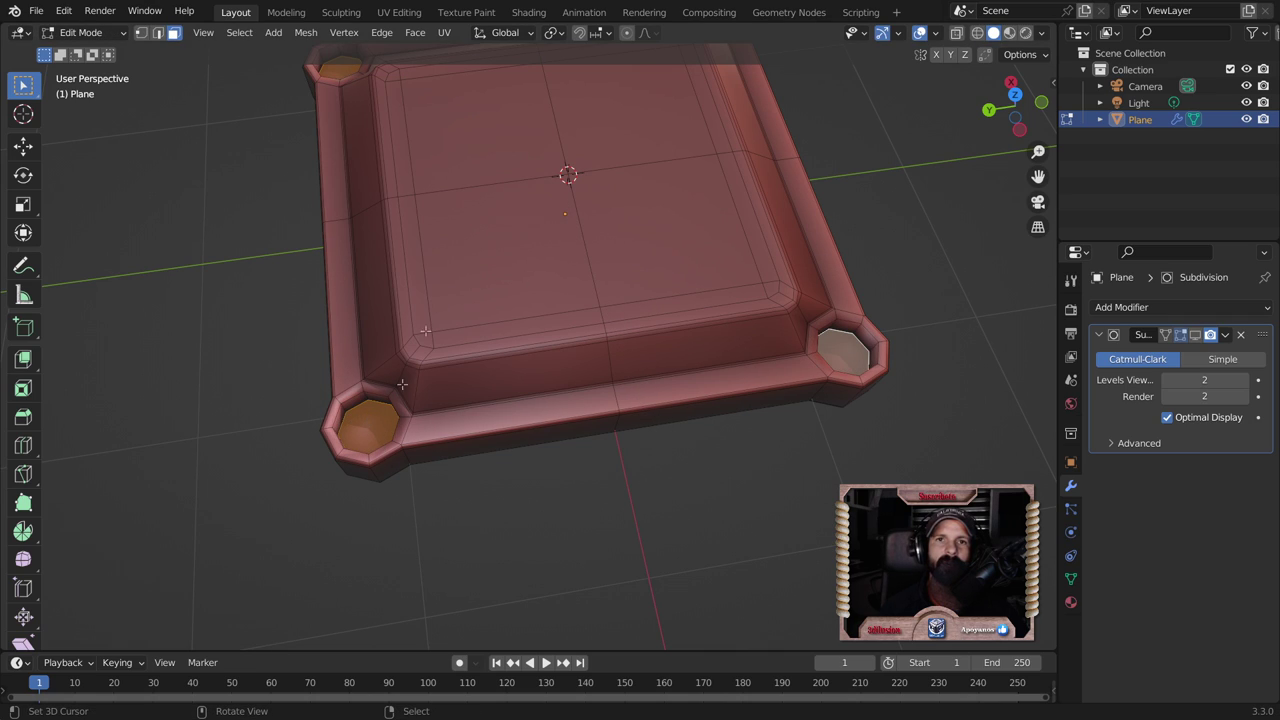
pyautogui.click(561, 35)
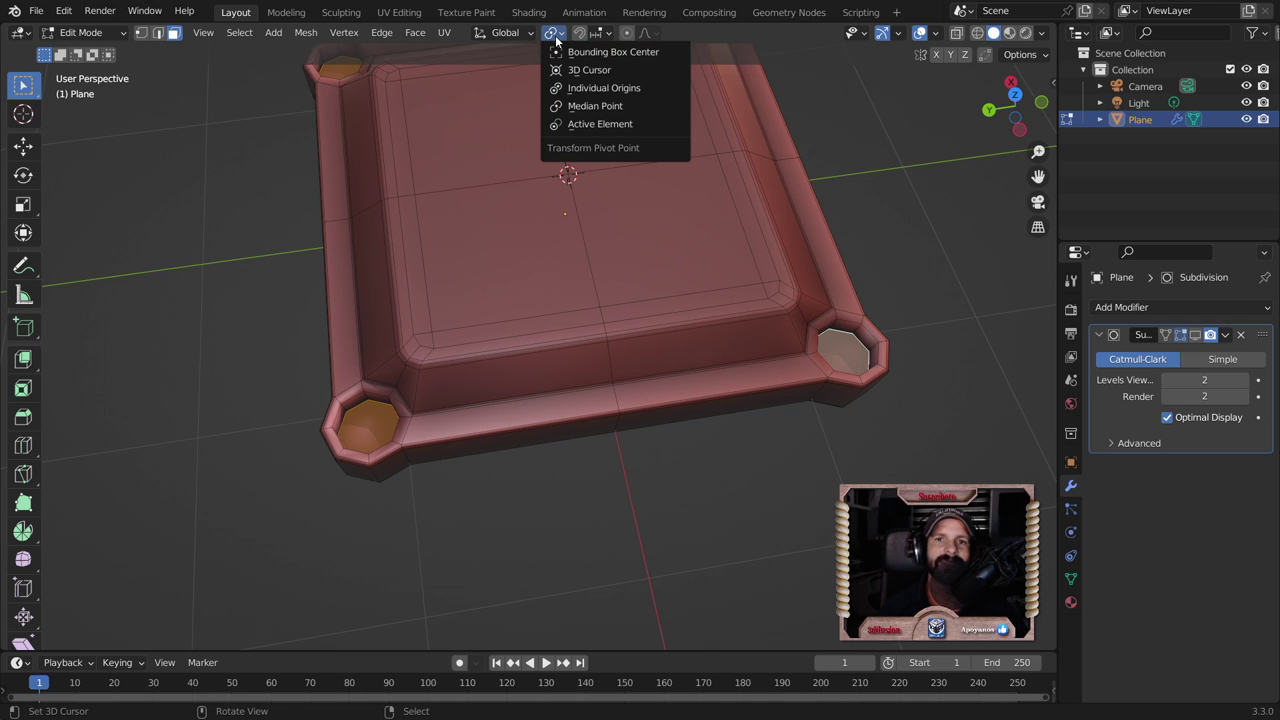
pyautogui.click(582, 86)
pyautogui.press('s')
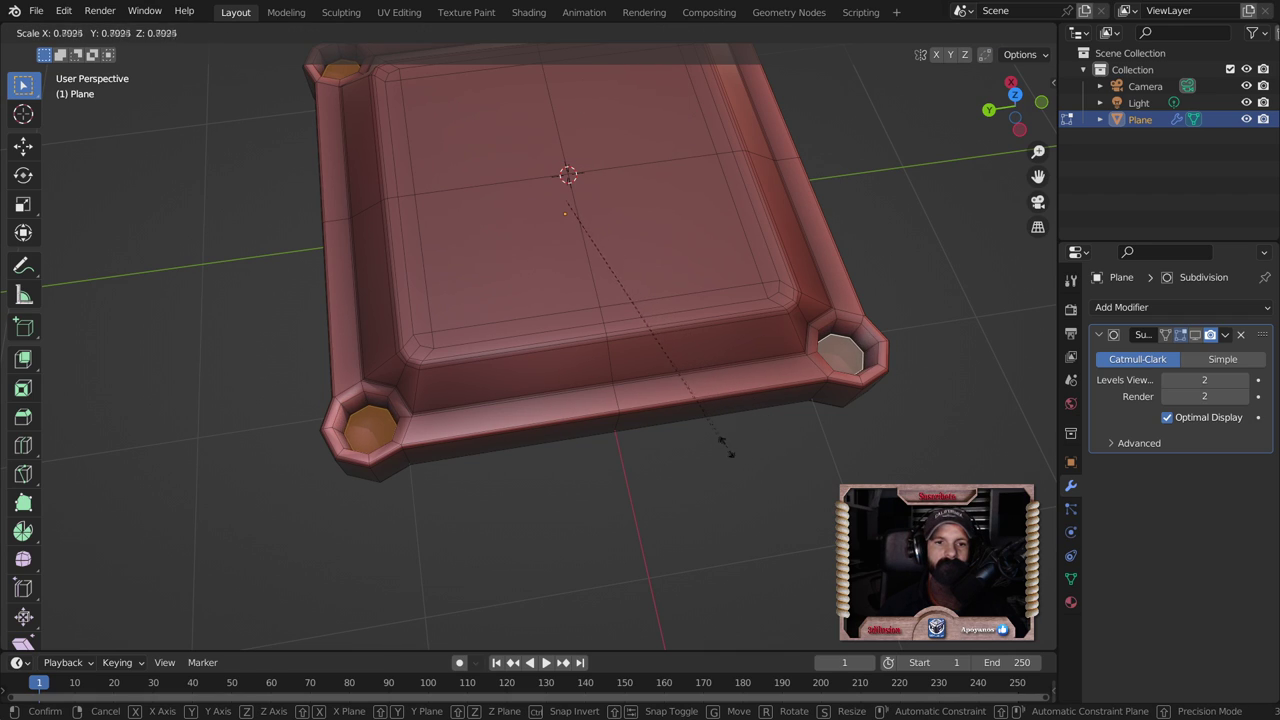
pyautogui.click(690, 430)
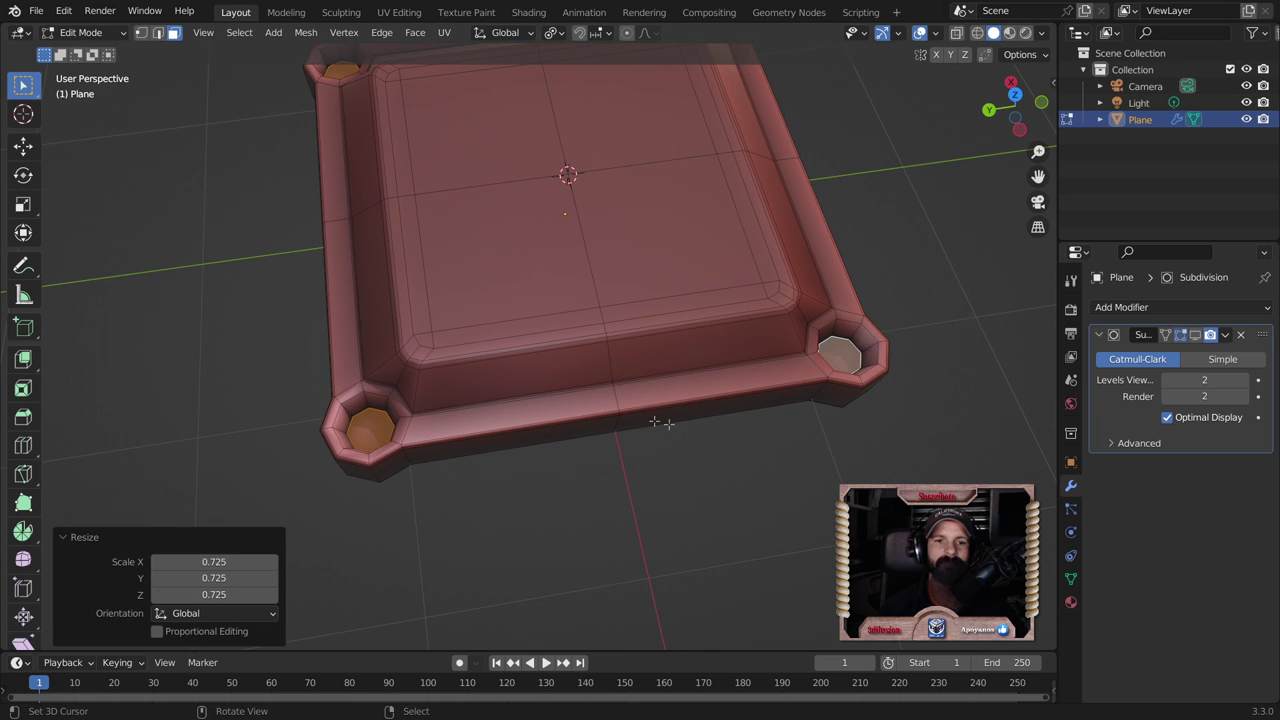
# Step: Delete the pocket bottom faces to open the four corner holes
pyautogui.scroll(4, 669, 423)
pyautogui.moveTo(640, 400)
pyautogui.mouseDown(button='middle')
pyautogui.moveTo(677, 349)
pyautogui.moveTo(716, 332)
pyautogui.moveTo(617, 314)
pyautogui.mouseUp(button='middle')
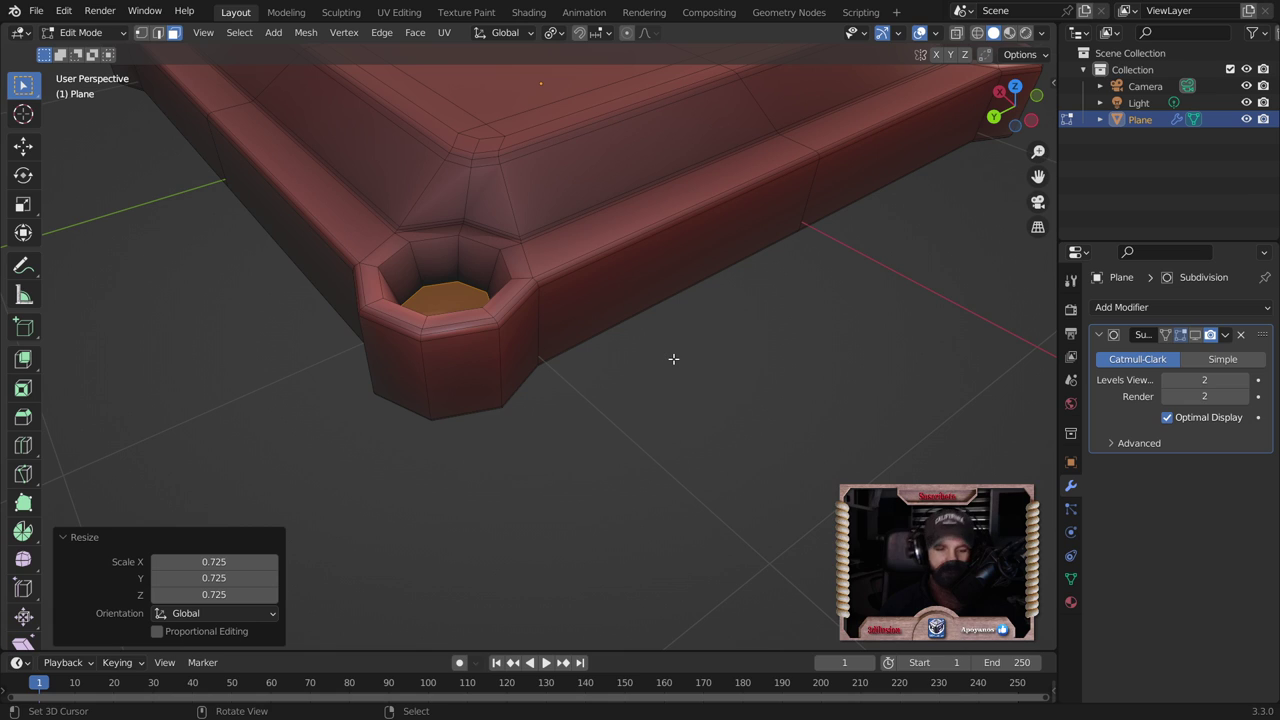
pyautogui.press('x')
pyautogui.click(649, 299)
pyautogui.scroll(-4, 640, 320)
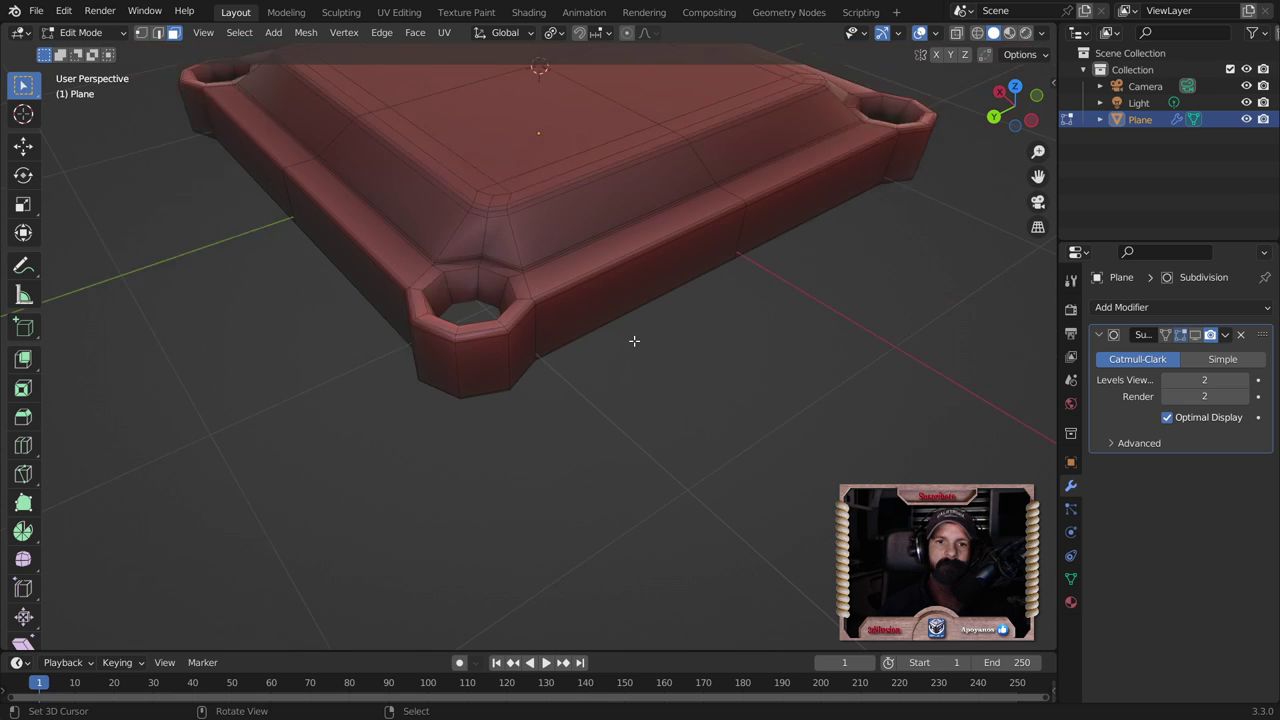
# Step: Show the subdivision smoothing in Object Mode and orbit to face the tray's bottom hole
pyautogui.press('Tab')
pyautogui.scroll(-2, 630, 336)
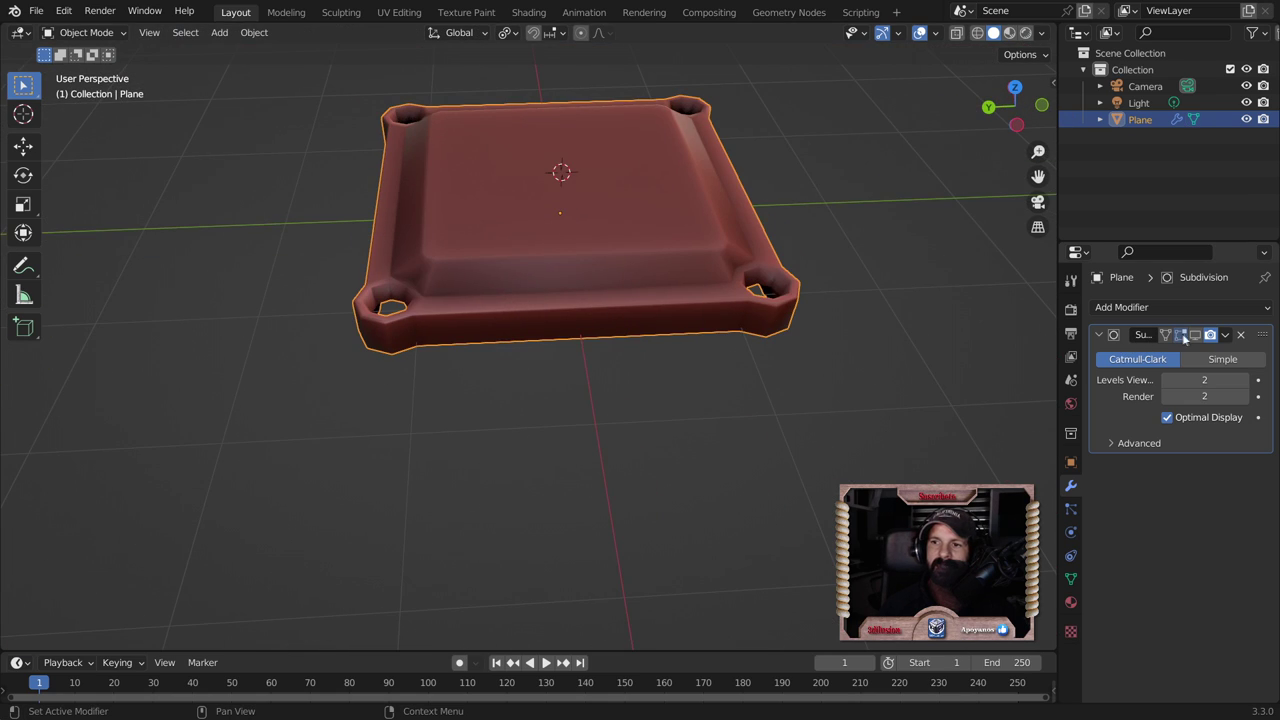
pyautogui.click(1195, 335)
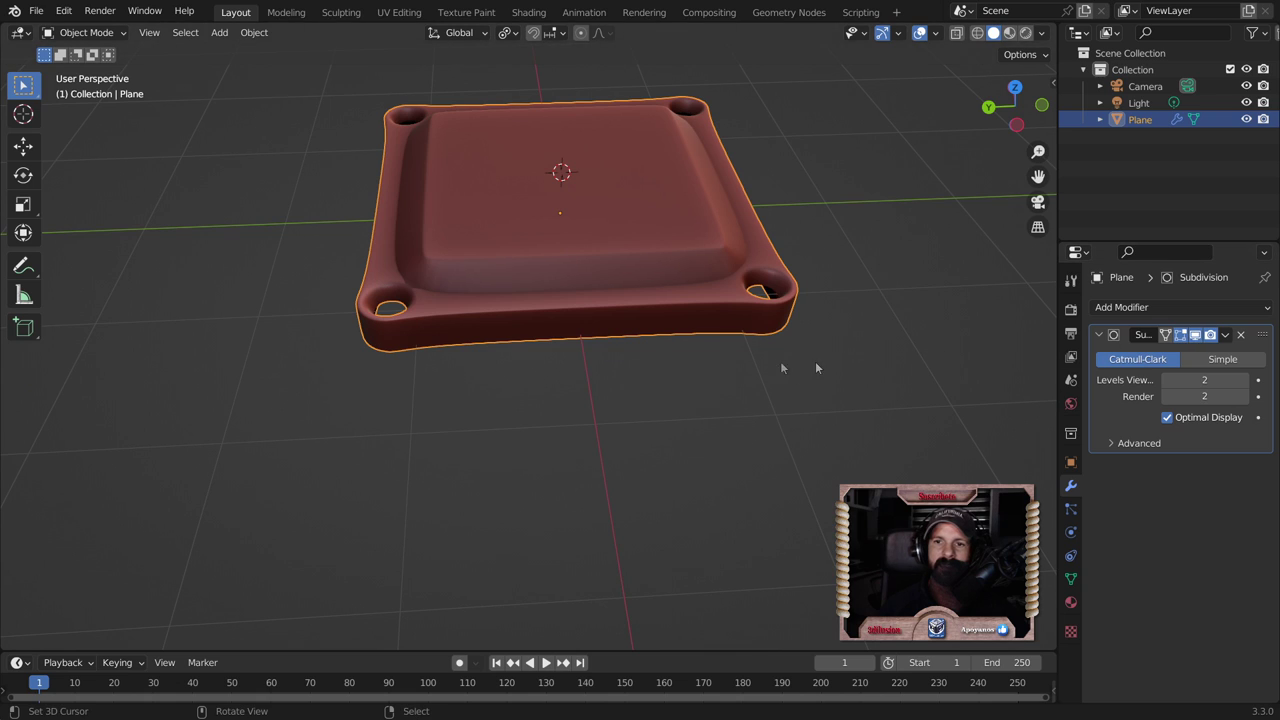
pyautogui.moveTo(772, 300)
pyautogui.mouseDown(button='middle')
pyautogui.moveTo(830, 341)
pyautogui.moveTo(791, 340)
pyautogui.mouseUp(button='middle')
pyautogui.press('Tab')
pyautogui.scroll(-3, 706, 360)
pyautogui.scroll(3, 660, 346)
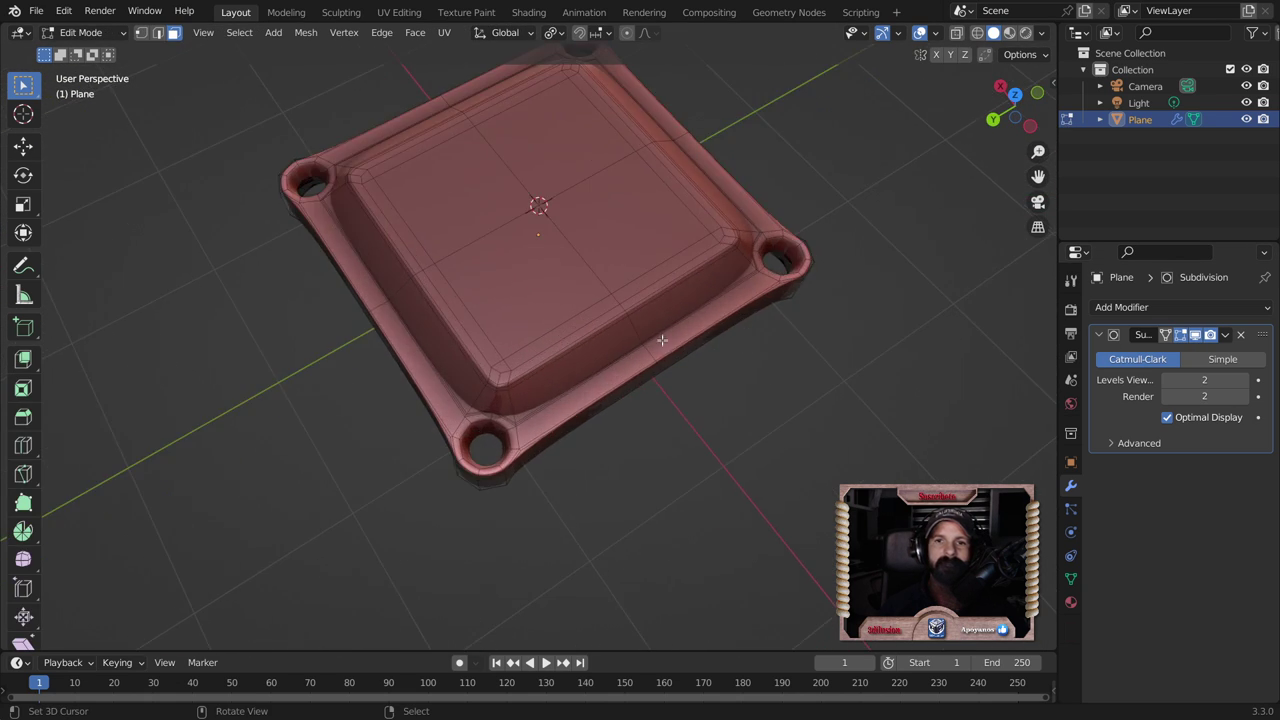
pyautogui.press('Tab')
pyautogui.scroll(2, 658, 369)
pyautogui.moveTo(659, 369); pyautogui.dragTo(706, 330, button='middle')
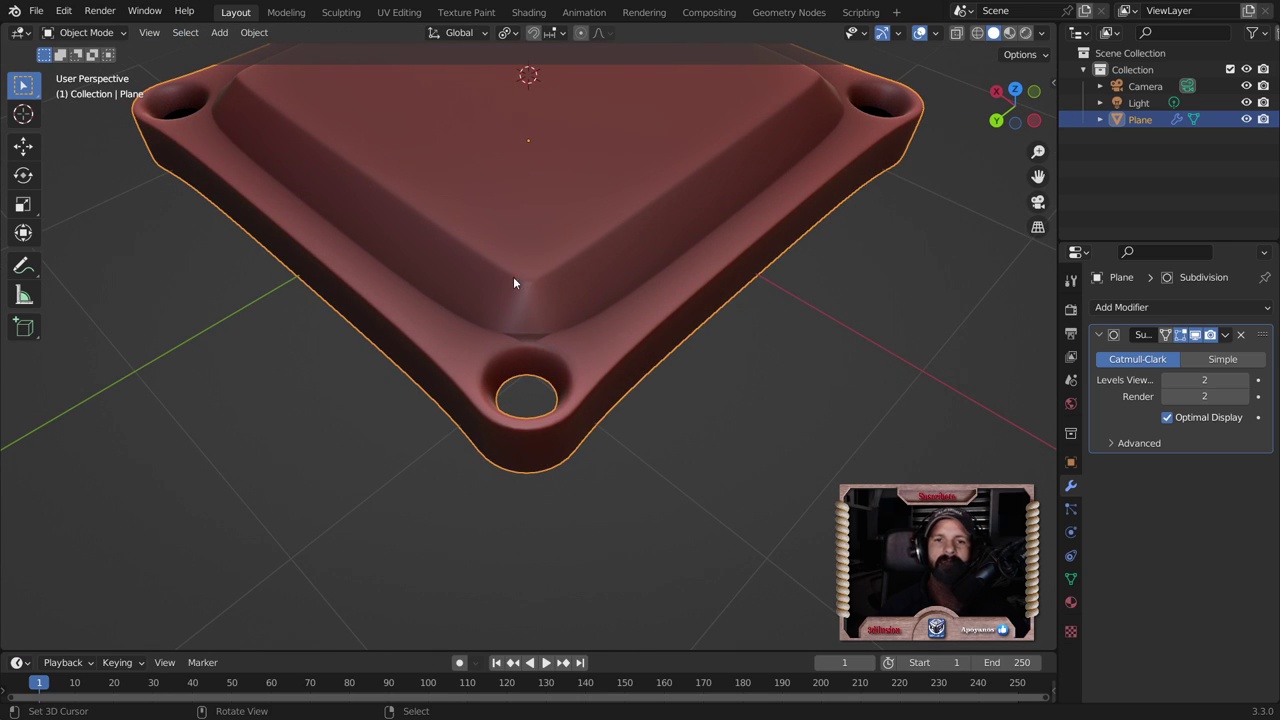
pyautogui.press('Tab')
pyautogui.scroll(2, 540, 293)
# Step: In edge select, slide the first edge loop through the inner corner toward the corner
pyautogui.scroll(3, 545, 290)
pyautogui.click(548, 180)
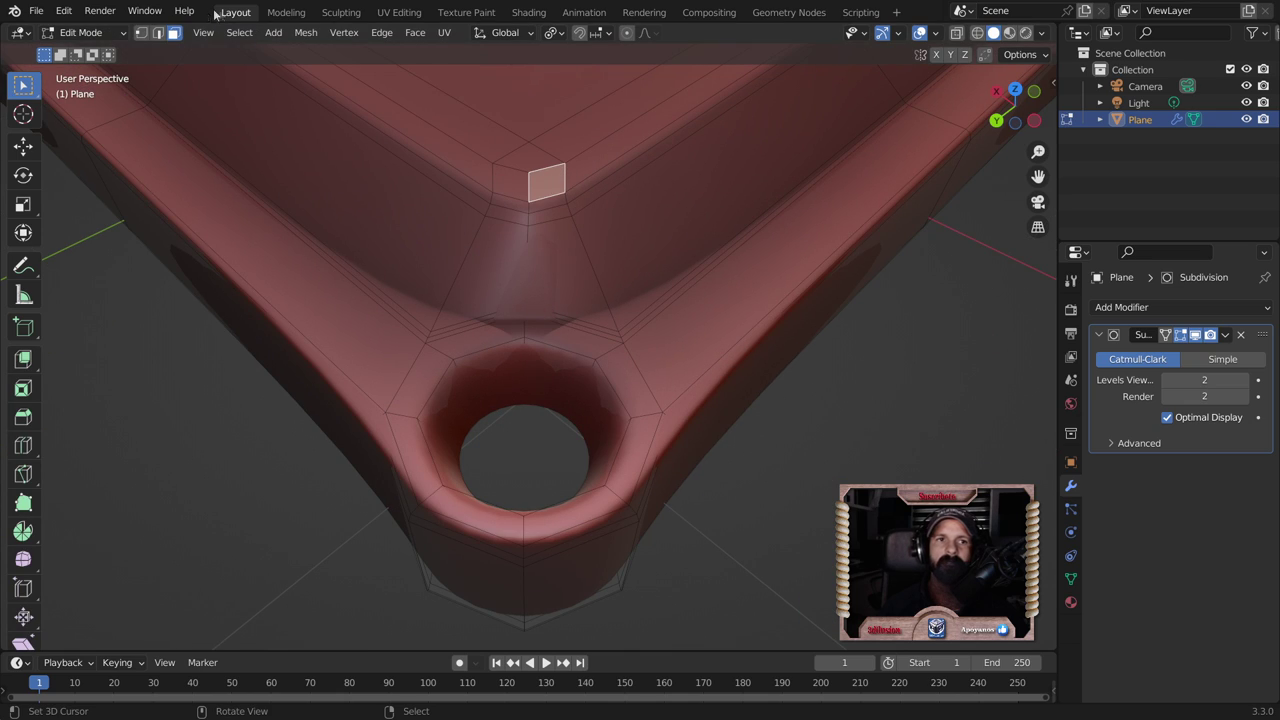
pyautogui.click(157, 32)
pyautogui.click(563, 172)
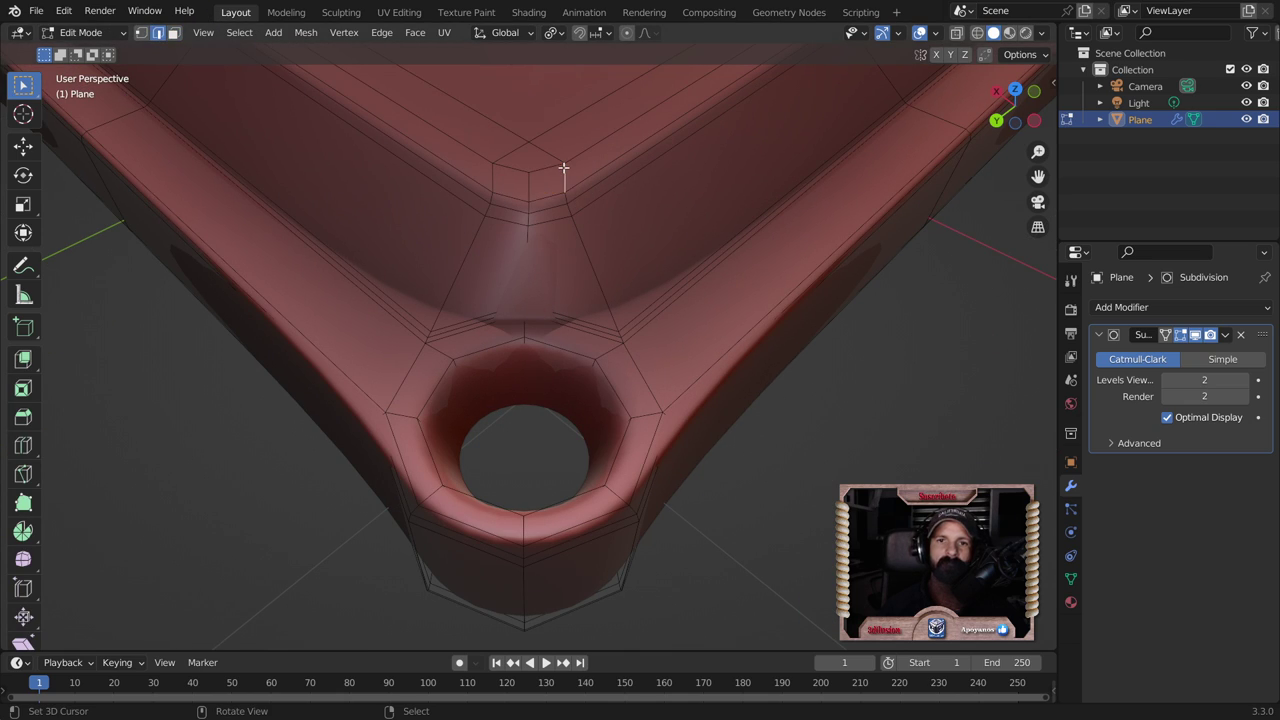
pyautogui.keyDown('alt'); pyautogui.click(565, 171); pyautogui.keyUp('alt')
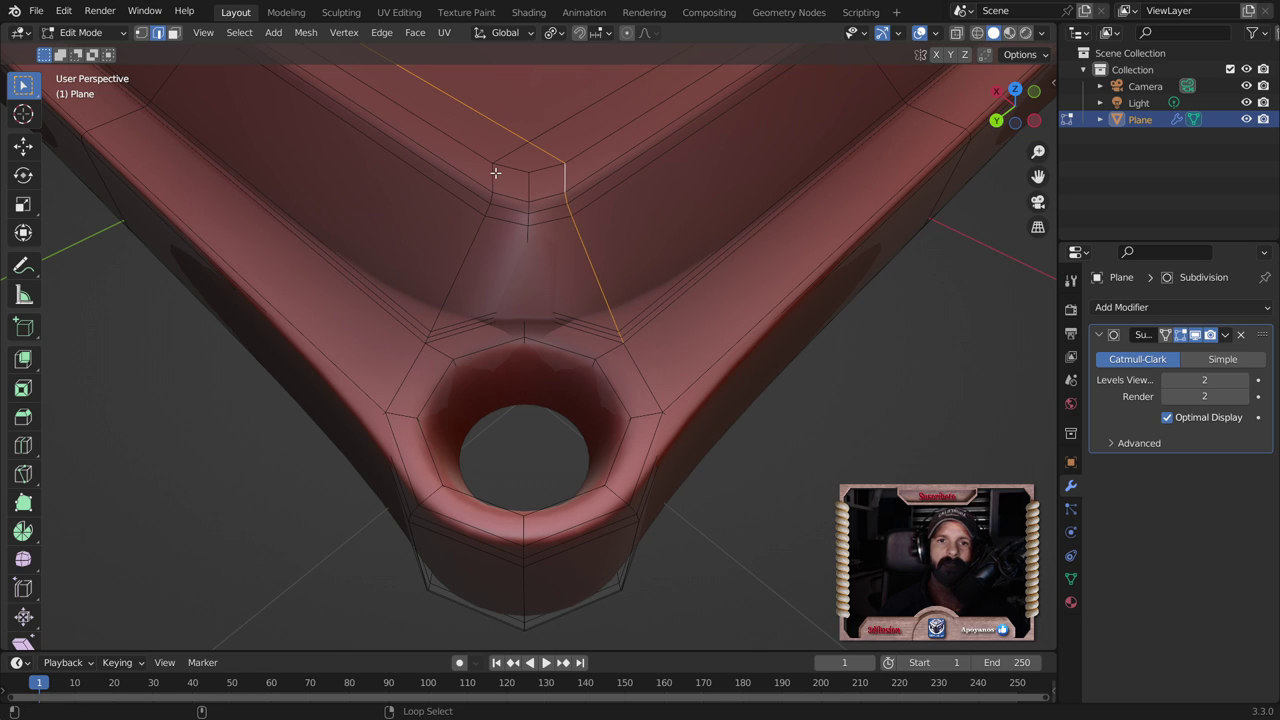
pyautogui.press('g')
pyautogui.press('g')
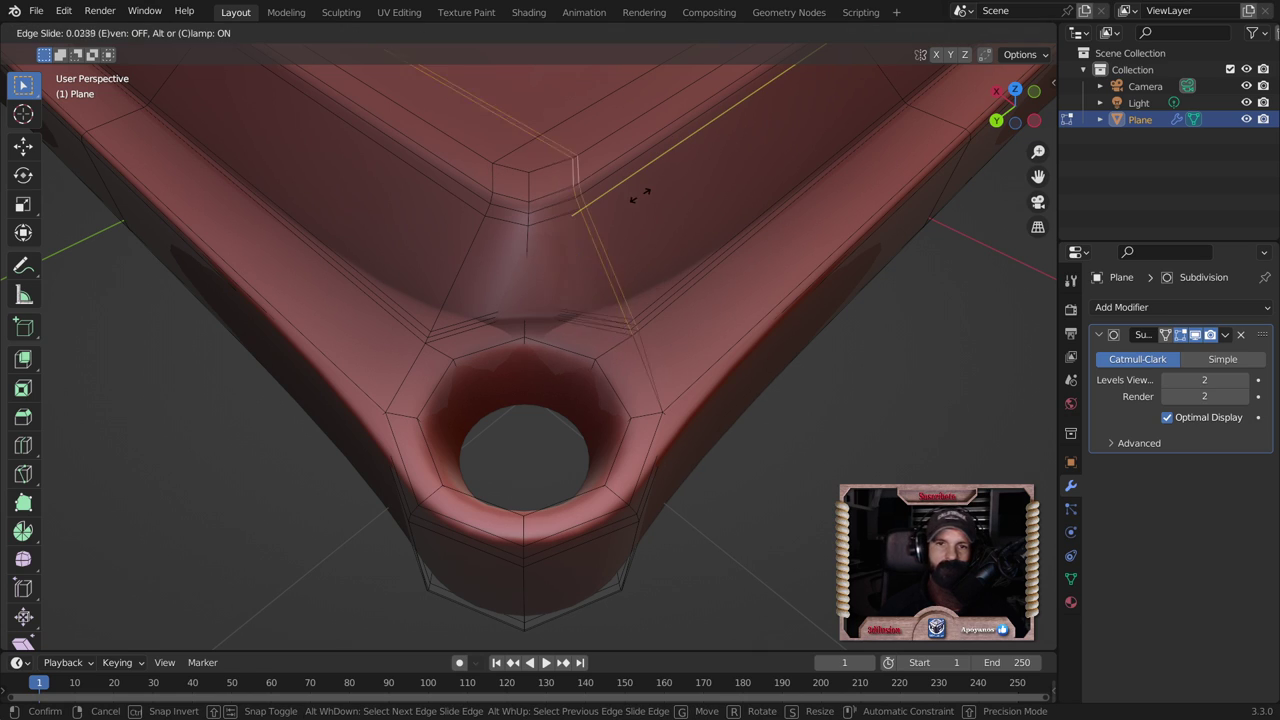
pyautogui.click(631, 193)
# Step: Slide the edge loop on the corner's other side closer, about factor 0.183
pyautogui.click(474, 187)
pyautogui.keyDown('alt'); pyautogui.click(493, 168); pyautogui.keyUp('alt')
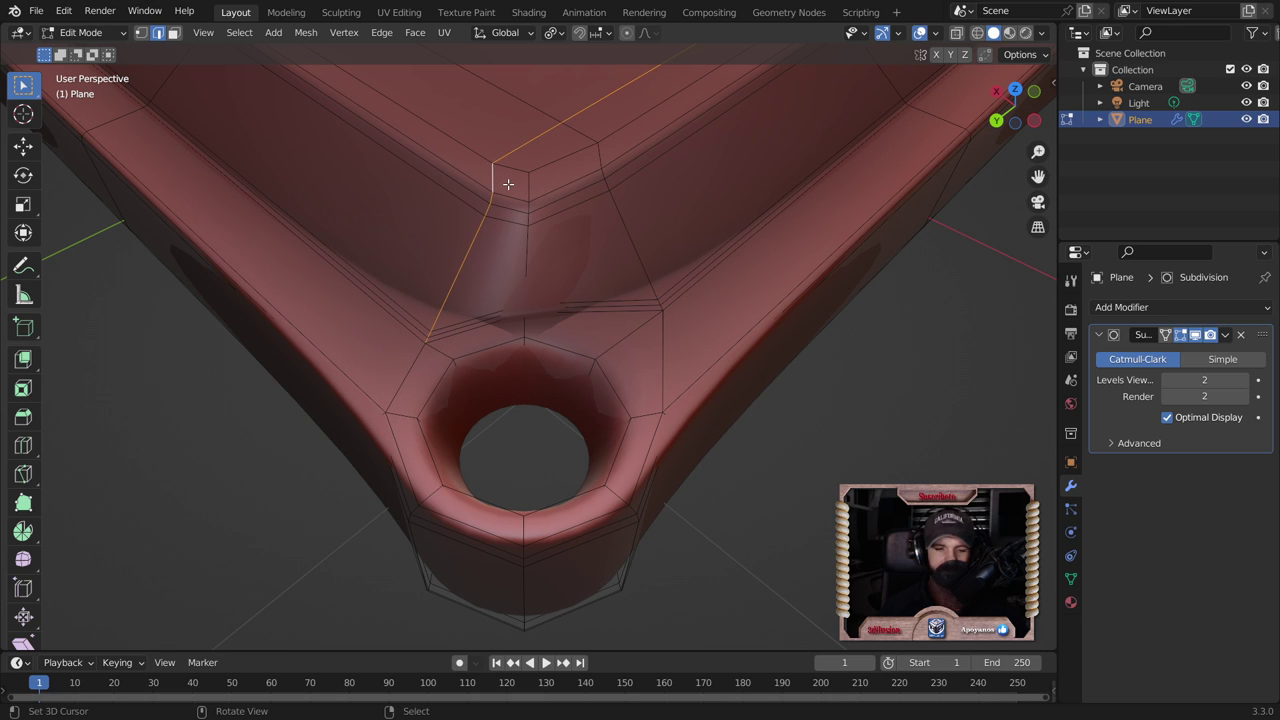
pyautogui.press('g')
pyautogui.press('g')
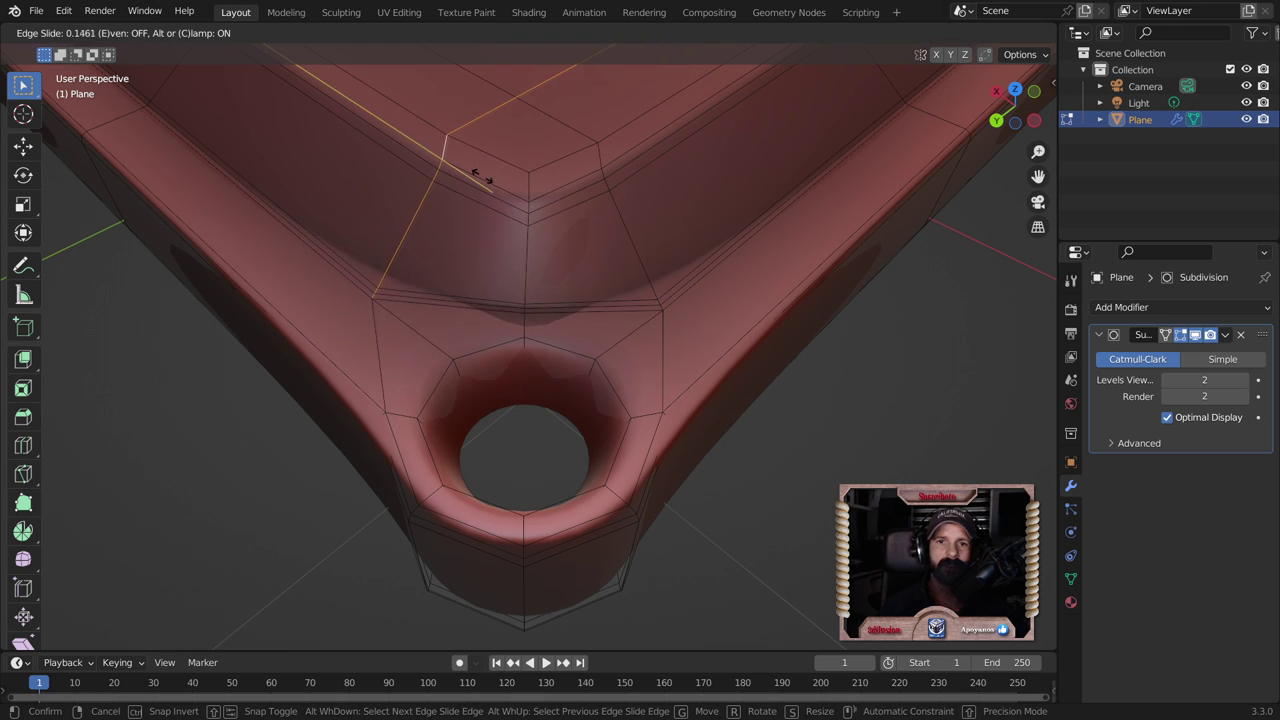
pyautogui.click(476, 175)
pyautogui.scroll(-5, 618, 217)
pyautogui.press('Tab')
pyautogui.moveTo(623, 223)
pyautogui.mouseDown(button='middle')
pyautogui.moveTo(681, 308)
pyautogui.moveTo(593, 390)
pyautogui.mouseUp(button='middle')
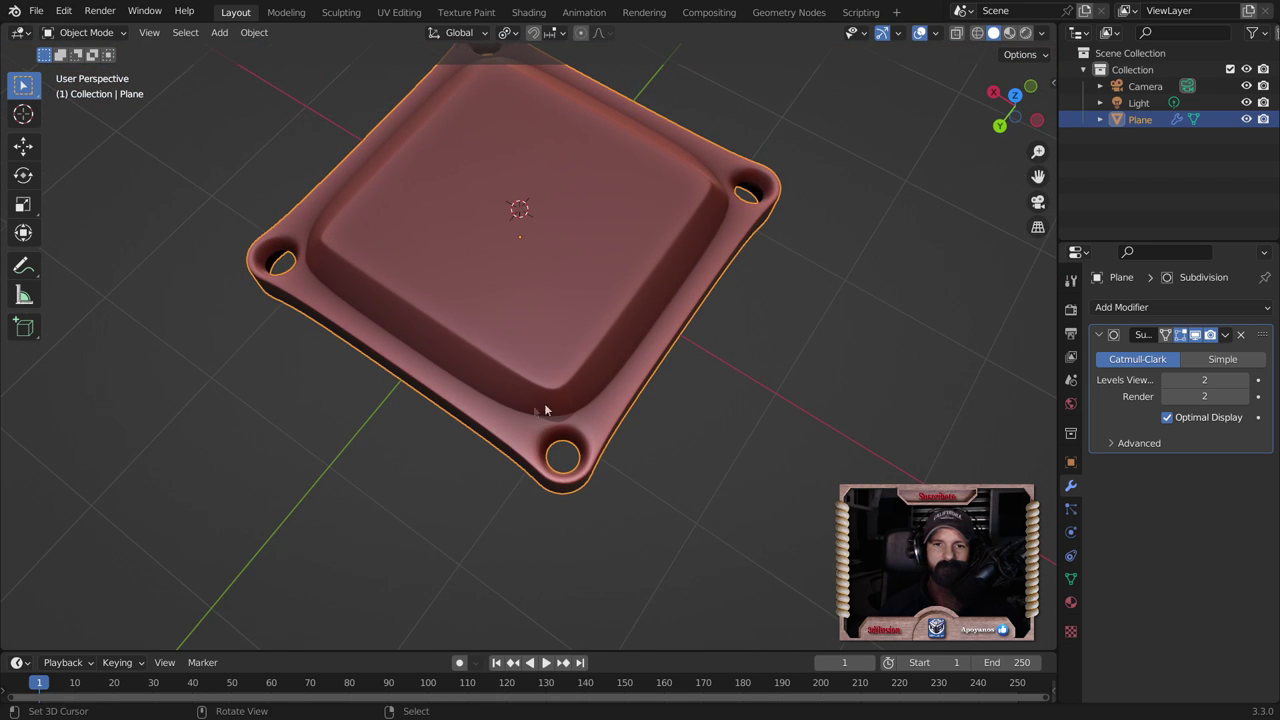
pyautogui.press('Tab')
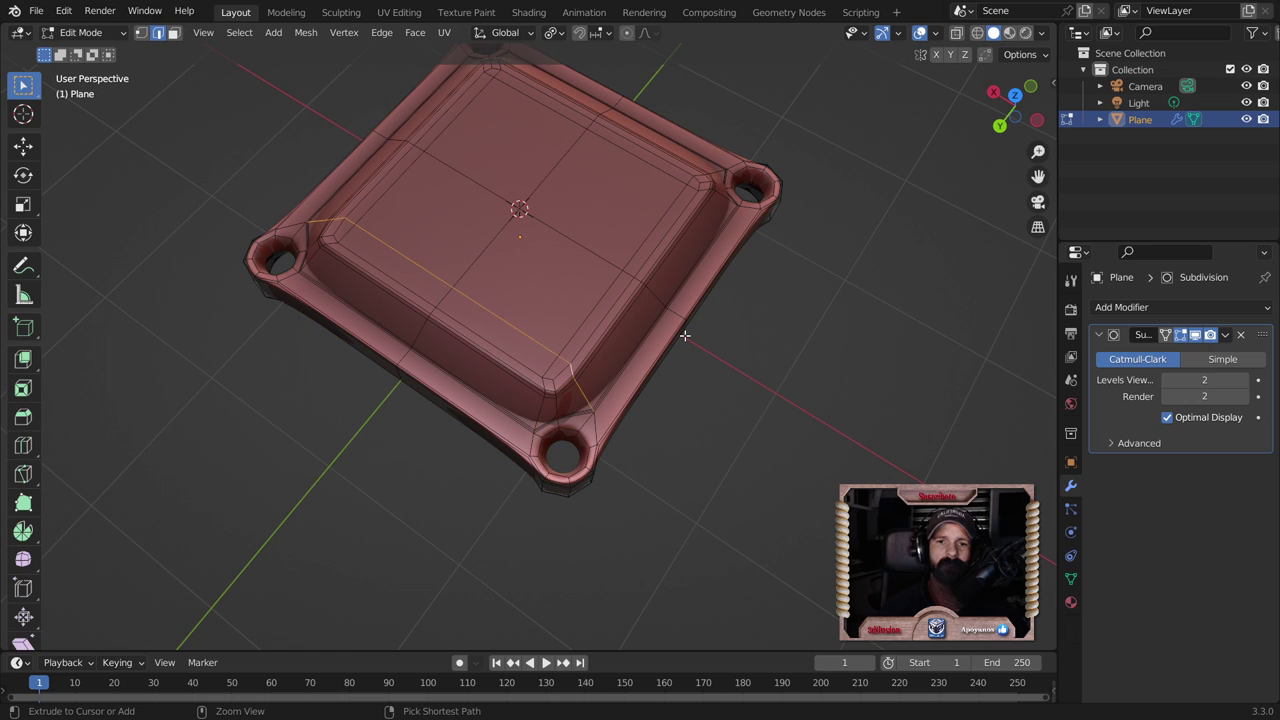
# Step: Slide the tray's inner-wall edge loop toward the rim, redoing the slide once
pyautogui.press('Tab')
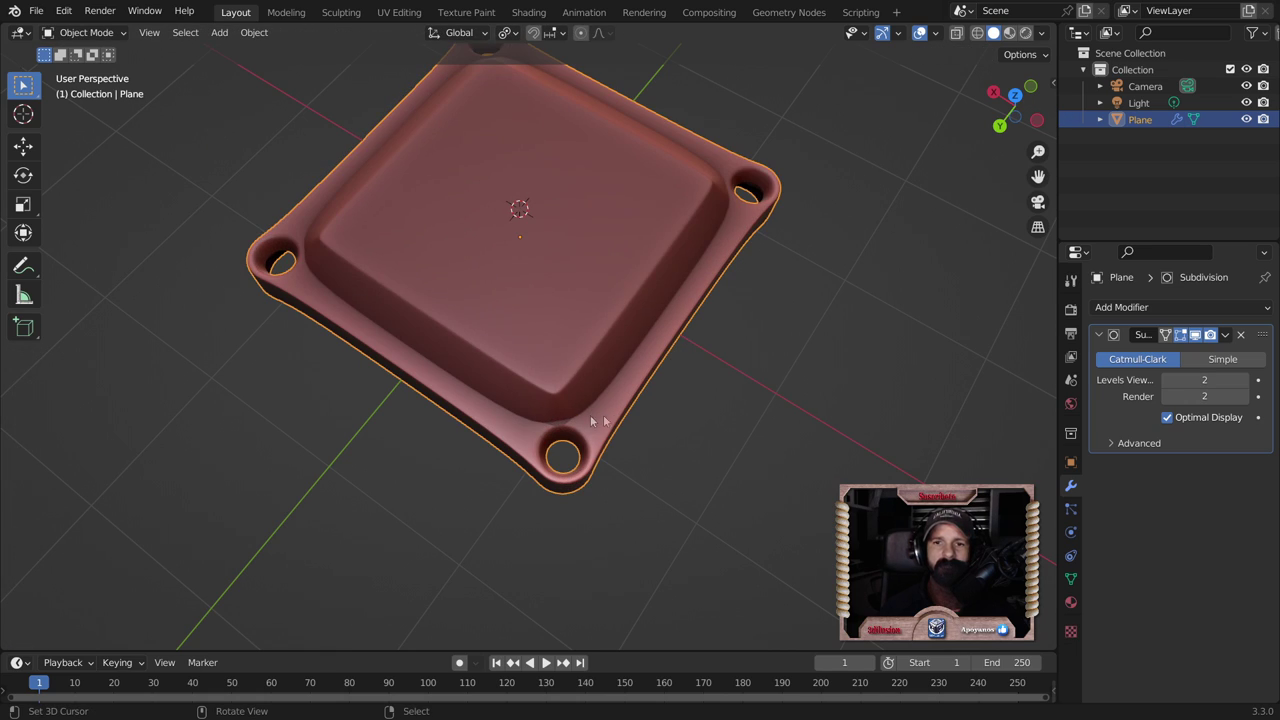
pyautogui.moveTo(592, 420); pyautogui.dragTo(711, 380, button='middle')
pyautogui.scroll(2, 670, 366)
pyautogui.scroll(3, 670, 366)
pyautogui.press('Tab')
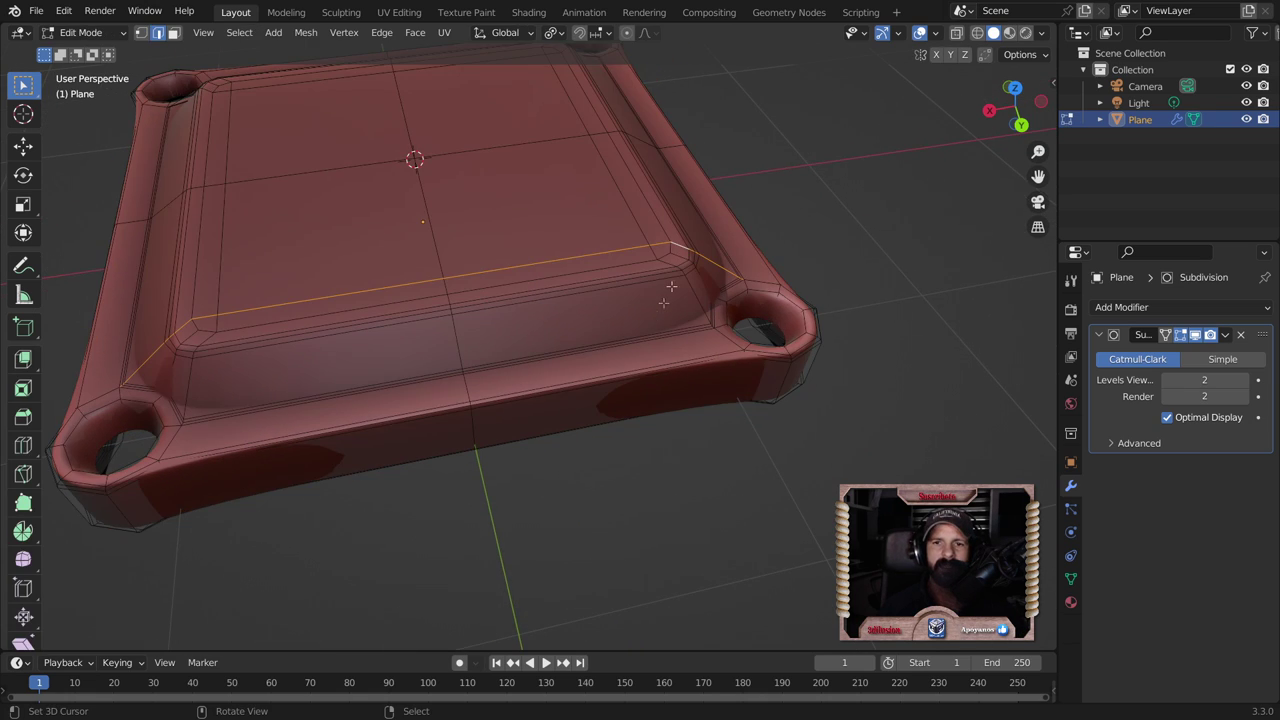
pyautogui.scroll(3, 671, 287)
pyautogui.click(824, 214)
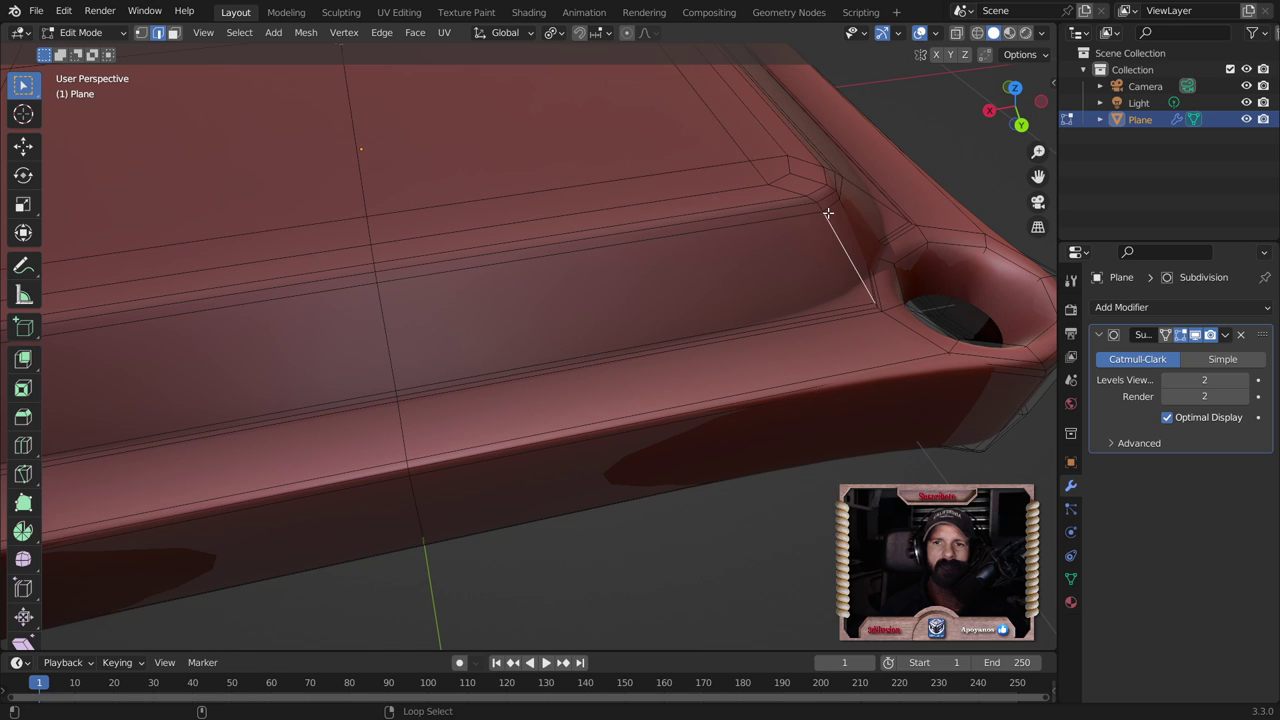
pyautogui.keyDown('alt'); pyautogui.click(820, 232); pyautogui.keyUp('alt')
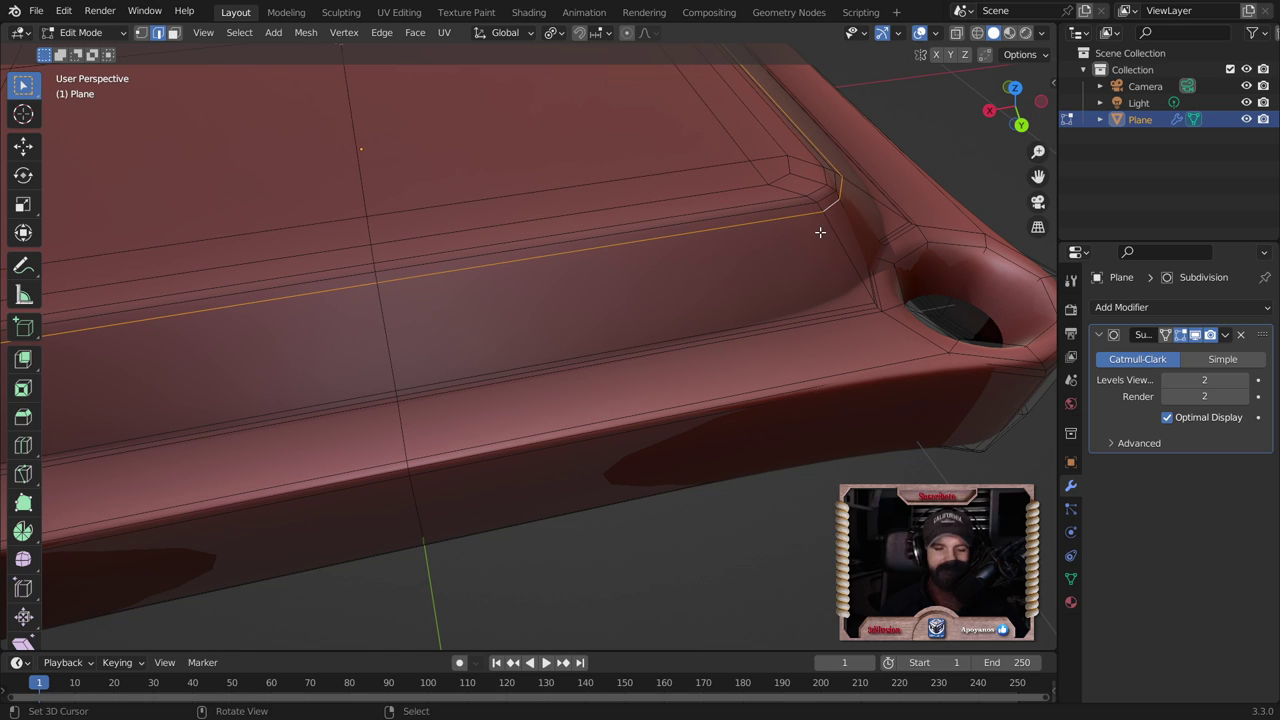
pyautogui.press('g')
pyautogui.press('g')
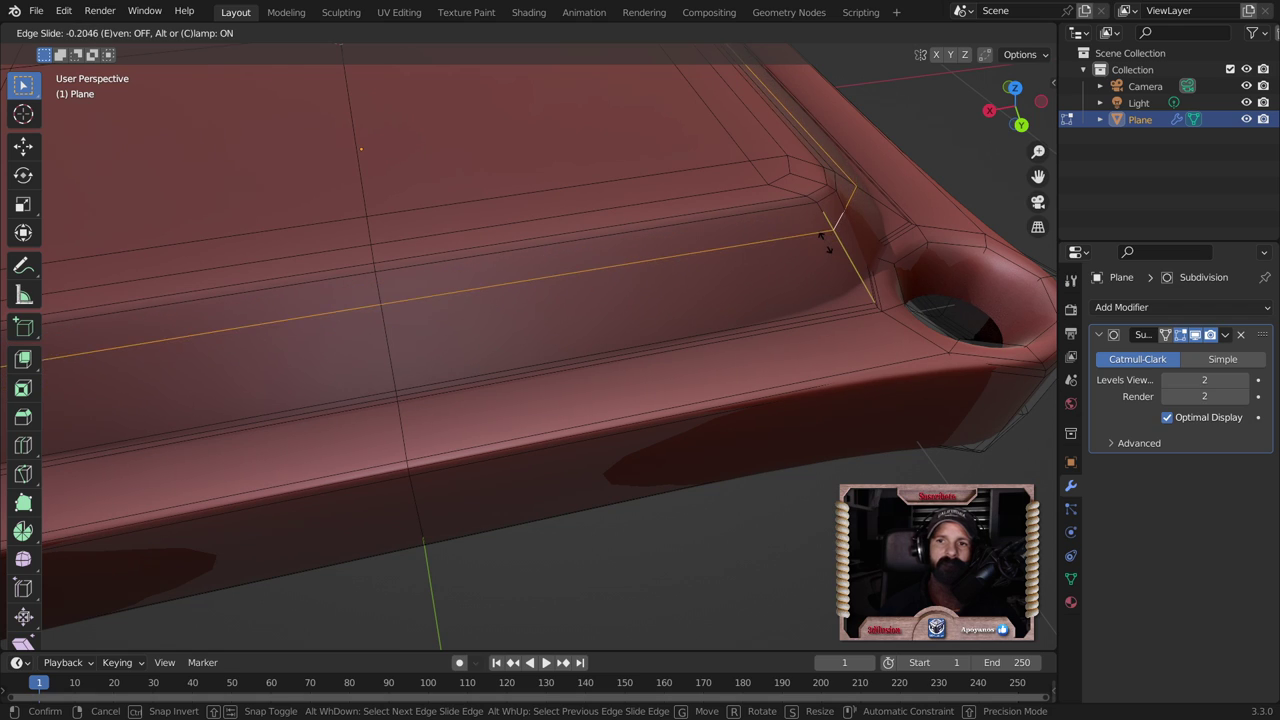
pyautogui.click(828, 240)
pyautogui.hotkey('ctrl', 'z')
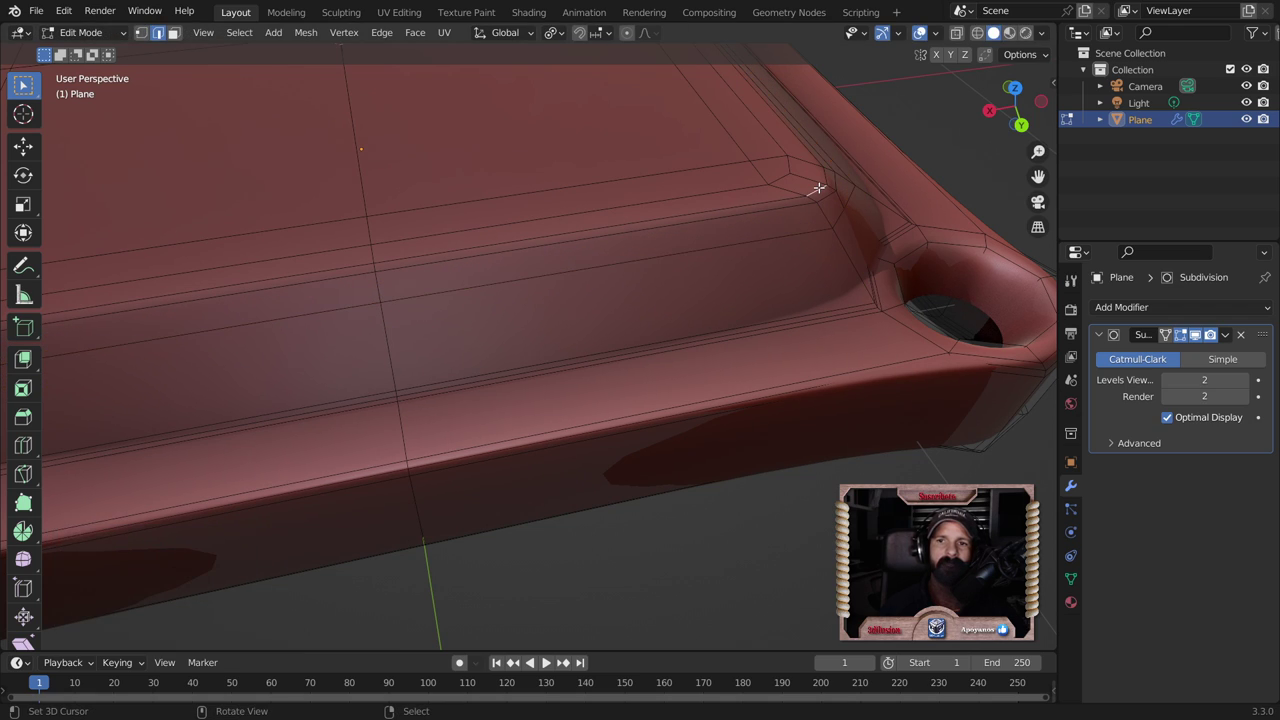
pyautogui.press('g')
pyautogui.press('g')
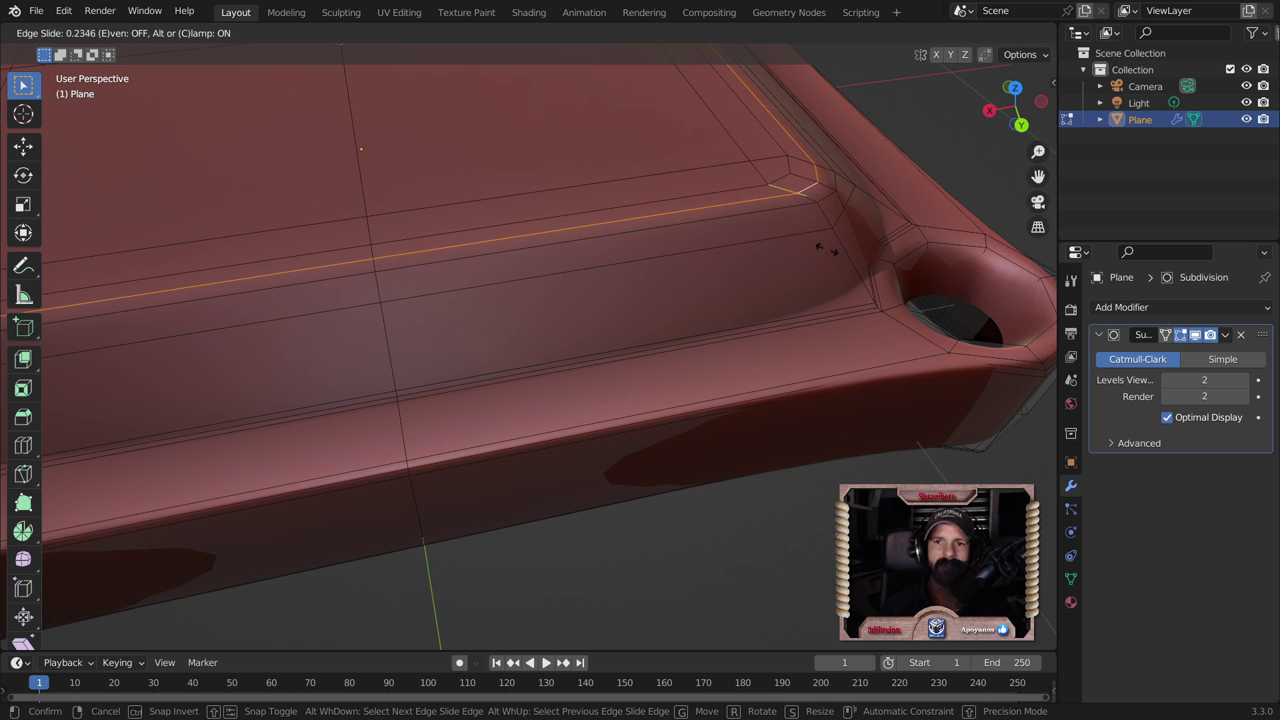
pyautogui.click(826, 245)
# Step: Review the smoothed tray in Object Mode from above and from a low side
pyautogui.scroll(-3, 800, 265)
pyautogui.press('Tab')
pyautogui.scroll(2, 770, 288)
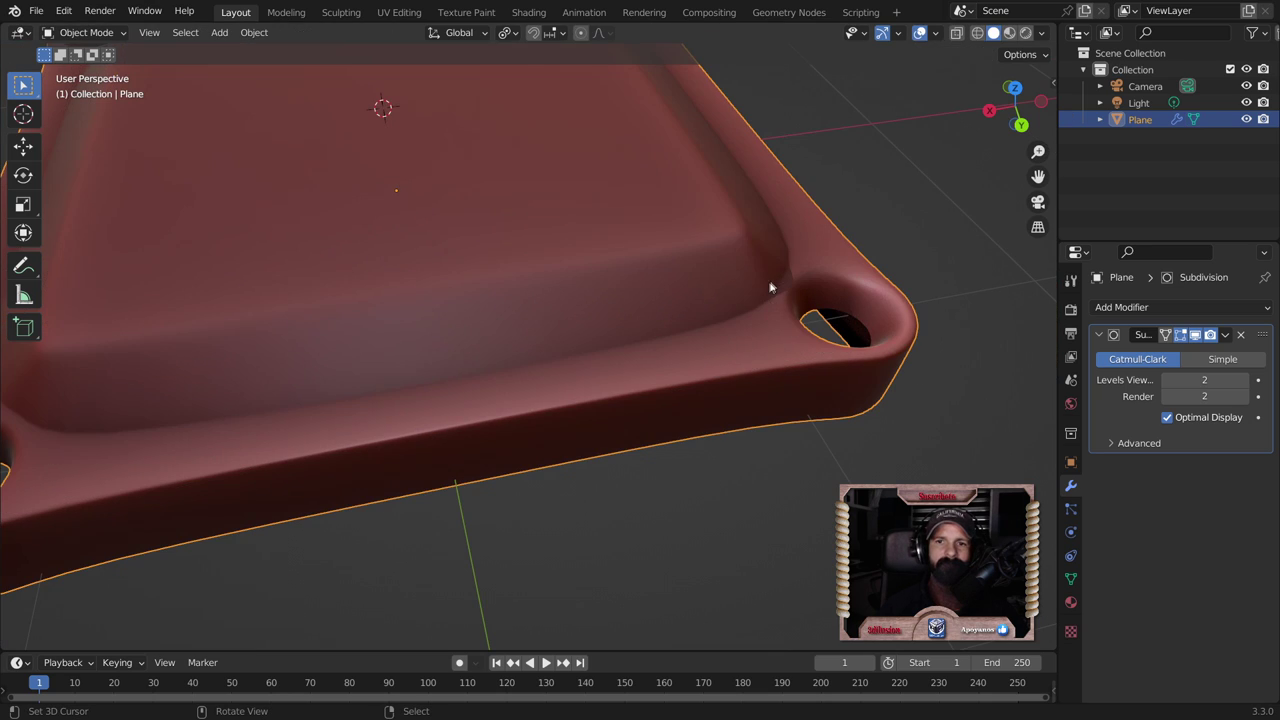
pyautogui.scroll(-5, 576, 270)
pyautogui.moveTo(698, 295); pyautogui.dragTo(464, 358, button='middle')
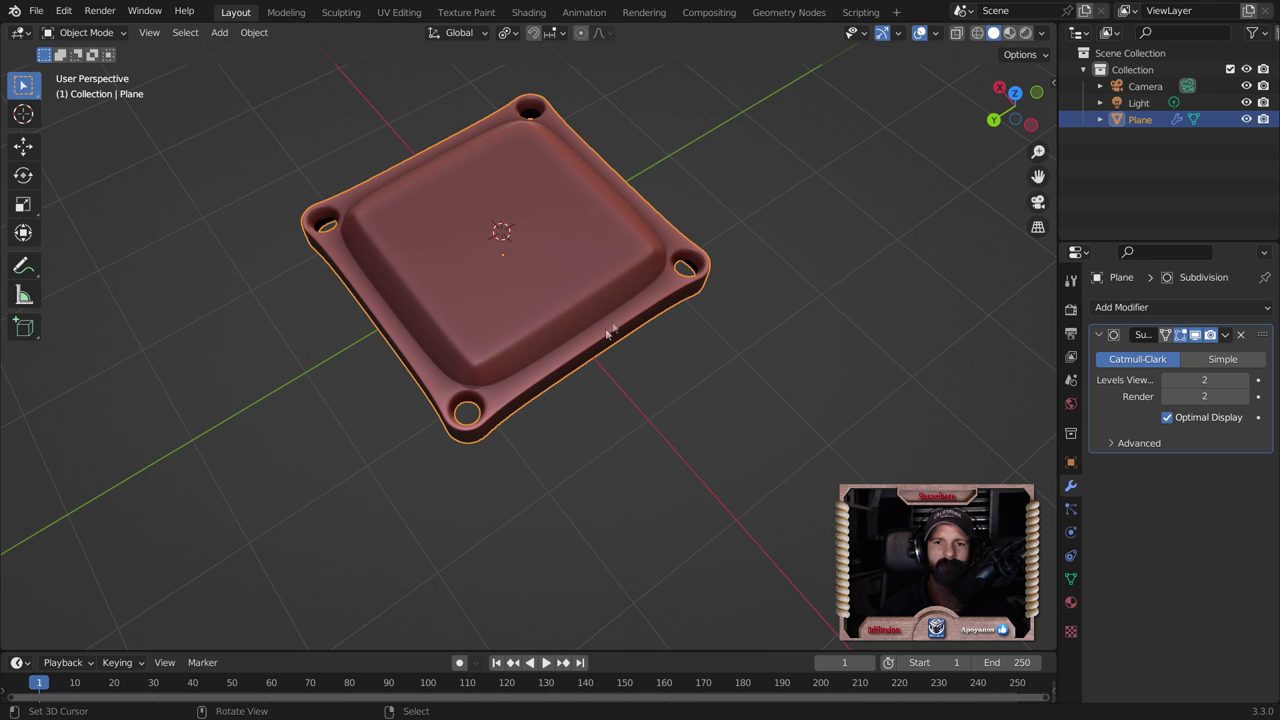
pyautogui.moveTo(600, 333)
pyautogui.mouseDown(button='middle')
pyautogui.moveTo(571, 334)
pyautogui.moveTo(631, 280)
pyautogui.moveTo(600, 317)
pyautogui.moveTo(701, 320)
pyautogui.moveTo(653, 364)
pyautogui.mouseUp(button='middle')
# Step: Select the edge loop around a corner hole's rim in Edit Mode
pyautogui.press('Tab')
pyautogui.scroll(3, 711, 420)
pyautogui.moveTo(711, 420)
pyautogui.mouseDown(button='middle')
pyautogui.moveTo(609, 328)
pyautogui.moveTo(626, 200)
pyautogui.mouseUp(button='middle')
pyautogui.scroll(4, 600, 329)
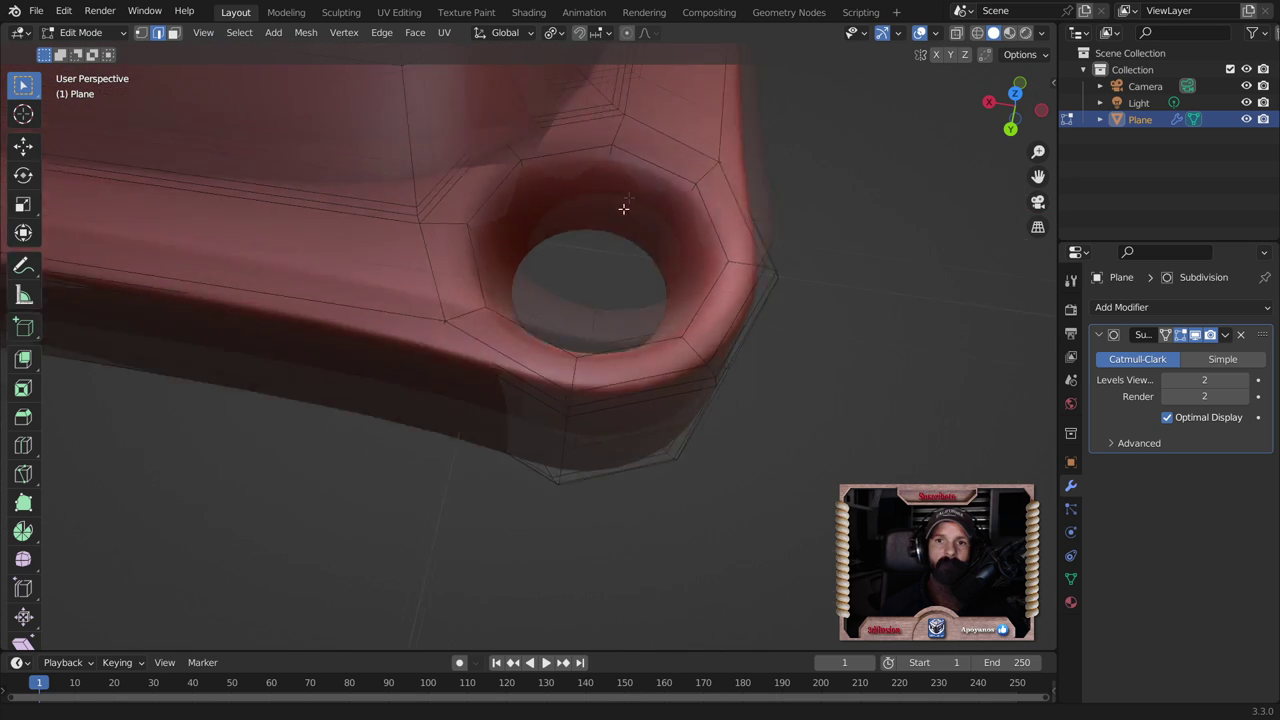
pyautogui.scroll(2, 603, 262)
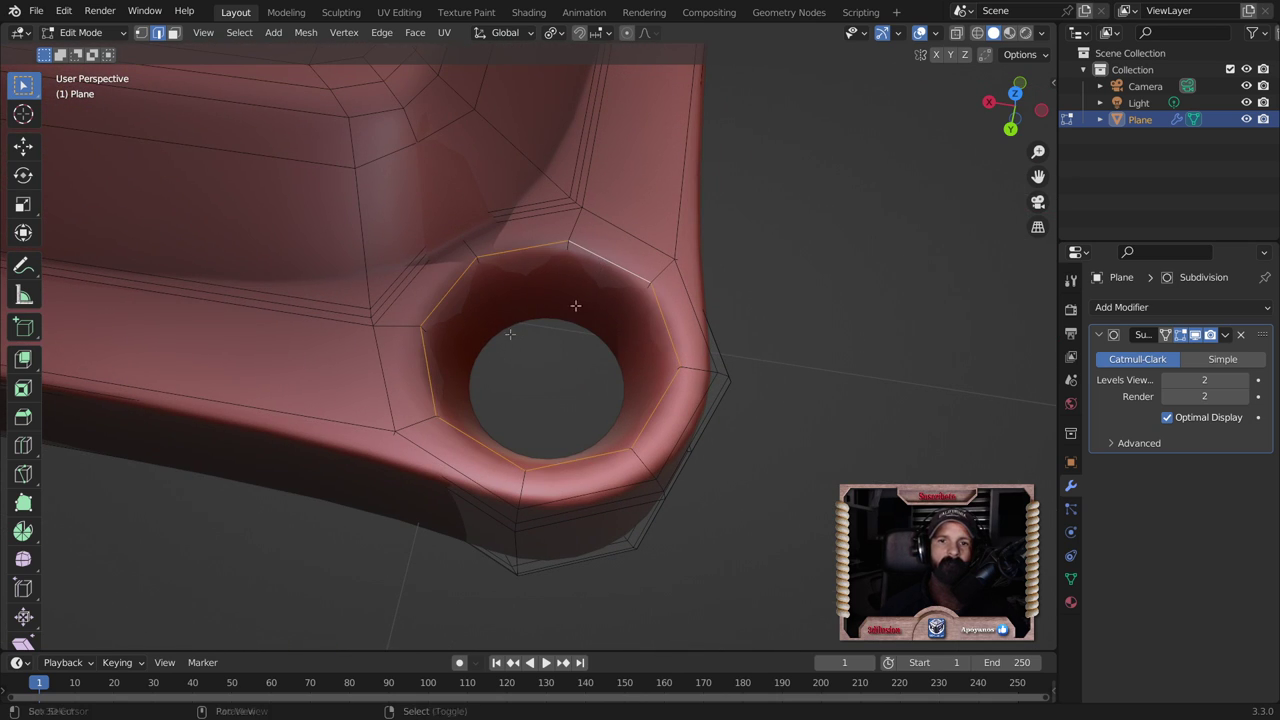
pyautogui.moveTo(577, 306); pyautogui.dragTo(598, 329, button='middle')
pyautogui.scroll(-3, 598, 329)
pyautogui.moveTo(517, 331)
pyautogui.mouseDown(button='middle')
pyautogui.moveTo(403, 243)
pyautogui.moveTo(232, 241)
pyautogui.mouseUp(button='middle')
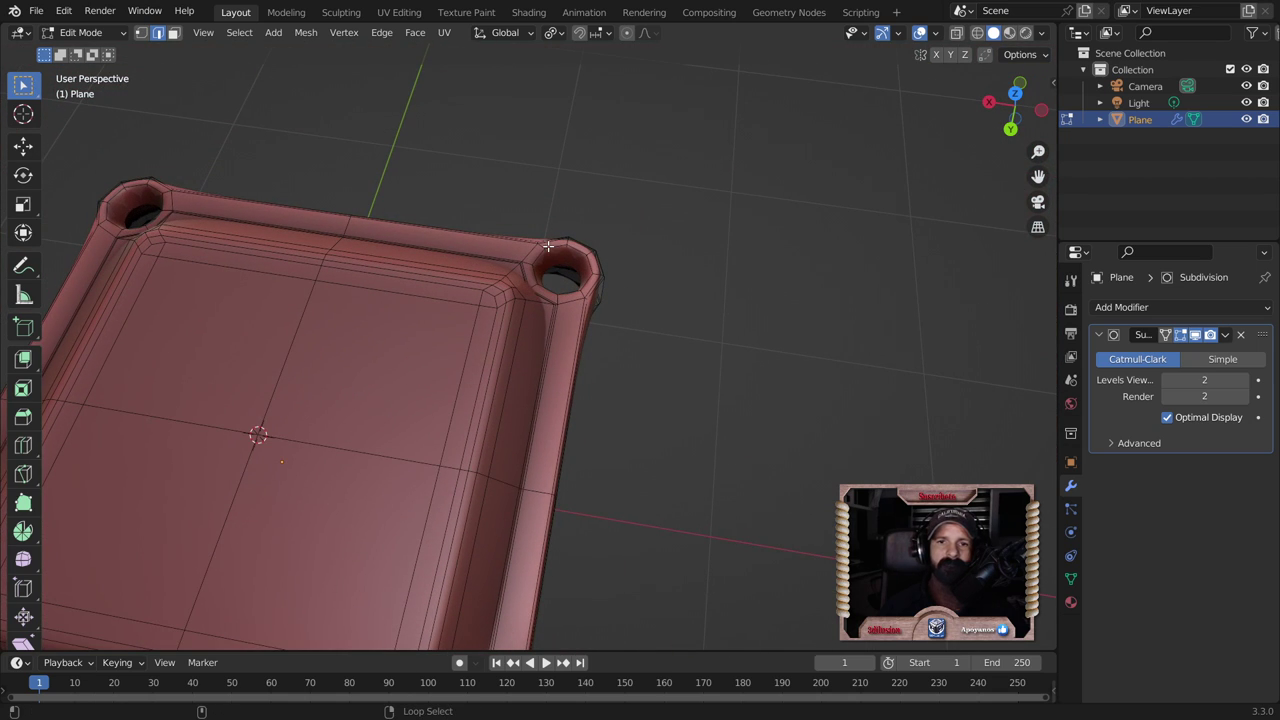
pyautogui.keyDown('alt'); pyautogui.click(136, 184); pyautogui.keyUp('alt')
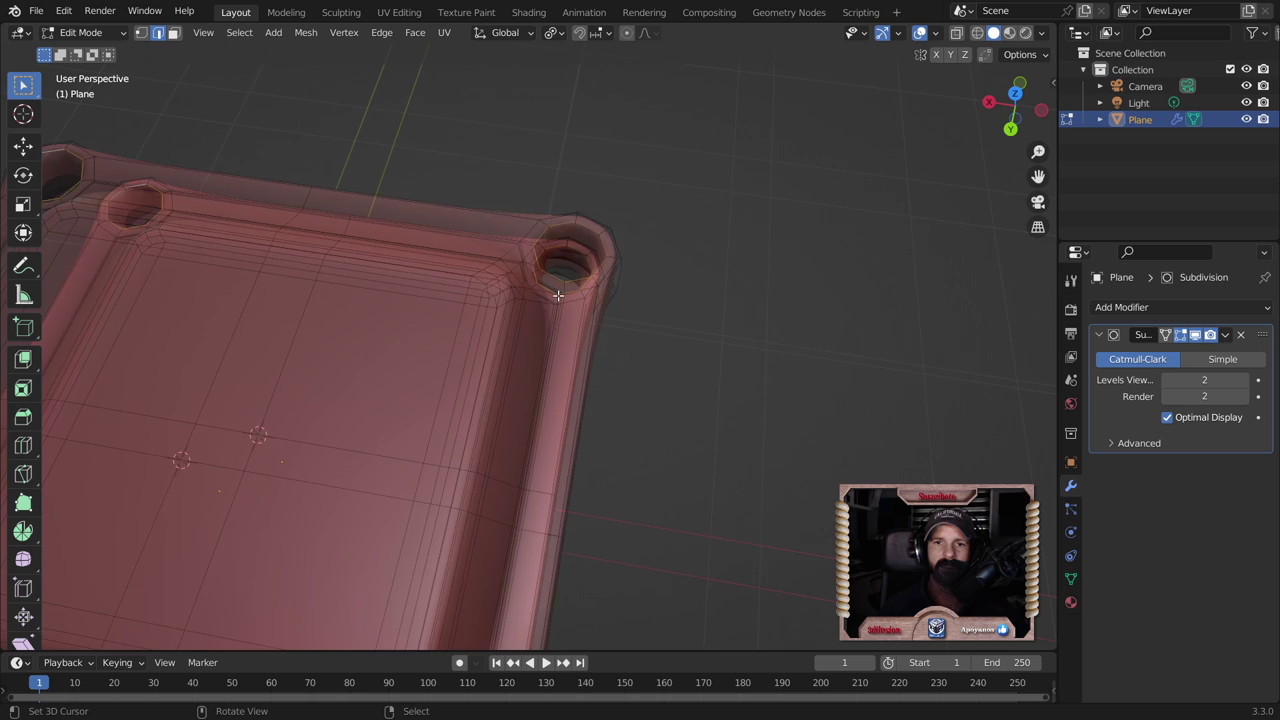
# Step: Bevel the hole's rim loop into a double loop to firm up its edge
pyautogui.scroll(5, 560, 283)
pyautogui.moveTo(560, 283); pyautogui.dragTo(511, 397, button='middle')
pyautogui.scroll(2, 511, 397)
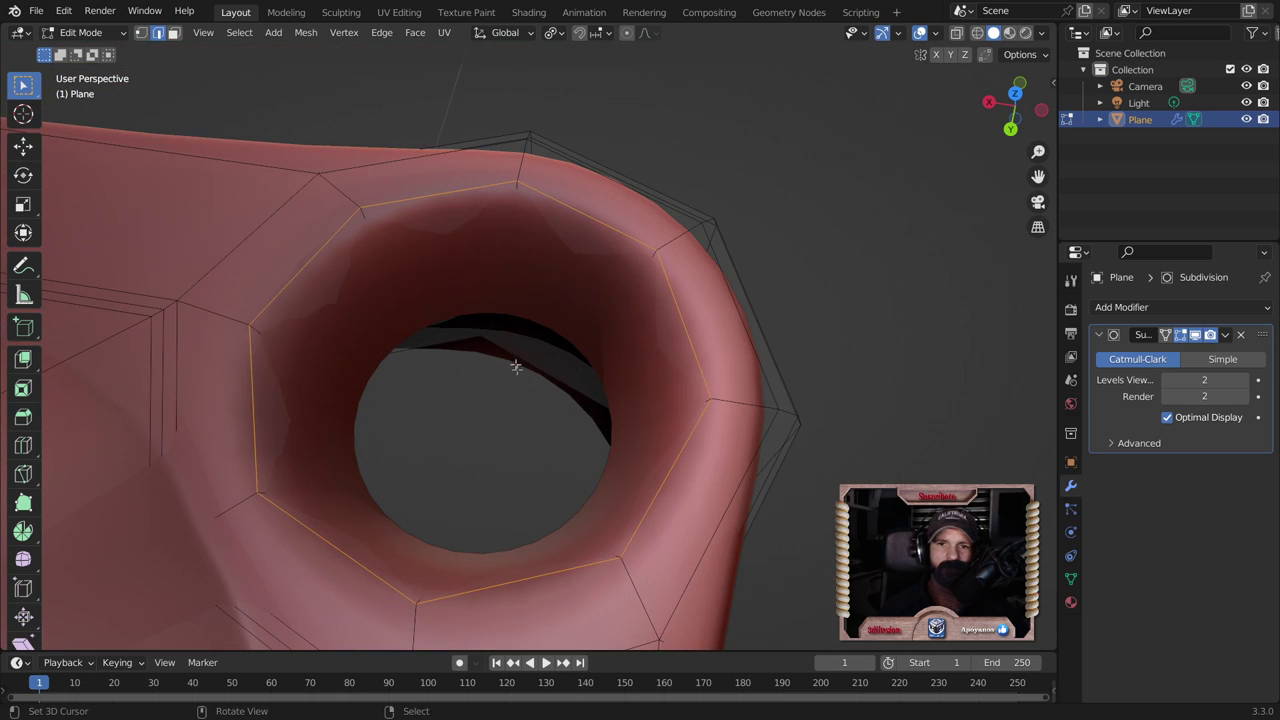
pyautogui.hotkey('ctrl', 'b')
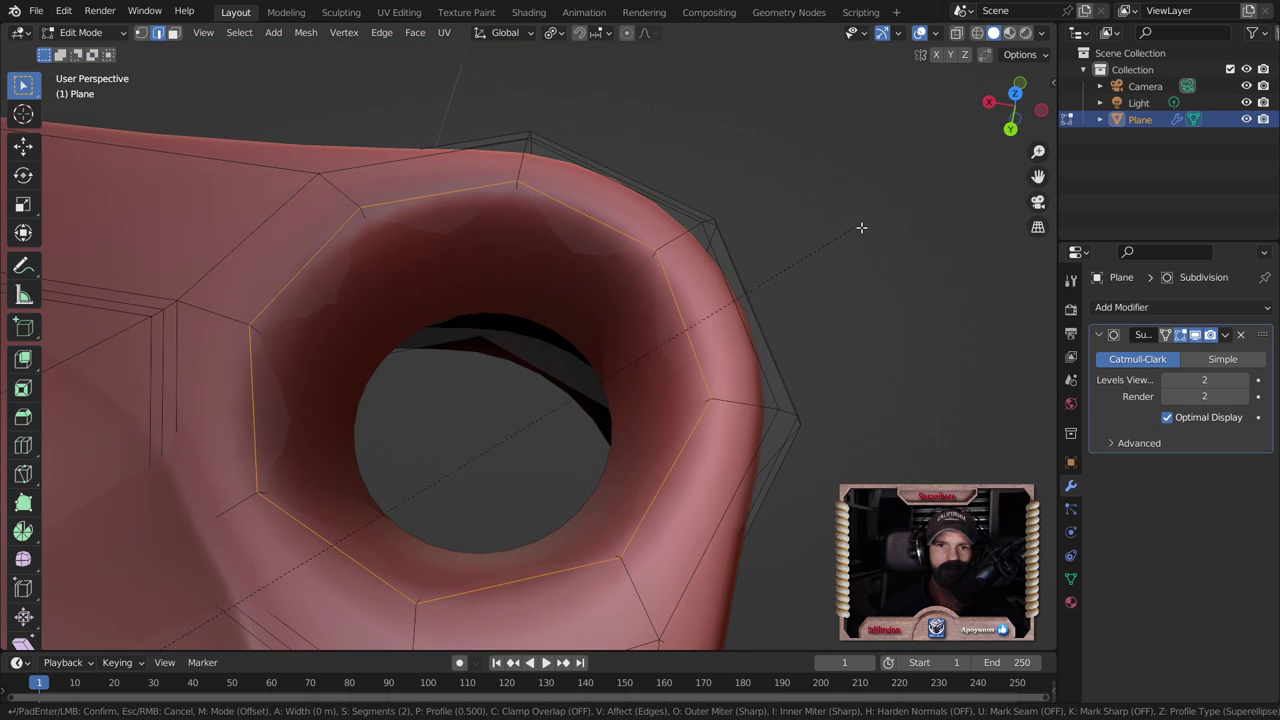
pyautogui.click(869, 228)
pyautogui.scroll(-6, 456, 252)
pyautogui.moveTo(456, 252)
pyautogui.mouseDown(button='middle')
pyautogui.moveTo(497, 287)
pyautogui.moveTo(486, 323)
pyautogui.moveTo(443, 327)
pyautogui.mouseUp(button='middle')
pyautogui.scroll(2, 497, 287)
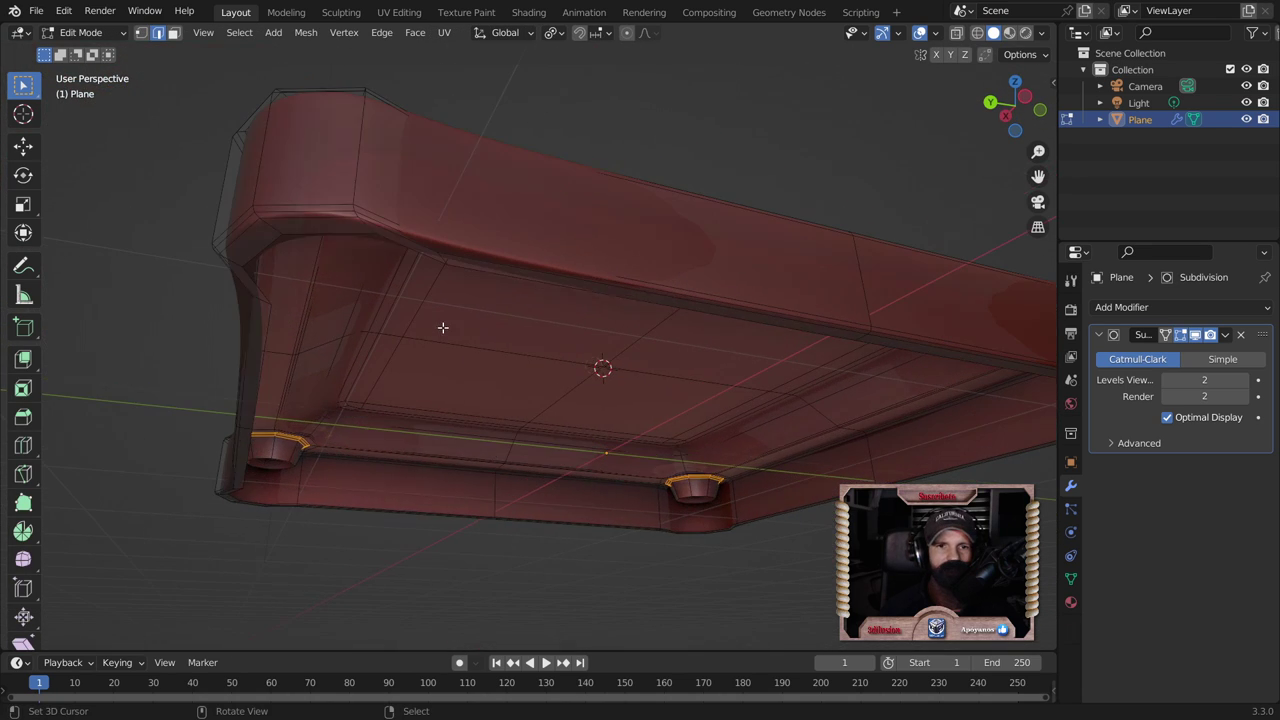
# Step: Duplicate the tray's bottom outer edge loop in place
pyautogui.click(353, 211)
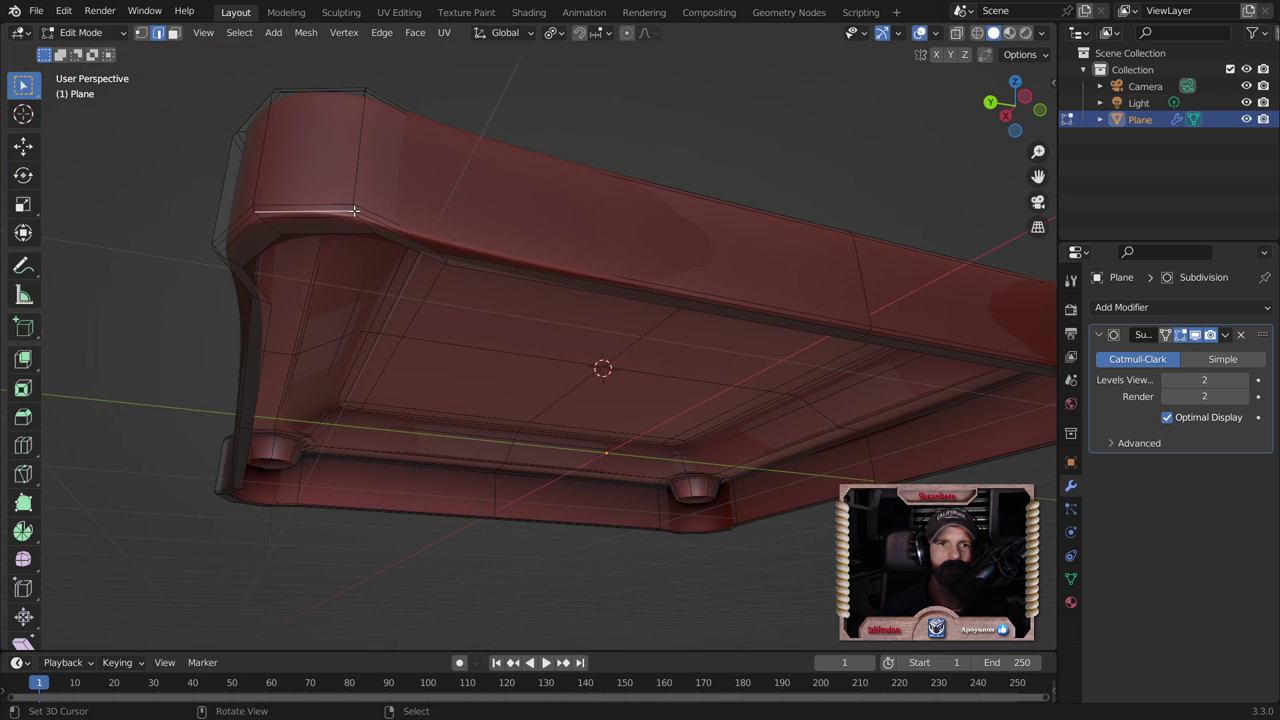
pyautogui.click(173, 32)
pyautogui.scroll(3, 389, 240)
pyautogui.moveTo(389, 240)
pyautogui.mouseDown(button='middle')
pyautogui.moveTo(528, 334)
pyautogui.moveTo(475, 306)
pyautogui.mouseUp(button='middle')
pyautogui.hotkey('shift', 'd')
pyautogui.press('Escape')
pyautogui.moveTo(401, 196); pyautogui.dragTo(528, 334, button='middle')
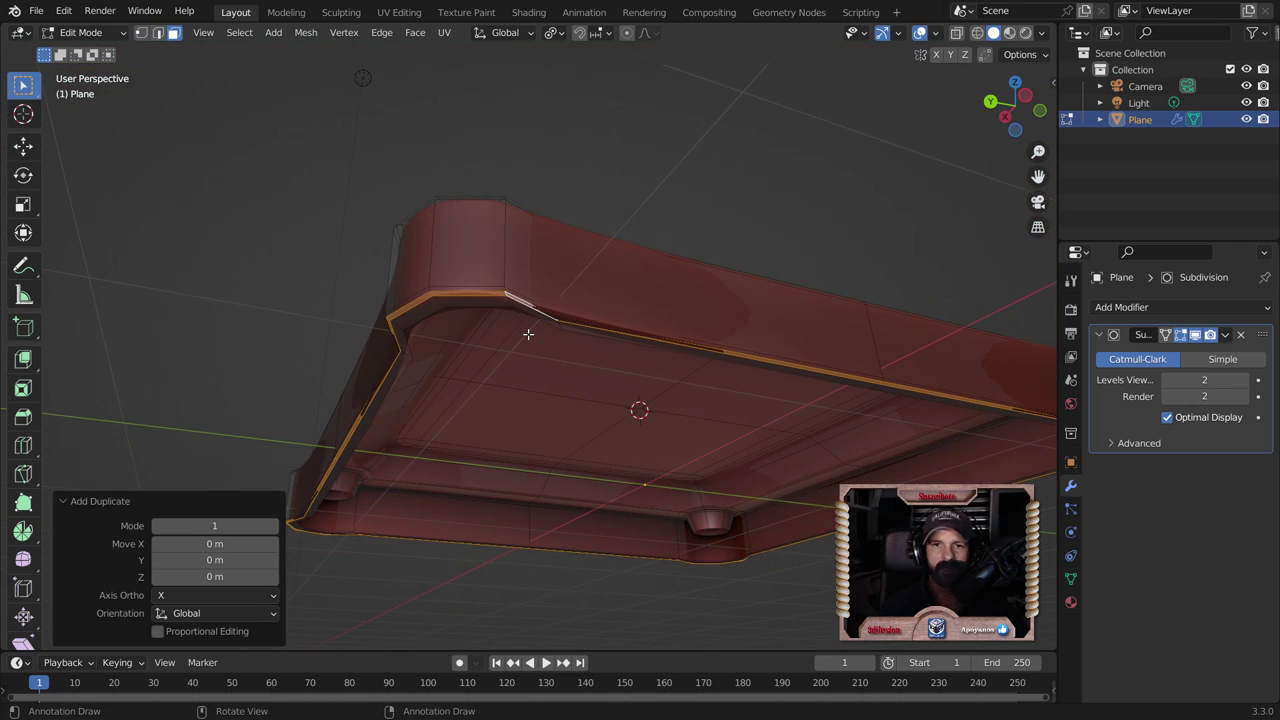
# Step: Separate the duplicated loop into its own object, Plane.001, and isolate it in local view
pyautogui.press('p')
pyautogui.click(528, 331)
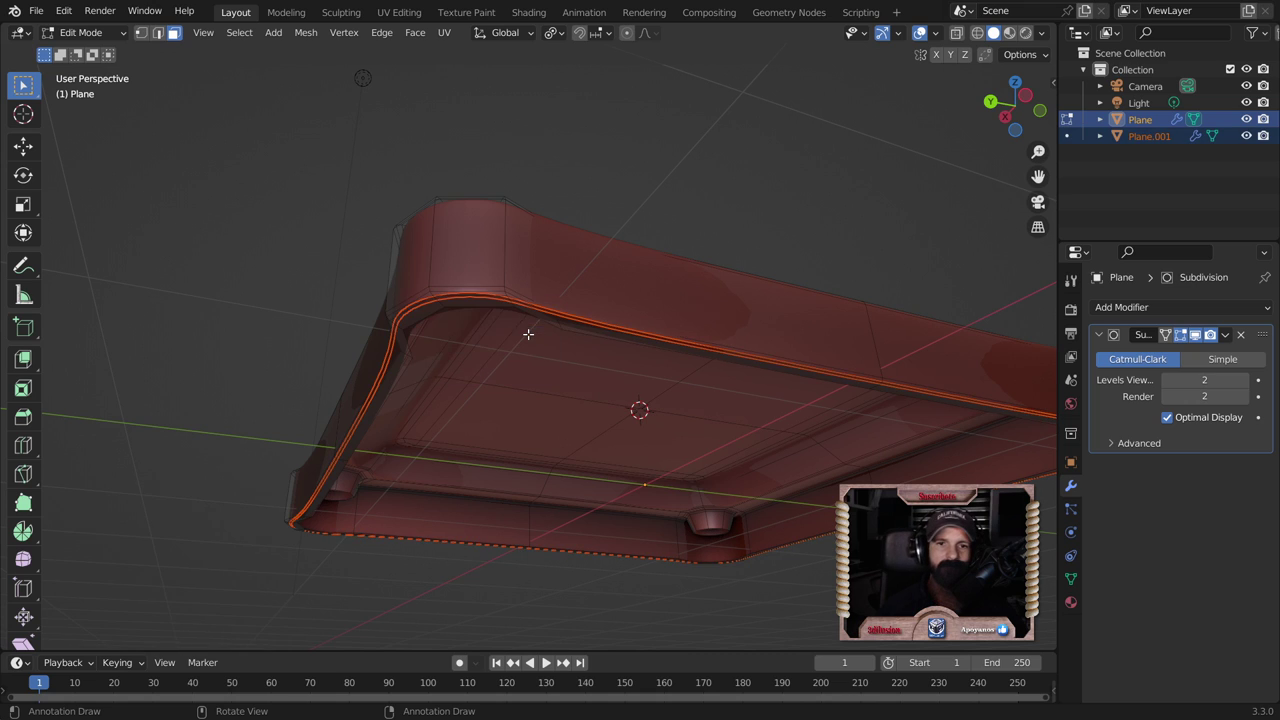
pyautogui.press('Tab')
pyautogui.click(518, 305)
pyautogui.press('KP_Divide')
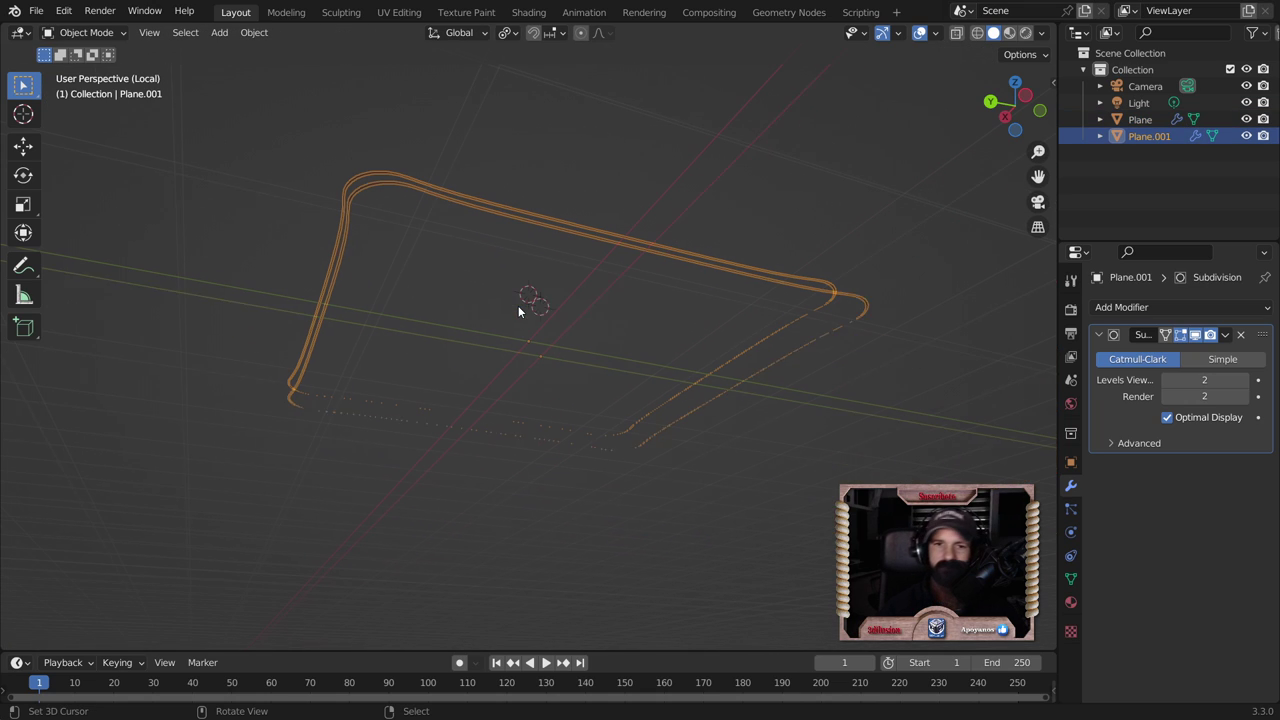
# Step: In Edit Mode, select Plane.001's whole rounded-square edge loop
pyautogui.moveTo(488, 255)
pyautogui.mouseDown(button='middle')
pyautogui.moveTo(562, 387)
pyautogui.moveTo(664, 453)
pyautogui.mouseUp(button='middle')
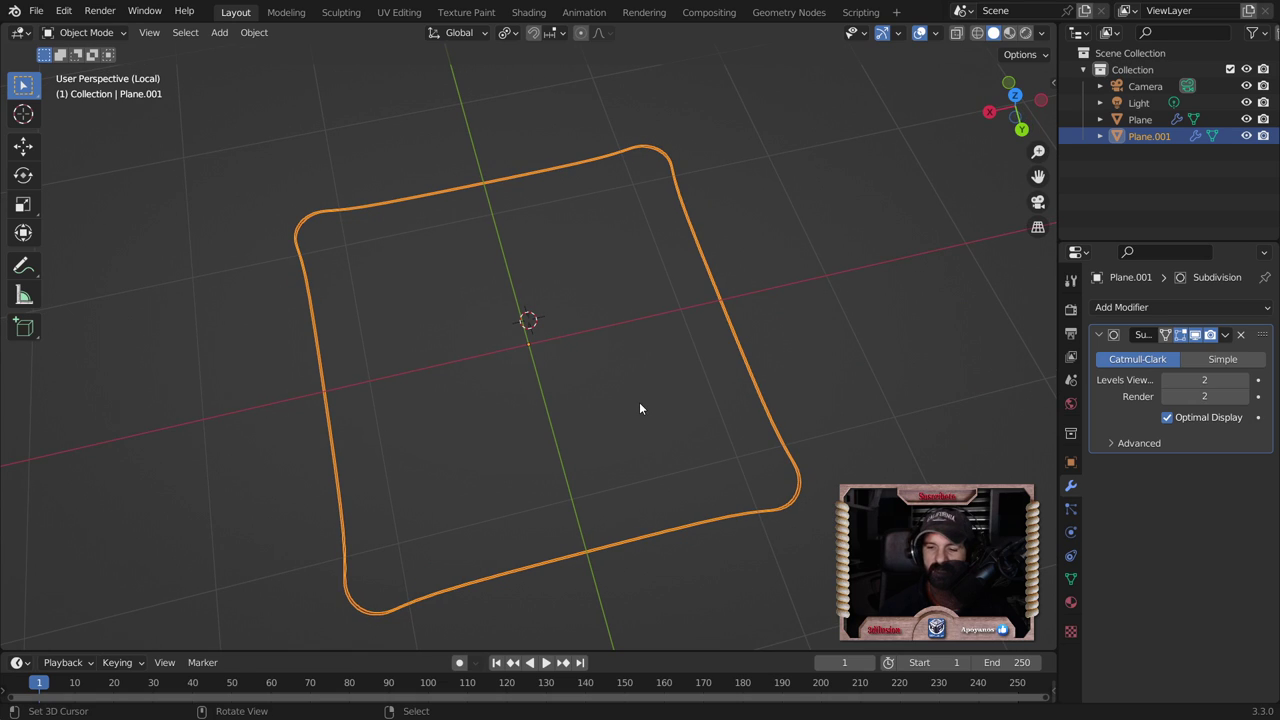
pyautogui.press('Tab')
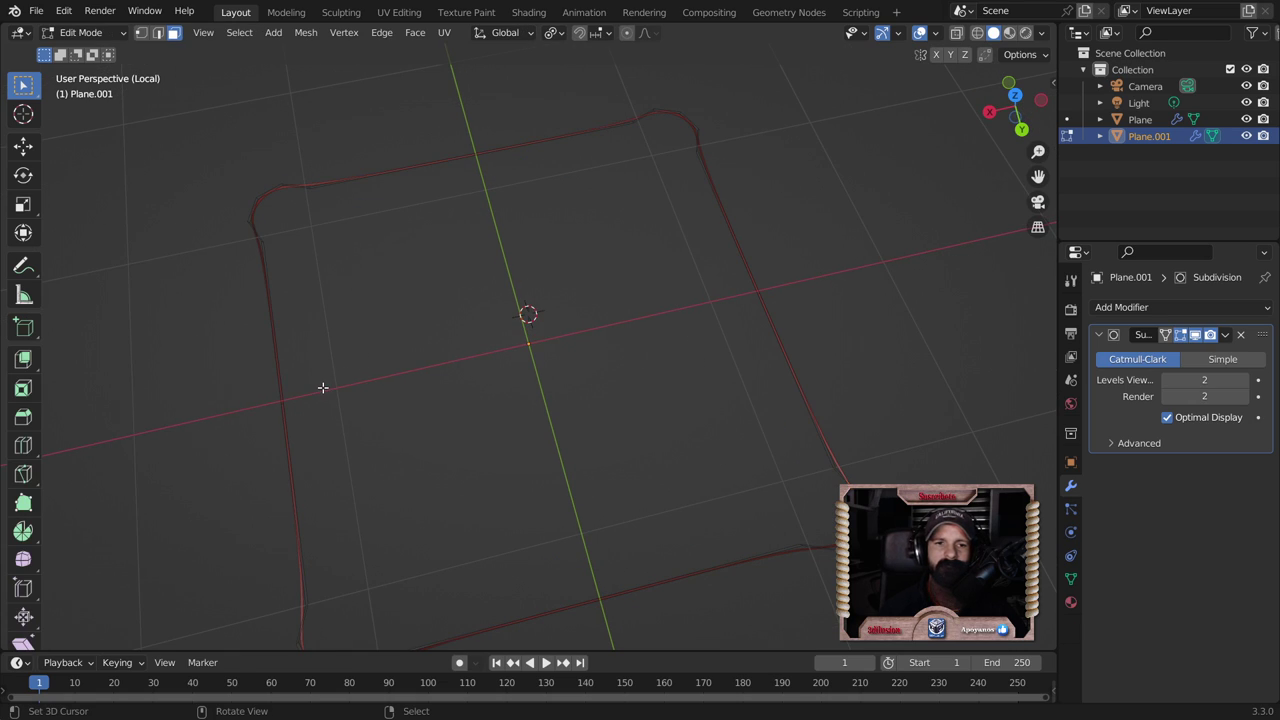
pyautogui.moveTo(288, 410); pyautogui.dragTo(368, 349, button='middle')
pyautogui.scroll(3, 469, 346)
pyautogui.scroll(2, 469, 346)
pyautogui.click(157, 32)
pyautogui.click(399, 259)
pyautogui.keyDown('alt'); pyautogui.click(400, 263); pyautogui.keyUp('alt')
# Step: Fill the loop with a single face (F) and view the smoothed sheet in Object Mode
pyautogui.scroll(-3, 480, 400)
pyautogui.scroll(-2, 490, 400)
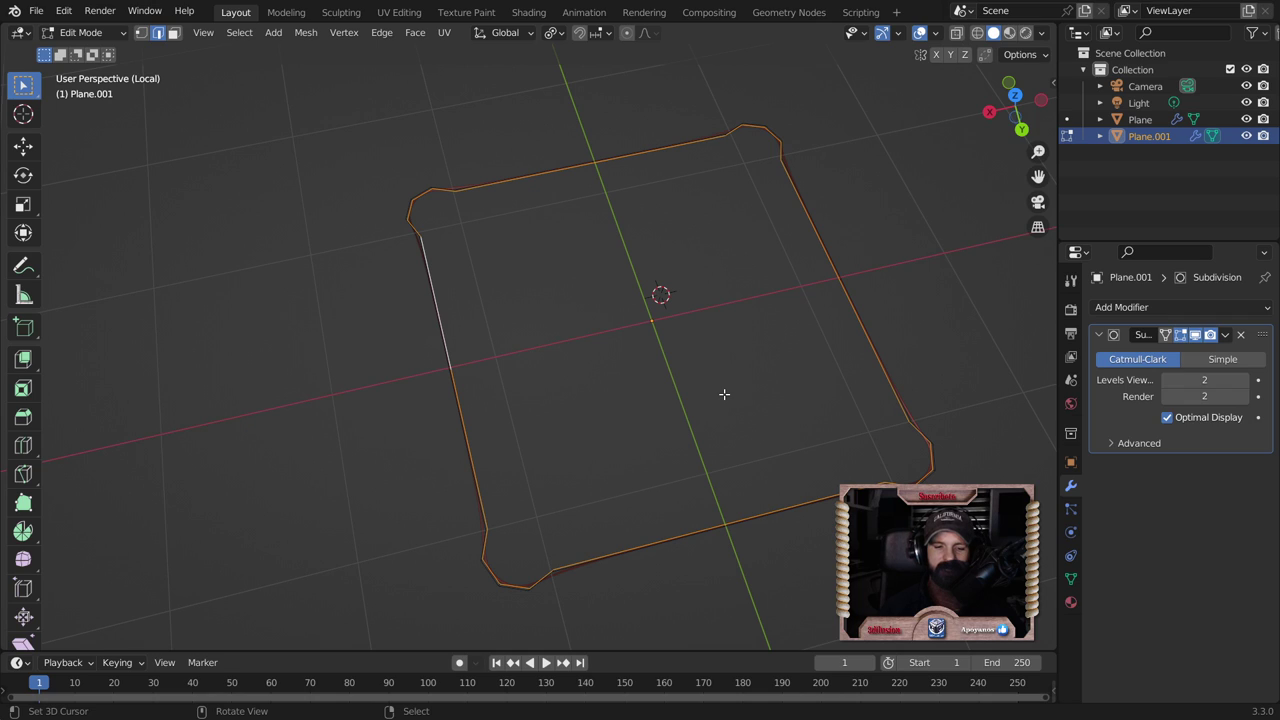
pyautogui.press('f')
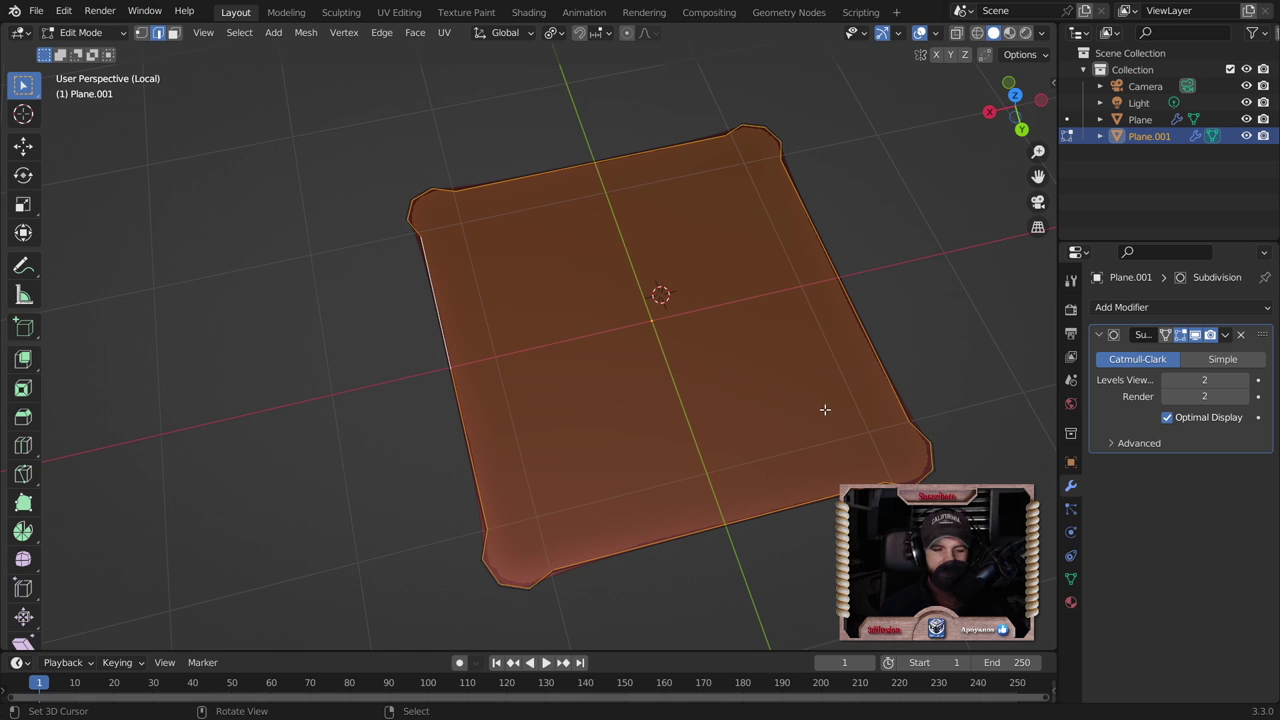
pyautogui.press('Tab')
pyautogui.moveTo(822, 409); pyautogui.dragTo(731, 340, button='middle')
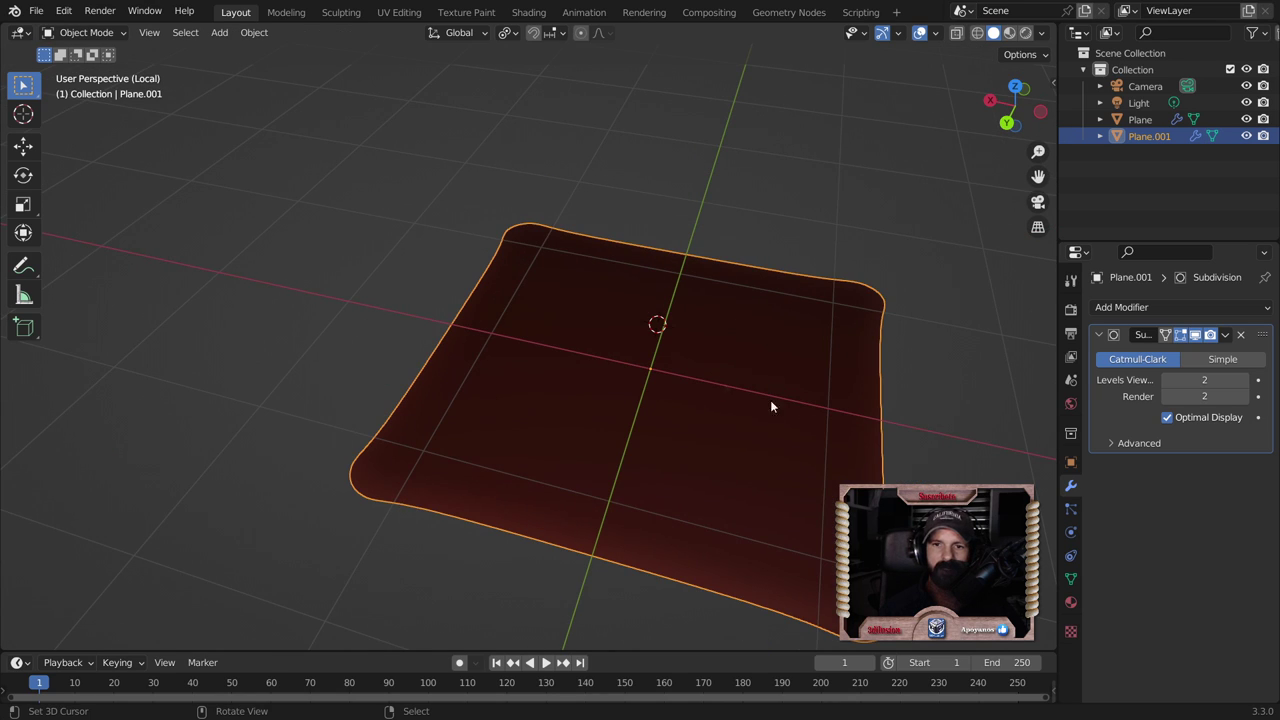
# Step: Inset the plane's whole face with a 0.08312 m thick border
pyautogui.moveTo(770, 405); pyautogui.dragTo(752, 271, button='middle')
pyautogui.press('Tab')
pyautogui.scroll(3, 686, 289)
pyautogui.scroll(3, 680, 309)
pyautogui.press('a')
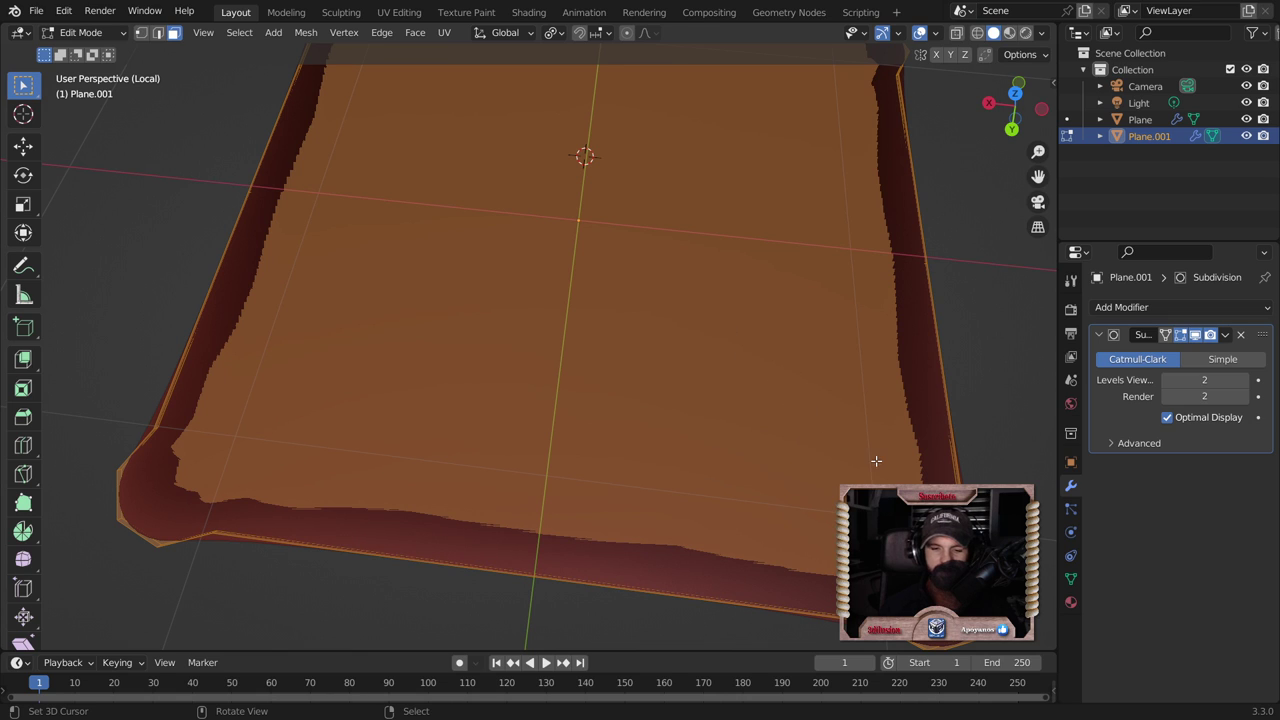
pyautogui.press('i')
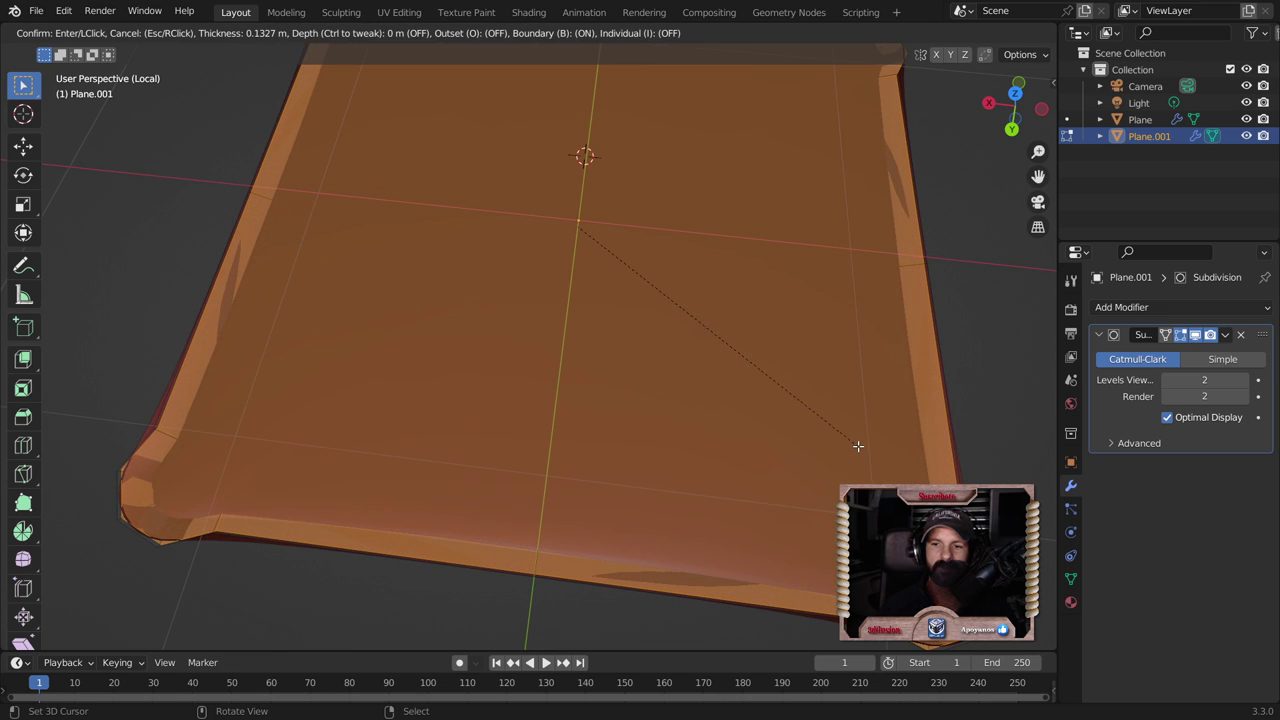
pyautogui.click(880, 451)
# Step: Inspect the inset corner, then select the top-right inner corner vertex in vertex mode
pyautogui.scroll(-3, 884, 446)
pyautogui.moveTo(843, 323); pyautogui.dragTo(706, 211, button='middle')
pyautogui.scroll(2, 713, 260)
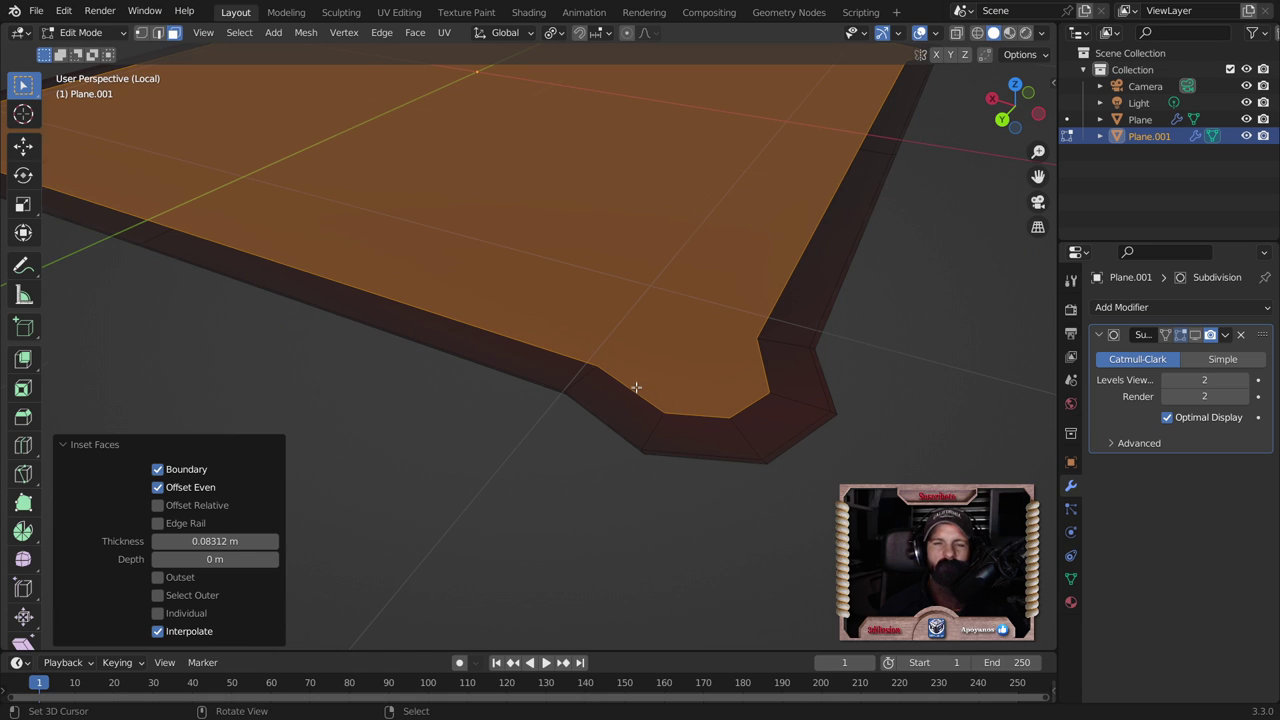
pyautogui.scroll(-4, 636, 387)
pyautogui.moveTo(640, 400); pyautogui.dragTo(676, 494, button='middle')
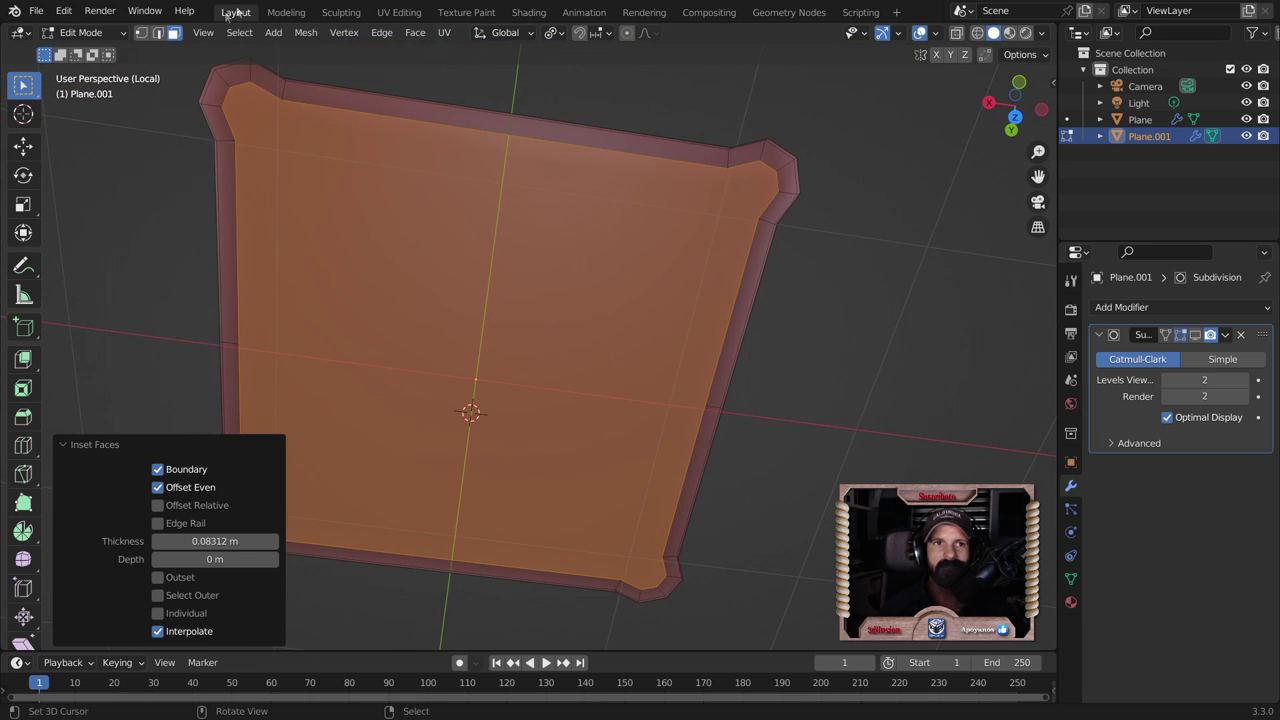
pyautogui.click(140, 34)
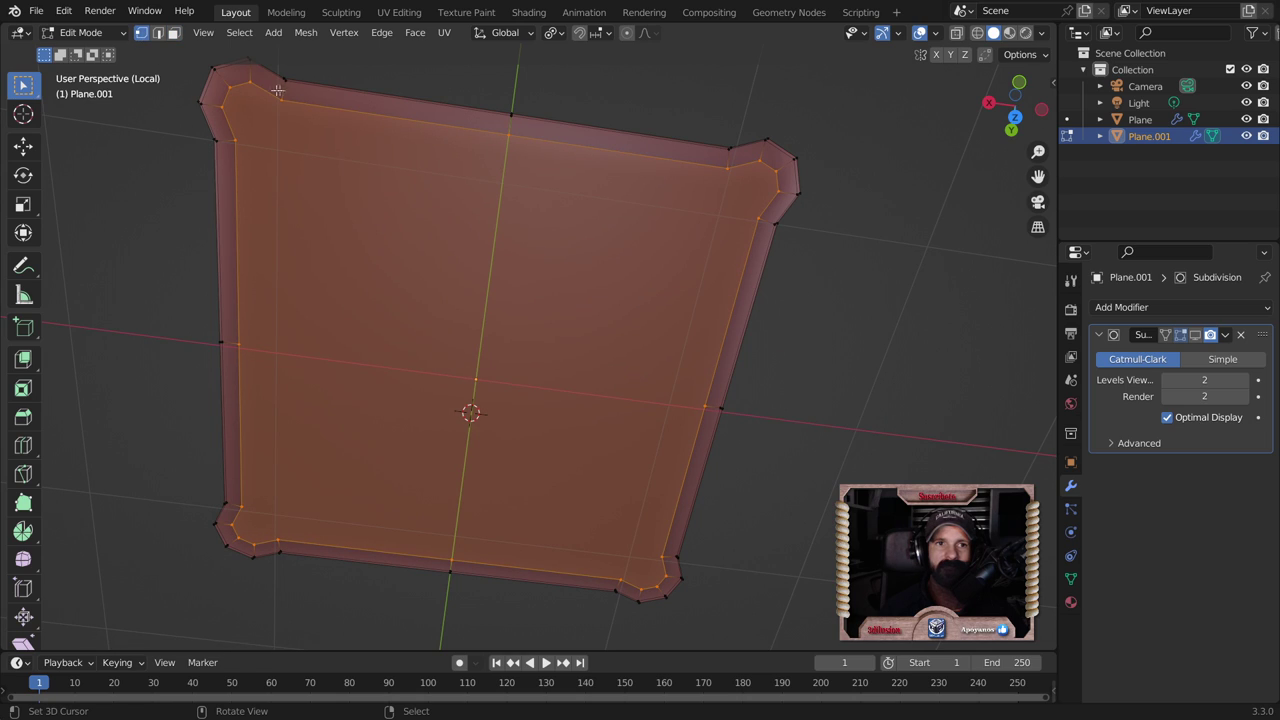
pyautogui.click(716, 181)
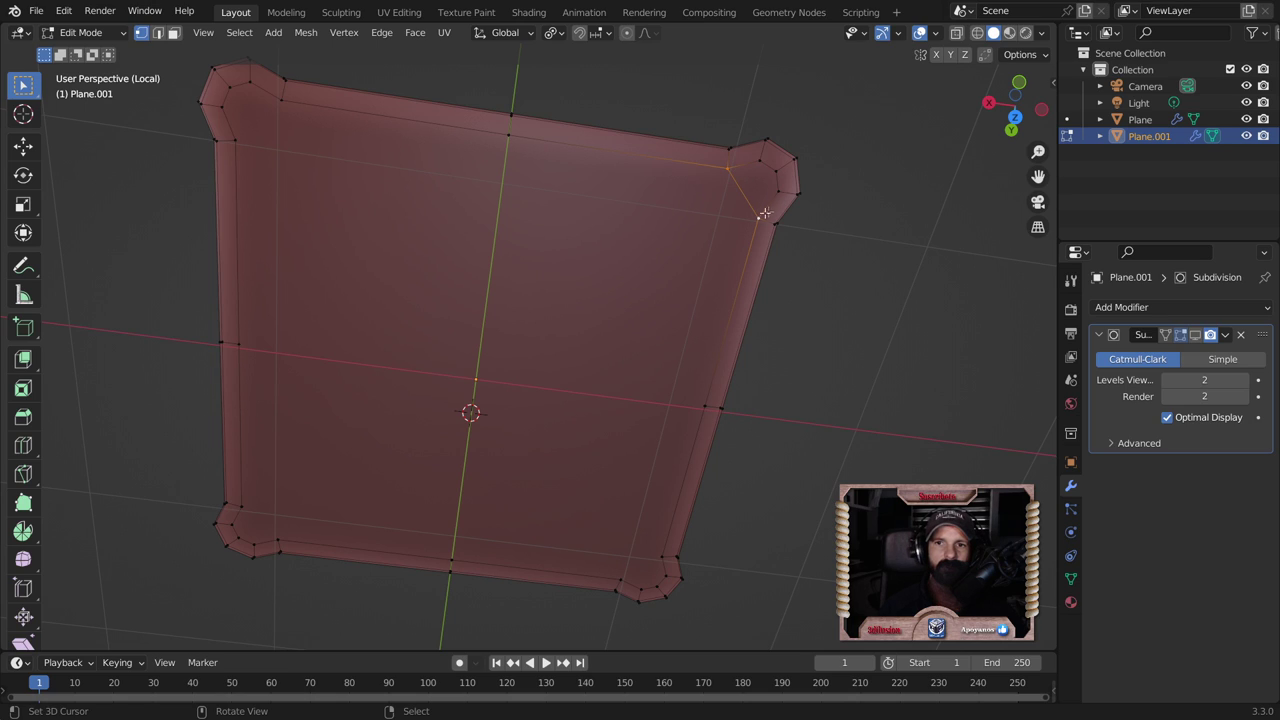
# Step: Connect the top-left and bottom-right inner corners with a diagonal edge
pyautogui.click(280, 106)
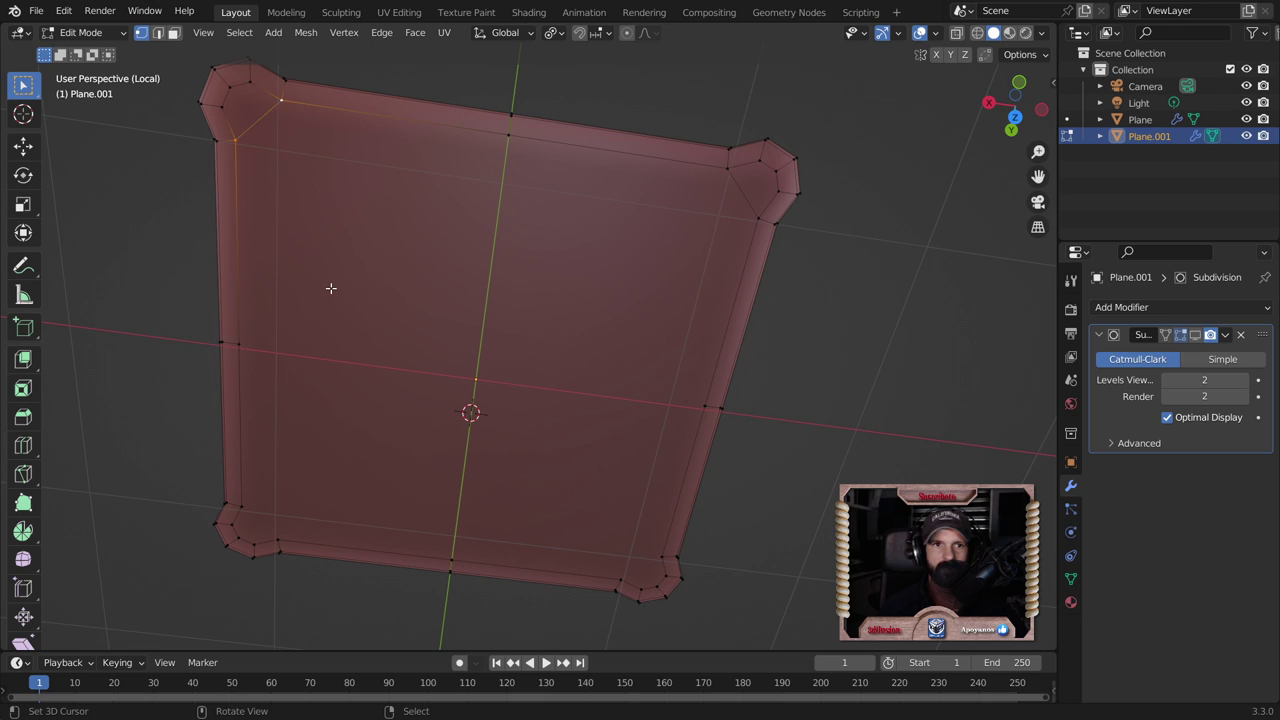
pyautogui.scroll(-3, 280, 110)
pyautogui.keyDown('shift'); pyautogui.click(338, 455); pyautogui.keyUp('shift')
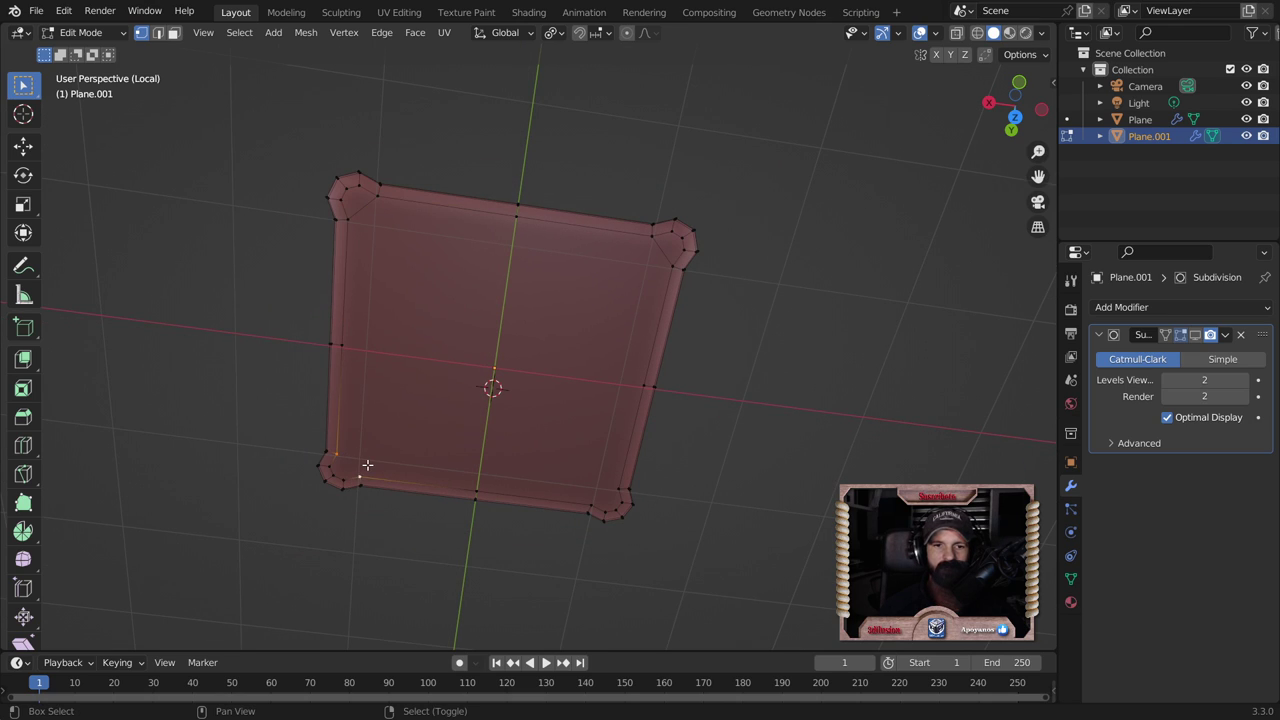
pyautogui.click(576, 501)
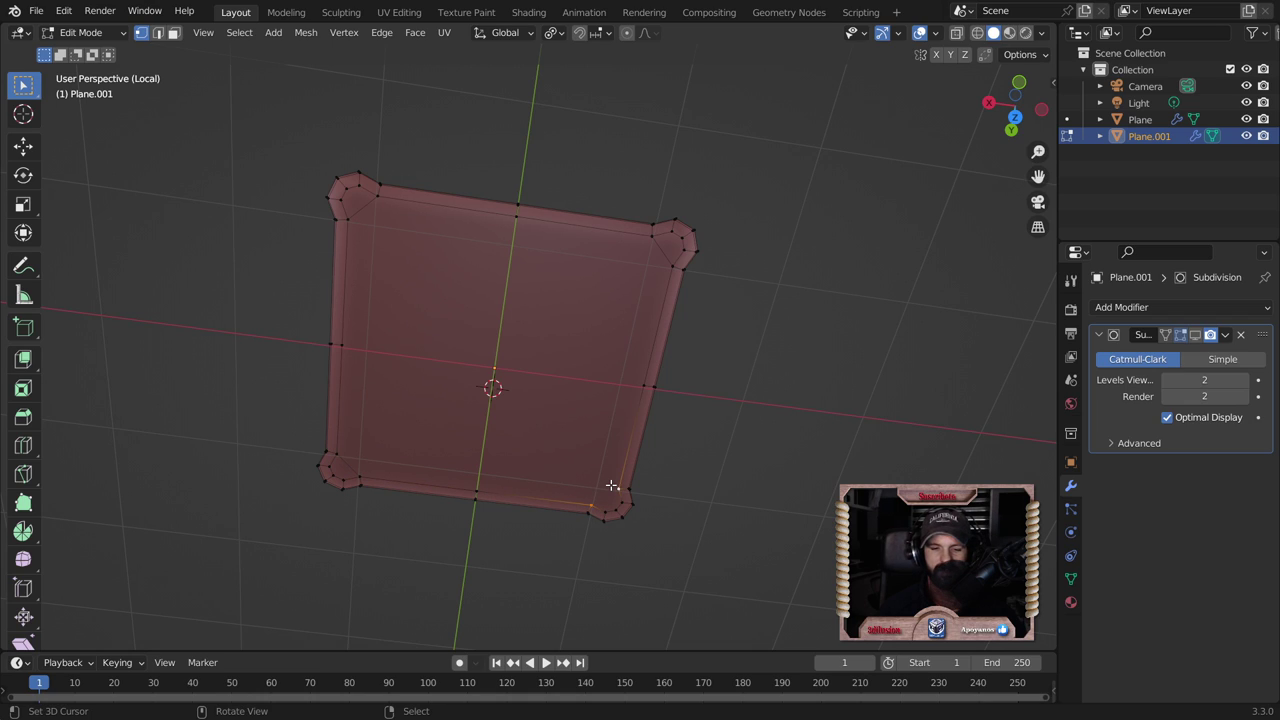
pyautogui.keyDown('shift'); pyautogui.click(593, 489); pyautogui.keyUp('shift')
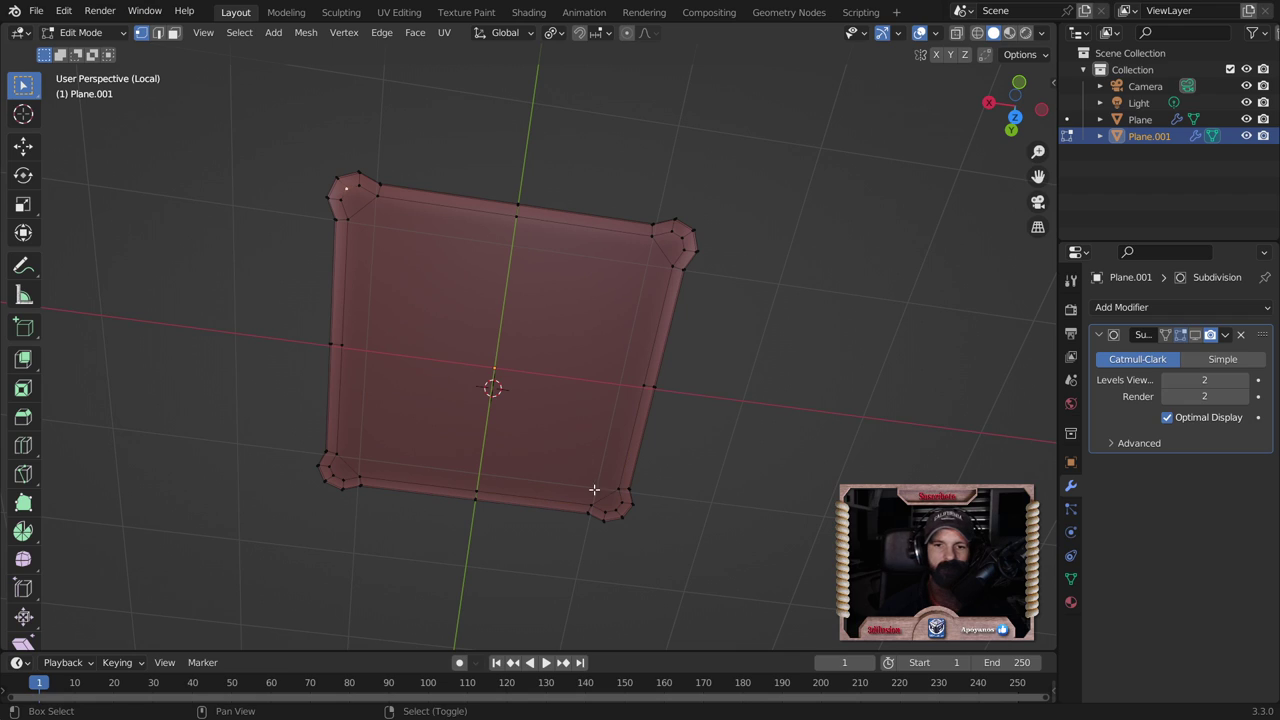
pyautogui.keyDown('shift'); pyautogui.click(613, 502); pyautogui.keyUp('shift')
pyautogui.press('j')
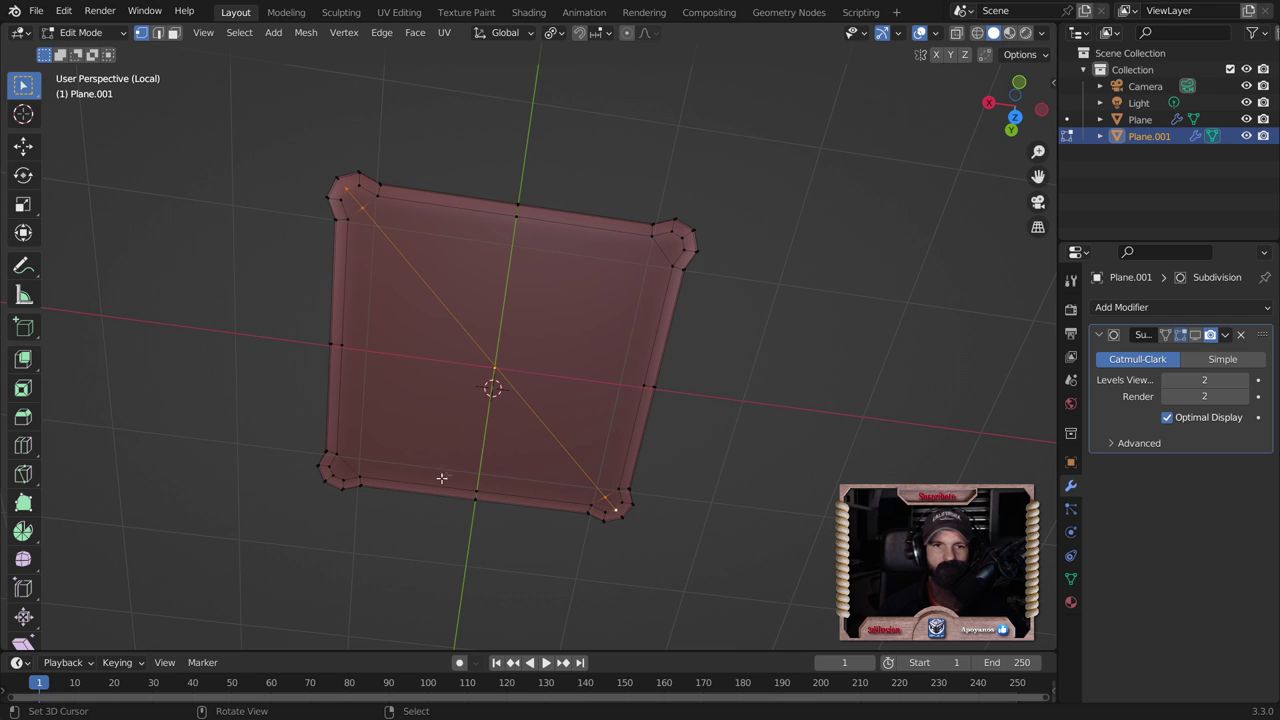
# Step: Add the second diagonal from the bottom-left inner corner, then select one triangular face
pyautogui.click(340, 472)
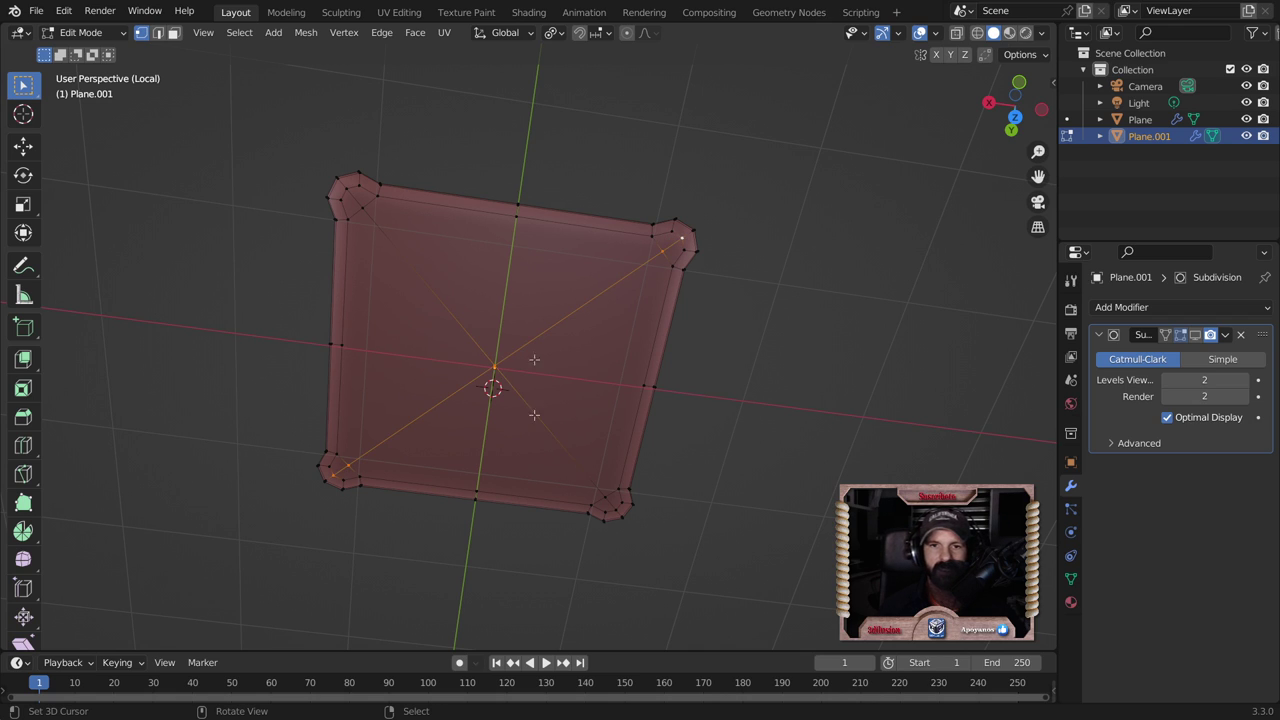
pyautogui.press('j')
pyautogui.moveTo(574, 444); pyautogui.dragTo(538, 371, button='middle')
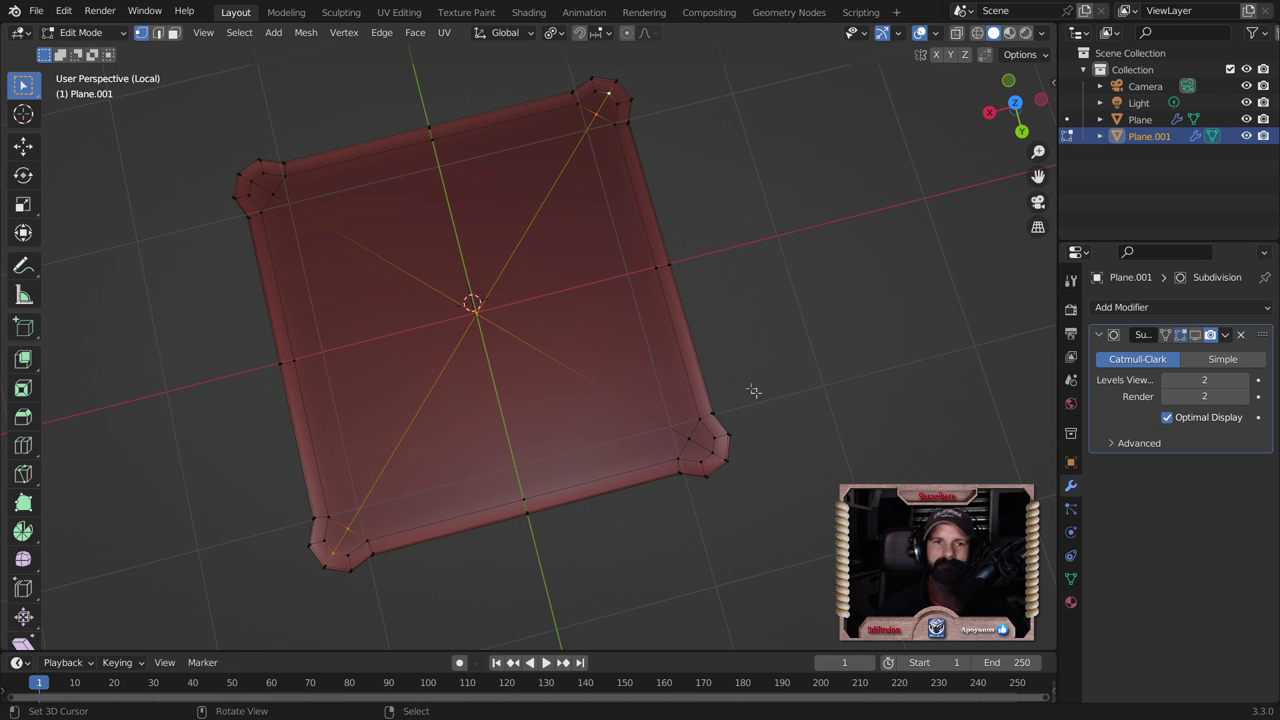
pyautogui.press('3')
pyautogui.moveTo(751, 391); pyautogui.dragTo(590, 398, button='middle')
pyautogui.click(590, 398)
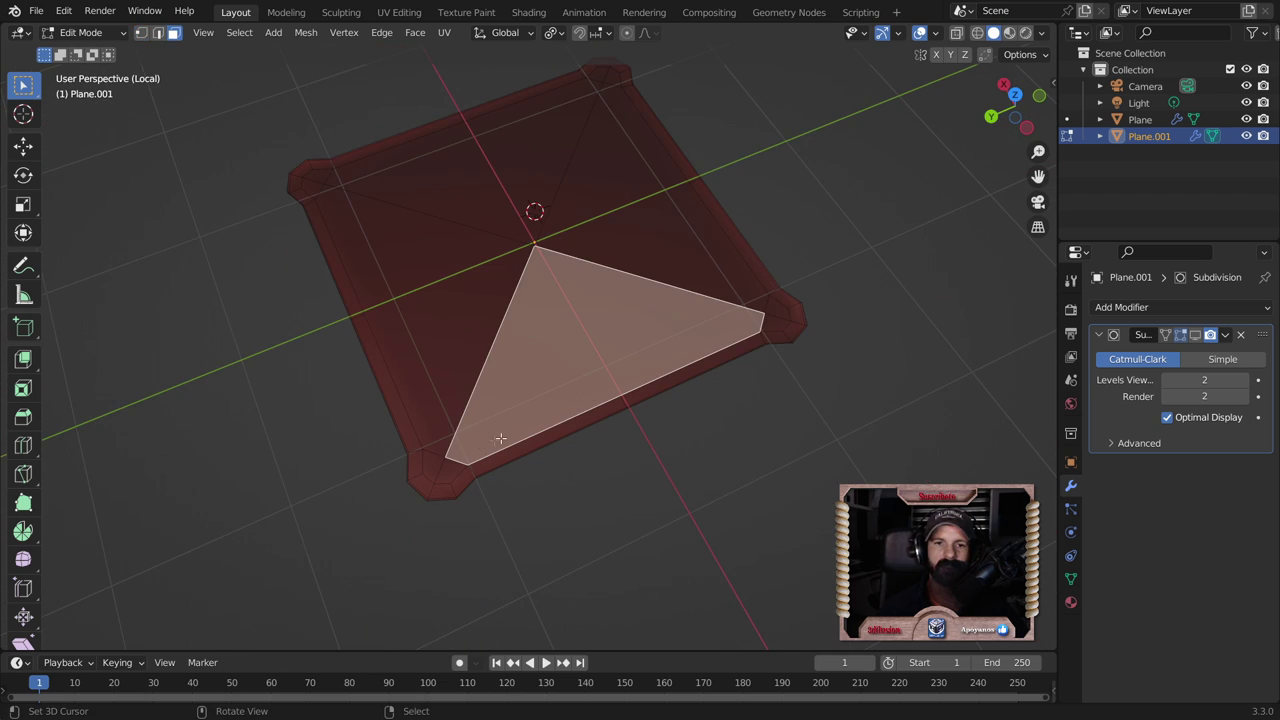
# Step: Select the edges of the bottom triangle around the lower-left and right corners
pyautogui.scroll(1, 497, 439)
pyautogui.click(157, 32)
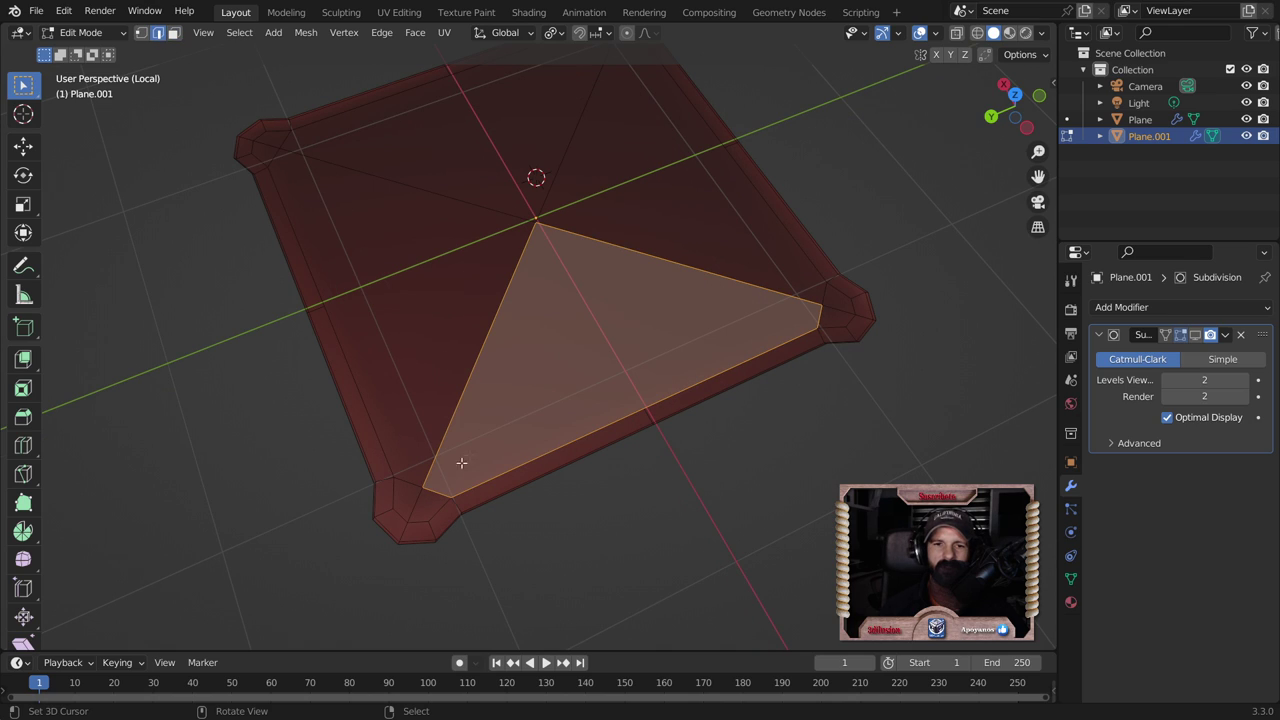
pyautogui.click(440, 492)
pyautogui.keyDown('shift'); pyautogui.click(520, 456); pyautogui.keyUp('shift')
pyautogui.keyDown('shift'); pyautogui.click(664, 396); pyautogui.keyUp('shift')
pyautogui.keyDown('shift'); pyautogui.click(724, 274); pyautogui.keyUp('shift')
pyautogui.keyDown('shift'); pyautogui.click(814, 323); pyautogui.keyUp('shift')
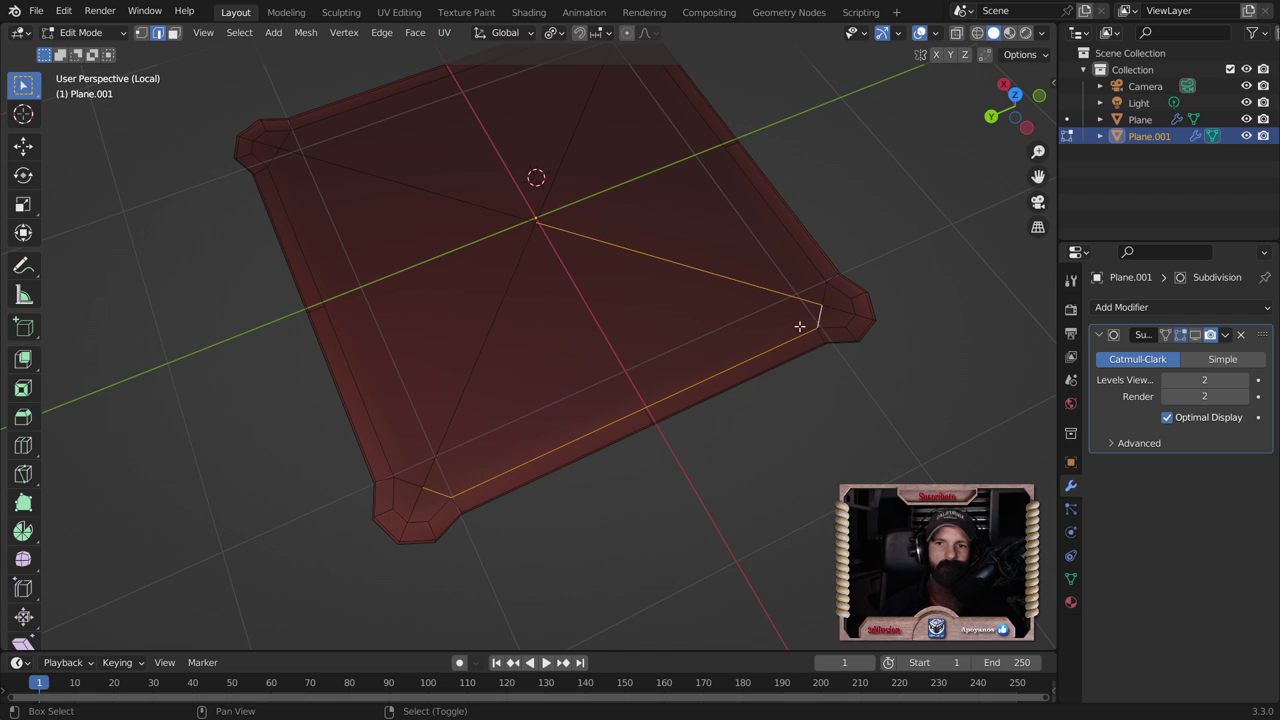
pyautogui.keyDown('shift'); pyautogui.click(501, 338); pyautogui.keyUp('shift')
# Step: Connect the lower-left vertex to the right-corner and top-left vertices with new edges
pyautogui.click(141, 32)
pyautogui.click(420, 487)
pyautogui.keyDown('shift'); pyautogui.click(814, 300); pyautogui.keyUp('shift')
pyautogui.press('j')
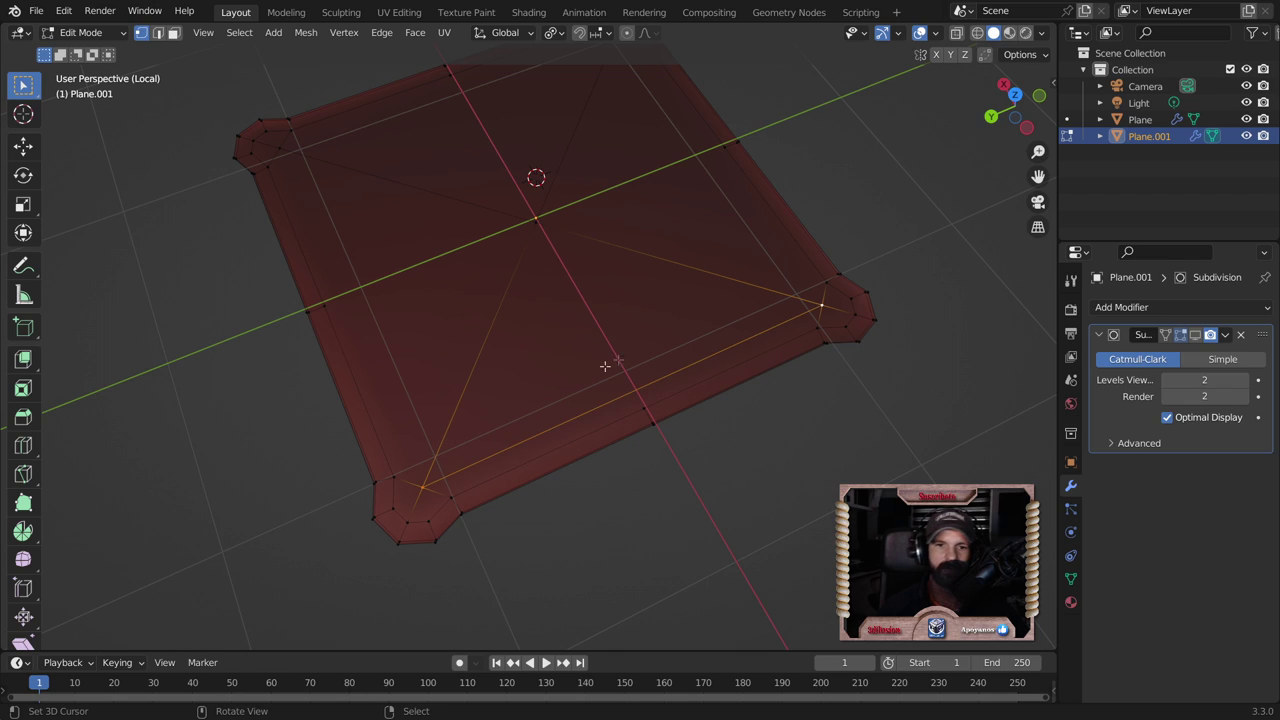
pyautogui.click(426, 479)
pyautogui.keyDown('shift'); pyautogui.click(291, 138); pyautogui.keyUp('shift')
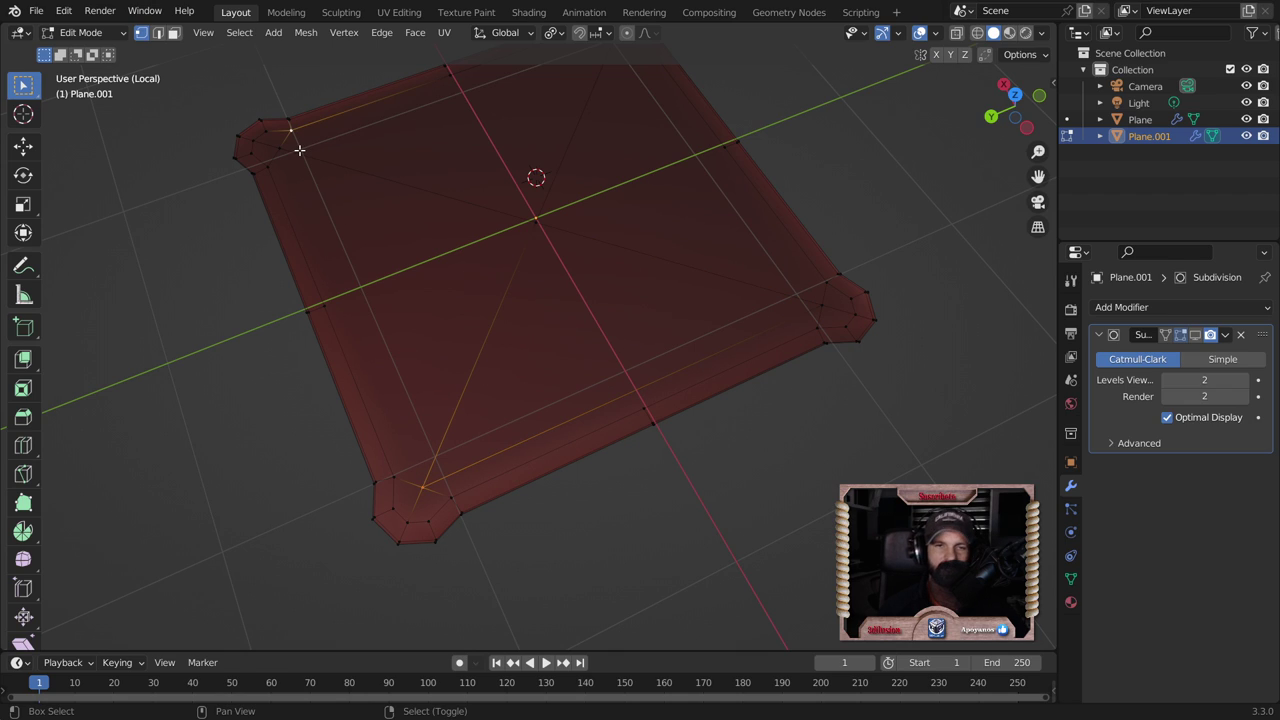
pyautogui.press('j')
pyautogui.keyDown('shift'); pyautogui.click(423, 481); pyautogui.keyUp('shift')
pyautogui.press('j')
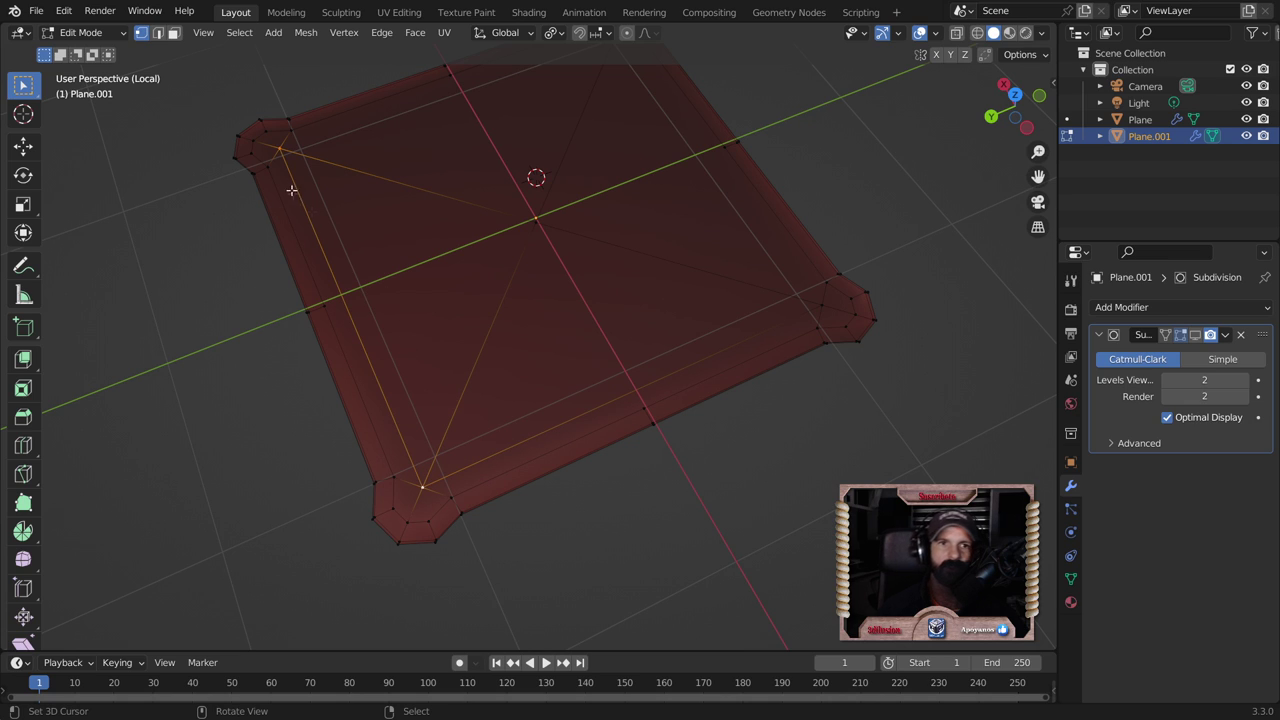
# Step: Join the top-left corner vertex to the top corner vertex with an edge
pyautogui.moveTo(426, 461); pyautogui.dragTo(295, 287, button='middle')
pyautogui.click(270, 285)
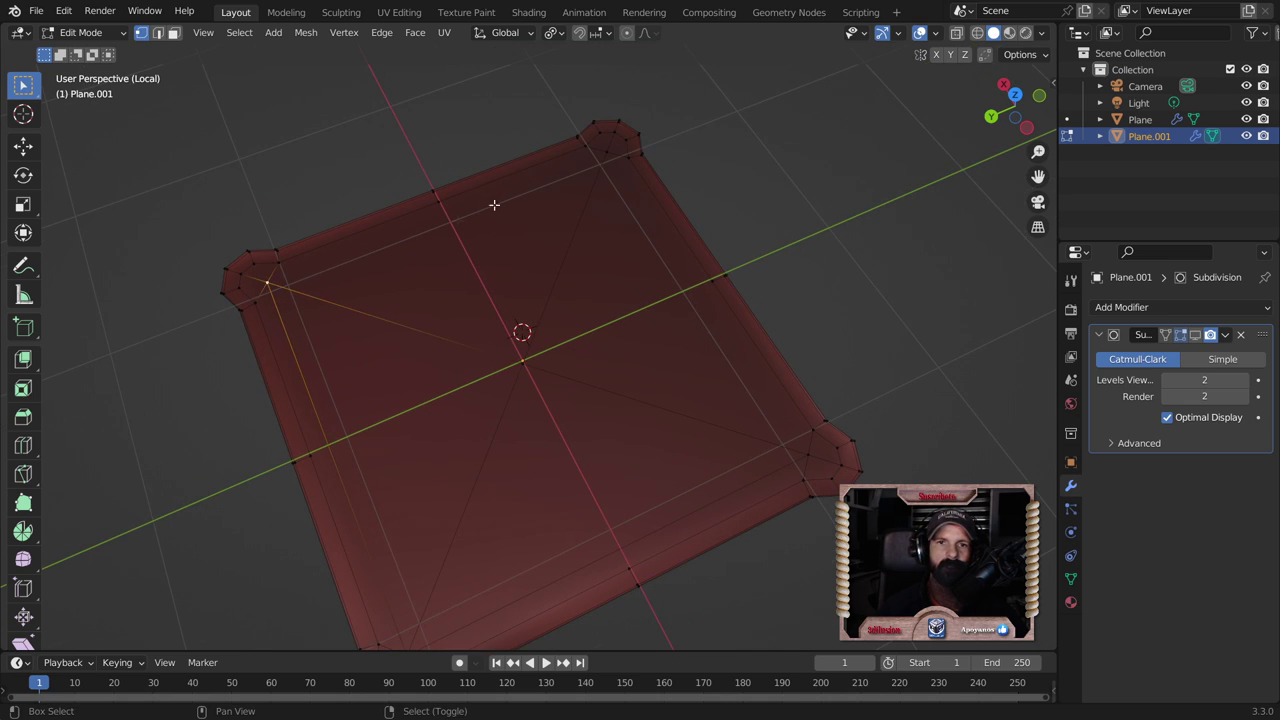
pyautogui.keyDown('shift'); pyautogui.click(612, 151); pyautogui.keyUp('shift')
pyautogui.press('j')
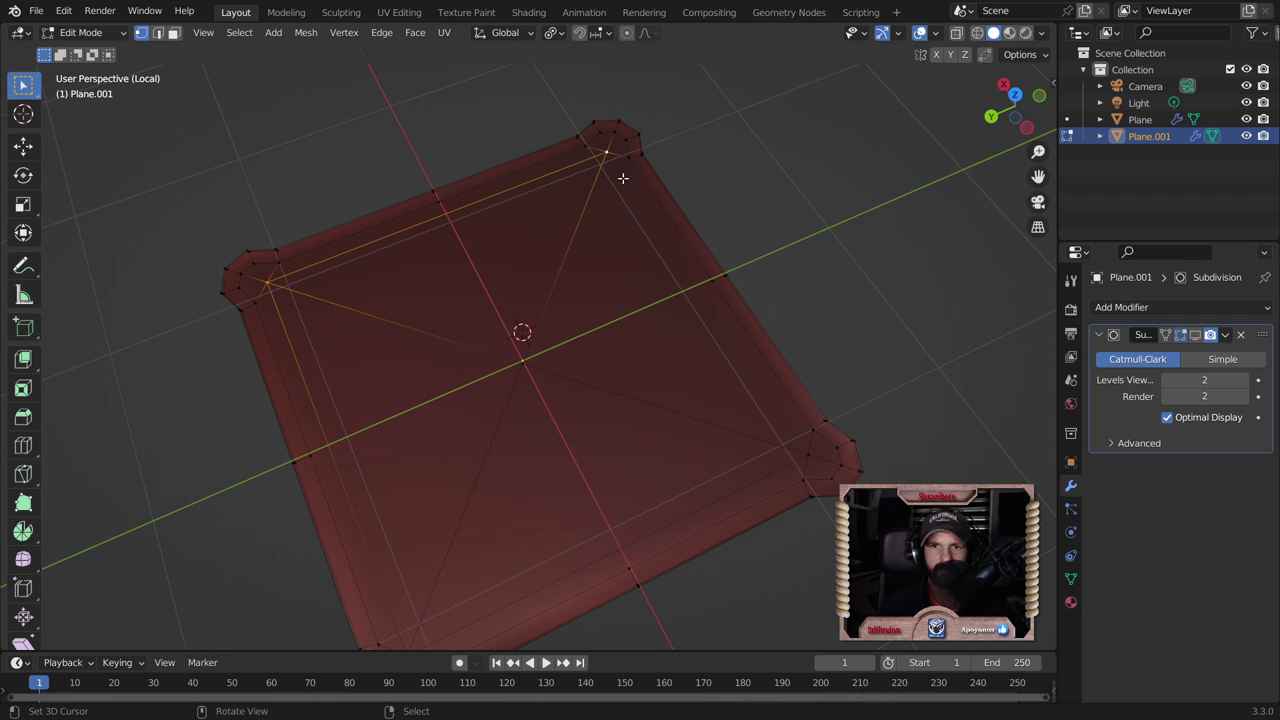
pyautogui.moveTo(612, 157); pyautogui.dragTo(611, 292, button='middle')
# Step: Select the diagonal cross edges and dissolve them
pyautogui.click(157, 32)
pyautogui.click(540, 188)
pyautogui.press('3')
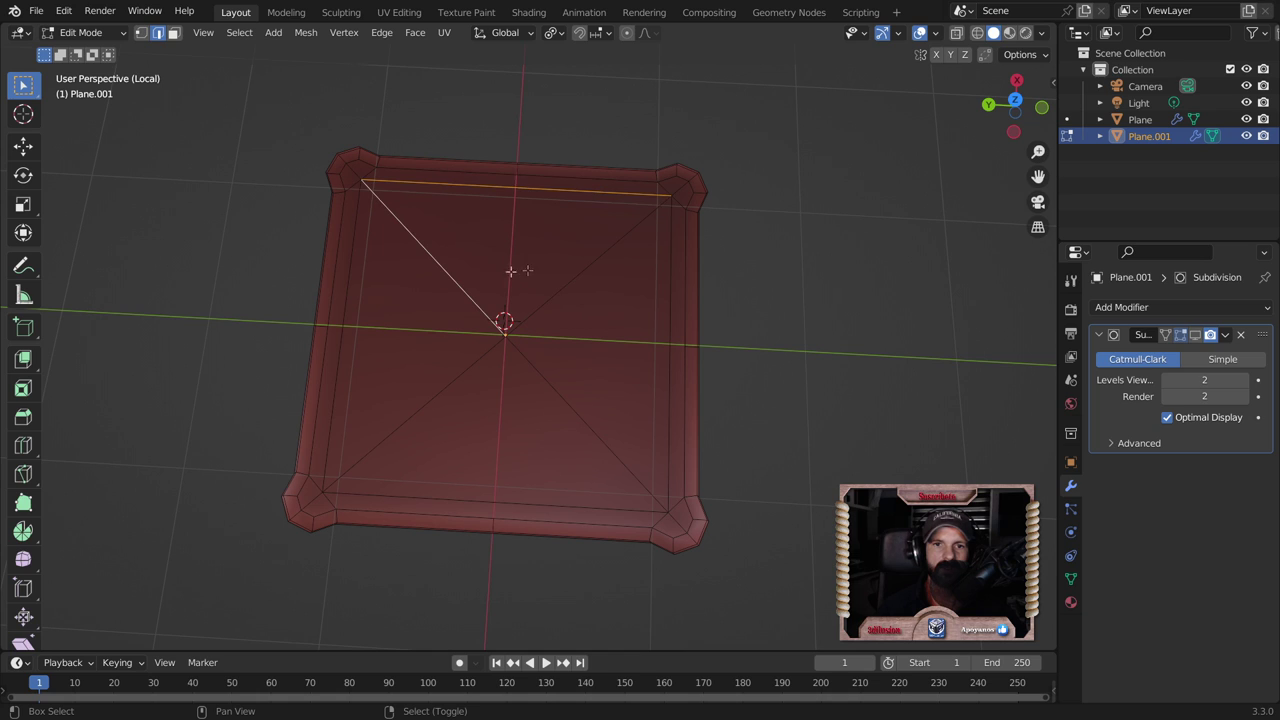
pyautogui.click(514, 271)
pyautogui.moveTo(589, 257)
pyautogui.mouseDown(button='middle')
pyautogui.moveTo(536, 313)
pyautogui.moveTo(614, 423)
pyautogui.mouseUp(button='middle')
pyautogui.keyDown('shift'); pyautogui.click(461, 466); pyautogui.keyUp('shift')
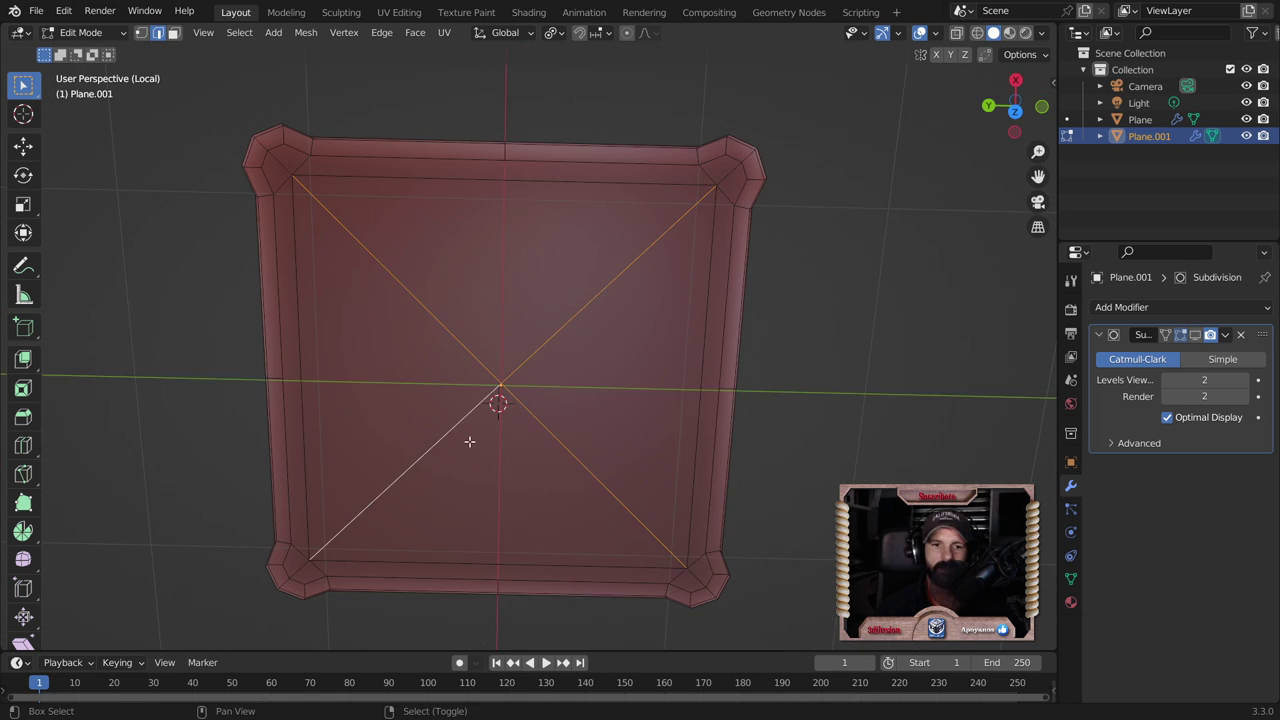
pyautogui.press('x')
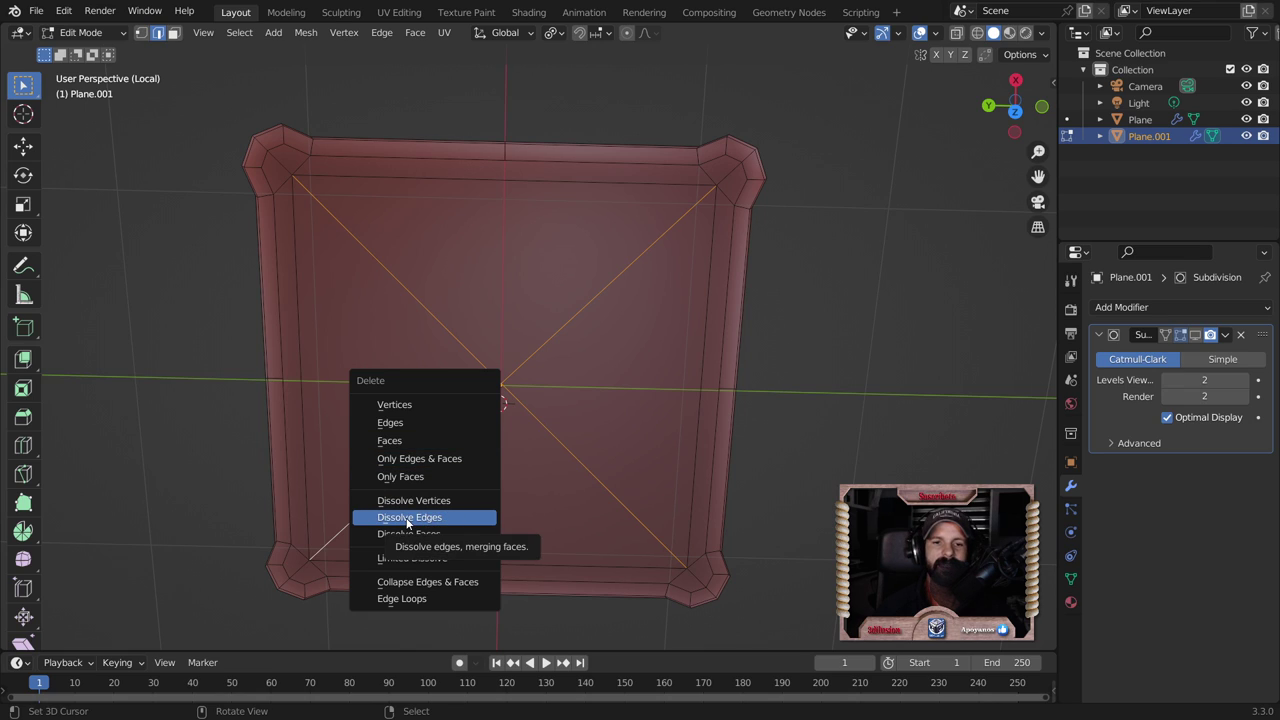
pyautogui.click(408, 518)
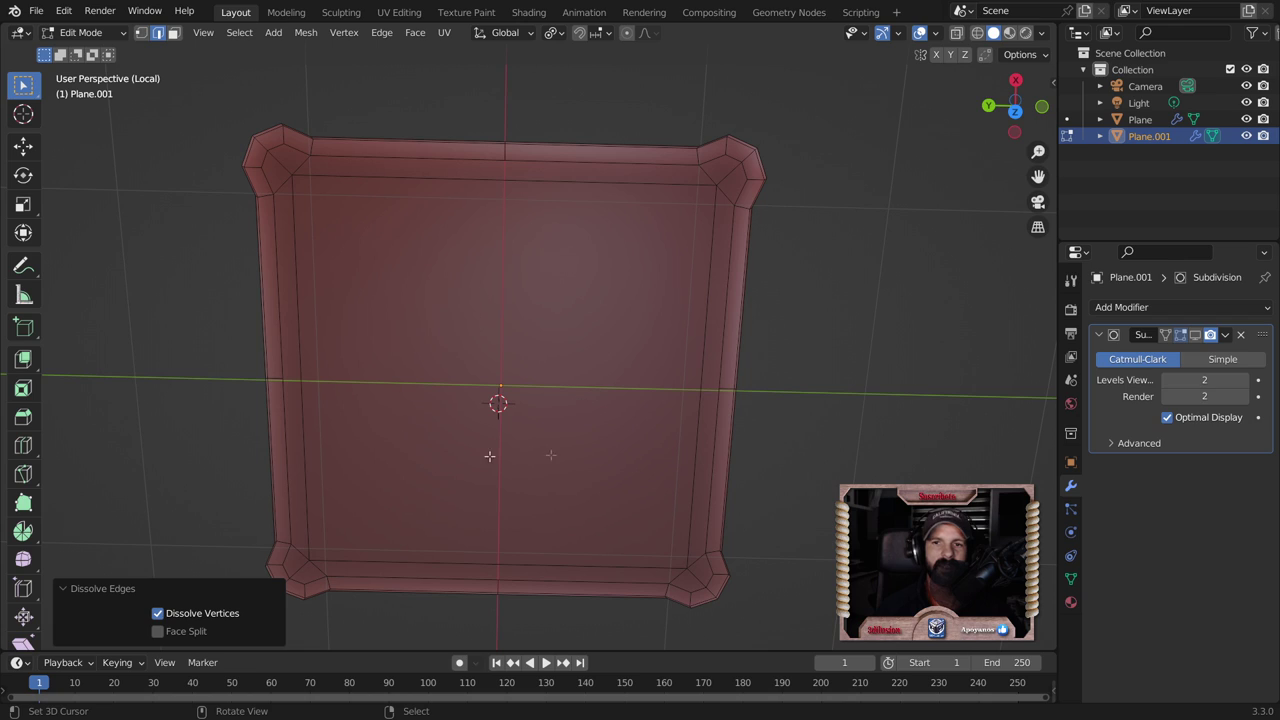
# Step: Select the middle vertices and join the top- and bottom-middle ones with a centre edge
pyautogui.click(141, 32)
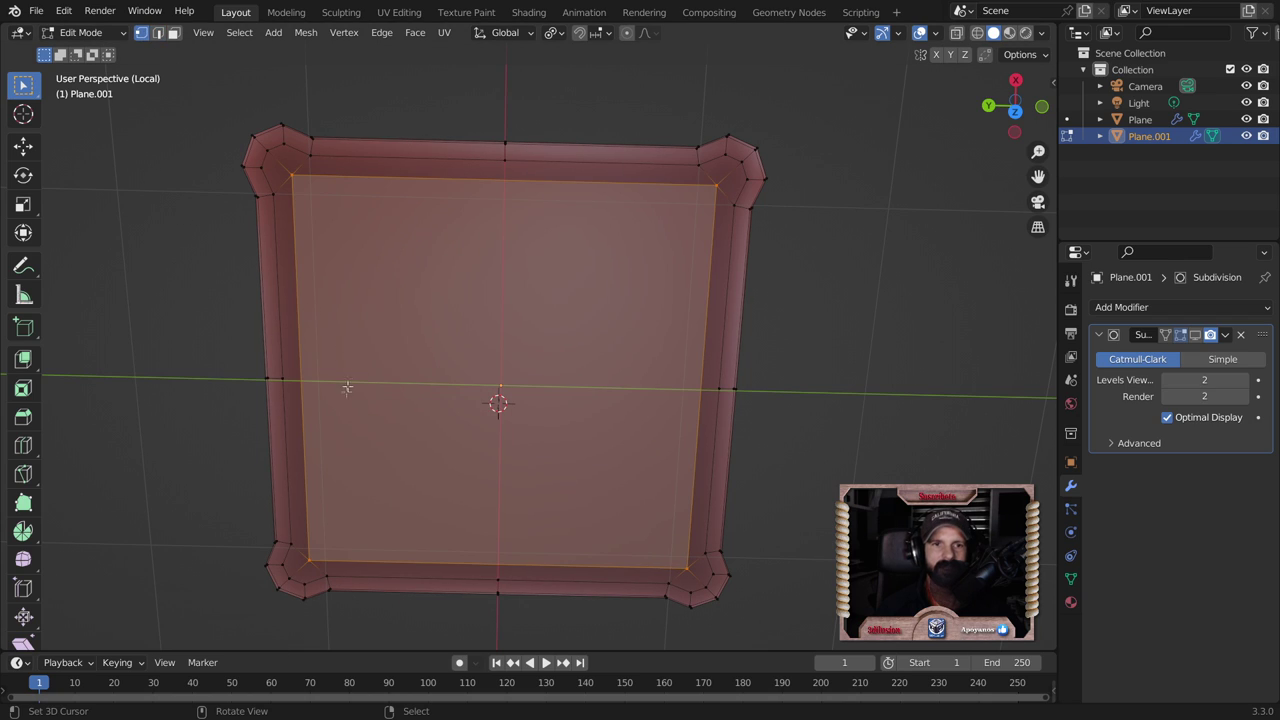
pyautogui.click(289, 378)
pyautogui.keyDown('shift'); pyautogui.click(706, 394); pyautogui.keyUp('shift')
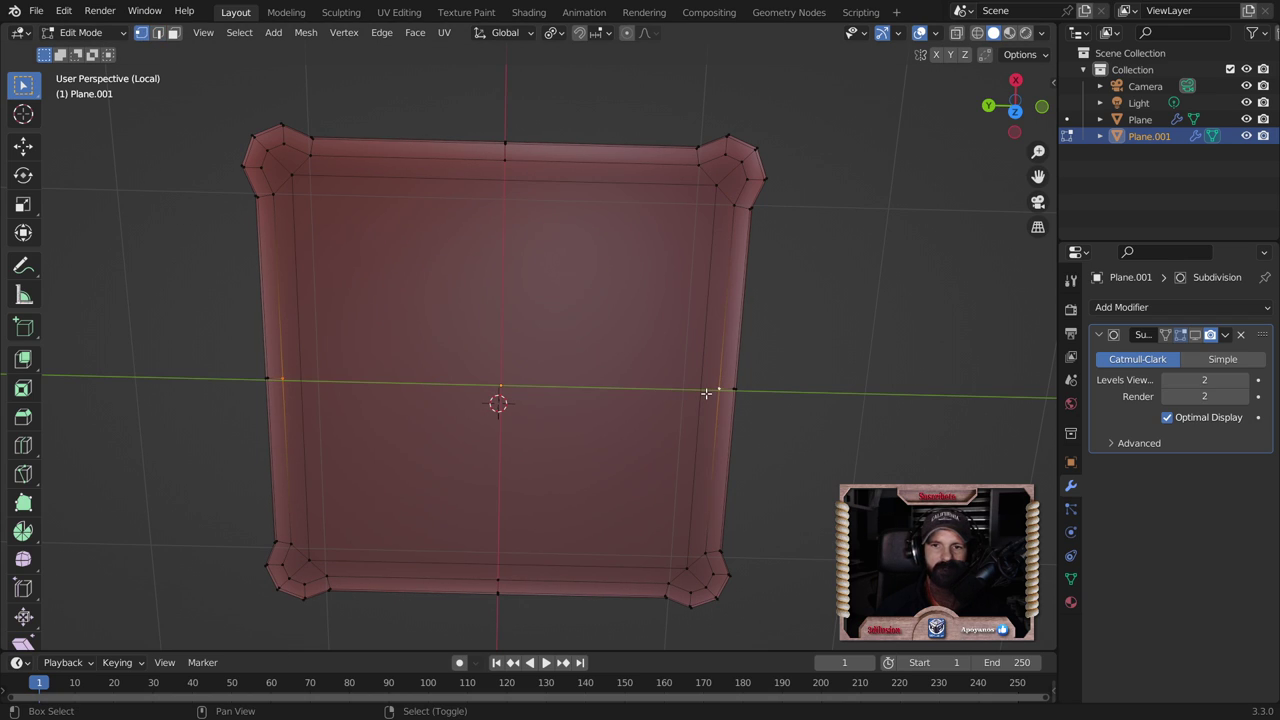
pyautogui.click(501, 570)
pyautogui.keyDown('shift'); pyautogui.click(501, 163); pyautogui.keyUp('shift')
pyautogui.press('j')
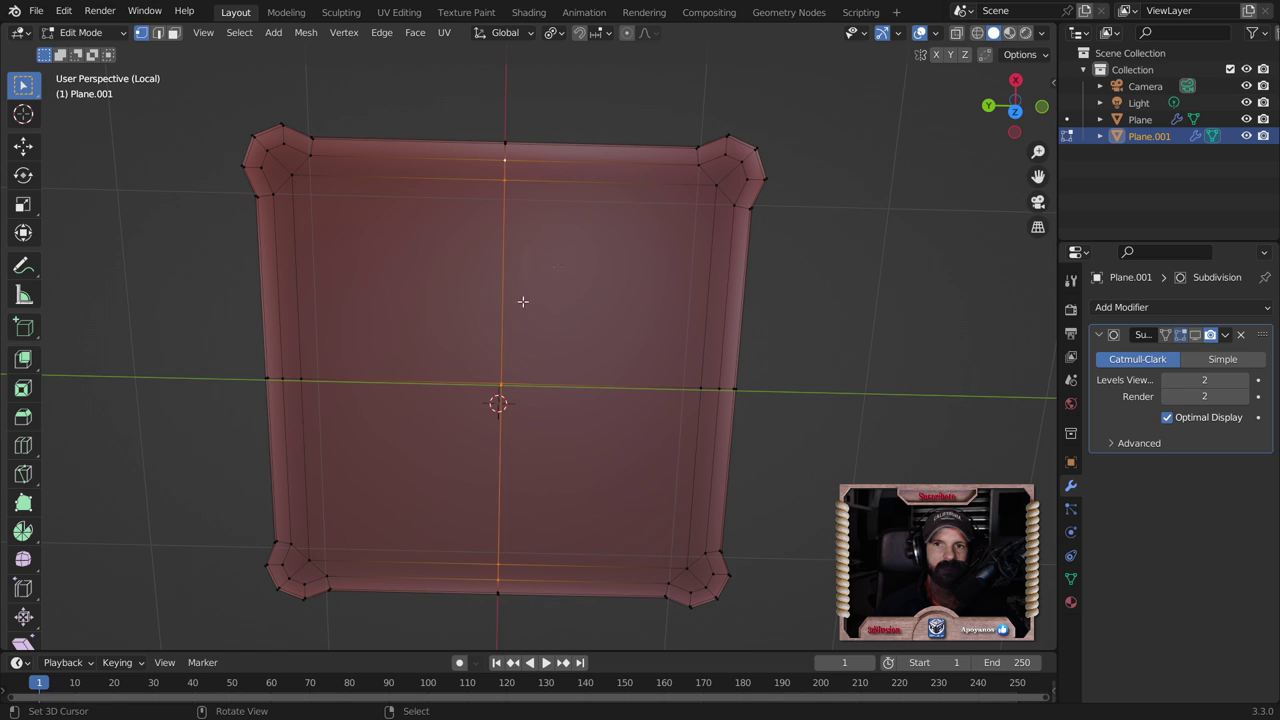
# Step: Select the top-right corner vertices, then preview the smoothed rounded square in Object Mode
pyautogui.click(699, 165)
pyautogui.keyDown('shift'); pyautogui.click(716, 183); pyautogui.keyUp('shift')
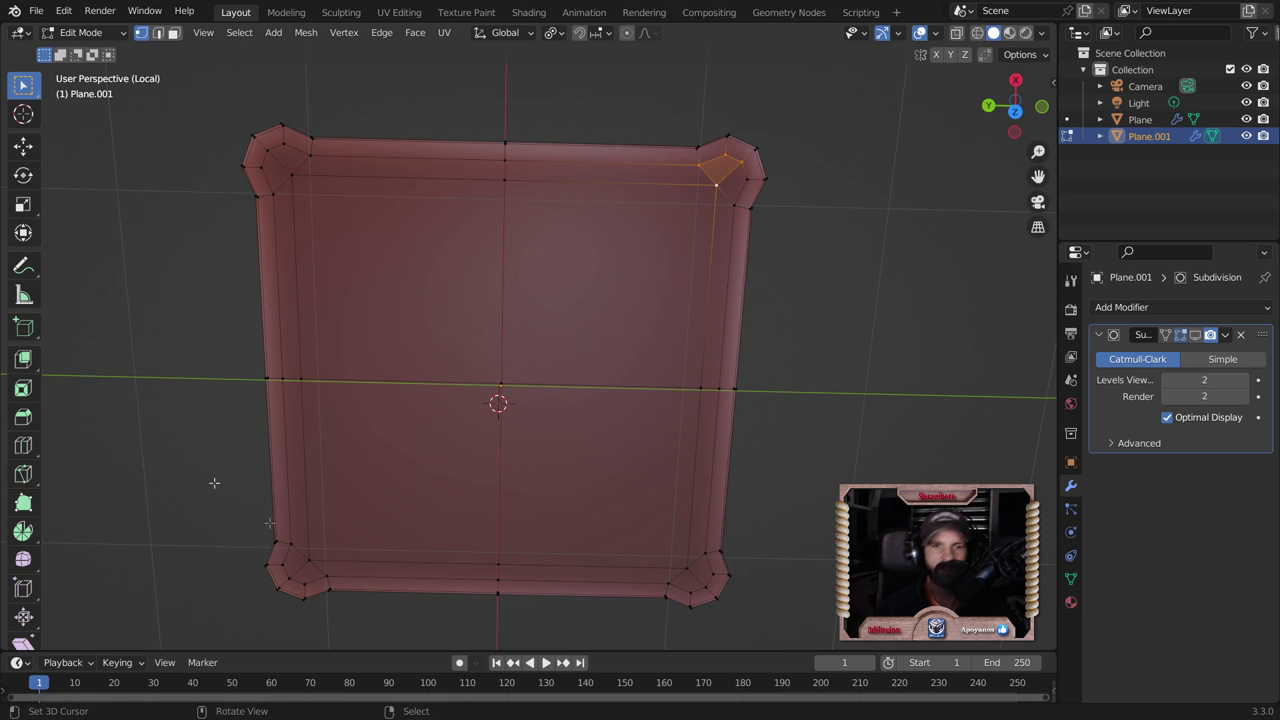
pyautogui.scroll(-1, 430, 380)
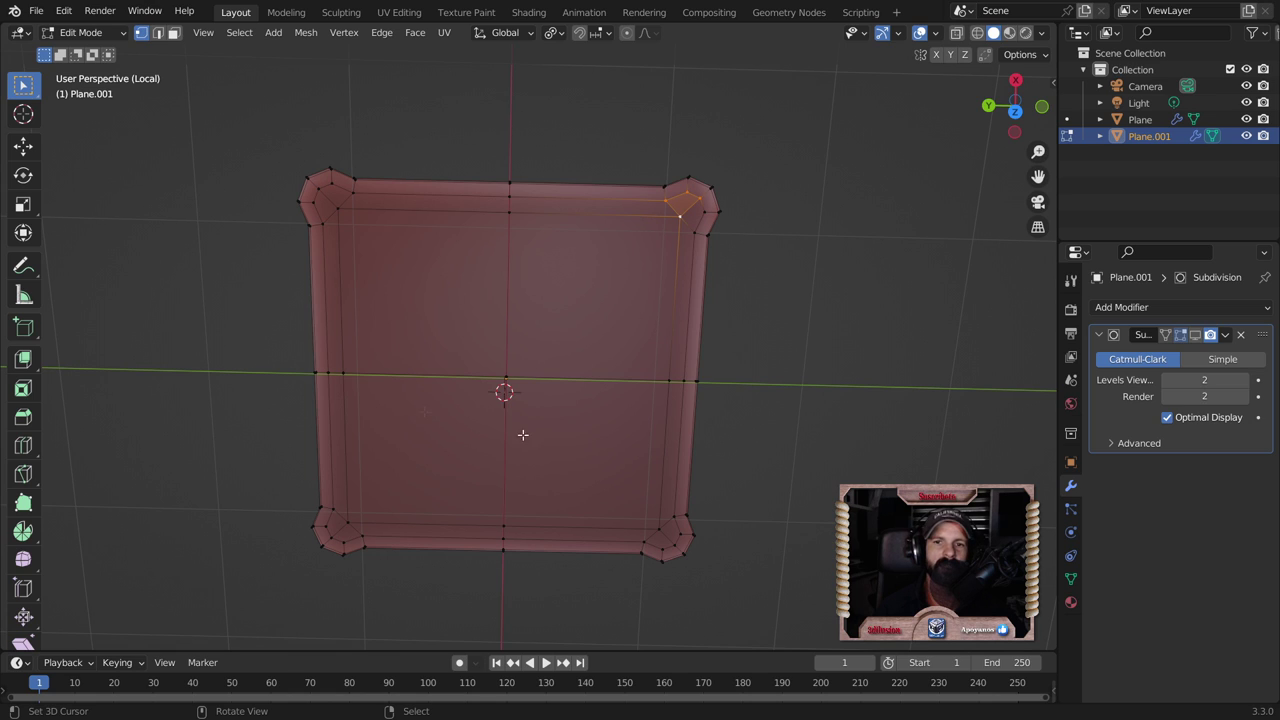
pyautogui.scroll(-1, 424, 352)
pyautogui.press('Tab')
pyautogui.moveTo(530, 360)
pyautogui.mouseDown(button='middle')
pyautogui.moveTo(548, 341)
pyautogui.moveTo(999, 346)
pyautogui.moveTo(788, 429)
pyautogui.mouseUp(button='middle')
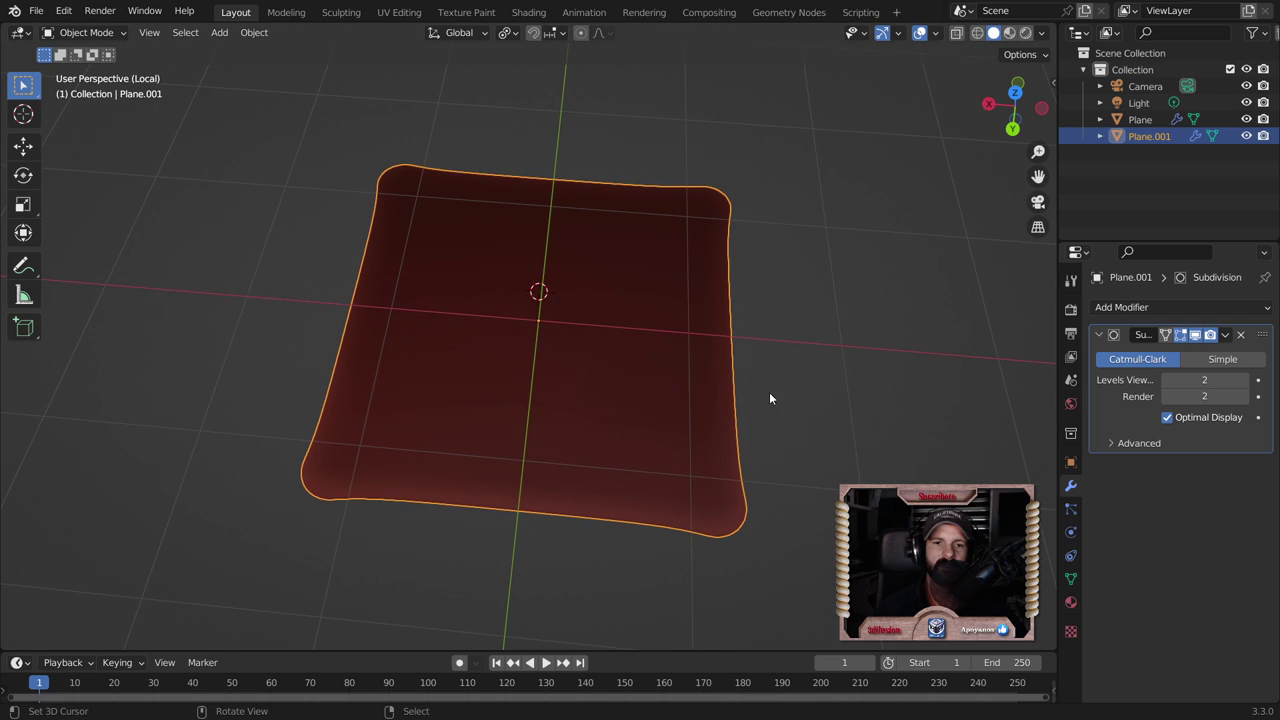
# Step: Select all of Plane.001 and extrude it about 1 m downward into a box
pyautogui.press('Tab')
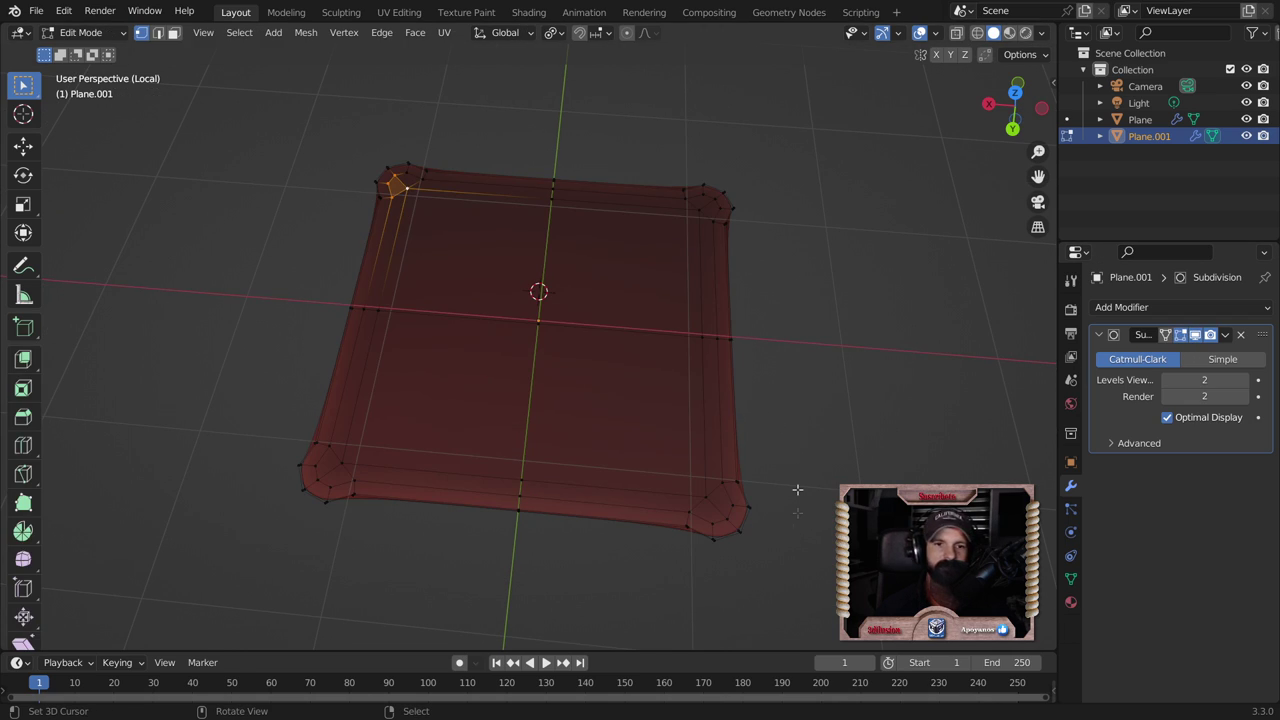
pyautogui.moveTo(748, 420); pyautogui.dragTo(729, 451, button='middle')
pyautogui.scroll(1, 690, 407)
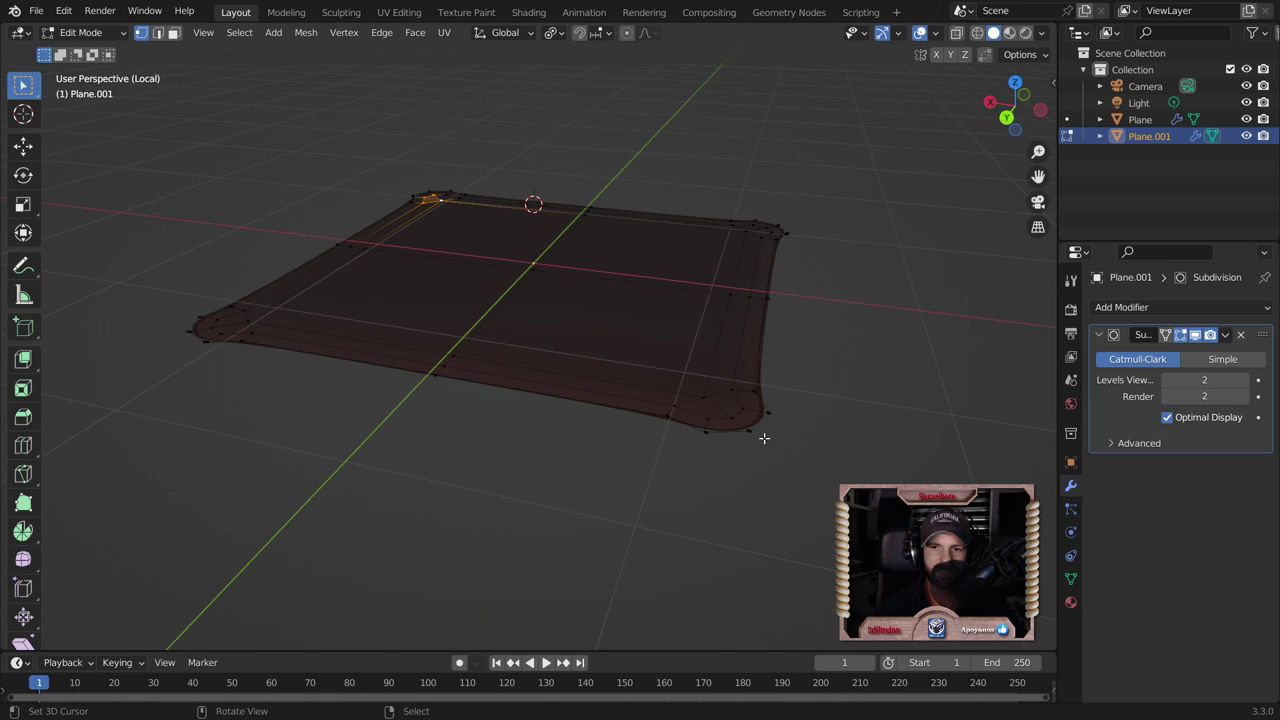
pyautogui.press('a')
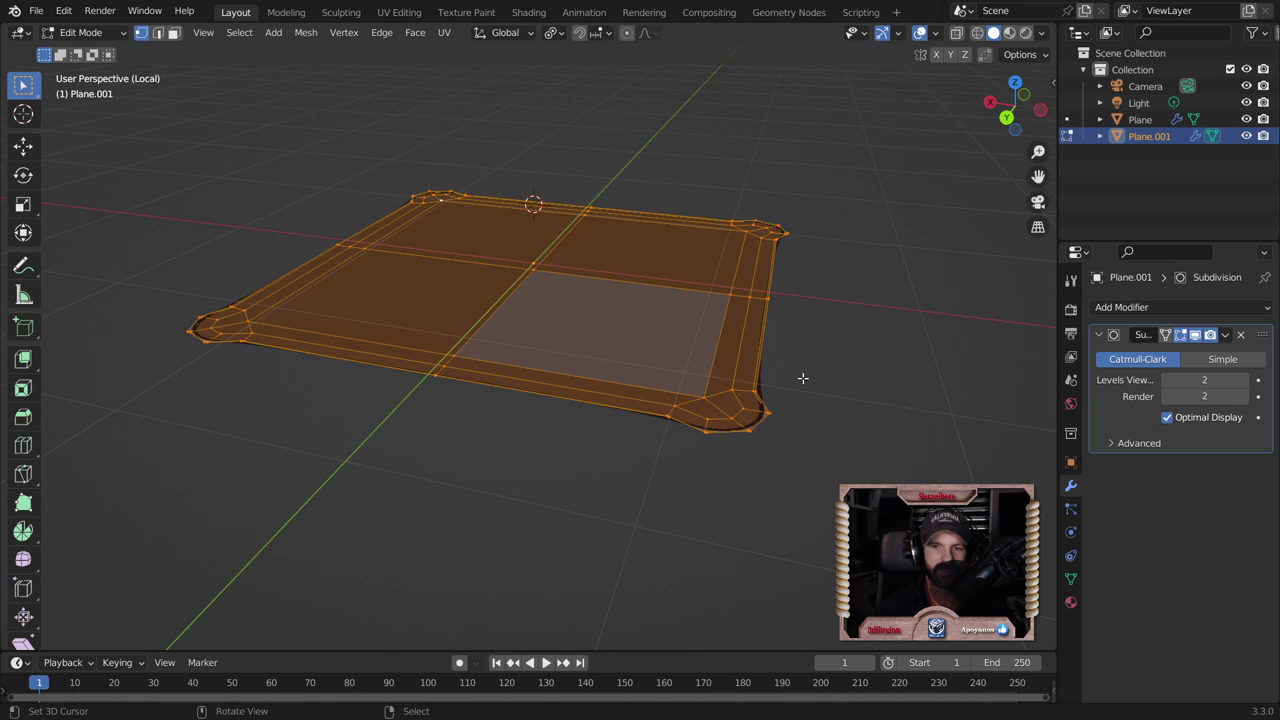
pyautogui.press('e')
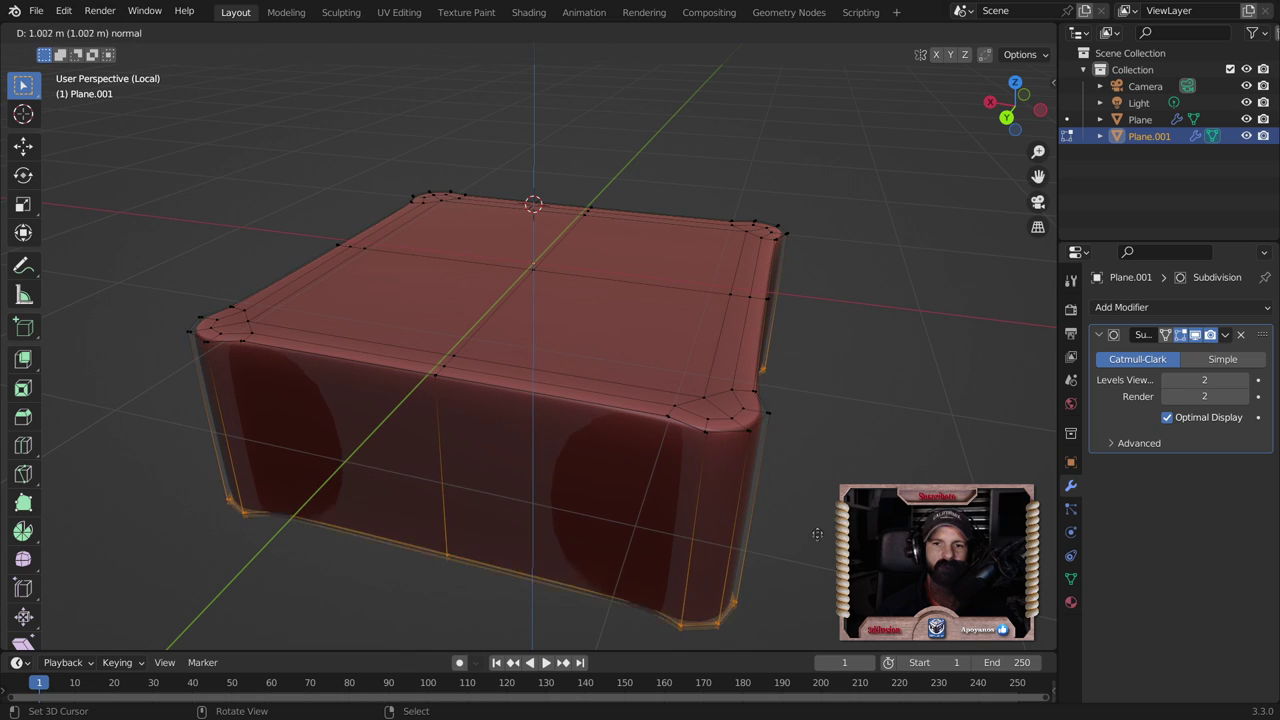
pyautogui.click(820, 552)
# Step: Exit local view so the lid tray shows above the new box body
pyautogui.press('KP_Divide')
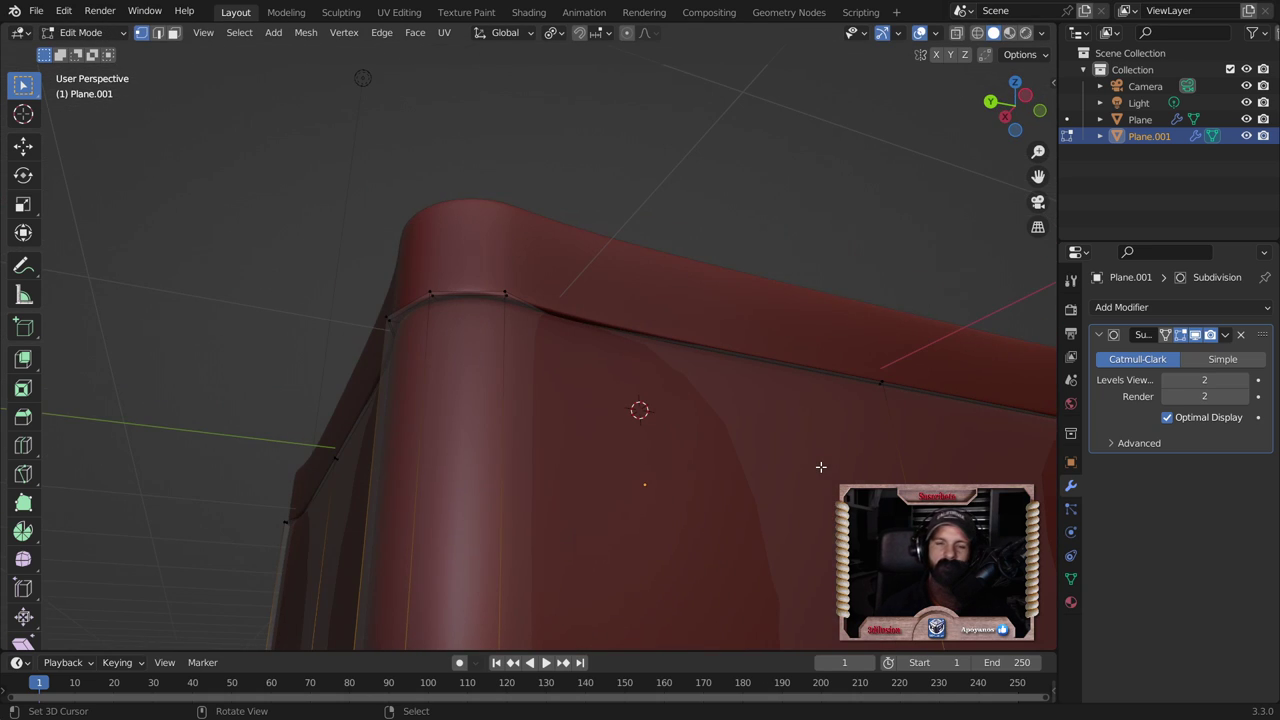
pyautogui.moveTo(669, 546); pyautogui.dragTo(666, 538, button='middle')
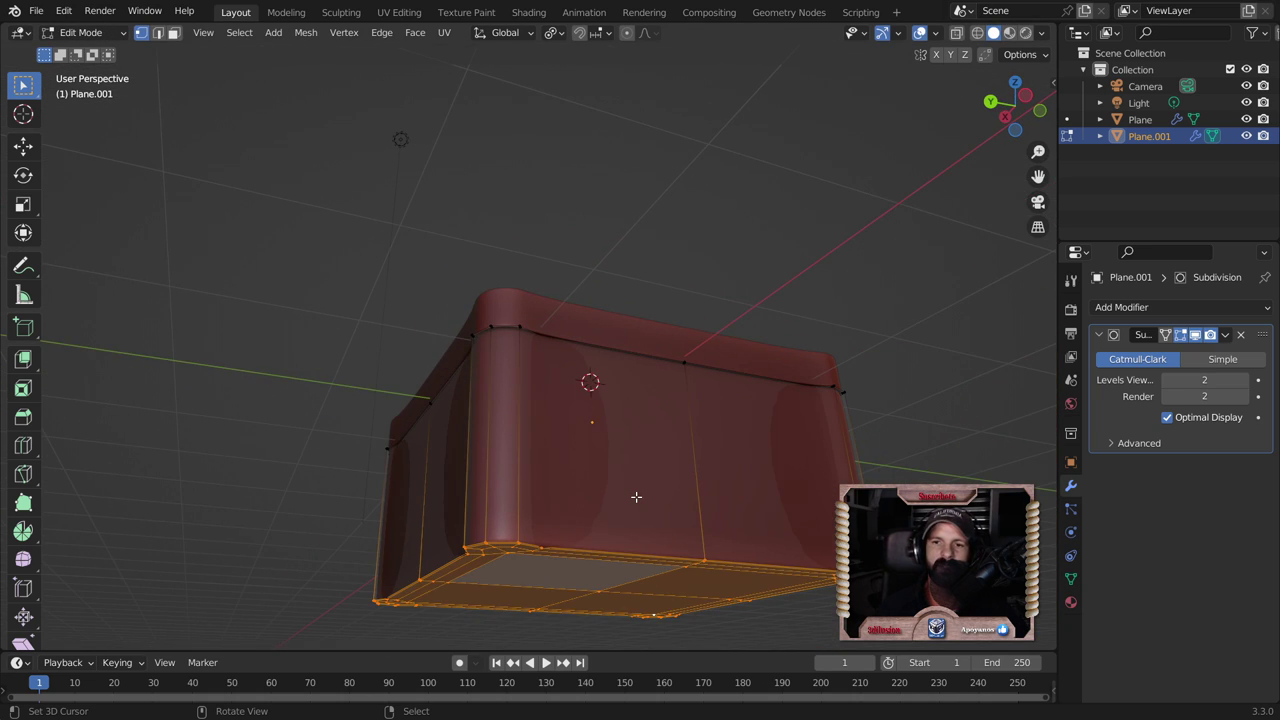
pyautogui.moveTo(602, 408); pyautogui.dragTo(645, 505, button='middle')
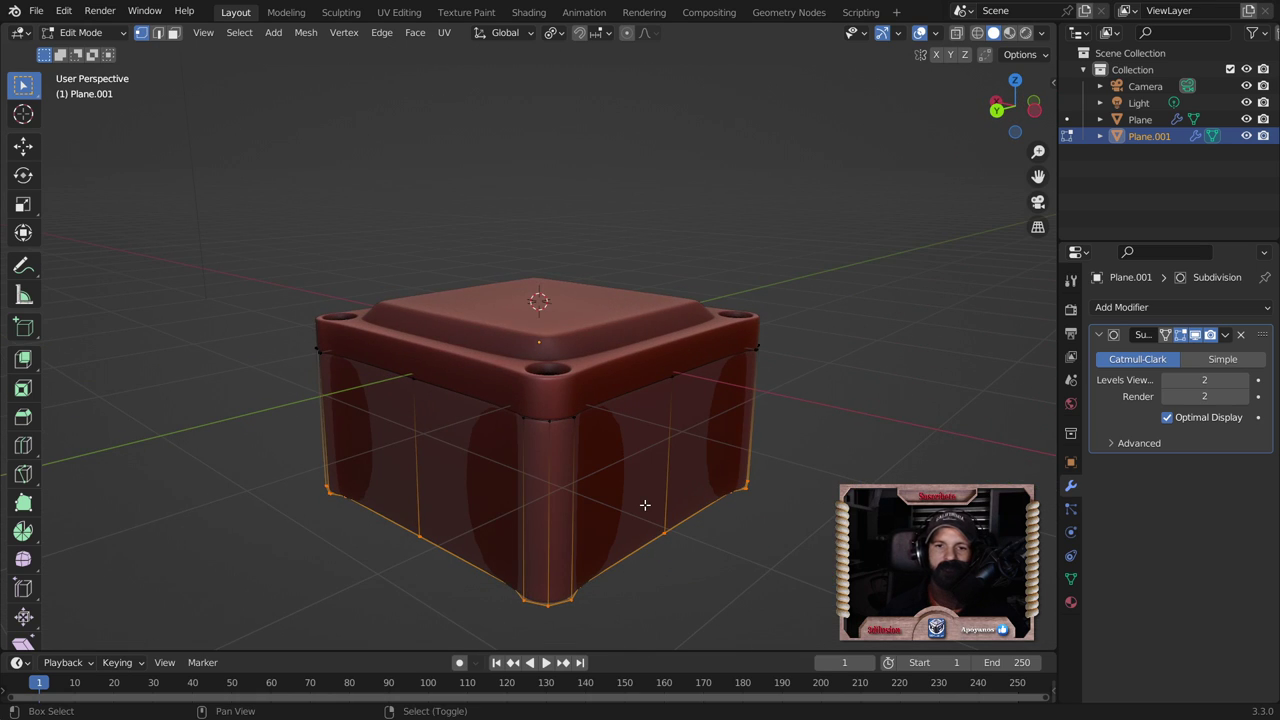
pyautogui.scroll(2, 600, 470)
pyautogui.scroll(2, 569, 440)
# Step: Add a centred loop cut and bevel the vertical corner edges 0.589 m with 2 segments
pyautogui.hotkey('ctrl', 'r')
pyautogui.click(569, 440)
pyautogui.rightClick(569, 440)
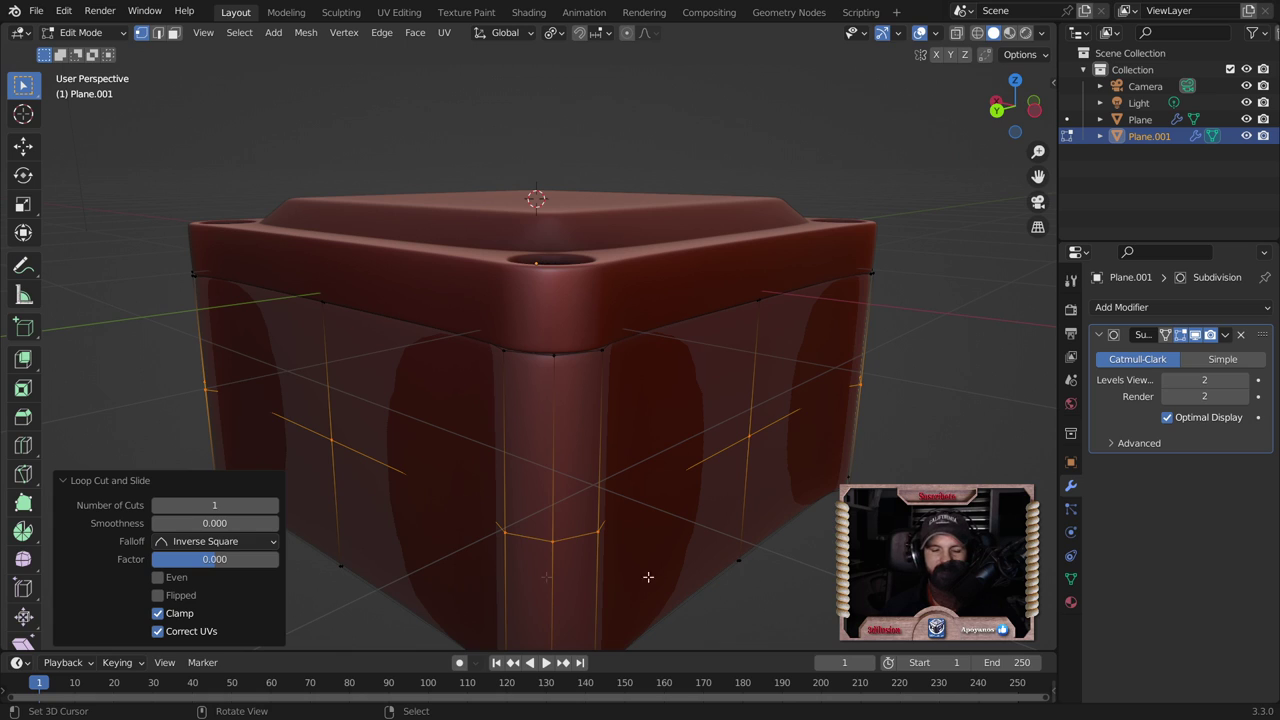
pyautogui.hotkey('ctrl', 'b')
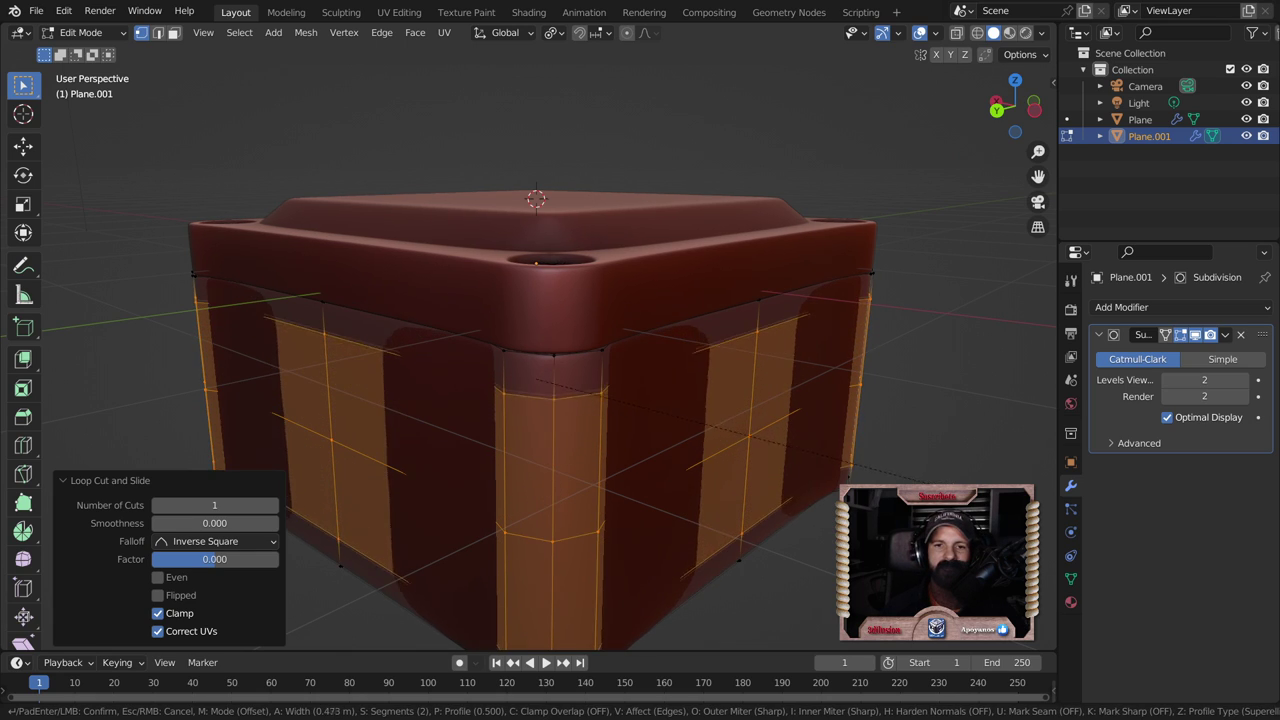
pyautogui.click(905, 482)
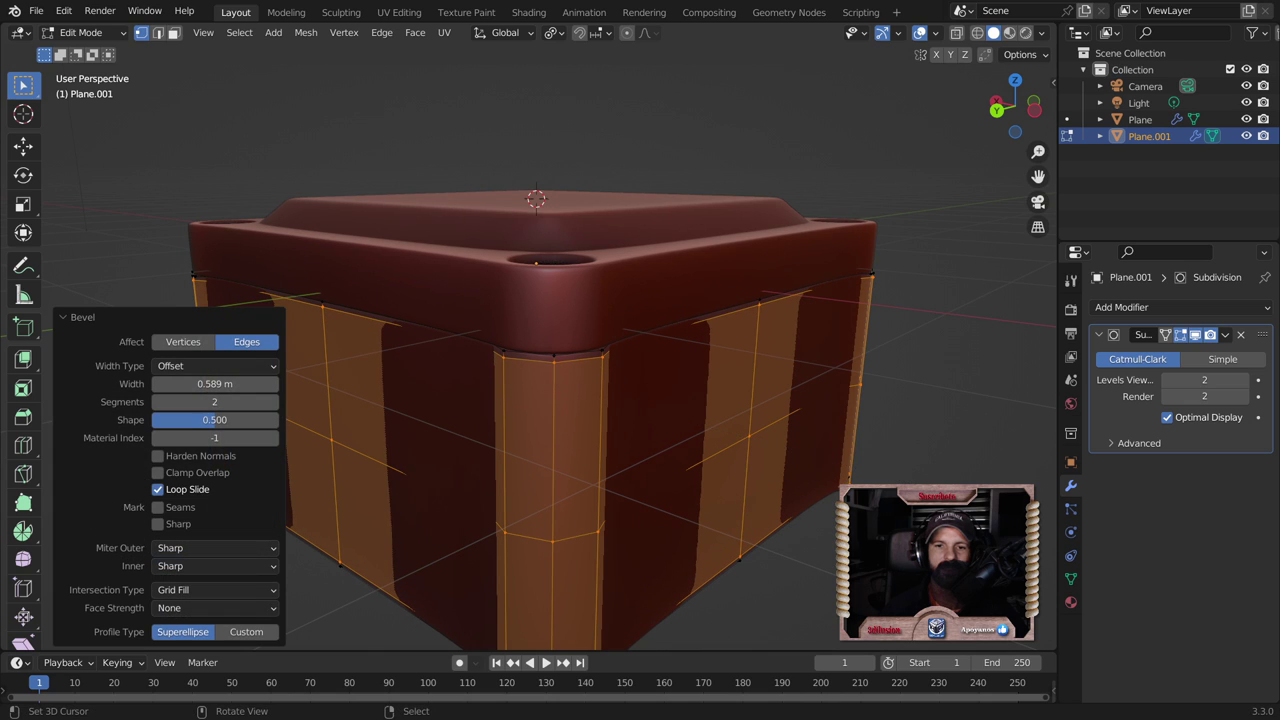
pyautogui.scroll(-1, 636, 487)
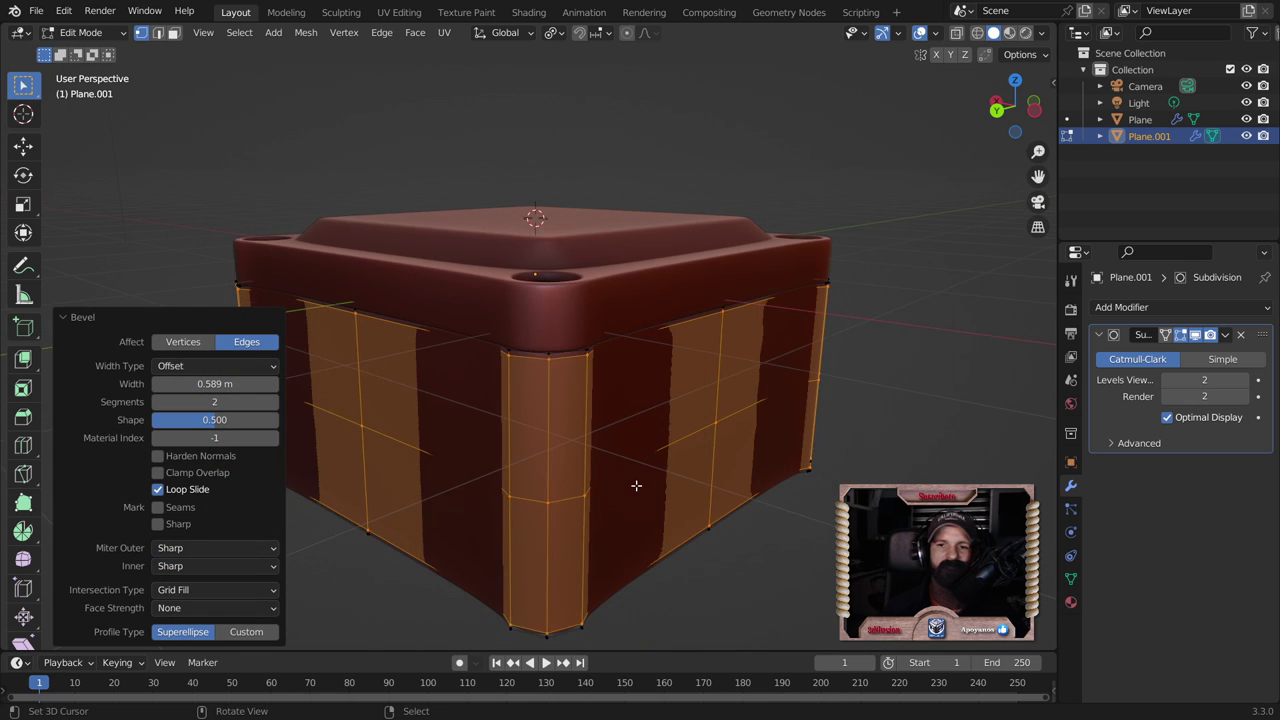
pyautogui.press('Tab')
# Step: Orbit around the bevelled box body in Object Mode to inspect the result
pyautogui.moveTo(636, 486)
pyautogui.mouseDown(button='middle')
pyautogui.moveTo(496, 397)
pyautogui.moveTo(780, 437)
pyautogui.moveTo(636, 415)
pyautogui.moveTo(646, 411)
pyautogui.moveTo(399, 336)
pyautogui.moveTo(672, 394)
pyautogui.mouseUp(button='middle')
pyautogui.scroll(-3, 700, 385)
pyautogui.click(842, 359)
pyautogui.moveTo(842, 359)
pyautogui.mouseDown(button='middle')
pyautogui.moveTo(772, 414)
pyautogui.moveTo(797, 439)
pyautogui.moveTo(907, 445)
pyautogui.moveTo(944, 421)
pyautogui.moveTo(922, 375)
pyautogui.mouseUp(button='middle')
pyautogui.scroll(2, 865, 366)
pyautogui.scroll(3, 717, 380)
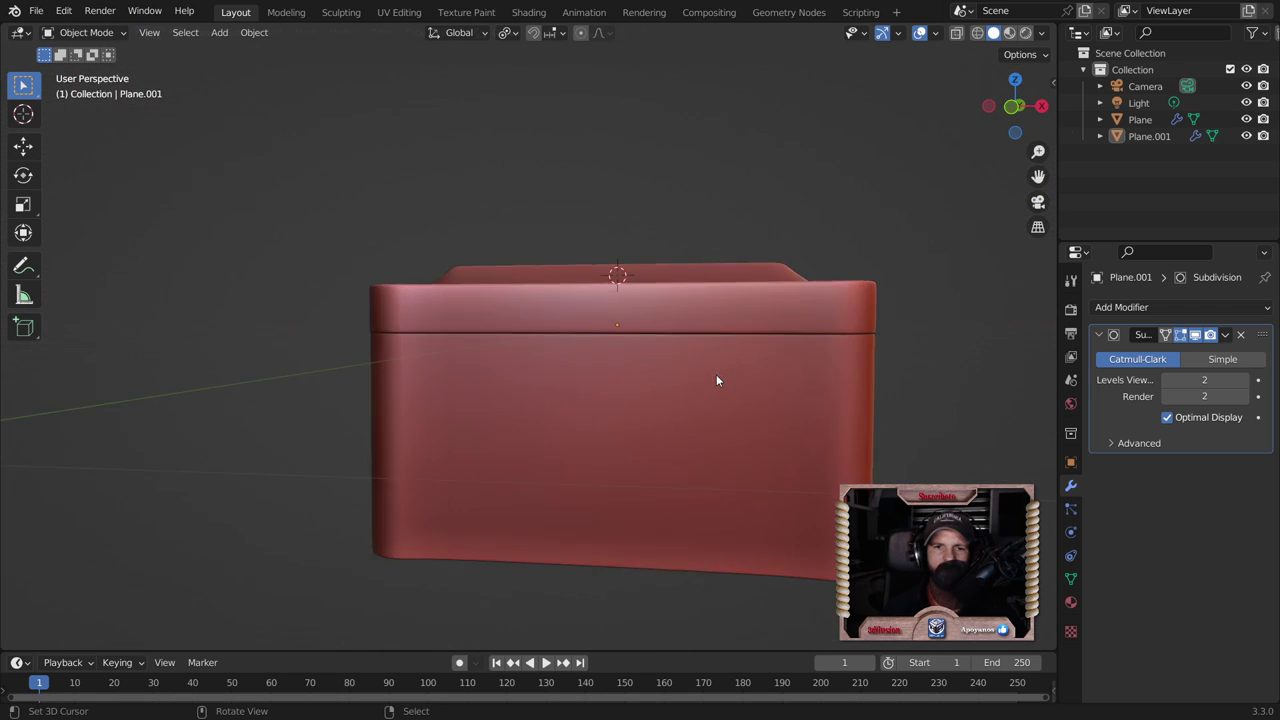
# Step: Check a box corner in Edit Mode, then return to Object Mode and select the box body
pyautogui.press('Tab')
pyautogui.scroll(3, 600, 382)
pyautogui.scroll(-4, 600, 375)
pyautogui.moveTo(640, 366); pyautogui.dragTo(643, 383, button='middle')
pyautogui.scroll(-2, 643, 383)
pyautogui.scroll(-3, 629, 380)
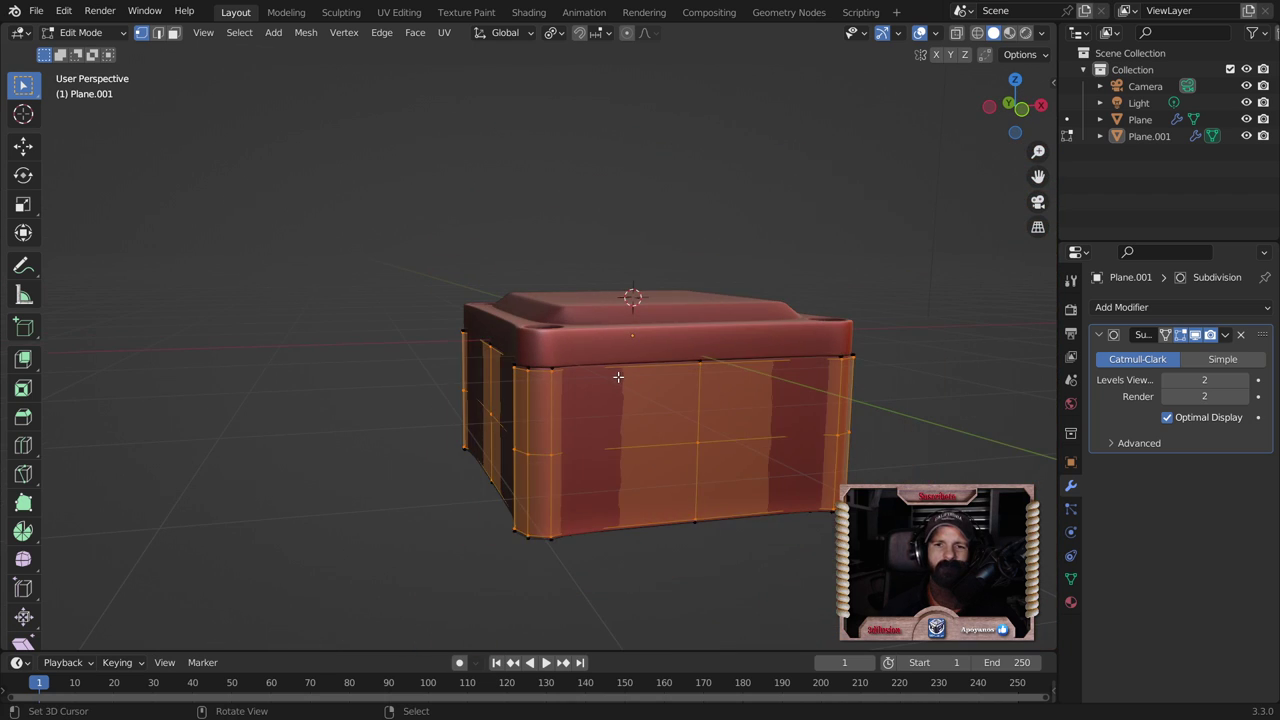
pyautogui.press('Tab')
pyautogui.moveTo(686, 423)
pyautogui.mouseDown(button='middle')
pyautogui.moveTo(696, 469)
pyautogui.moveTo(646, 514)
pyautogui.moveTo(443, 374)
pyautogui.moveTo(537, 392)
pyautogui.moveTo(458, 250)
pyautogui.moveTo(472, 159)
pyautogui.moveTo(487, 640)
pyautogui.mouseUp(button='middle')
pyautogui.click(448, 431)
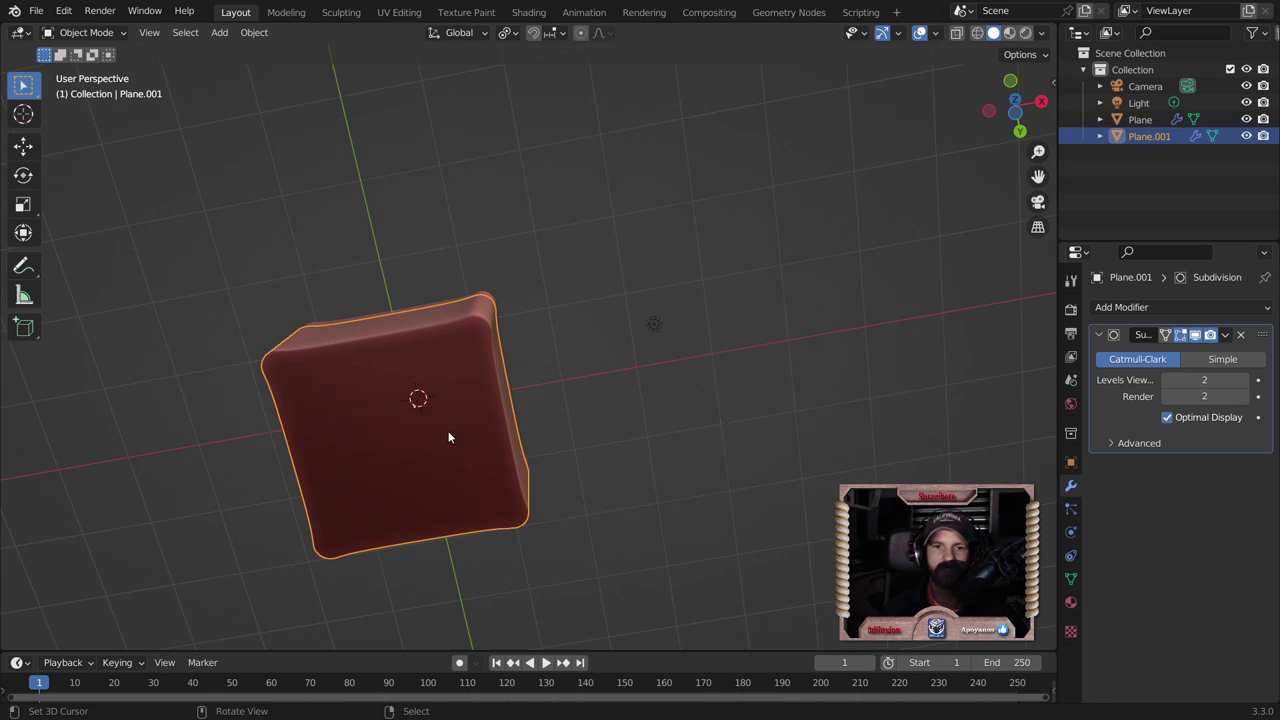
# Step: Turn on the Wireframe viewport overlay to show the box body's mesh edges
pyautogui.click(935, 33)
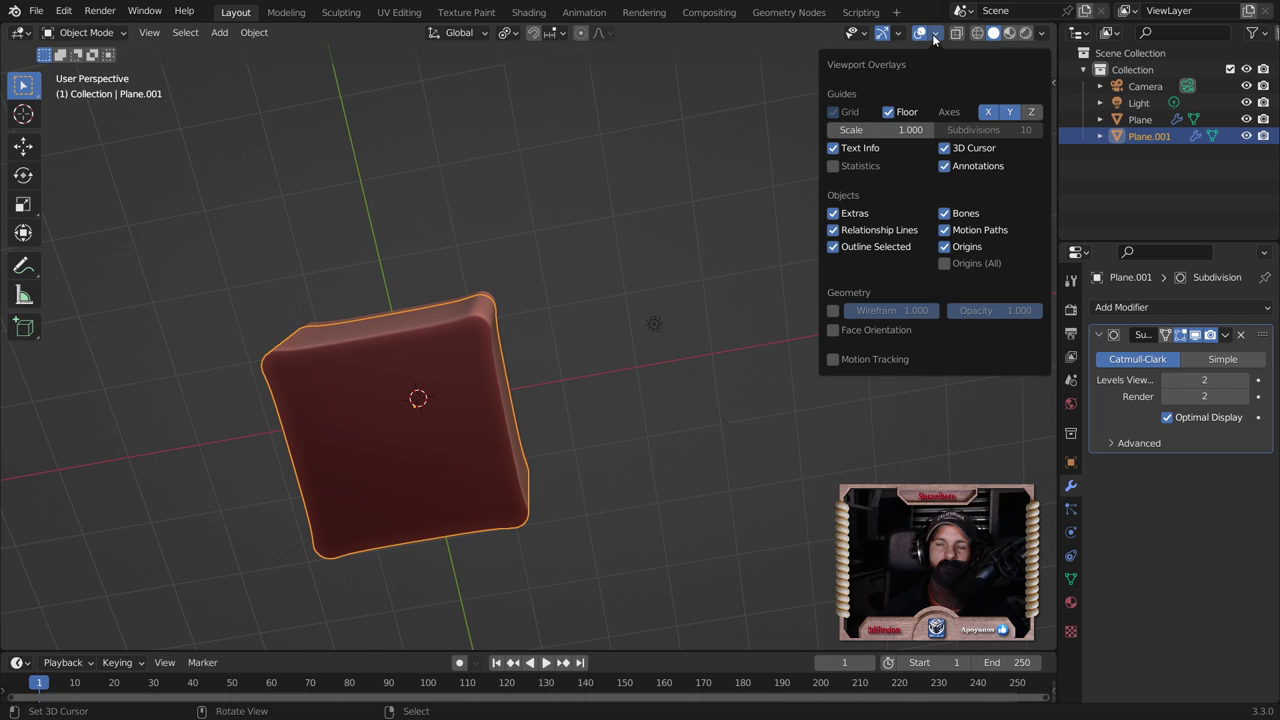
pyautogui.click(833, 311)
pyautogui.moveTo(527, 352)
pyautogui.mouseDown(button='middle')
pyautogui.moveTo(594, 423)
pyautogui.moveTo(781, 462)
pyautogui.mouseUp(button='middle')
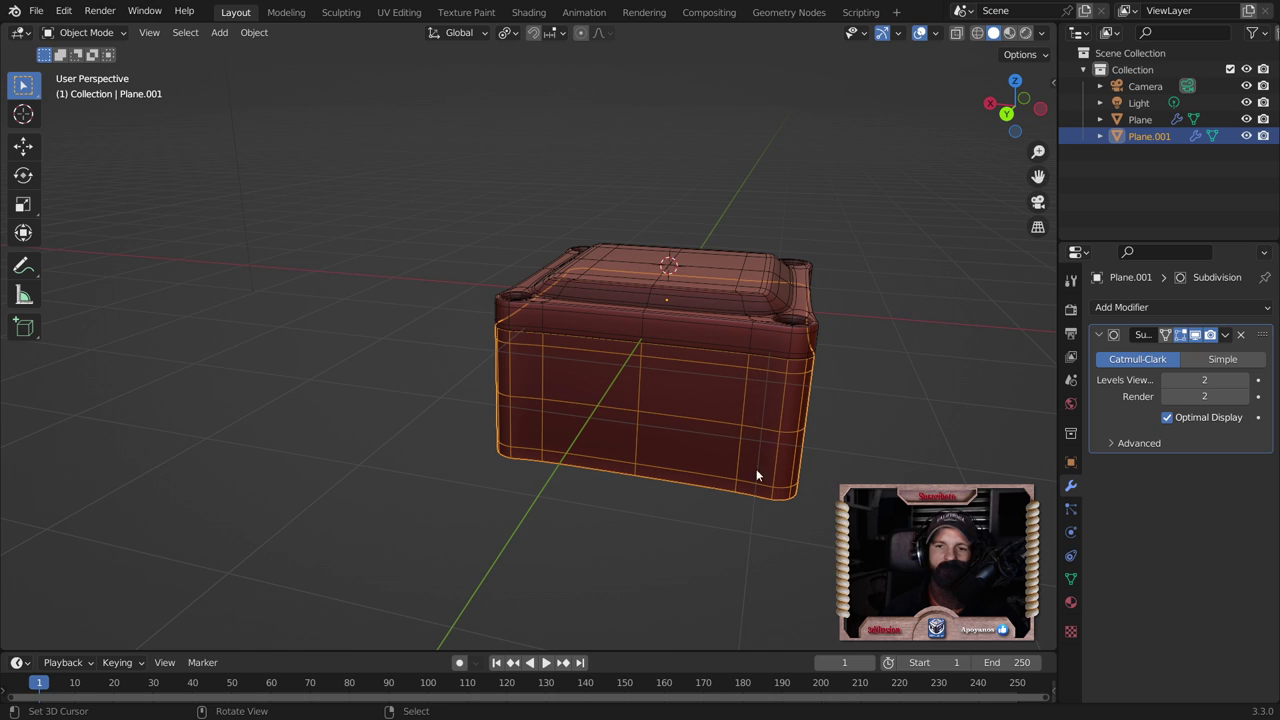
pyautogui.moveTo(667, 496)
pyautogui.mouseDown(button='middle')
pyautogui.moveTo(680, 400)
pyautogui.moveTo(623, 457)
pyautogui.moveTo(639, 398)
pyautogui.mouseUp(button='middle')
# Step: Select the lid tray object and view the tray sitting on the box from a low side angle
pyautogui.press('Tab')
pyautogui.press('Tab')
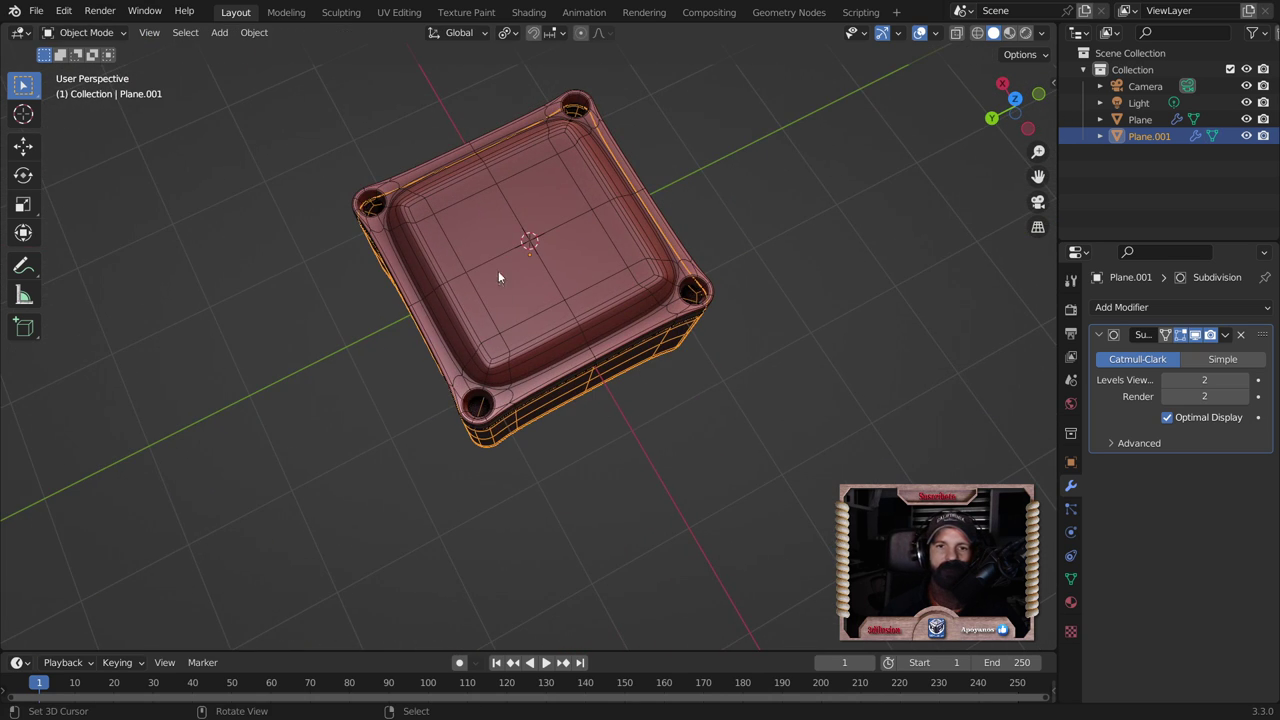
pyautogui.click(500, 270)
pyautogui.moveTo(446, 170)
pyautogui.mouseDown(button='middle')
pyautogui.moveTo(699, 279)
pyautogui.moveTo(629, 276)
pyautogui.mouseUp(button='middle')
pyautogui.scroll(-1, 699, 279)
pyautogui.press('Tab')
pyautogui.press('Tab')
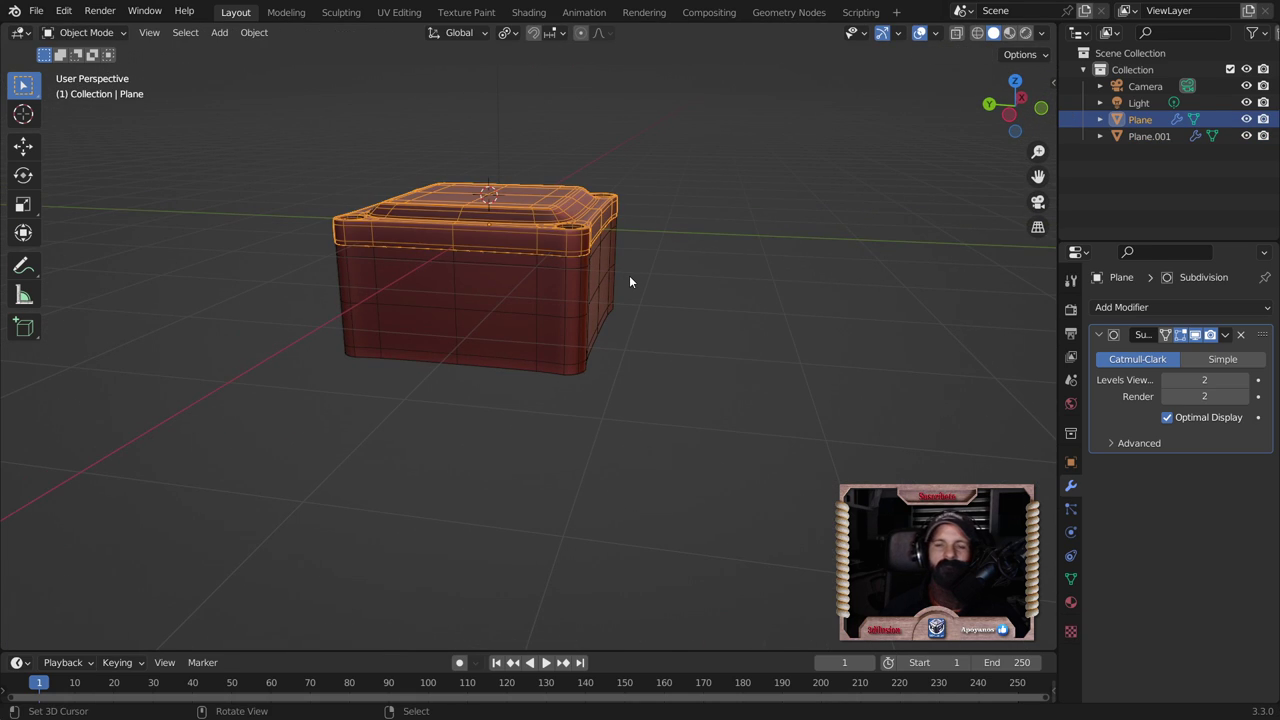
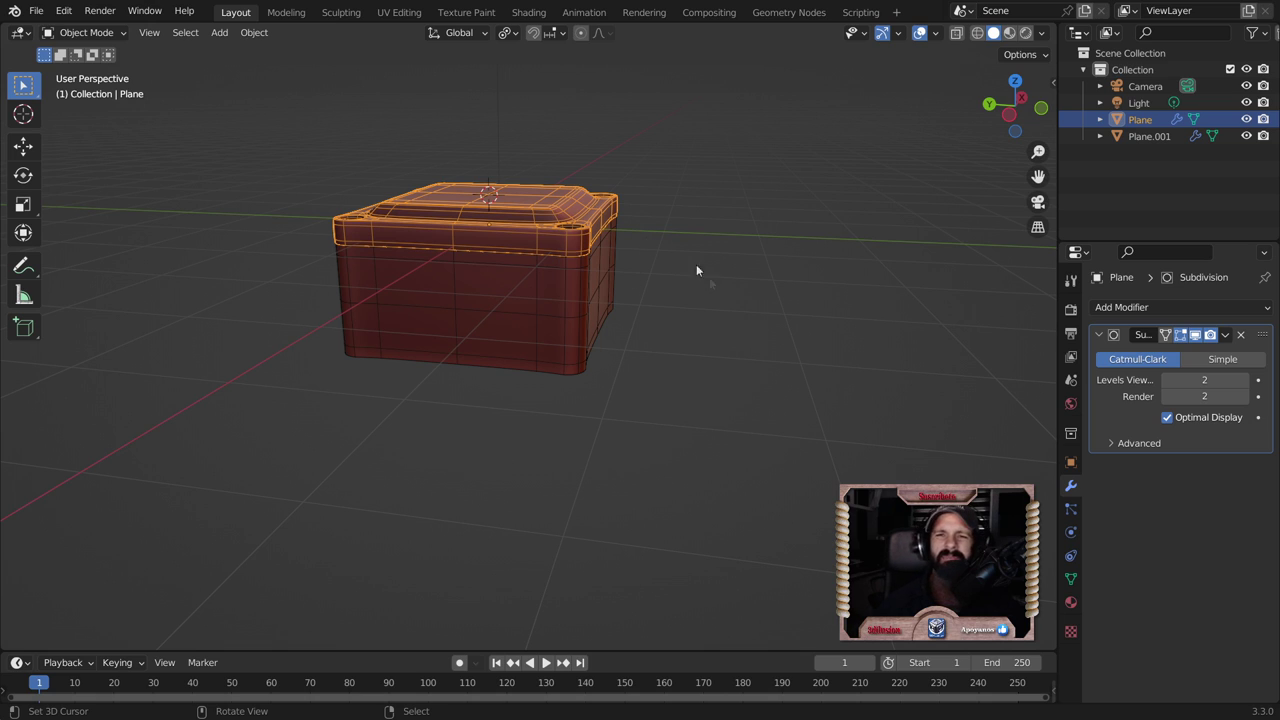
# Step: From top view, enter Edit Mode zoomed onto the right-hand corner hole with Edge select active
pyautogui.press('KP_7')
pyautogui.moveTo(767, 347)
pyautogui.keyDown('shift'); pyautogui.mouseDown(button='middle')
pyautogui.moveTo(579, 337)
pyautogui.moveTo(589, 249)
pyautogui.mouseUp(button='middle'); pyautogui.keyUp('shift')
pyautogui.press('Tab')
pyautogui.scroll(2, 579, 337)
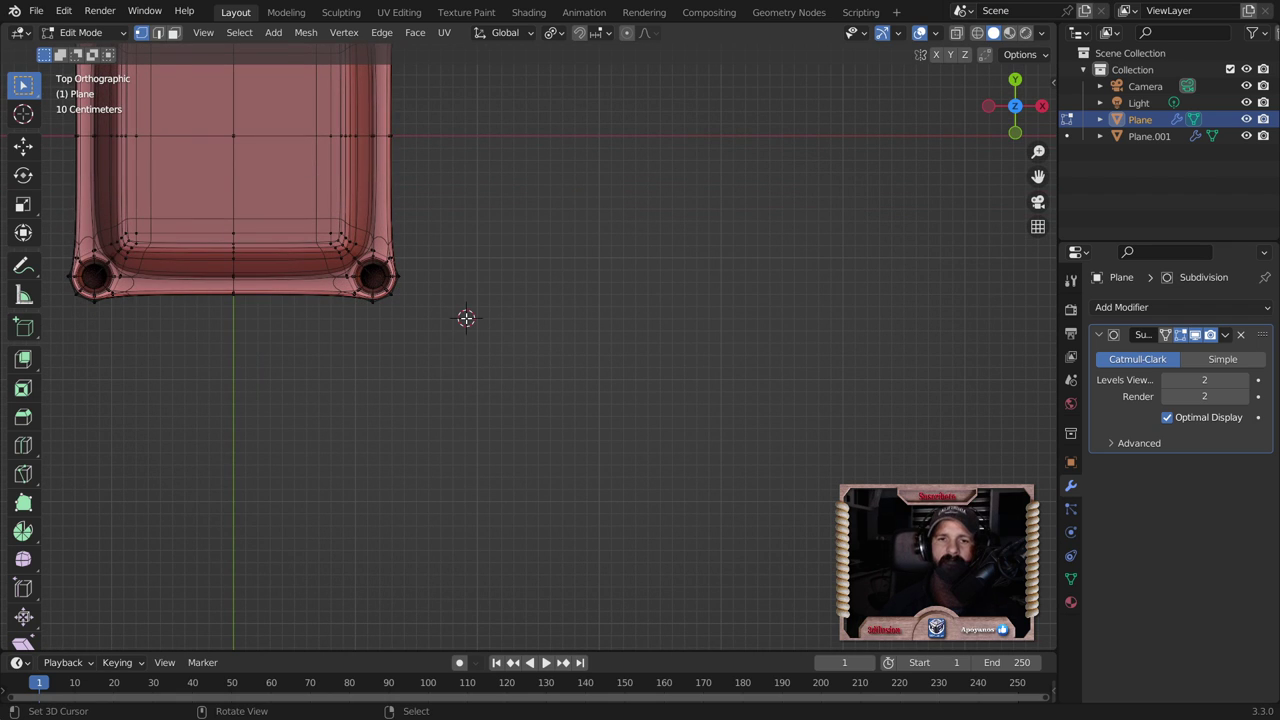
pyautogui.scroll(2, 466, 318)
pyautogui.moveTo(466, 318)
pyautogui.keyDown('shift'); pyautogui.mouseDown(button='middle')
pyautogui.moveTo(631, 309)
pyautogui.moveTo(476, 155)
pyautogui.moveTo(640, 280)
pyautogui.mouseUp(button='middle'); pyautogui.keyUp('shift')
pyautogui.scroll(1, 651, 317)
pyautogui.scroll(1, 476, 155)
pyautogui.scroll(2, 608, 274)
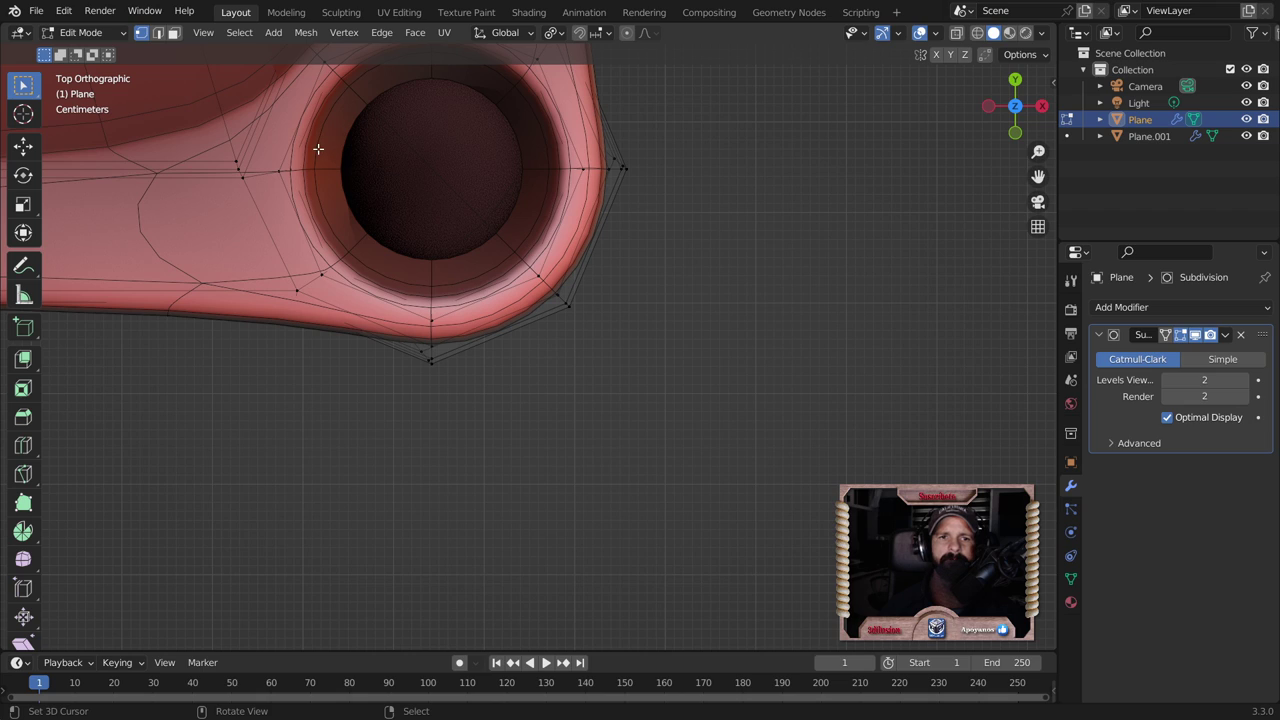
pyautogui.click(162, 32)
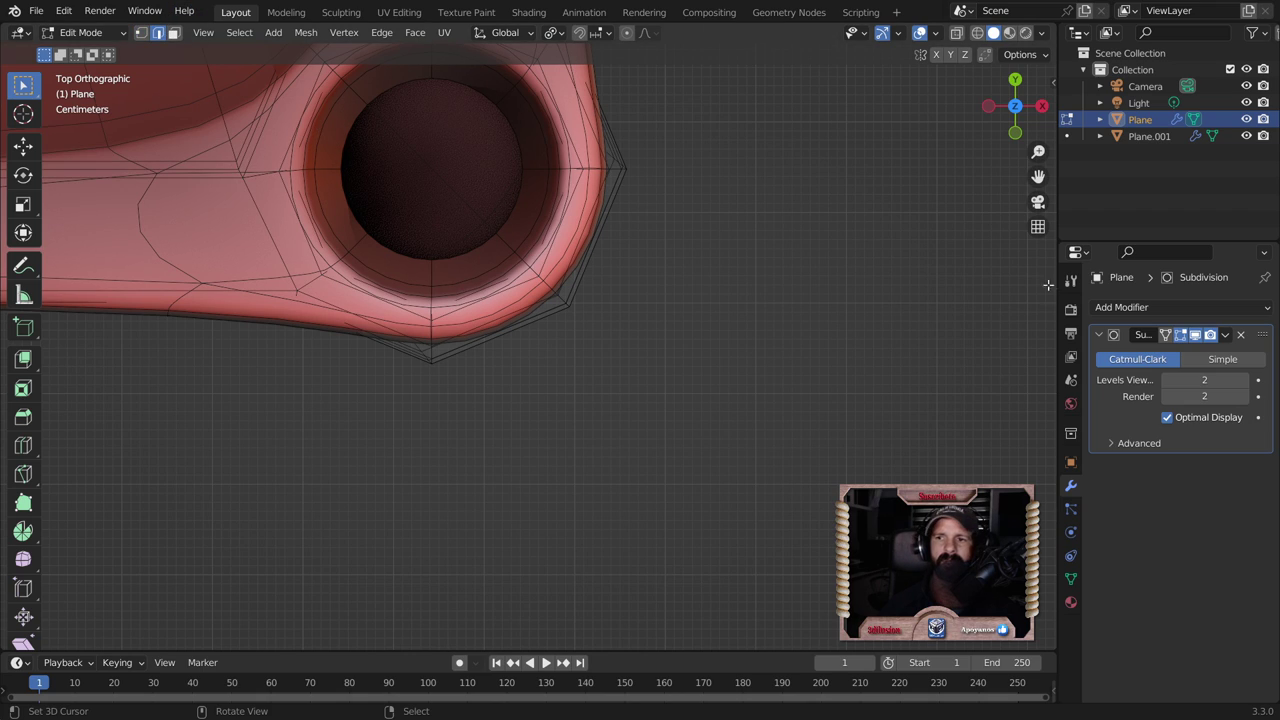
# Step: Turn off the wireframe overlay in the viewport Overlays
pyautogui.press('Tab')
pyautogui.keyDown('shift'); pyautogui.moveTo(523, 200); pyautogui.dragTo(672, 321, button='middle'); pyautogui.keyUp('shift')
pyautogui.scroll(1, 672, 321)
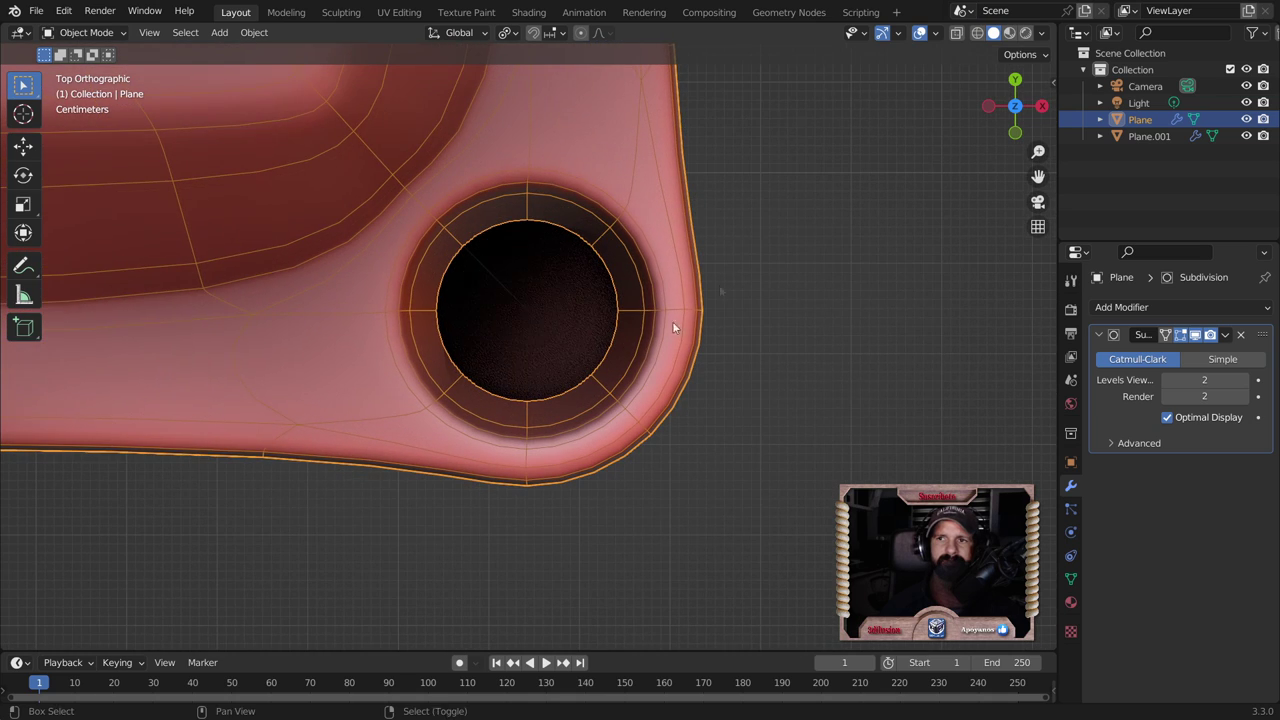
pyautogui.click(936, 33)
pyautogui.click(834, 310)
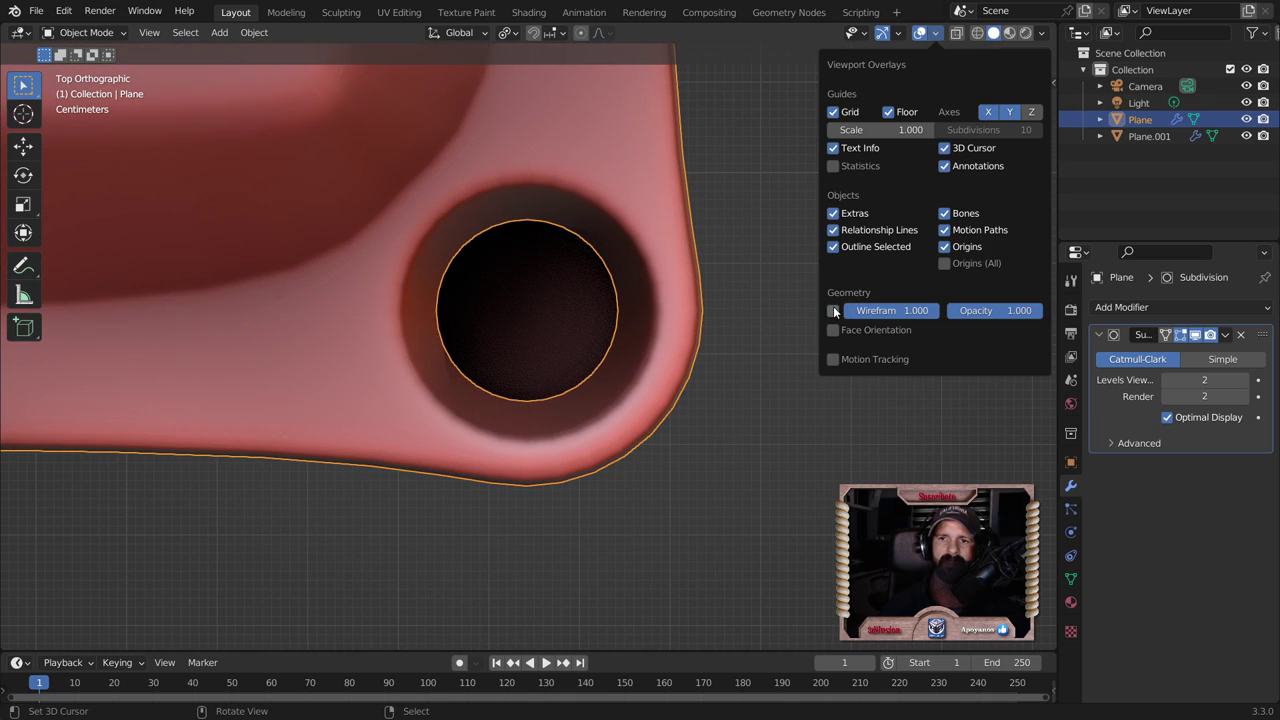
# Step: Hide the Subdivision result in edit mode and select the hole's inner edge ring
pyautogui.press('Tab')
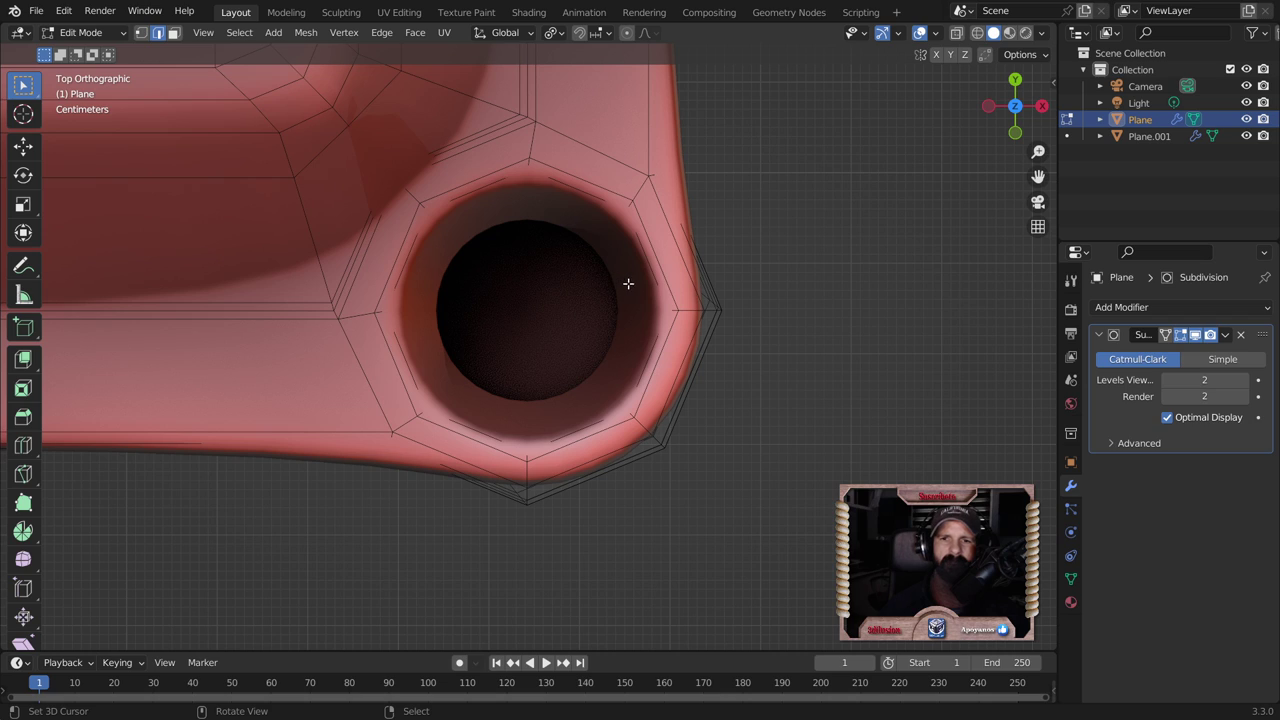
pyautogui.click(1196, 335)
pyautogui.click(622, 272)
pyautogui.keyDown('alt'); pyautogui.click(621, 272); pyautogui.keyUp('alt')
pyautogui.scroll(-4, 621, 272)
pyautogui.scroll(-3, 622, 335)
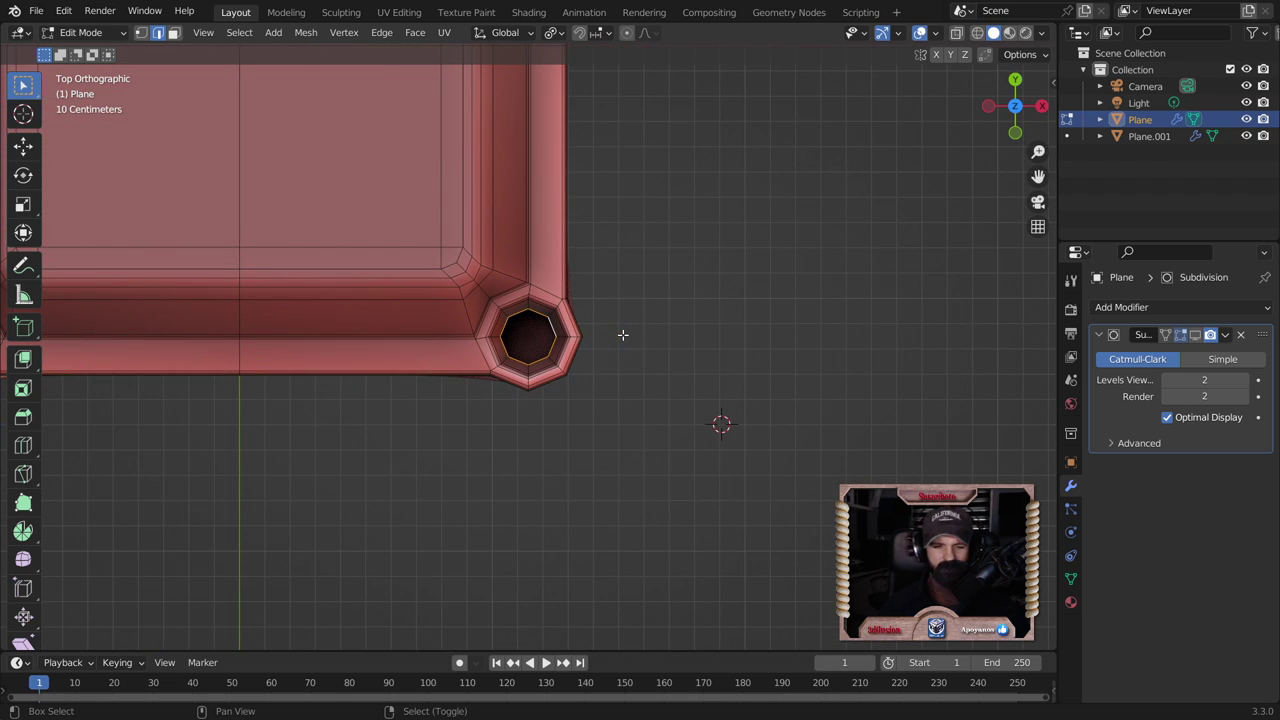
# Step: Try moving the hole ring aside, then undo the move
pyautogui.press('g')
pyautogui.click(801, 332)
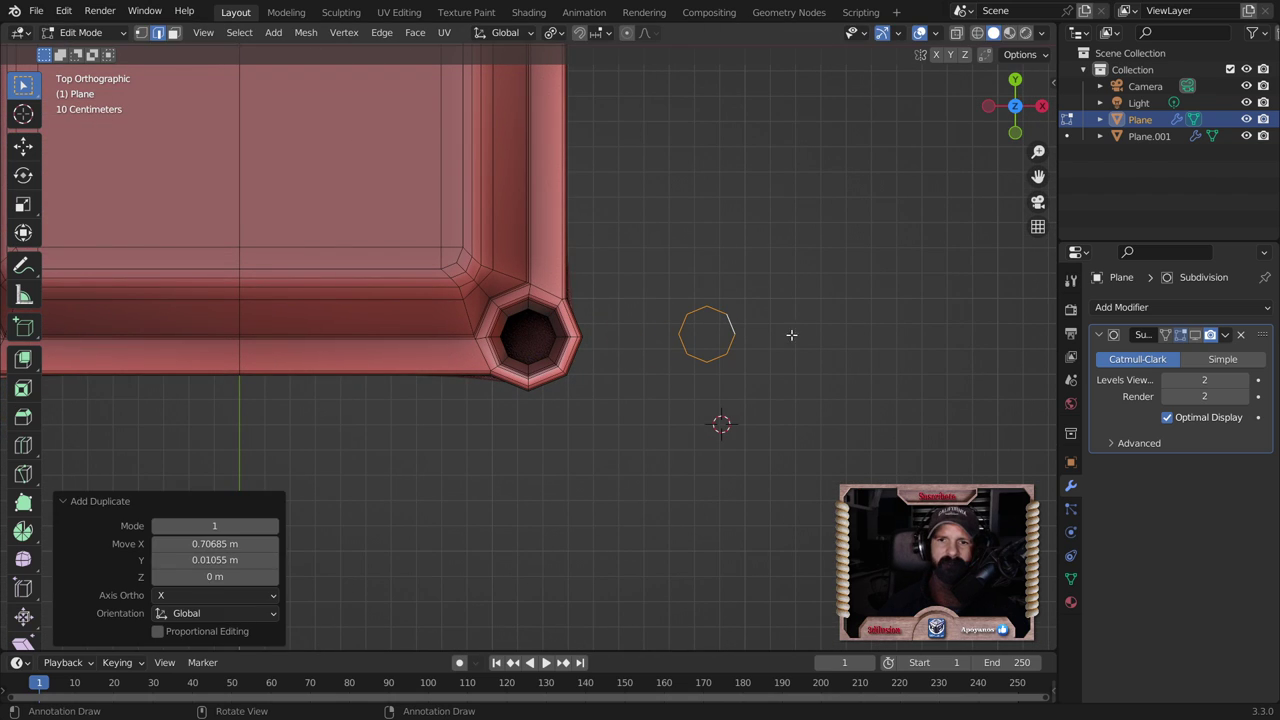
pyautogui.scroll(2, 790, 336)
pyautogui.scroll(1, 785, 338)
pyautogui.hotkey('ctrl', 'z')
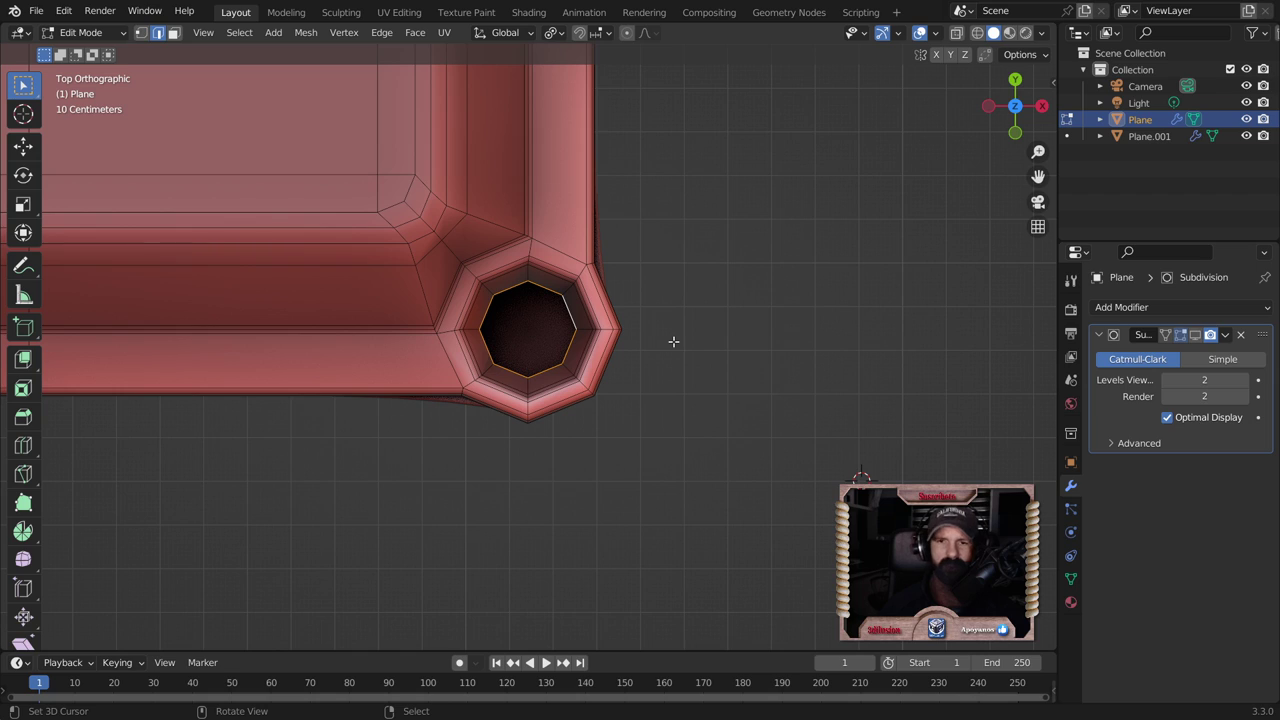
# Step: Separate the selected ring into its own object and return to Object Mode
pyautogui.press('p')
pyautogui.click(546, 309)
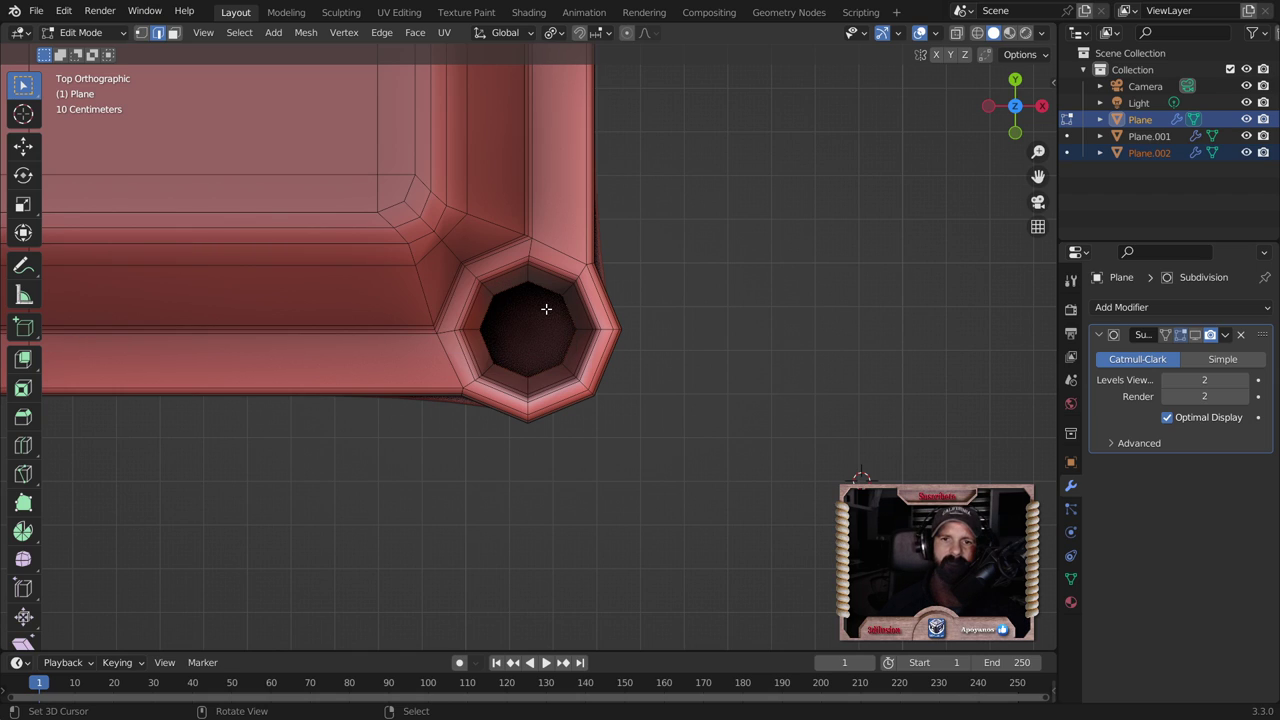
pyautogui.press('Tab')
pyautogui.click(551, 291)
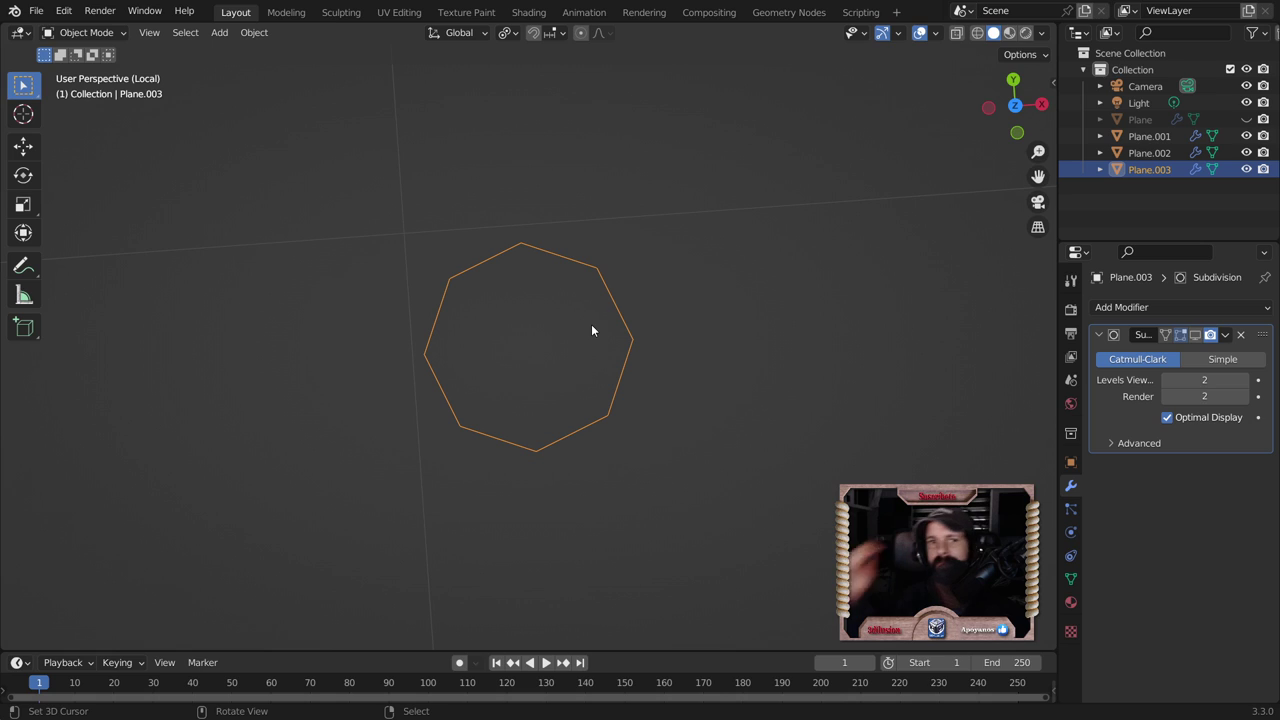
# Step: In top view, add a new plane at the octagon's centre
pyautogui.press('KP_7')
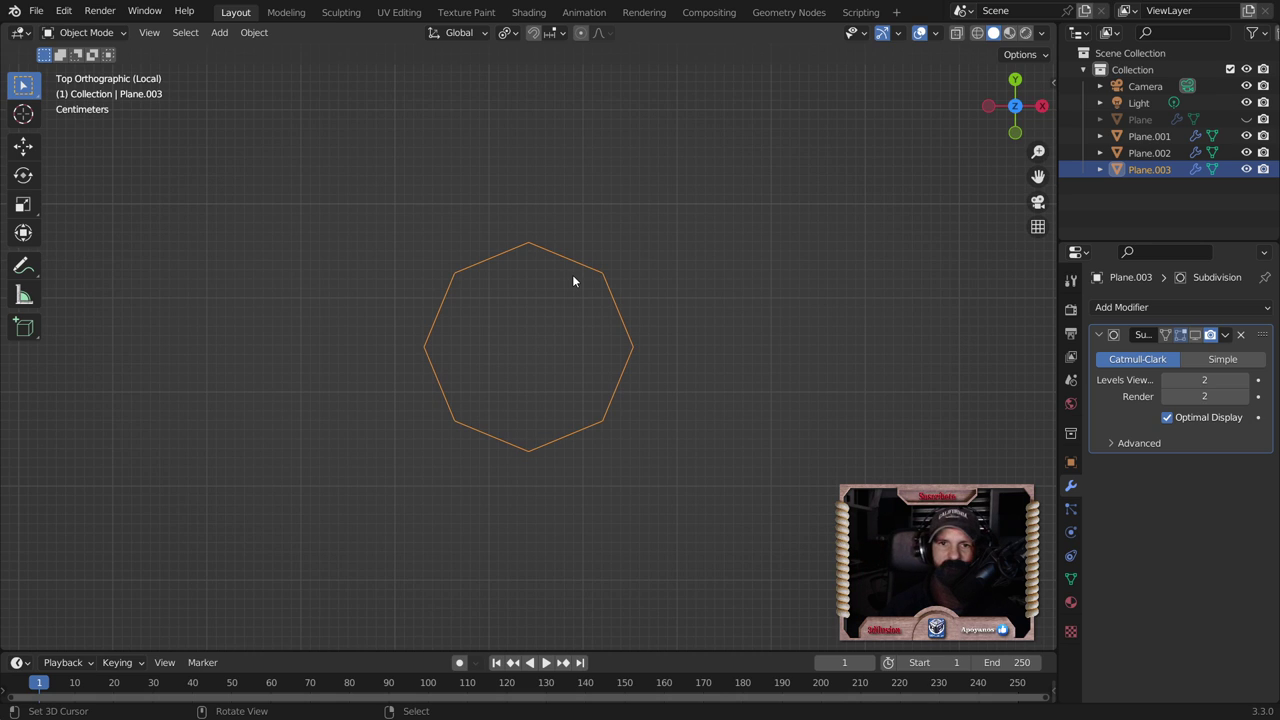
pyautogui.click(583, 368)
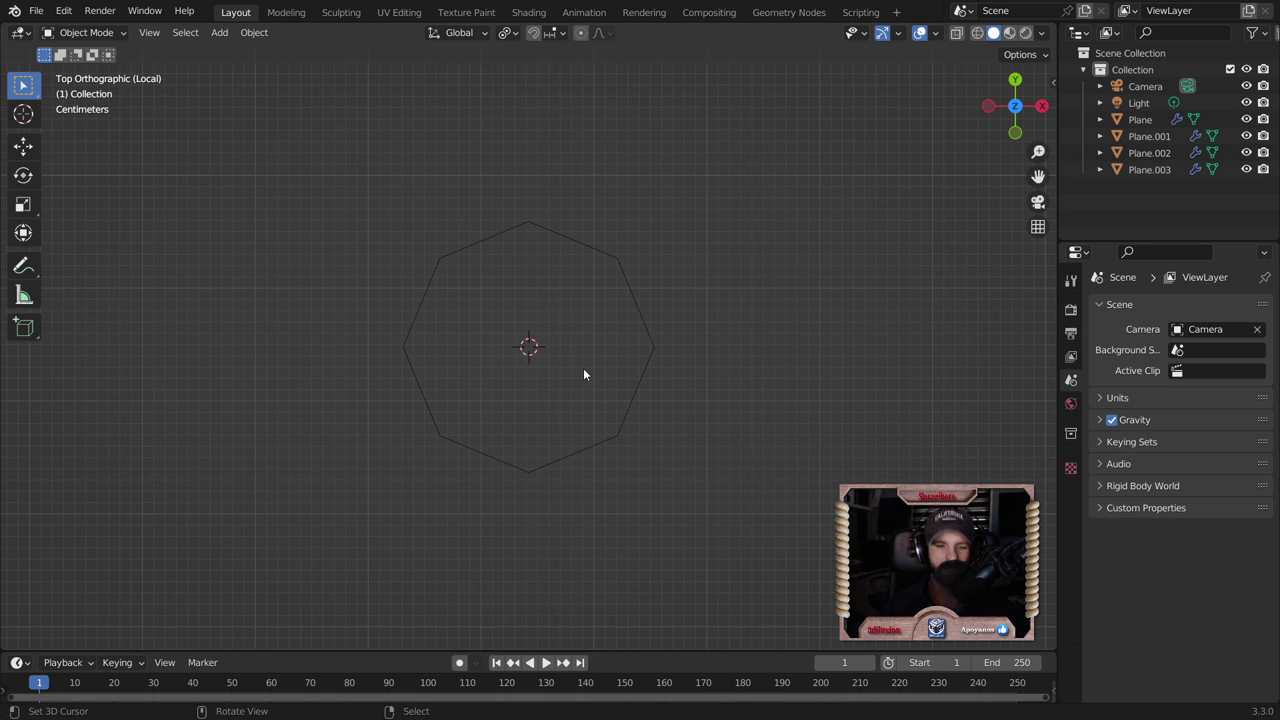
pyautogui.hotkey('shift', 'a')
pyautogui.click(634, 368)
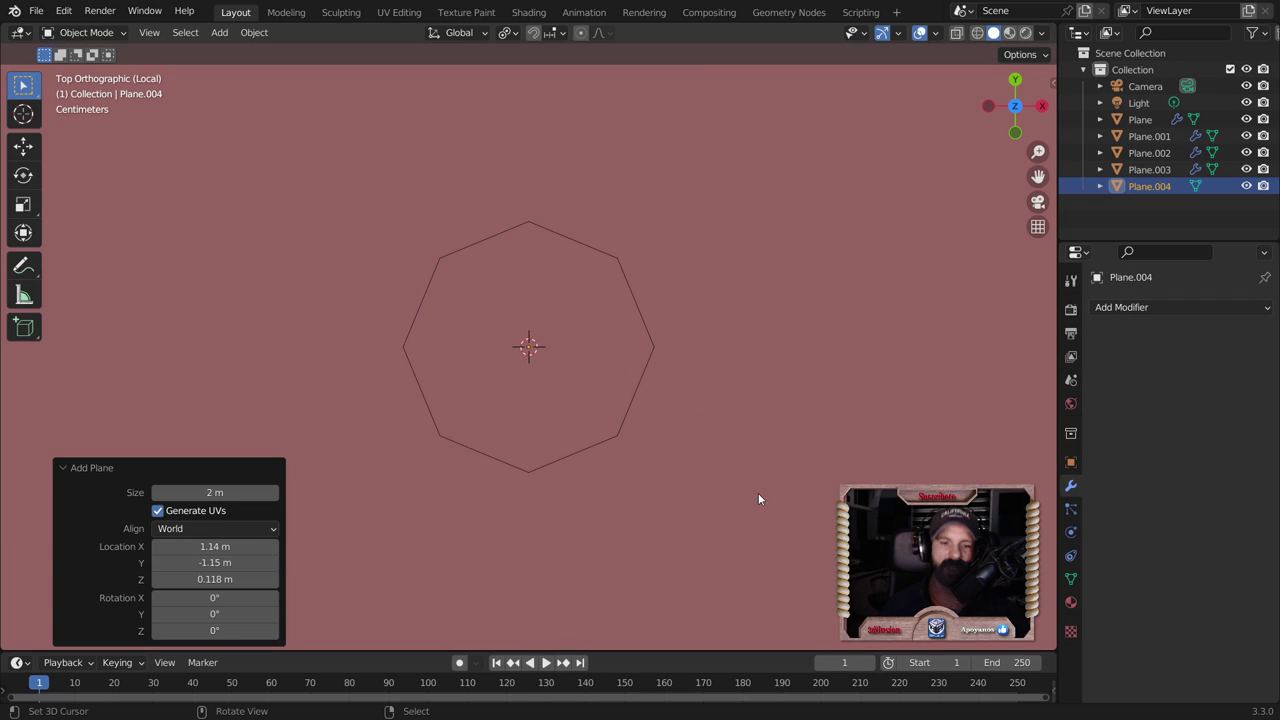
# Step: Scale the plane to 0.125, then to 0.890 so it frames the octagon
pyautogui.write('s.125')
pyautogui.press('Return')
pyautogui.press('s')
pyautogui.click(681, 465)
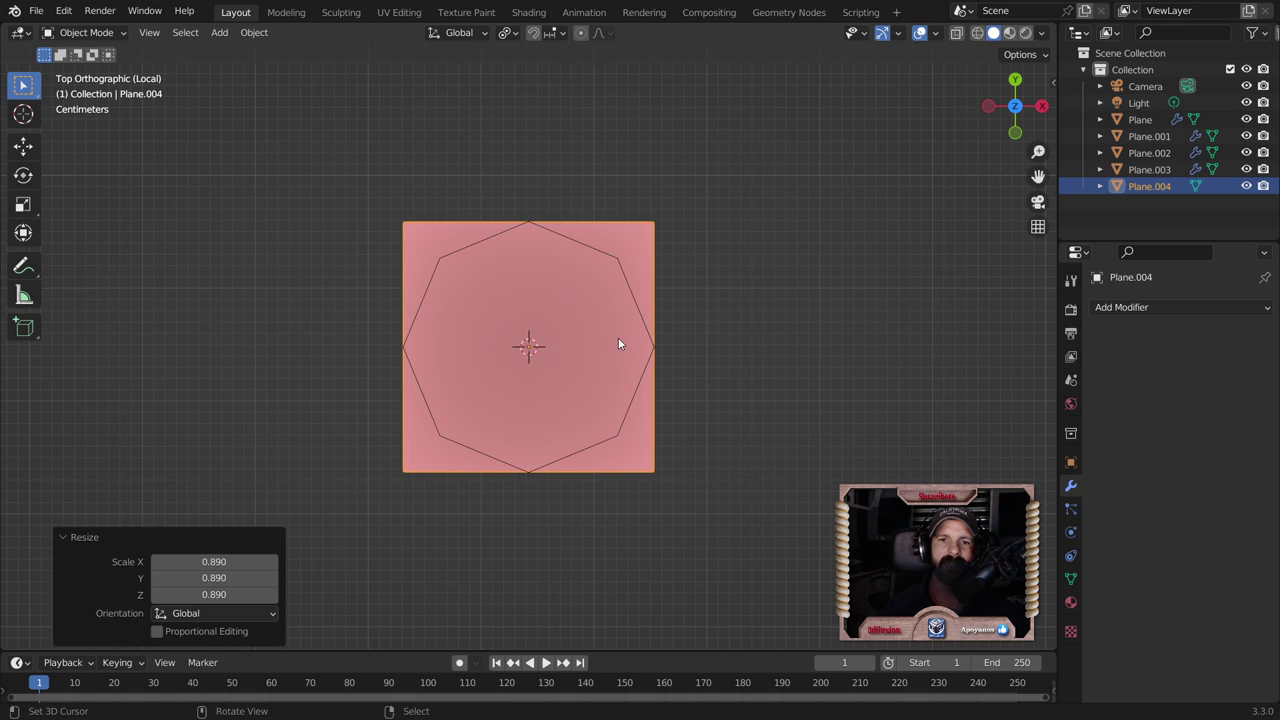
pyautogui.press('Tab')
pyautogui.hotkey('ctrl', 'r')
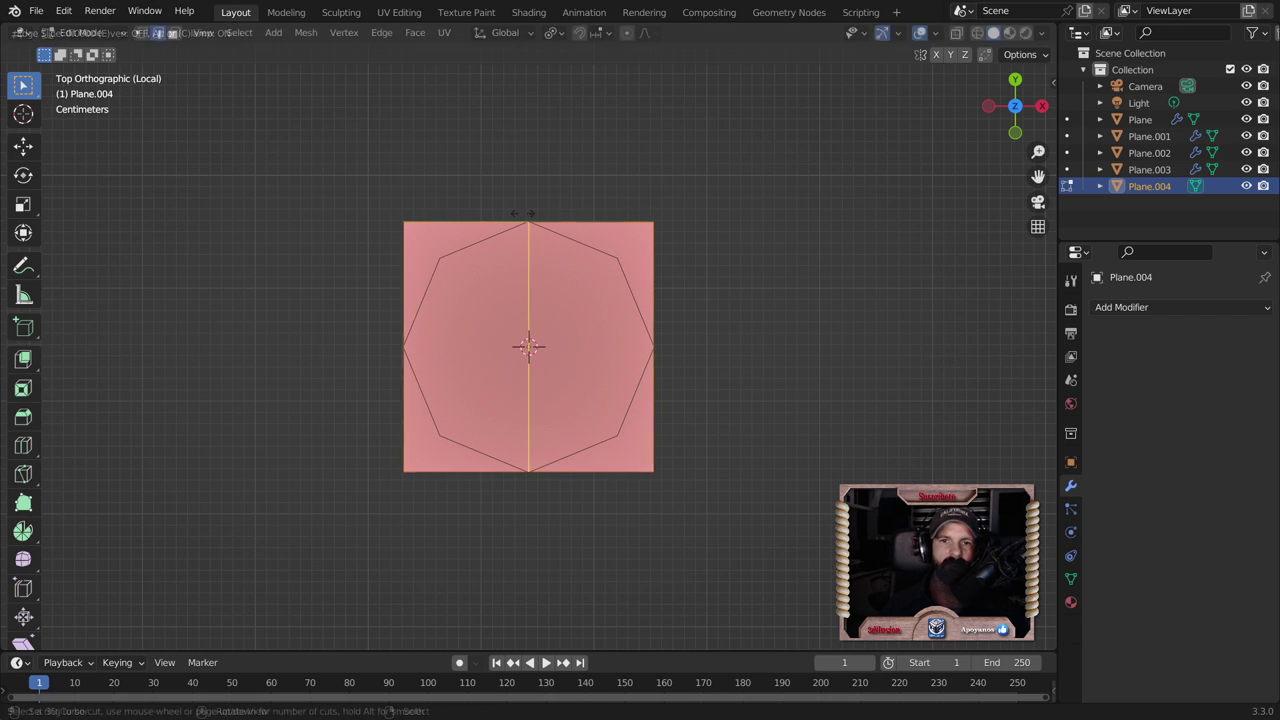
# Step: Add vertical and horizontal centre loop cuts and bevel them into a narrow cross
pyautogui.click(525, 213)
pyautogui.hotkey('ctrl', 'r')
pyautogui.click(505, 284)
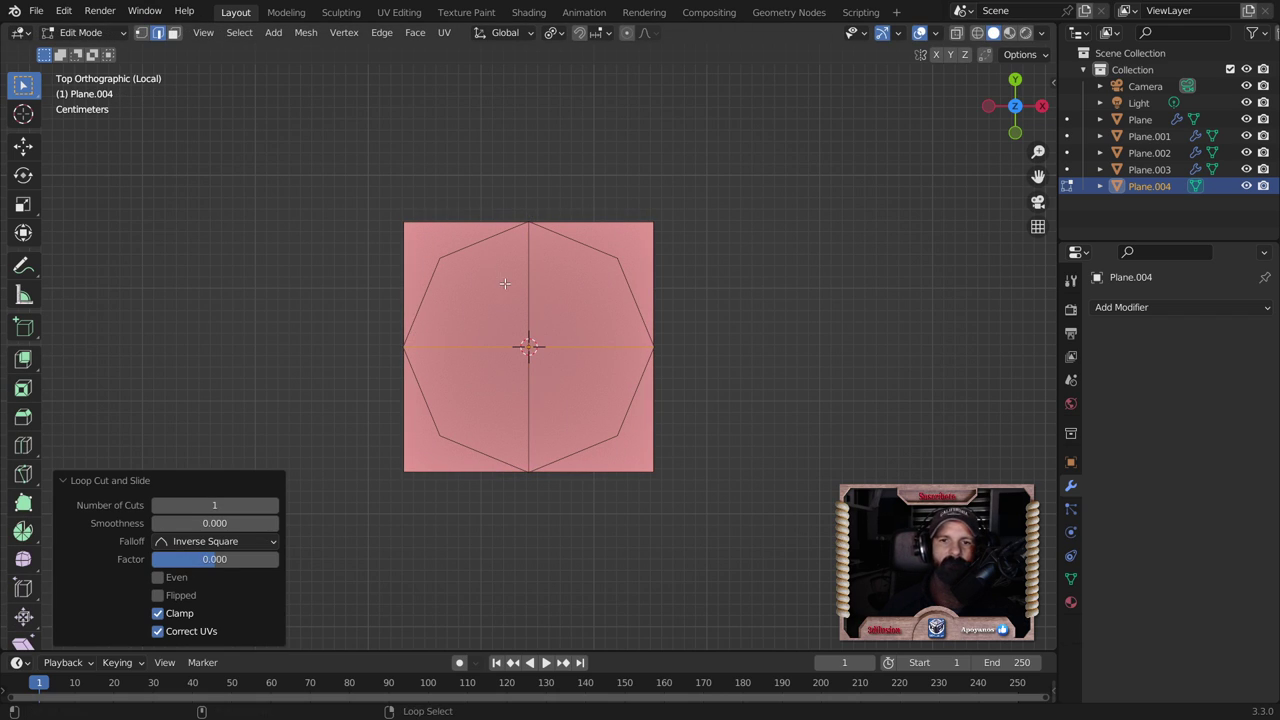
pyautogui.keyDown('alt'); pyautogui.keyDown('shift'); pyautogui.click(528, 290); pyautogui.keyUp('shift'); pyautogui.keyUp('alt')
pyautogui.hotkey('ctrl', 'b')
pyautogui.scroll(-1, 780, 410)
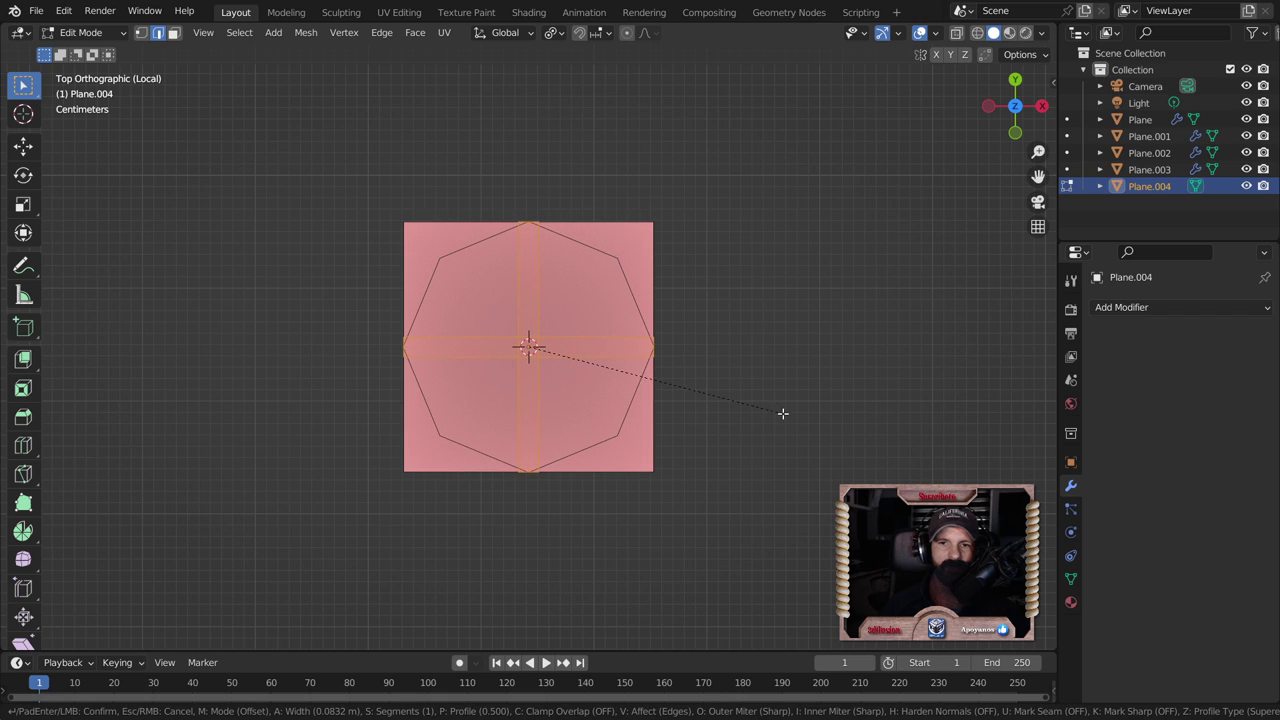
pyautogui.click(782, 412)
# Step: Select the bottom-left corner vertex, try a bevel, and undo it
pyautogui.click(141, 32)
pyautogui.click(349, 180)
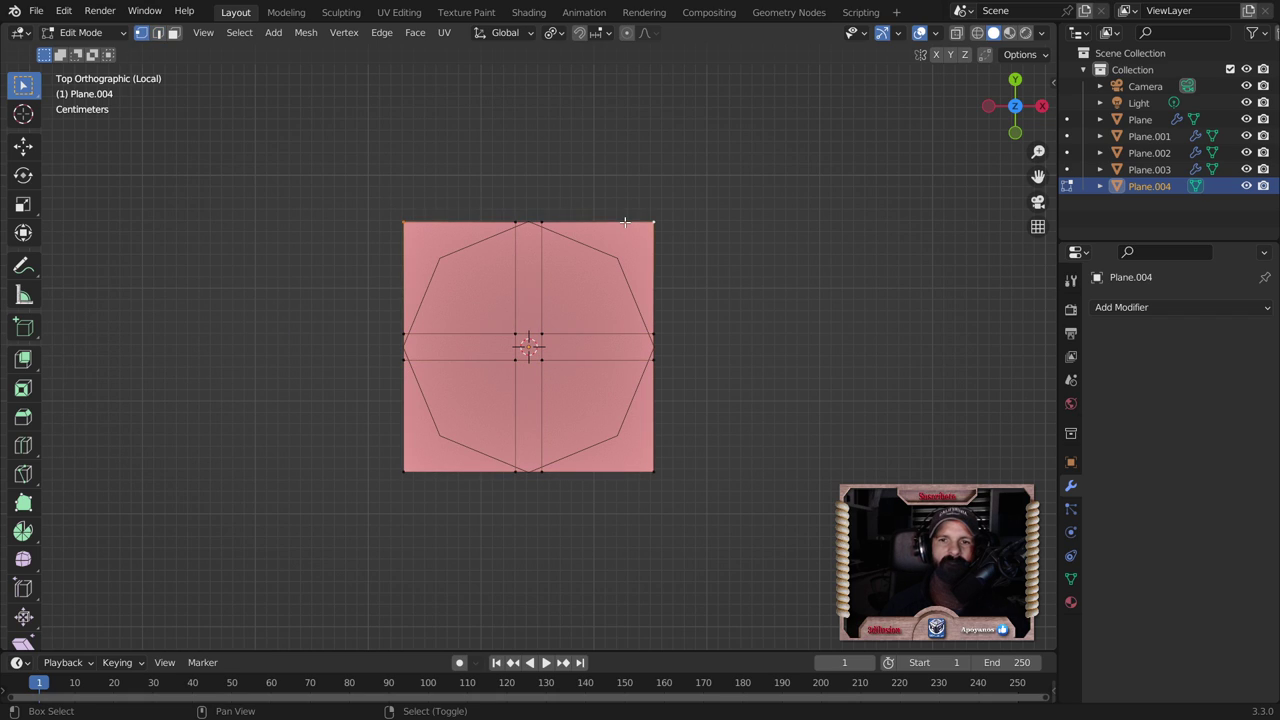
pyautogui.click(415, 478)
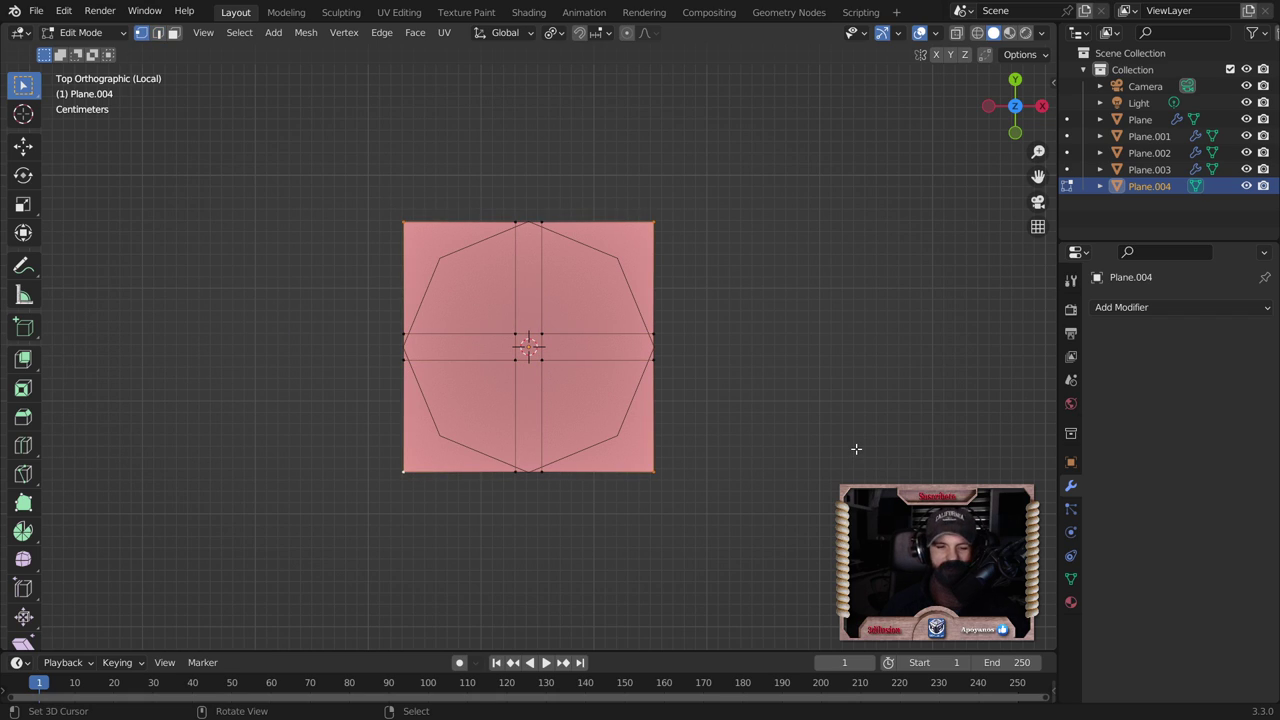
pyautogui.hotkey('ctrl', 'b')
pyautogui.click(905, 444)
pyautogui.hotkey('ctrl', 'z')
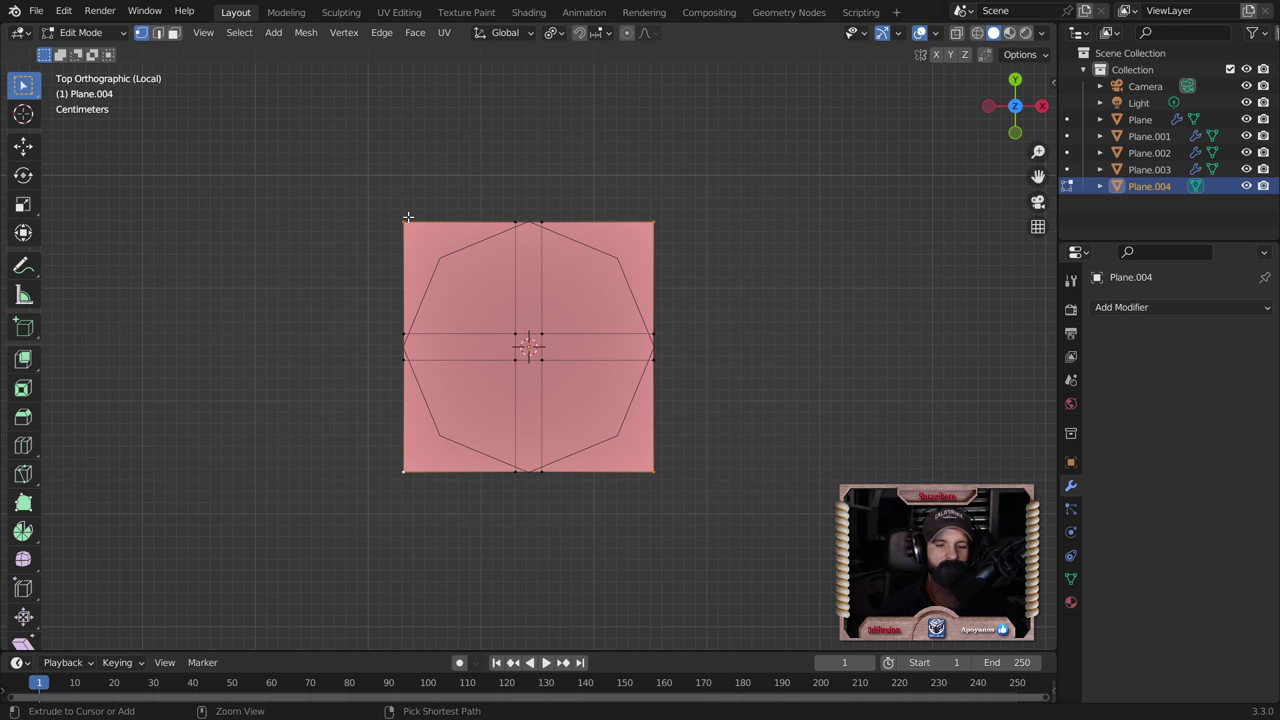
# Step: Vertex-bevel the four corners with 3 segments into a near-round outline
pyautogui.hotkey('ctrl', 'b')
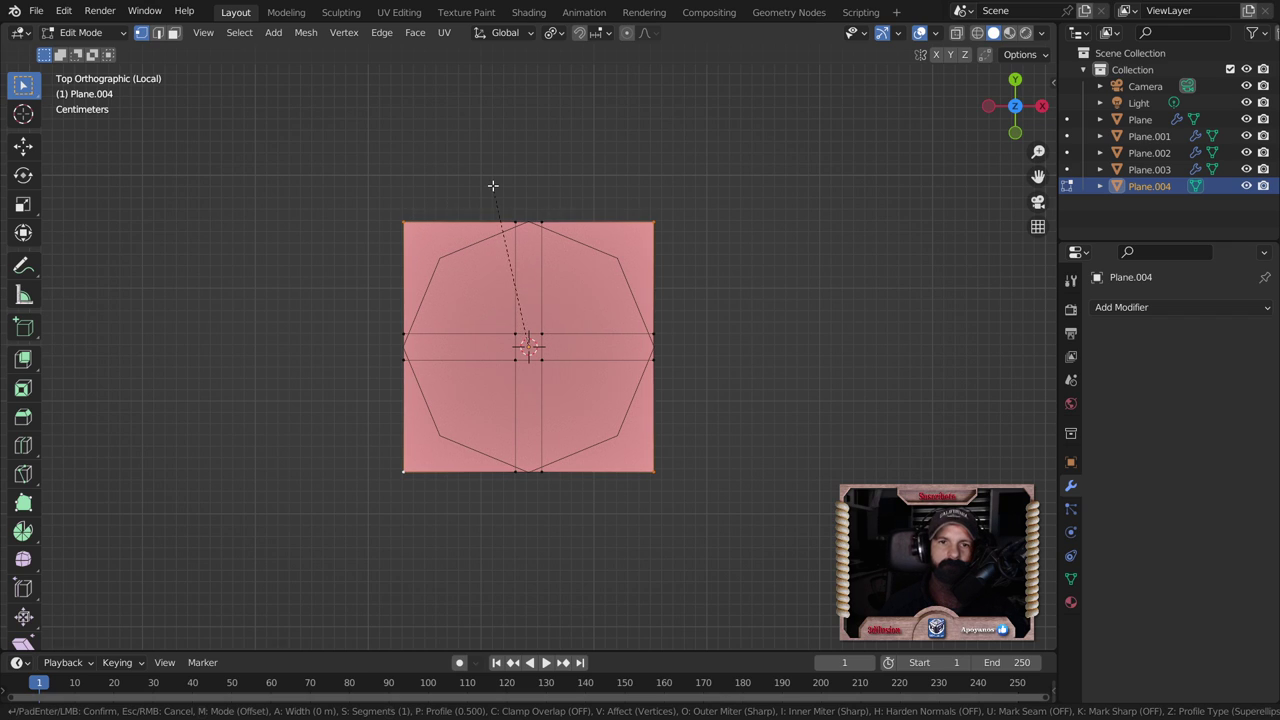
pyautogui.click(500, 188)
pyautogui.hotkey('ctrl', 'b')
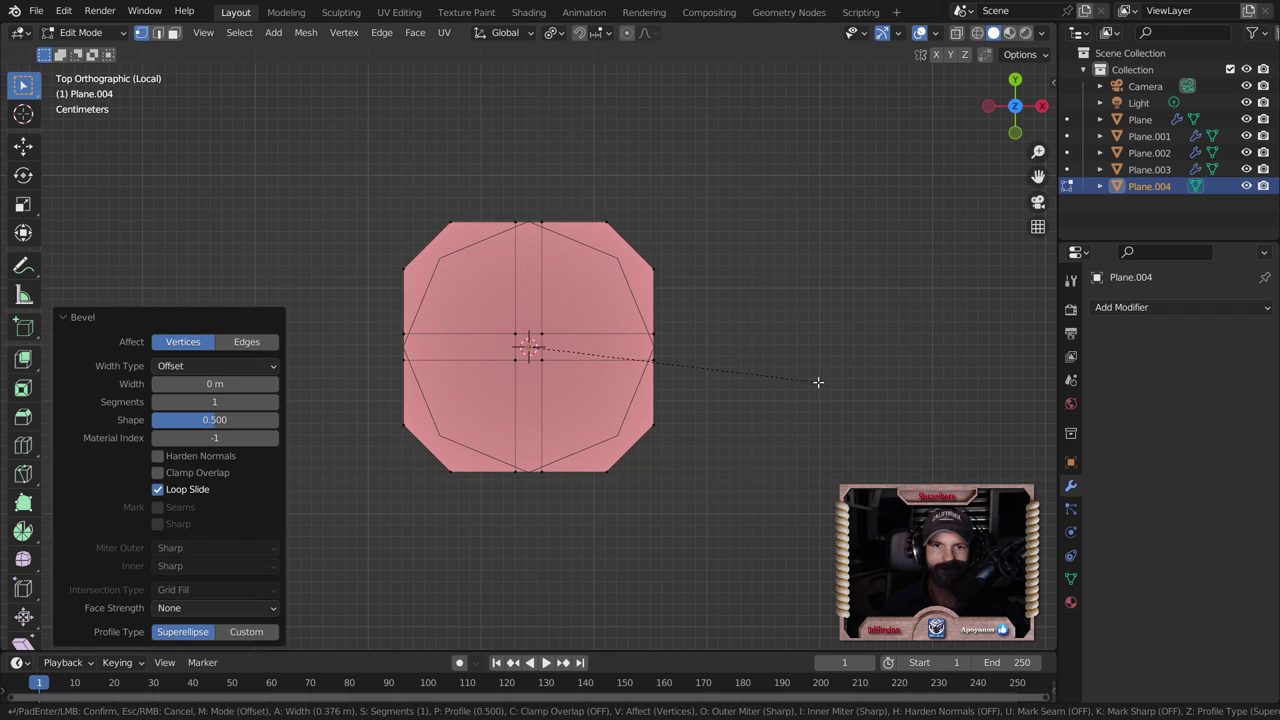
pyautogui.scroll(1, 818, 382)
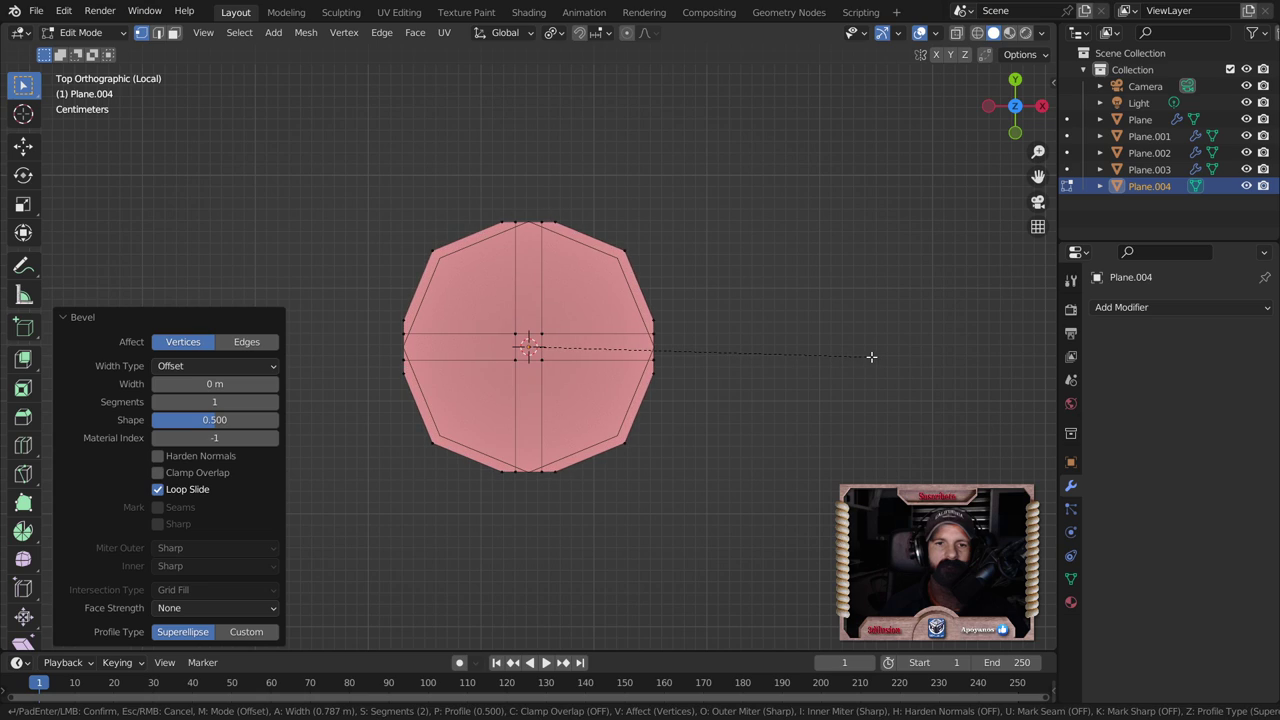
pyautogui.scroll(1, 873, 355)
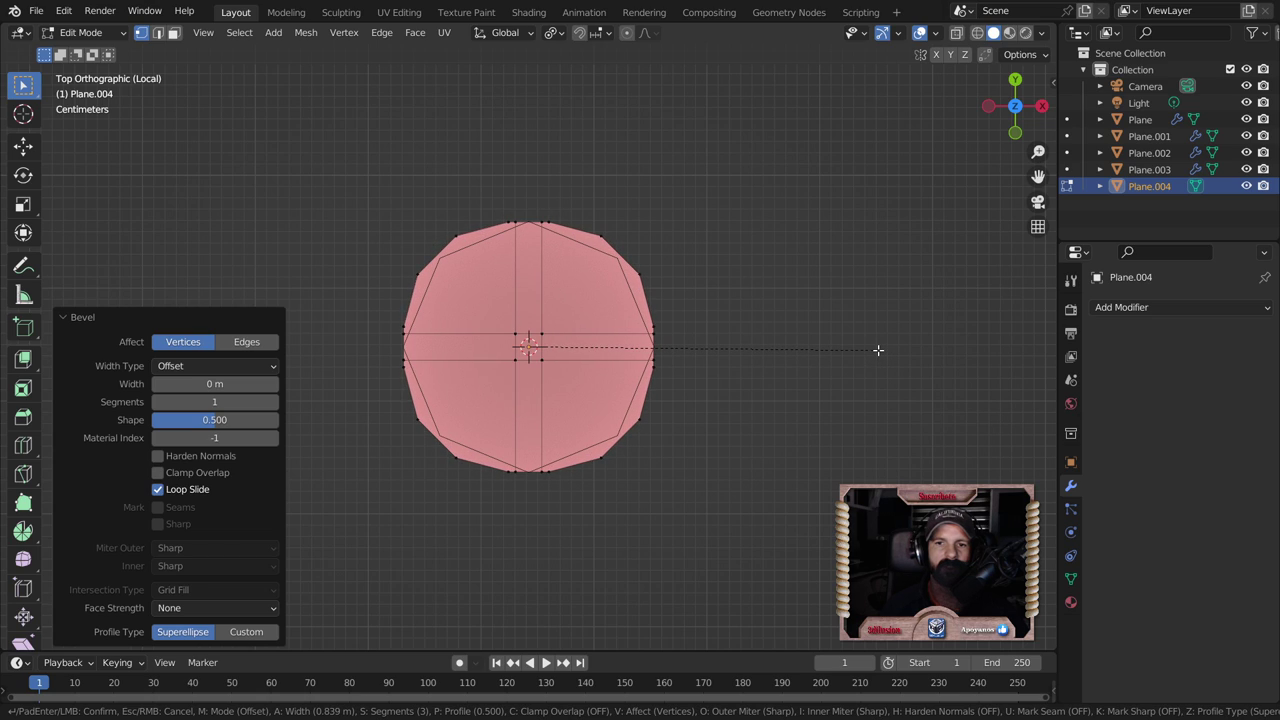
pyautogui.click(878, 350)
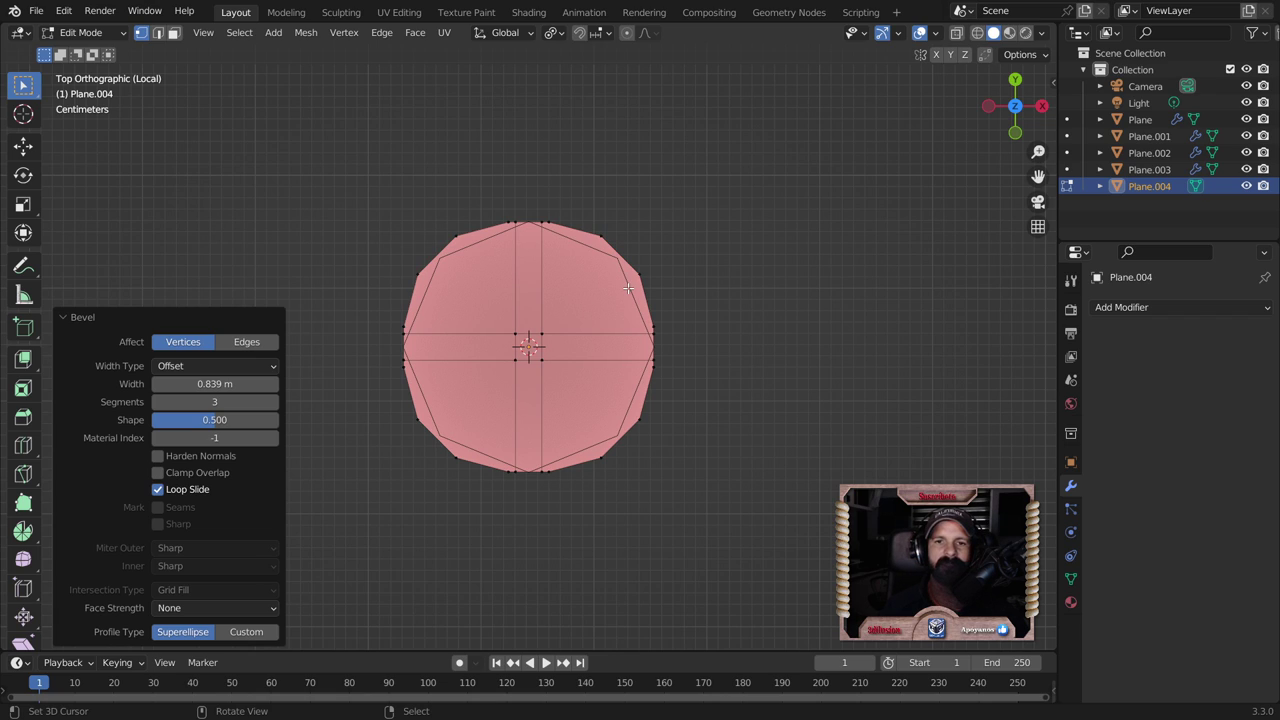
pyautogui.rightClick(671, 244)
pyautogui.moveTo(600, 197)
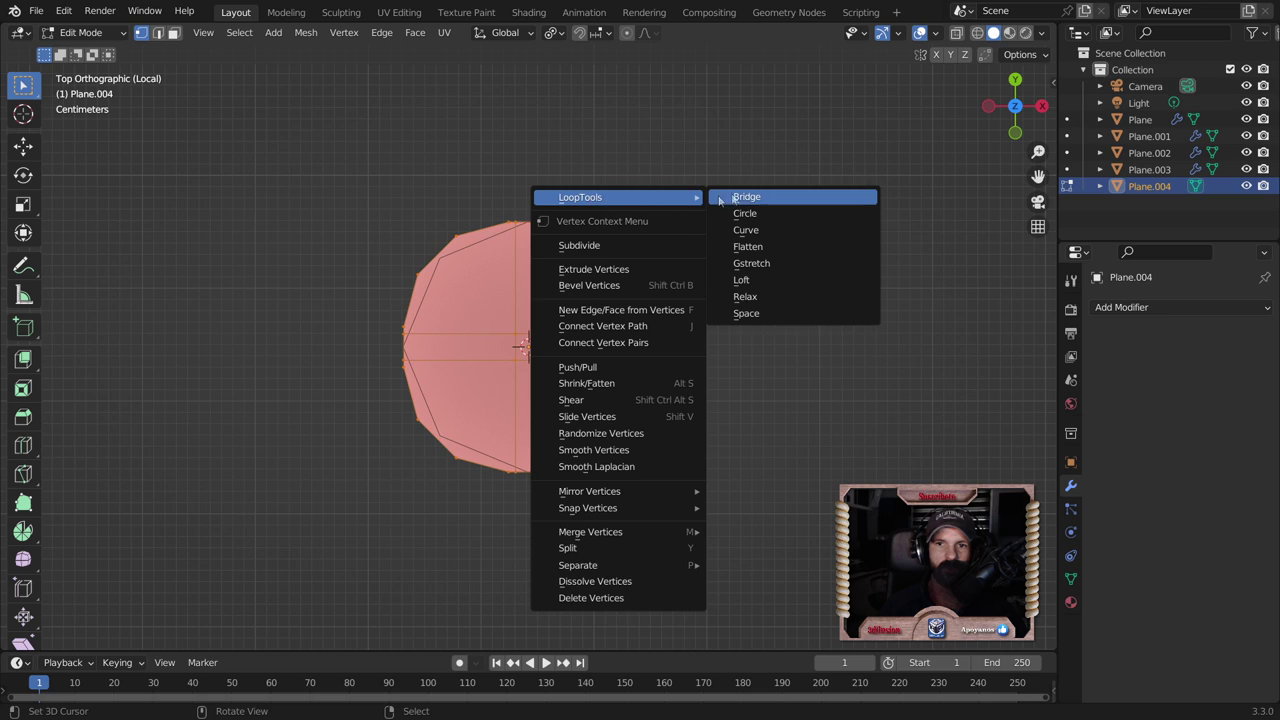
# Step: Make the outline a perfect circle with LoopTools Circle
pyautogui.click(745, 213)
pyautogui.click(703, 293)
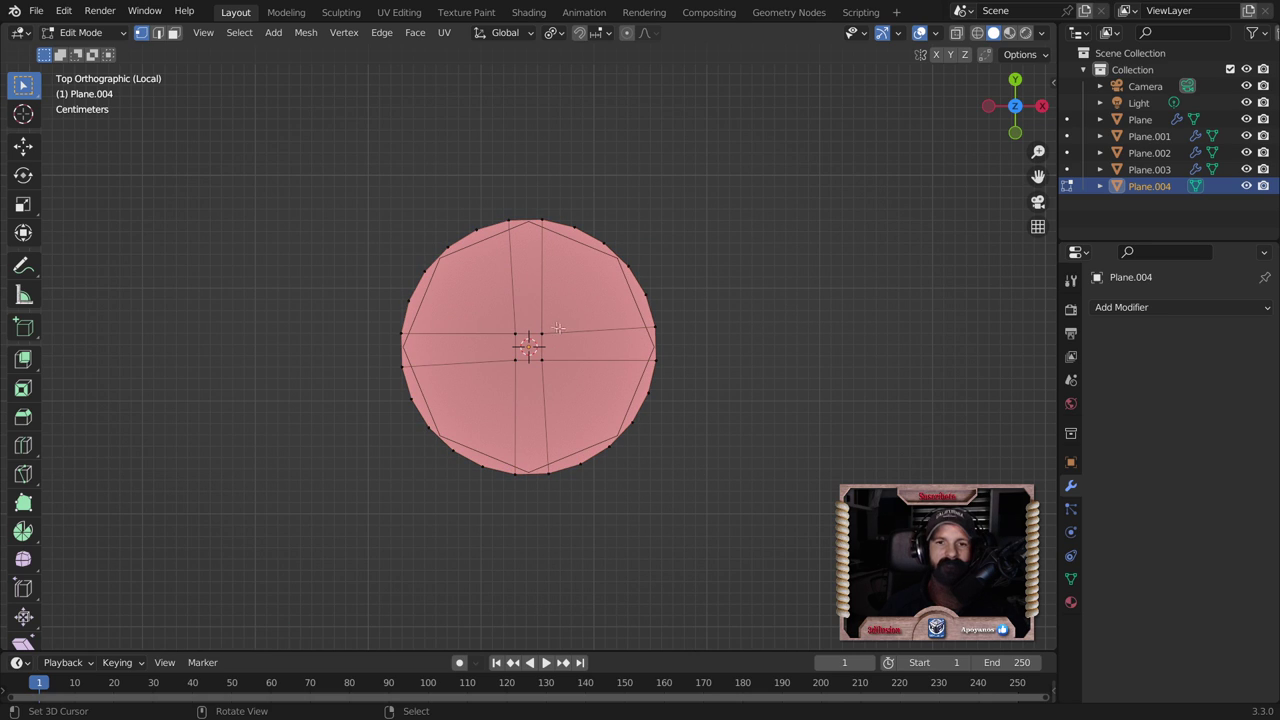
pyautogui.scroll(3, 597, 429)
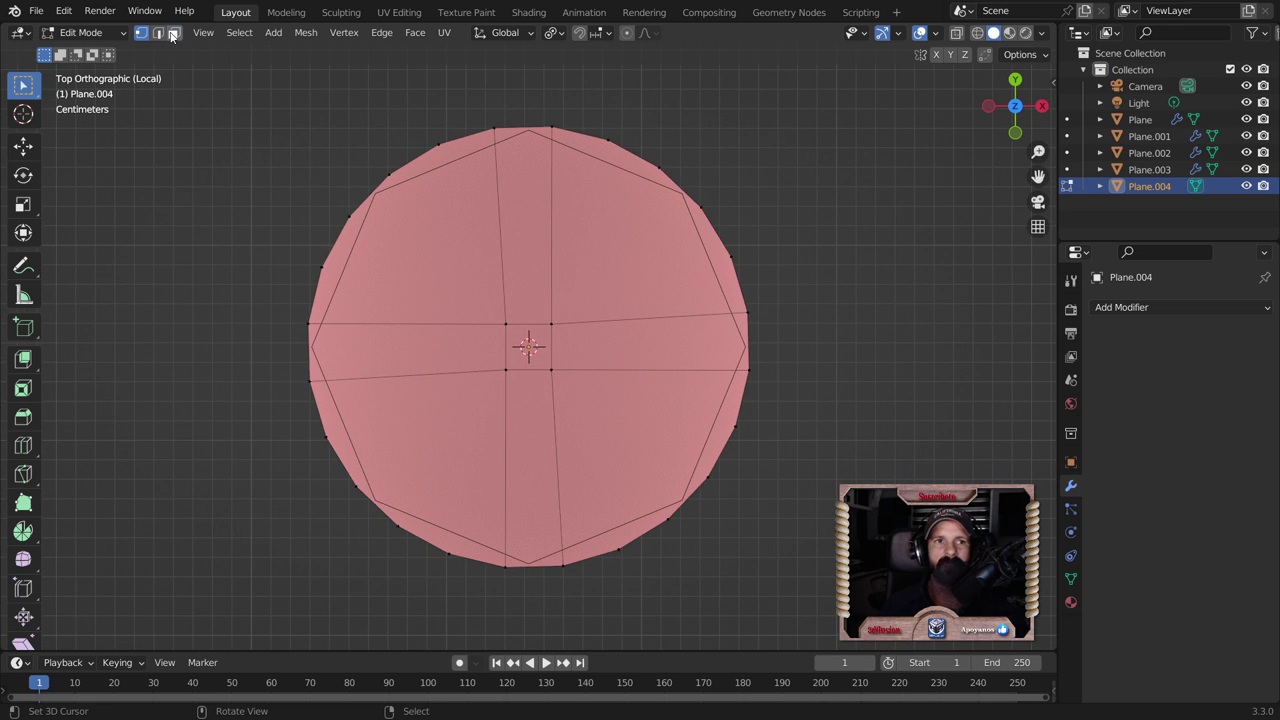
# Step: Select the four quarter faces around the central cross
pyautogui.click(489, 338)
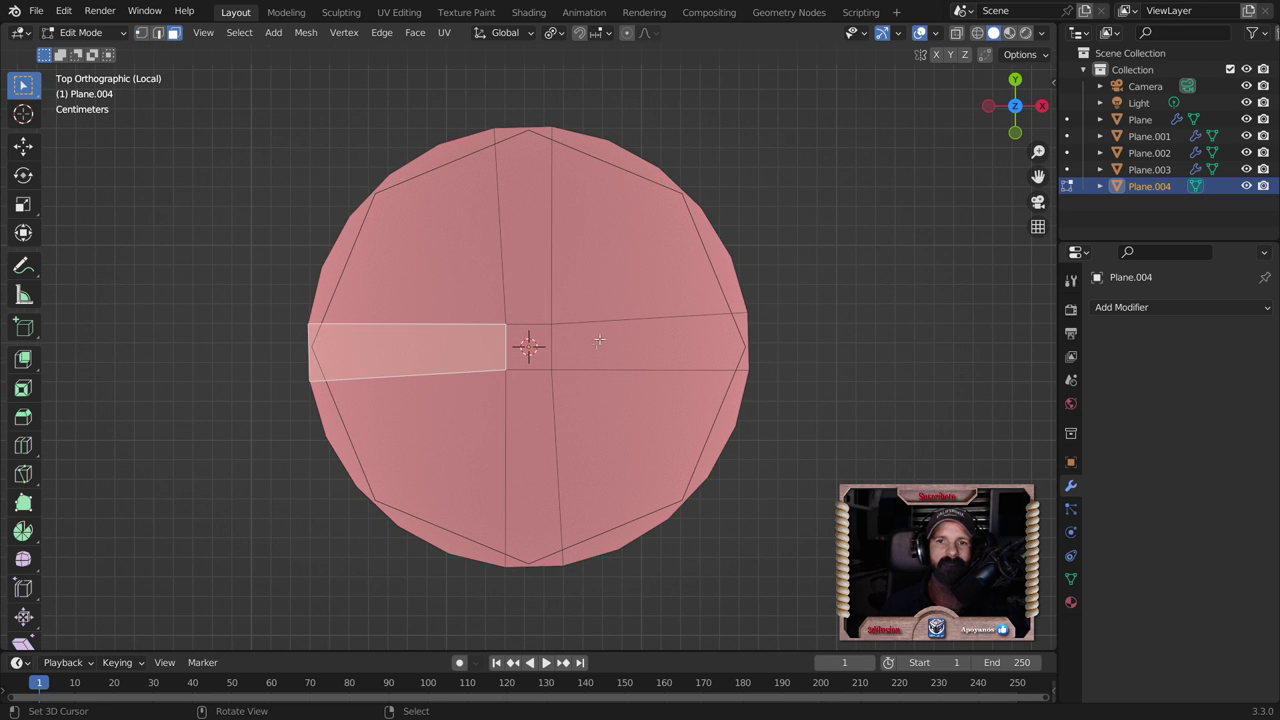
pyautogui.click(610, 248)
pyautogui.keyDown('shift'); pyautogui.click(450, 250); pyautogui.keyUp('shift')
pyautogui.keyDown('shift'); pyautogui.click(456, 428); pyautogui.keyUp('shift')
pyautogui.keyDown('shift'); pyautogui.click(662, 454); pyautogui.keyUp('shift')
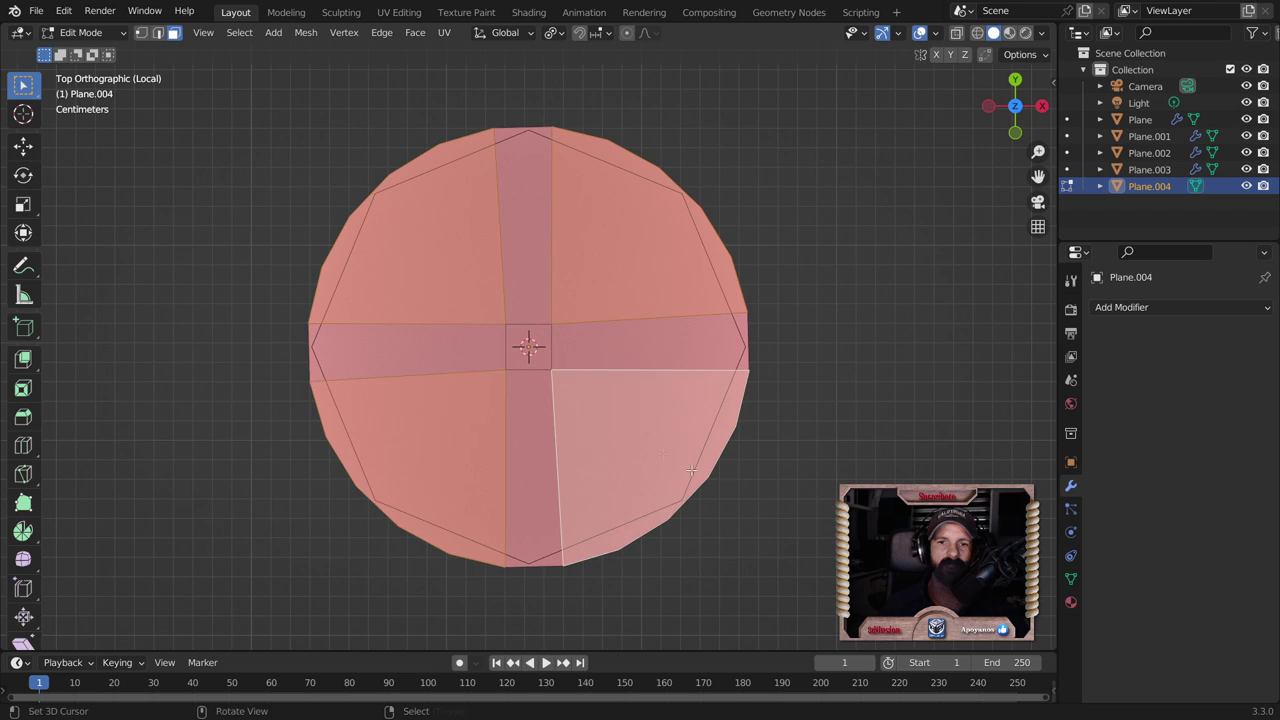
pyautogui.moveTo(662, 454); pyautogui.dragTo(591, 370, button='middle')
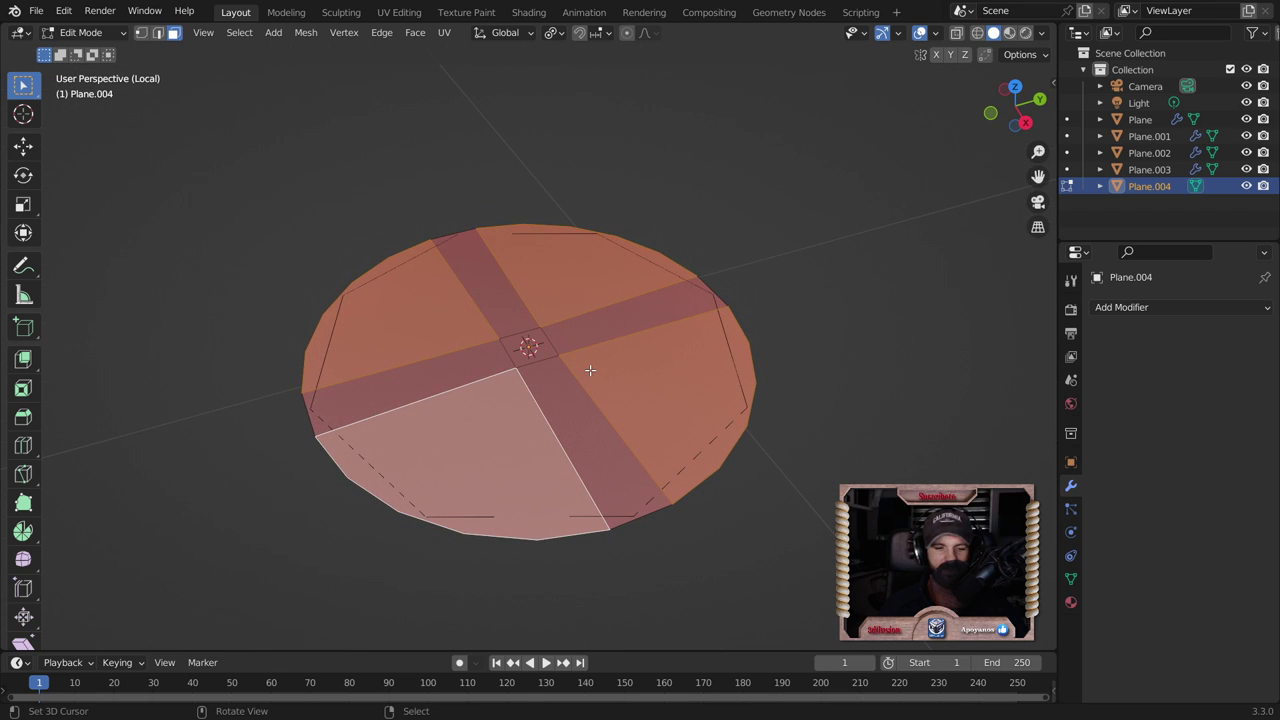
# Step: Extrude the four quadrant faces upward and delete the unused Plane.003
pyautogui.press('e')
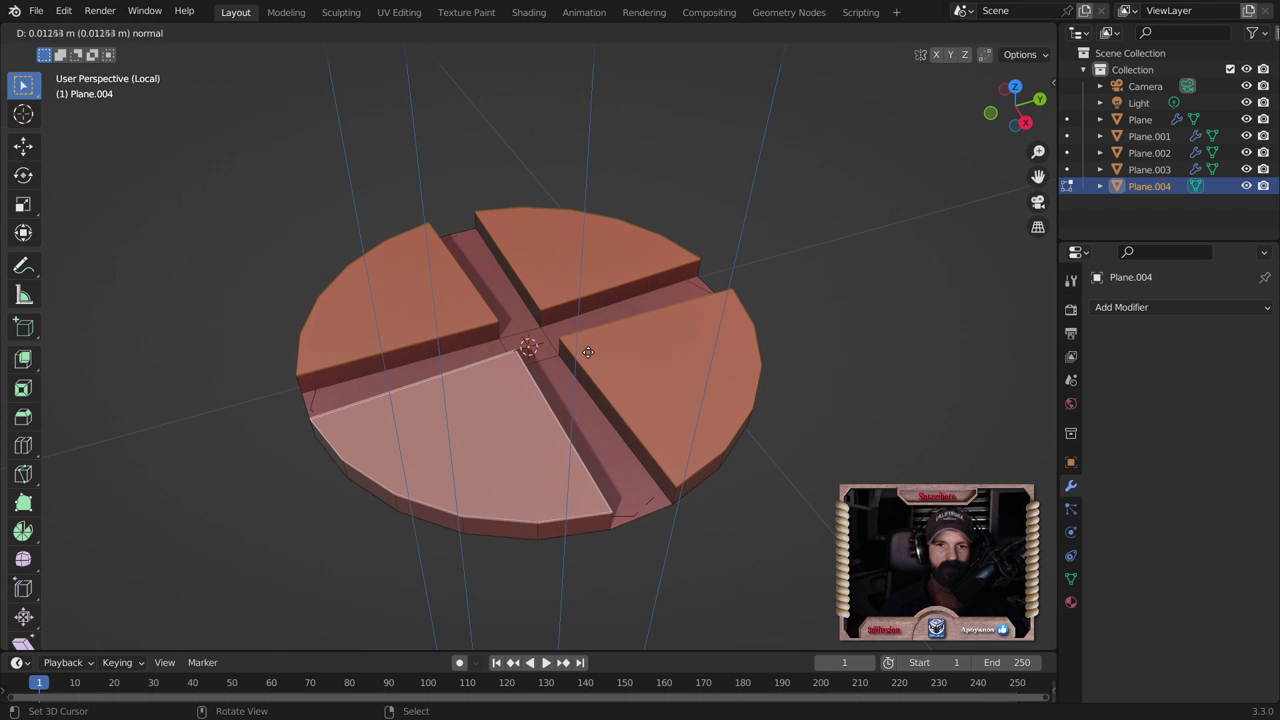
pyautogui.click(590, 348)
pyautogui.press('Tab')
pyautogui.press('Delete')
pyautogui.moveTo(647, 511)
pyautogui.mouseDown(button='middle')
pyautogui.moveTo(736, 338)
pyautogui.moveTo(684, 342)
pyautogui.moveTo(688, 373)
pyautogui.moveTo(616, 406)
pyautogui.mouseUp(button='middle')
# Step: Raise the selected rim vertices about 0.019 m along Z
pyautogui.press('Tab')
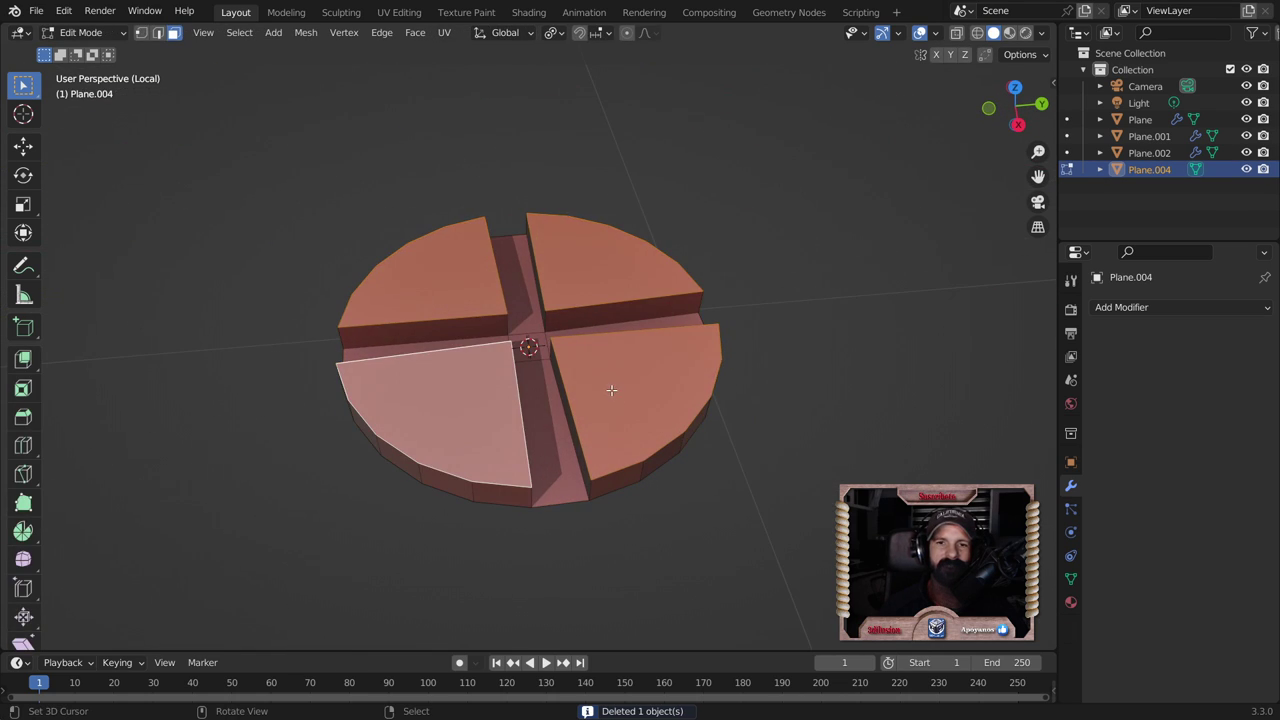
pyautogui.click(500, 306)
pyautogui.keyDown('shift'); pyautogui.click(550, 302); pyautogui.keyUp('shift')
pyautogui.keyDown('shift'); pyautogui.click(561, 342); pyautogui.keyUp('shift')
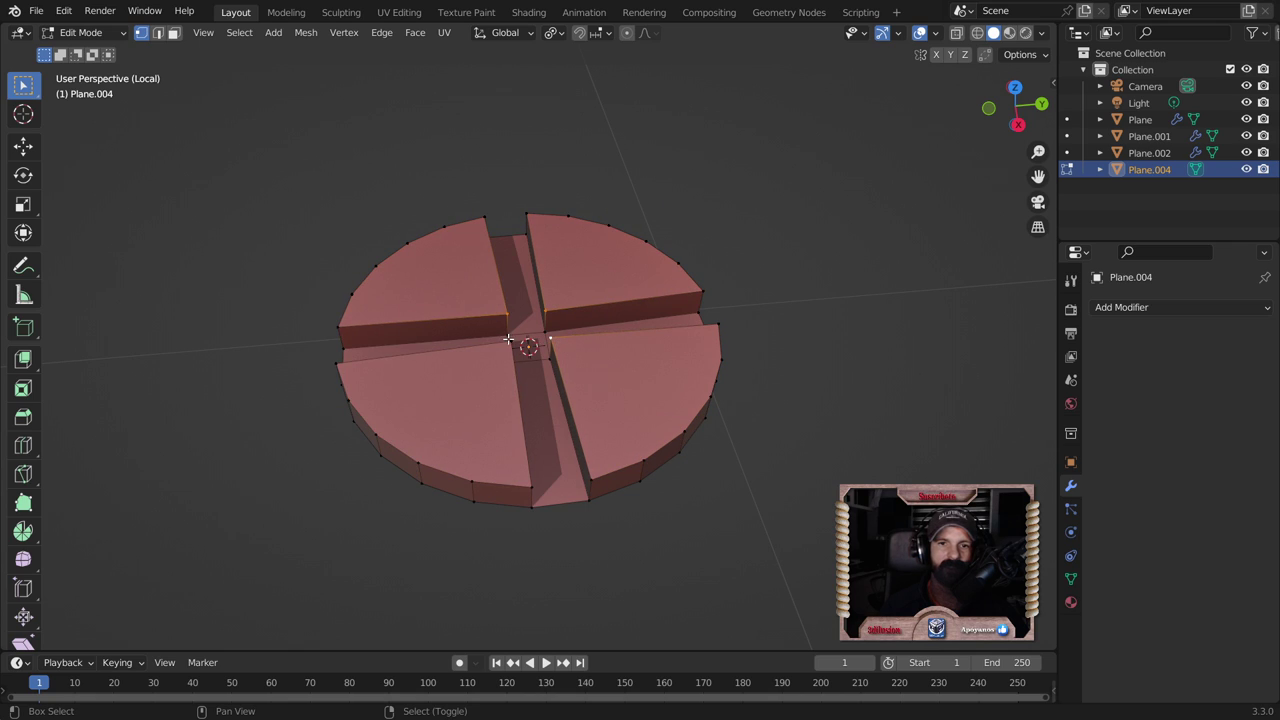
pyautogui.press('g')
pyautogui.press('z')
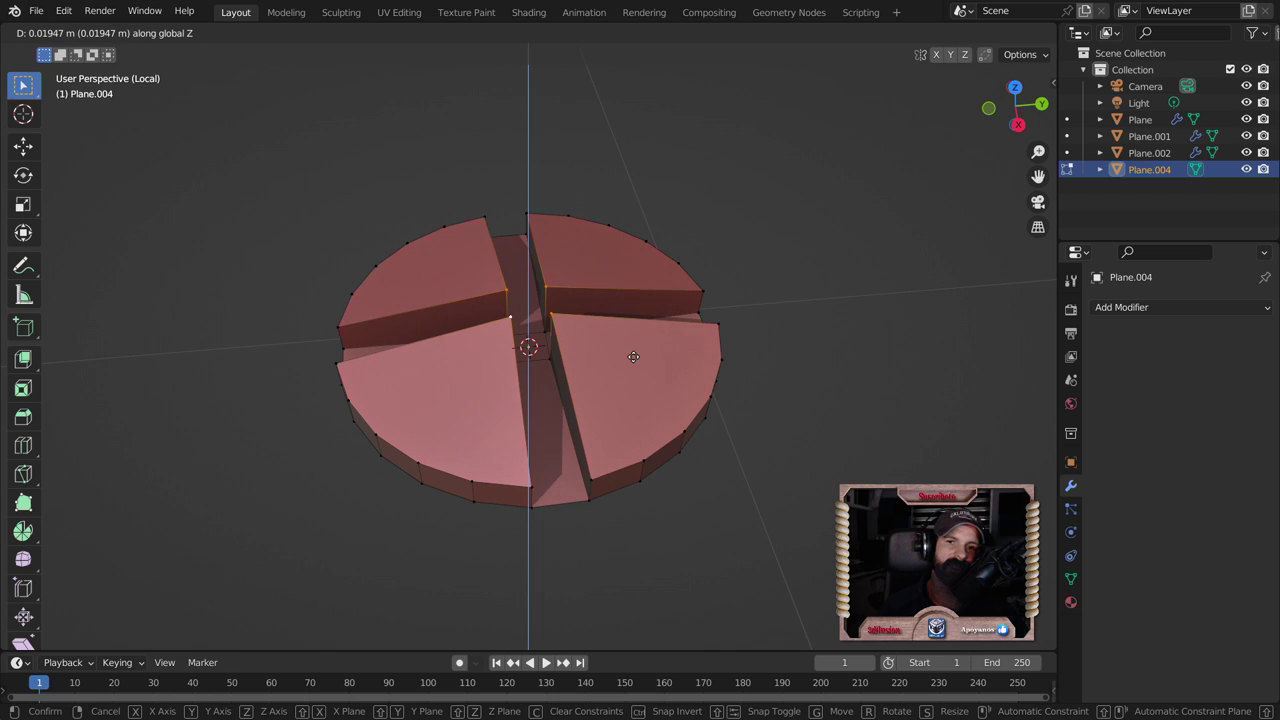
pyautogui.click(640, 362)
pyautogui.moveTo(706, 434)
pyautogui.mouseDown(button='middle')
pyautogui.moveTo(663, 380)
pyautogui.moveTo(525, 286)
pyautogui.mouseUp(button='middle')
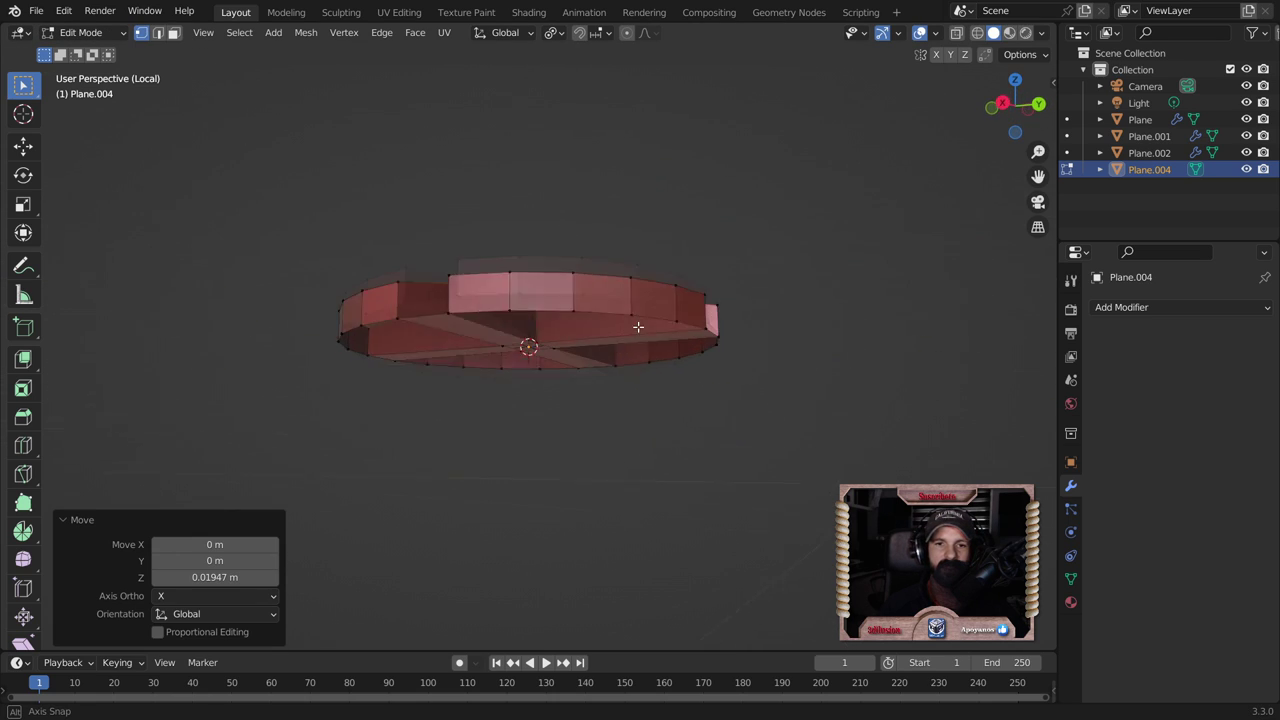
# Step: Extrude the bottom outer loop down along Z and shrink it to 0.648 for a tapered underside
pyautogui.hotkey('alt', 'a')
pyautogui.keyDown('alt'); pyautogui.click(592, 379); pyautogui.keyUp('alt')
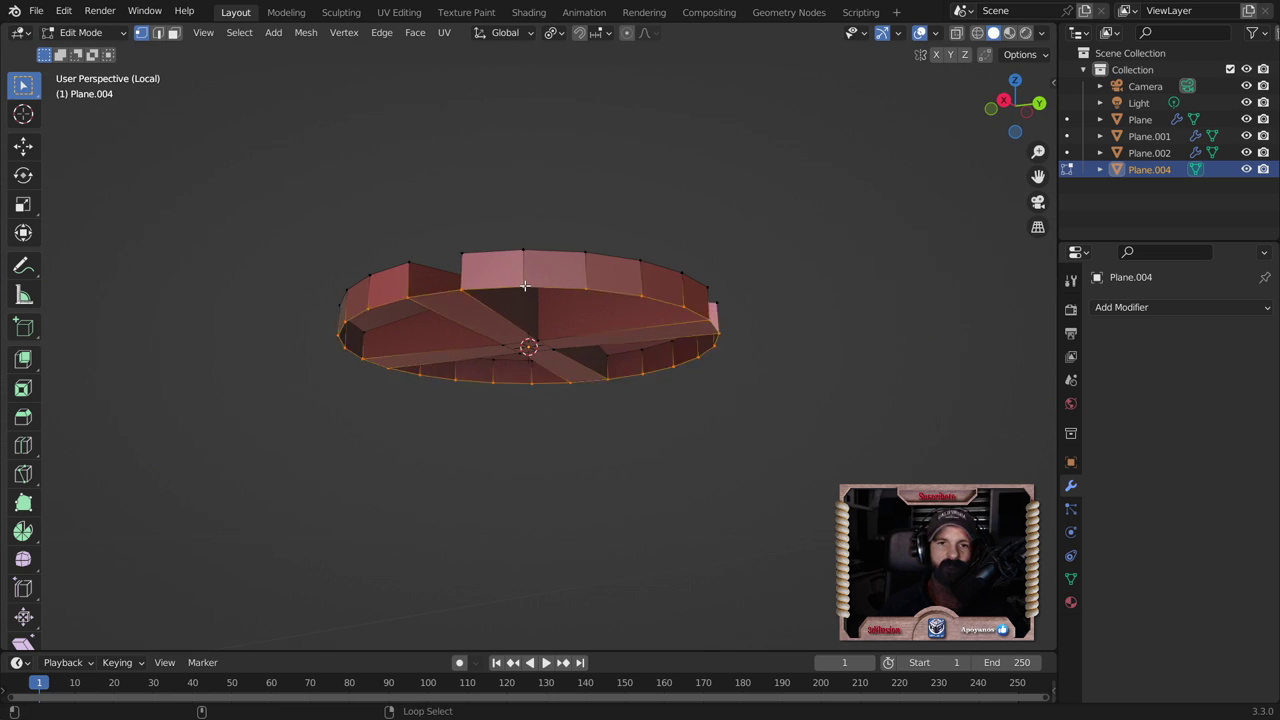
pyautogui.press('e')
pyautogui.press('z')
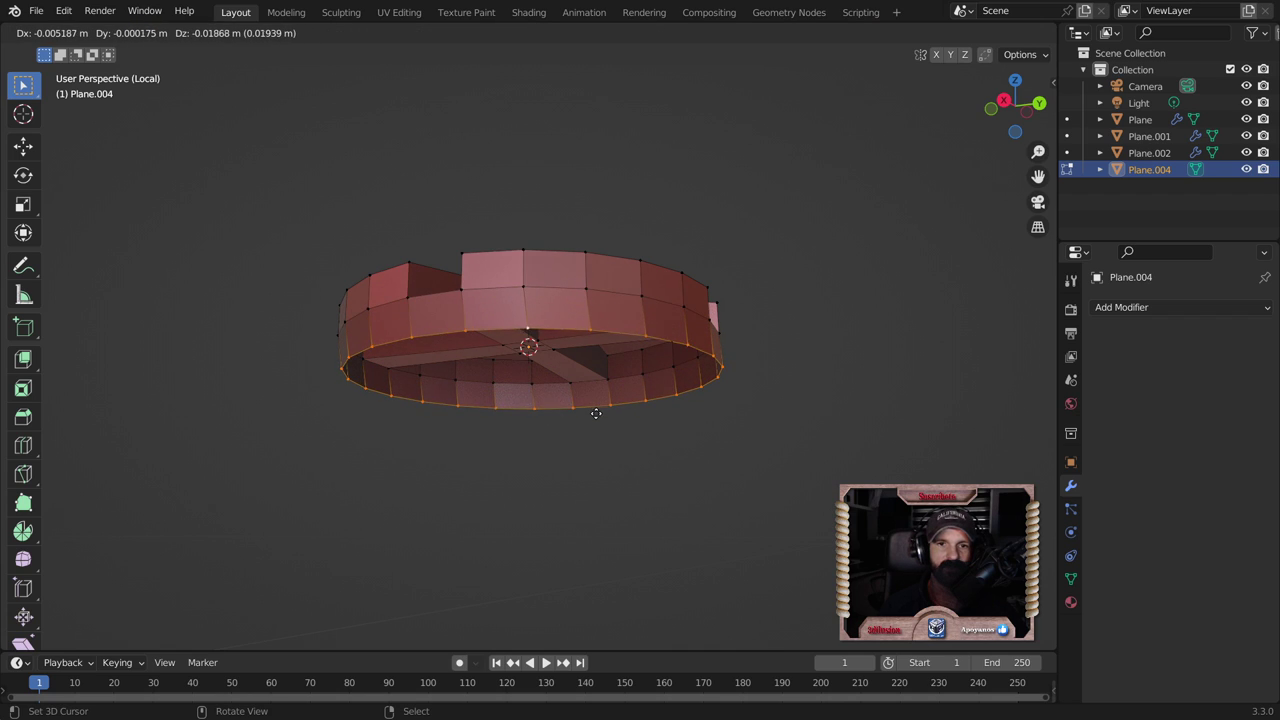
pyautogui.click(595, 413)
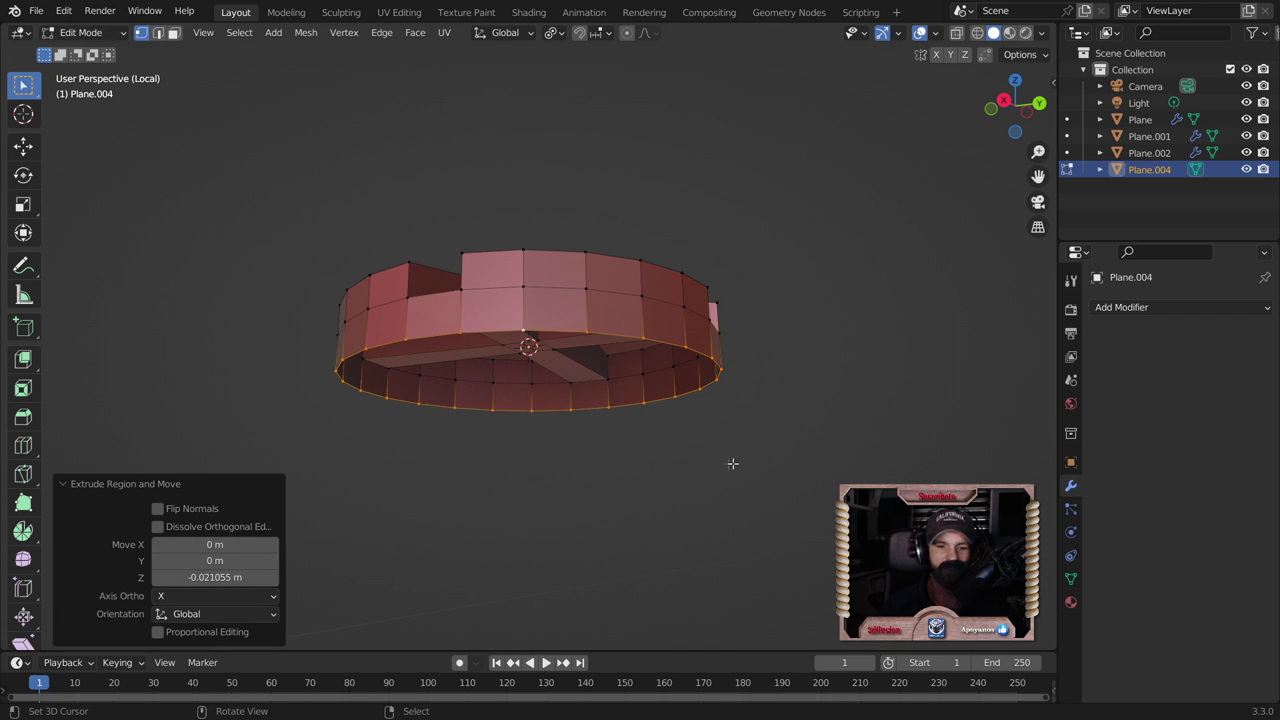
pyautogui.press('r')
pyautogui.click(783, 457)
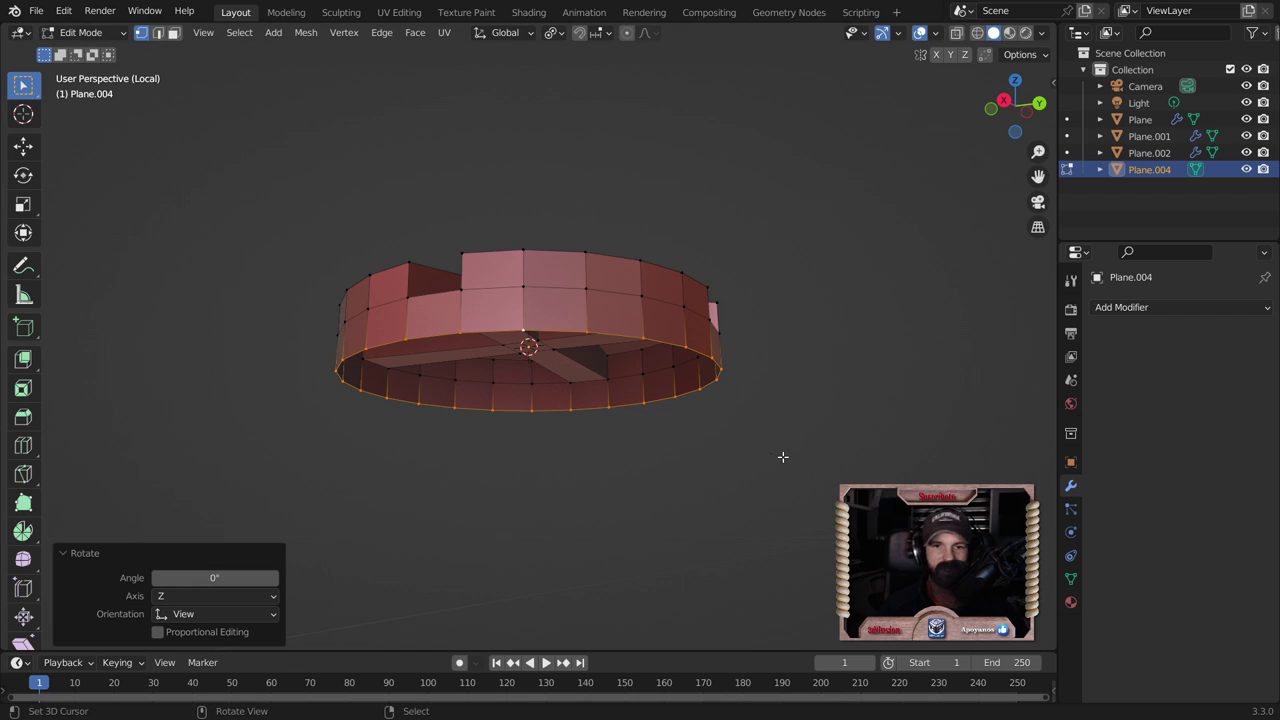
pyautogui.press('s')
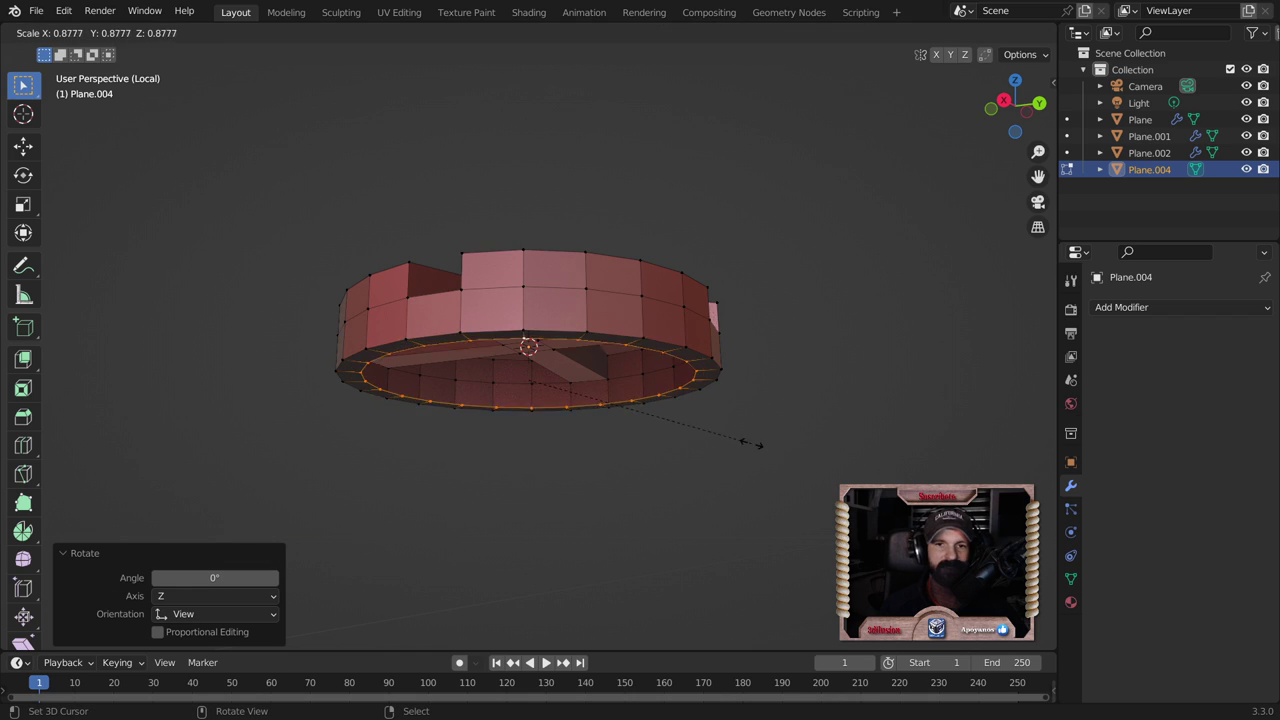
pyautogui.click(681, 432)
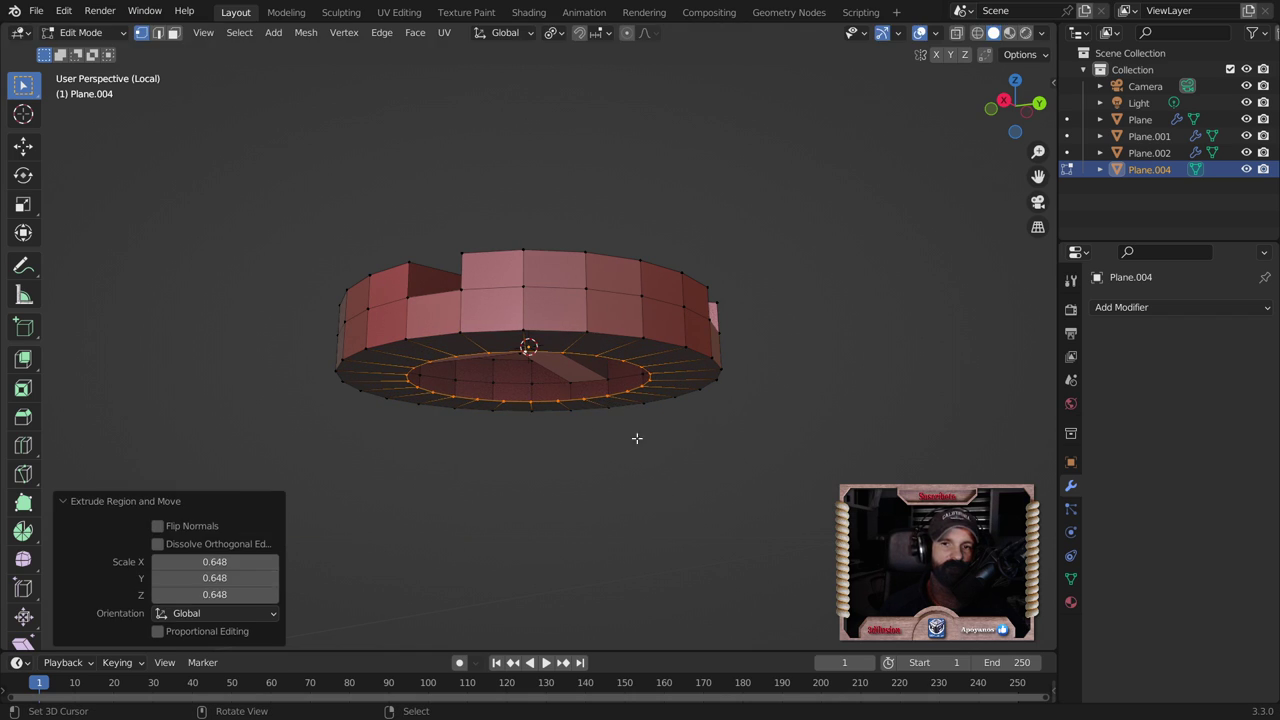
# Step: Shade the cap smooth and add a Bevel modifier
pyautogui.moveTo(628, 370); pyautogui.dragTo(657, 377, button='middle')
pyautogui.press('Tab')
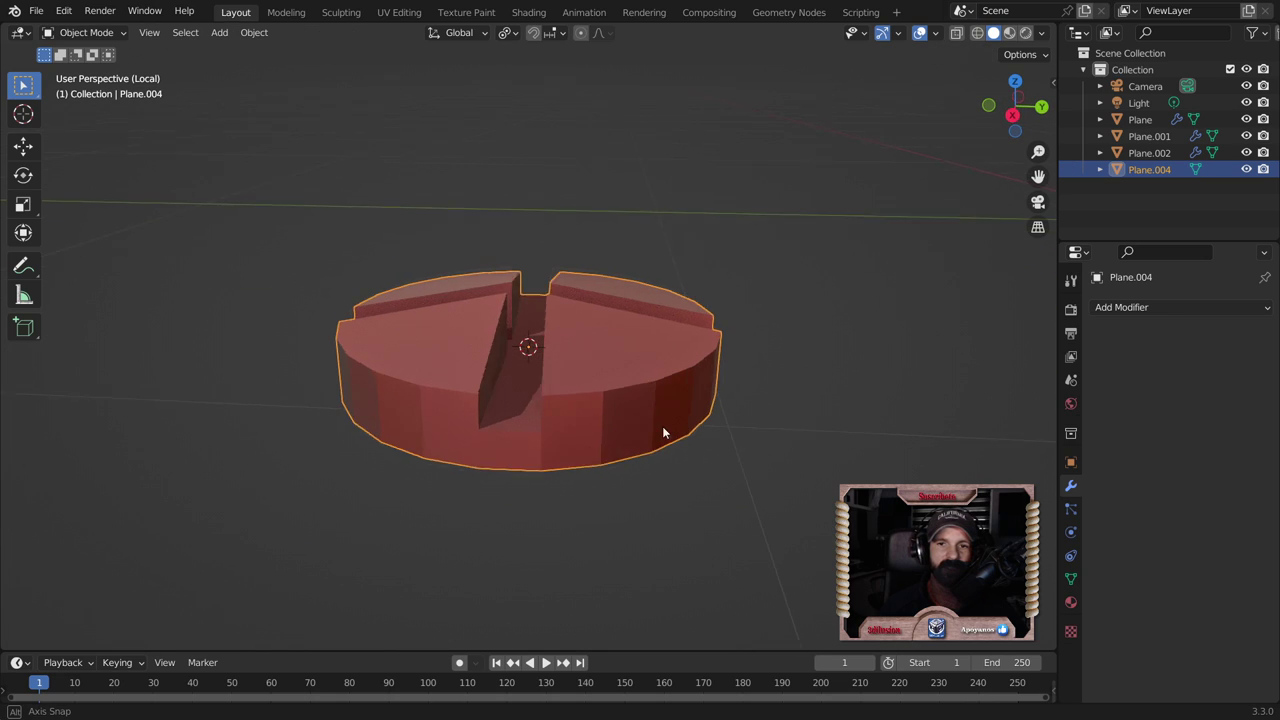
pyautogui.moveTo(663, 428); pyautogui.dragTo(641, 399, button='middle')
pyautogui.rightClick(640, 398)
pyautogui.click(636, 392)
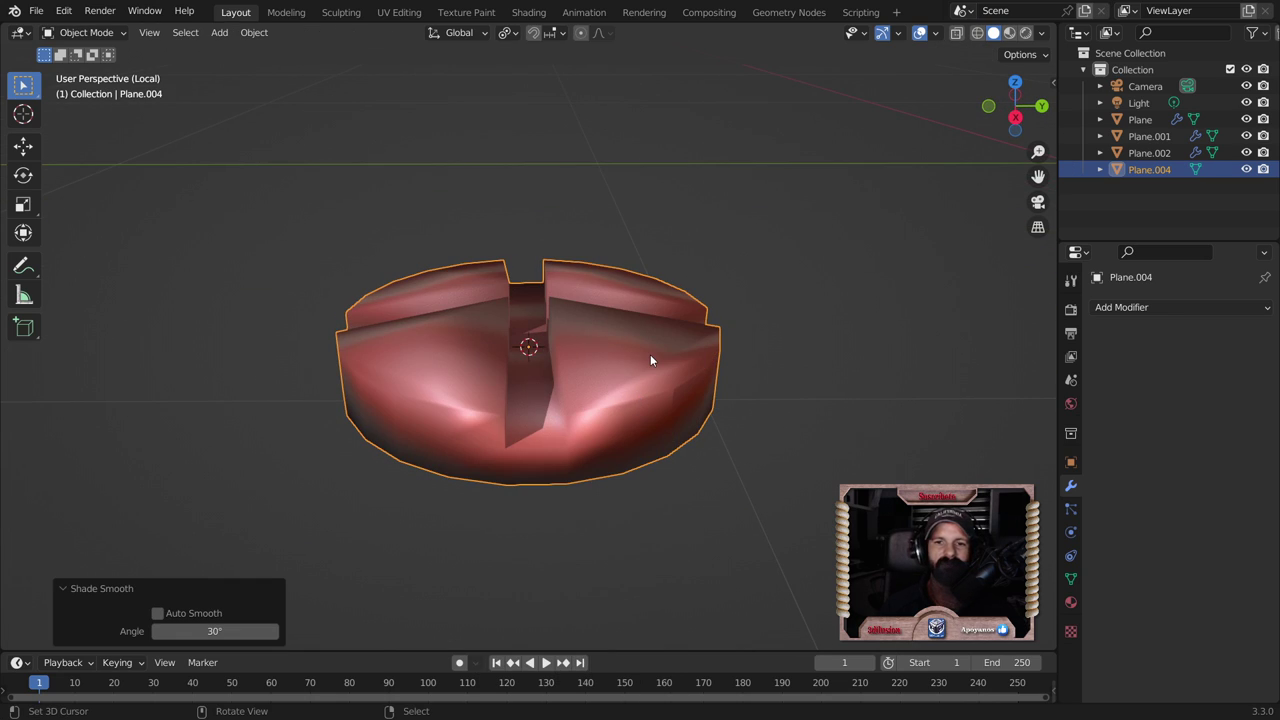
pyautogui.click(1111, 308)
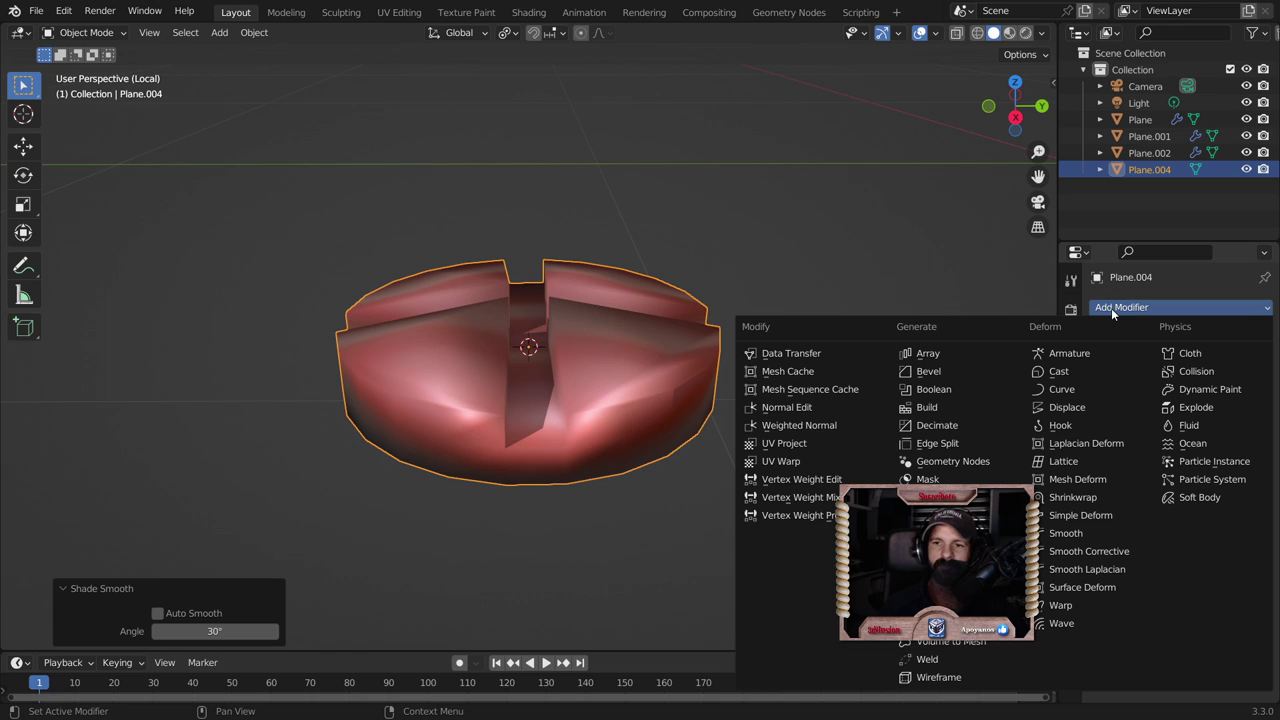
pyautogui.click(961, 369)
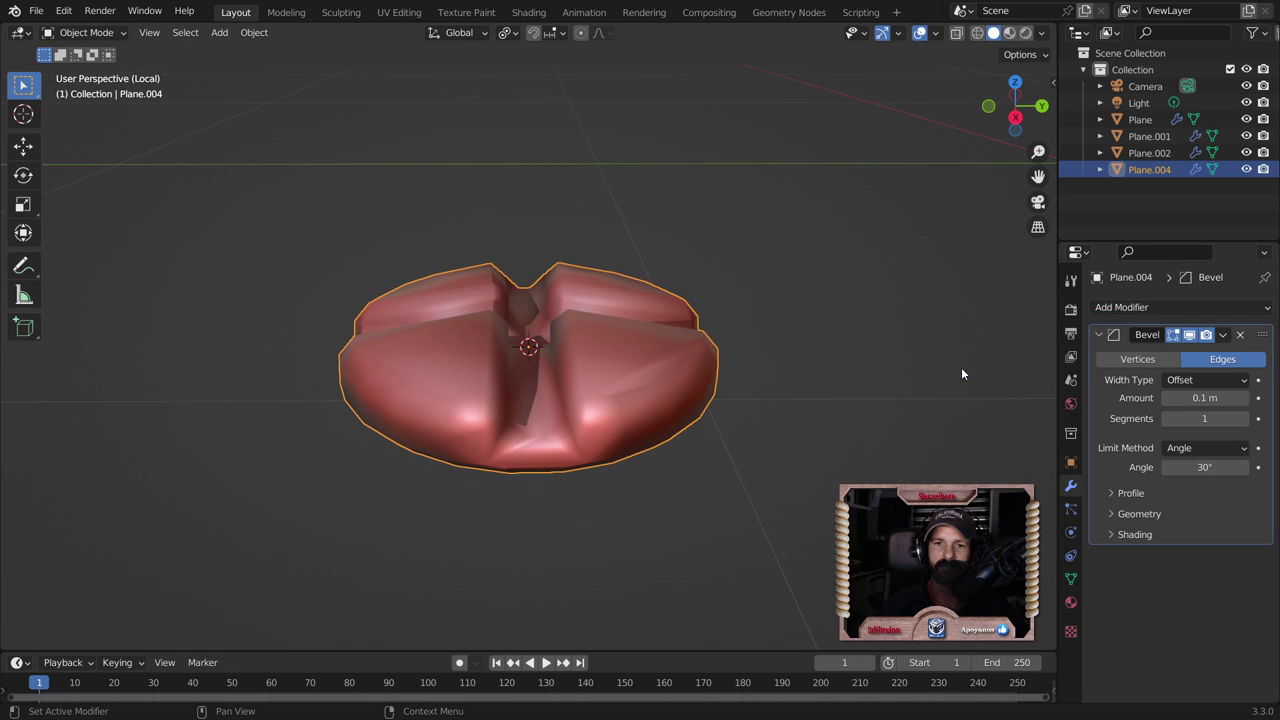
# Step: Set the Bevel modifier to 3 segments
pyautogui.click(1246, 419)
pyautogui.click(1246, 419)
pyautogui.moveTo(562, 396)
pyautogui.mouseDown(button='middle')
pyautogui.moveTo(368, 467)
pyautogui.moveTo(483, 546)
pyautogui.moveTo(483, 494)
pyautogui.moveTo(543, 449)
pyautogui.moveTo(654, 446)
pyautogui.moveTo(710, 404)
pyautogui.moveTo(612, 392)
pyautogui.mouseUp(button='middle')
# Step: Select the top faces of the raised wedges in Face select
pyautogui.press('Tab')
pyautogui.press('l')
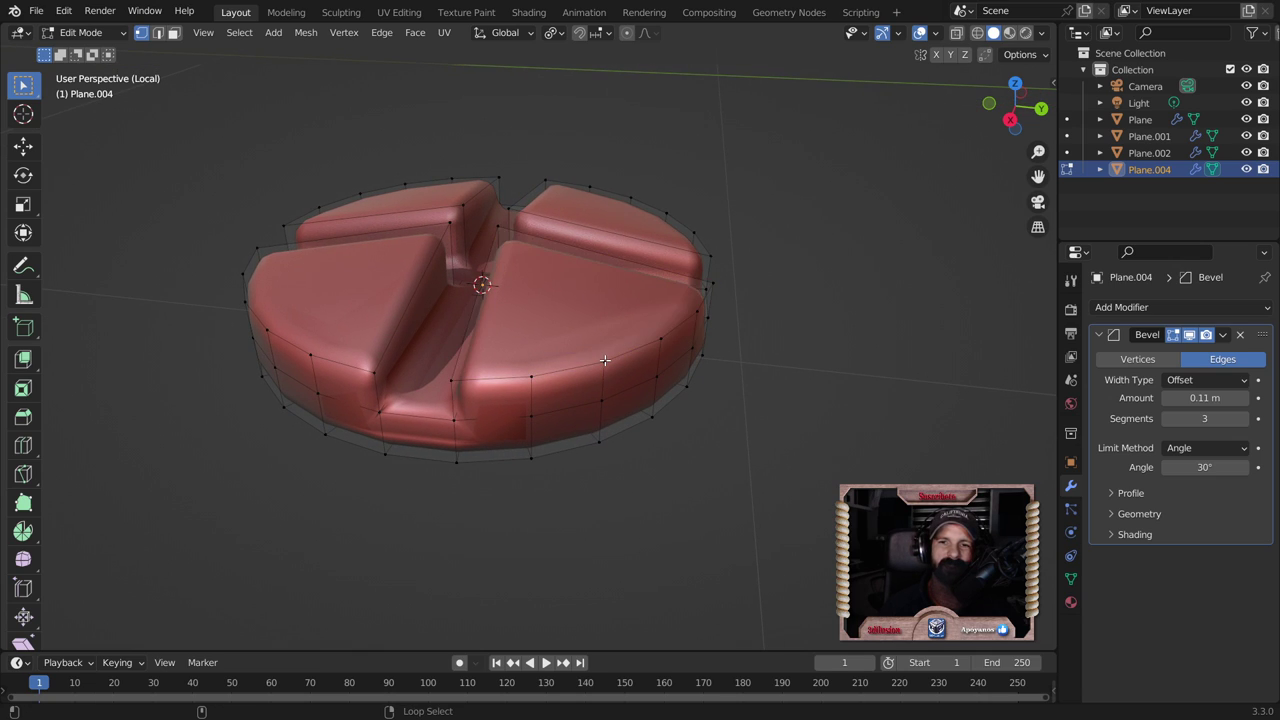
pyautogui.press('l')
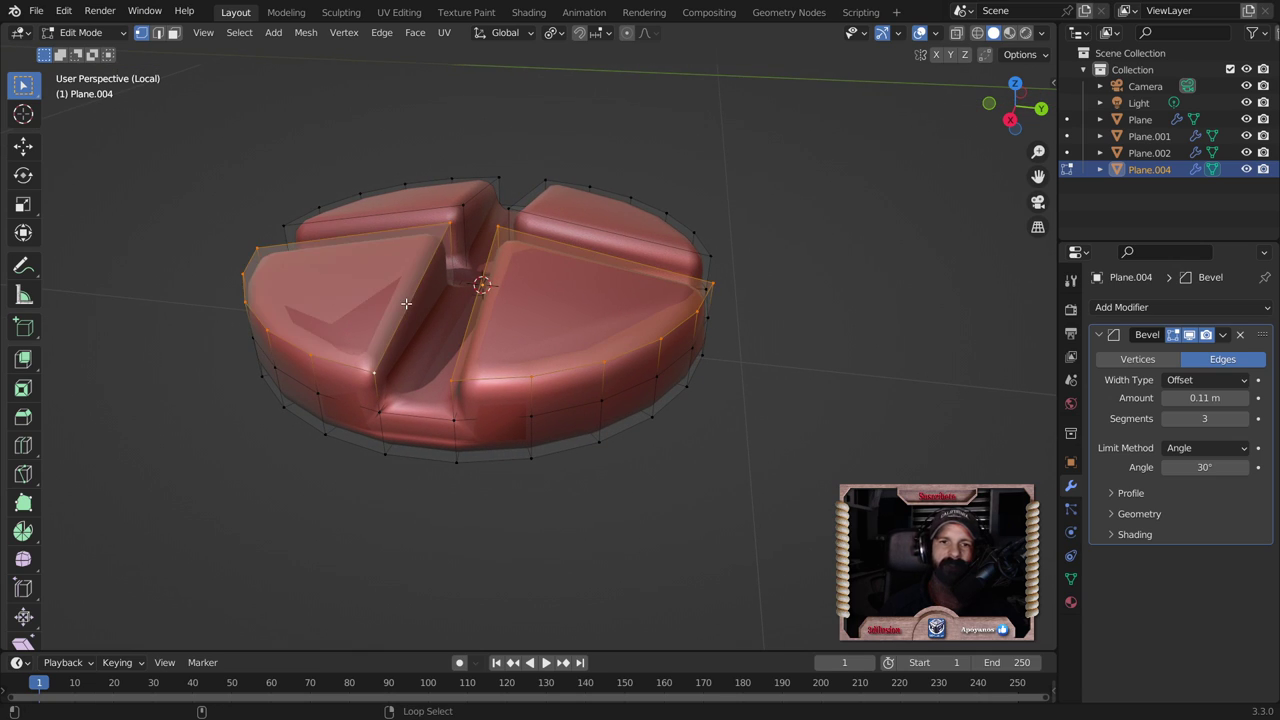
pyautogui.moveTo(494, 304); pyautogui.dragTo(489, 234, button='middle')
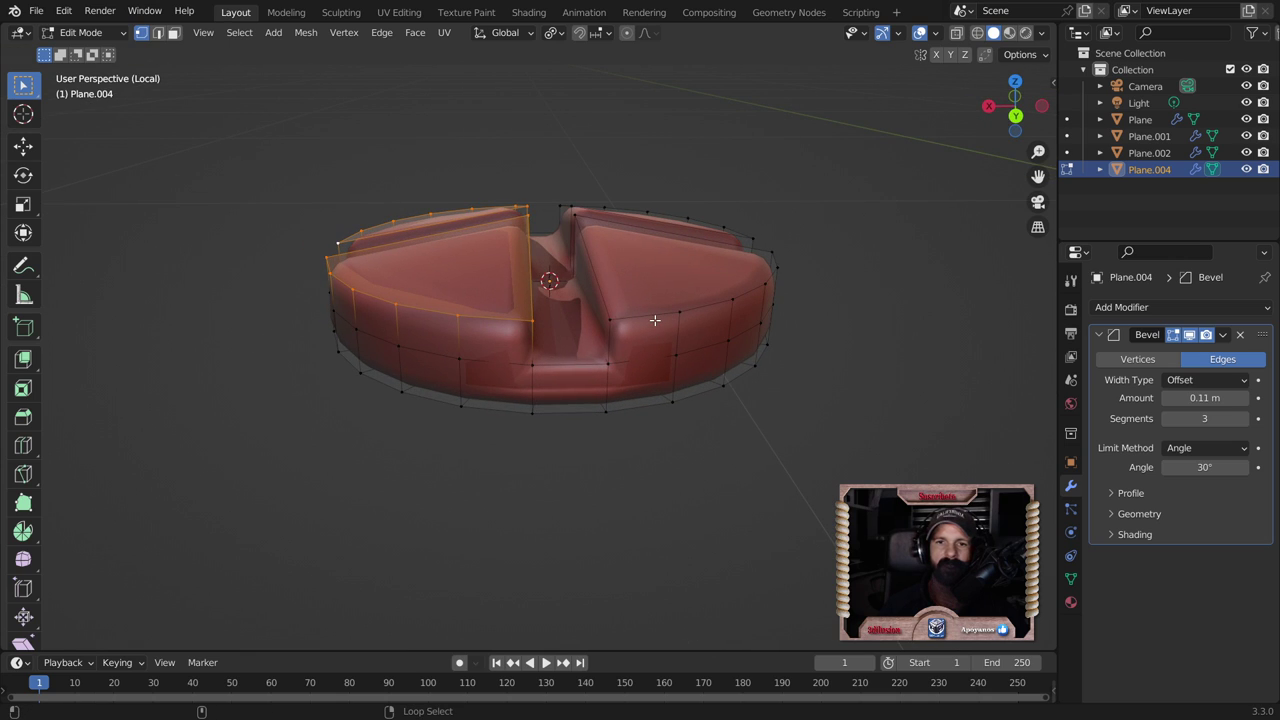
pyautogui.click(173, 32)
pyautogui.click(433, 273)
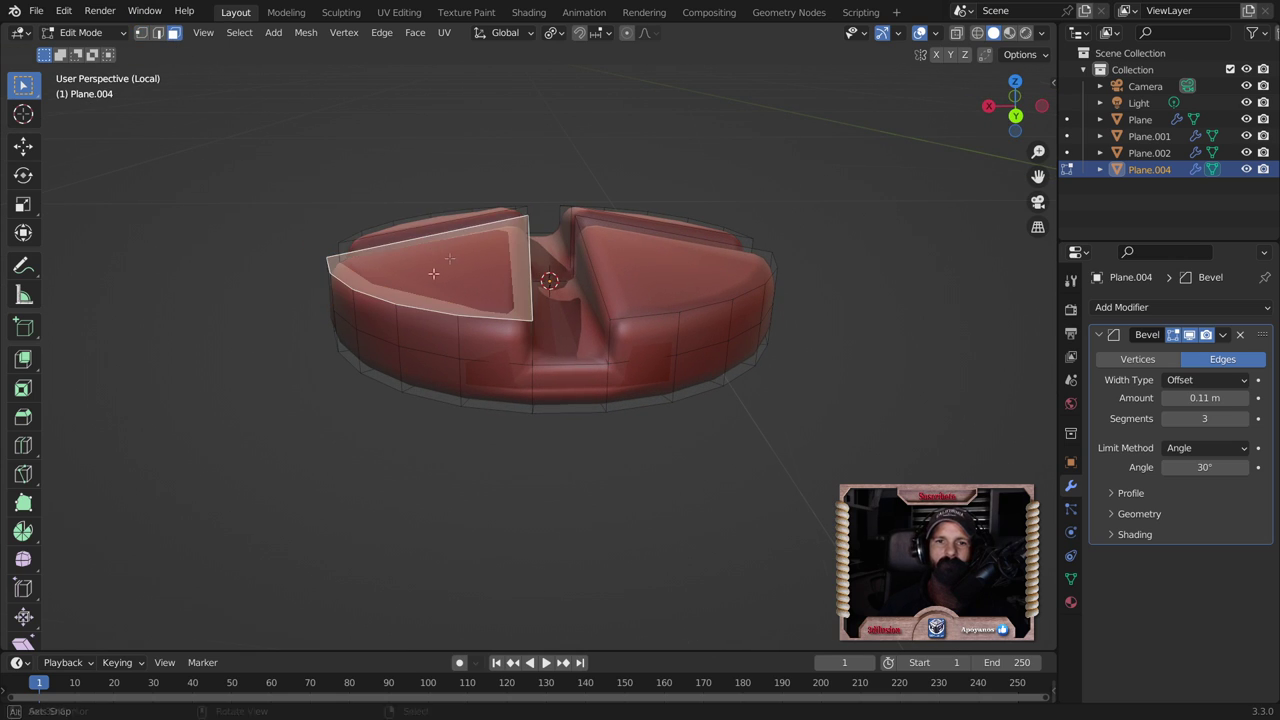
pyautogui.moveTo(433, 273); pyautogui.dragTo(600, 300, button='middle')
pyautogui.press('l')
pyautogui.press('l')
pyautogui.press('l')
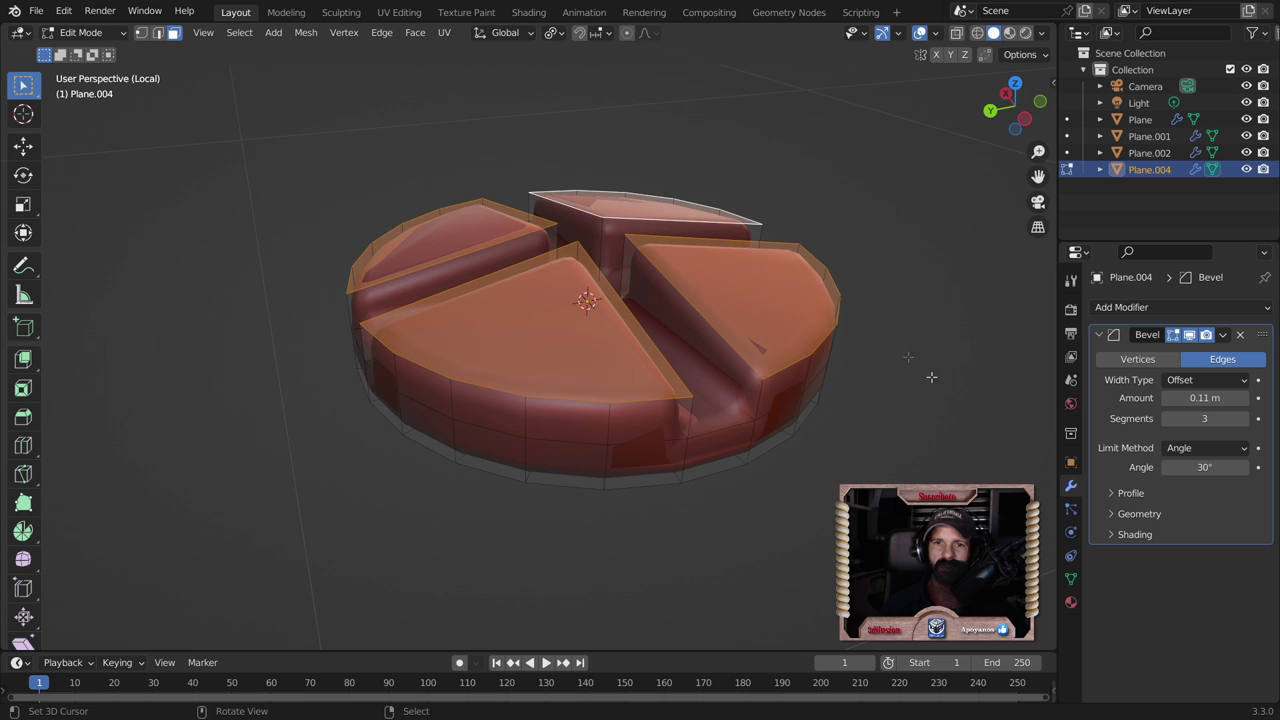
# Step: Inset the selected wedge top faces
pyautogui.press('i')
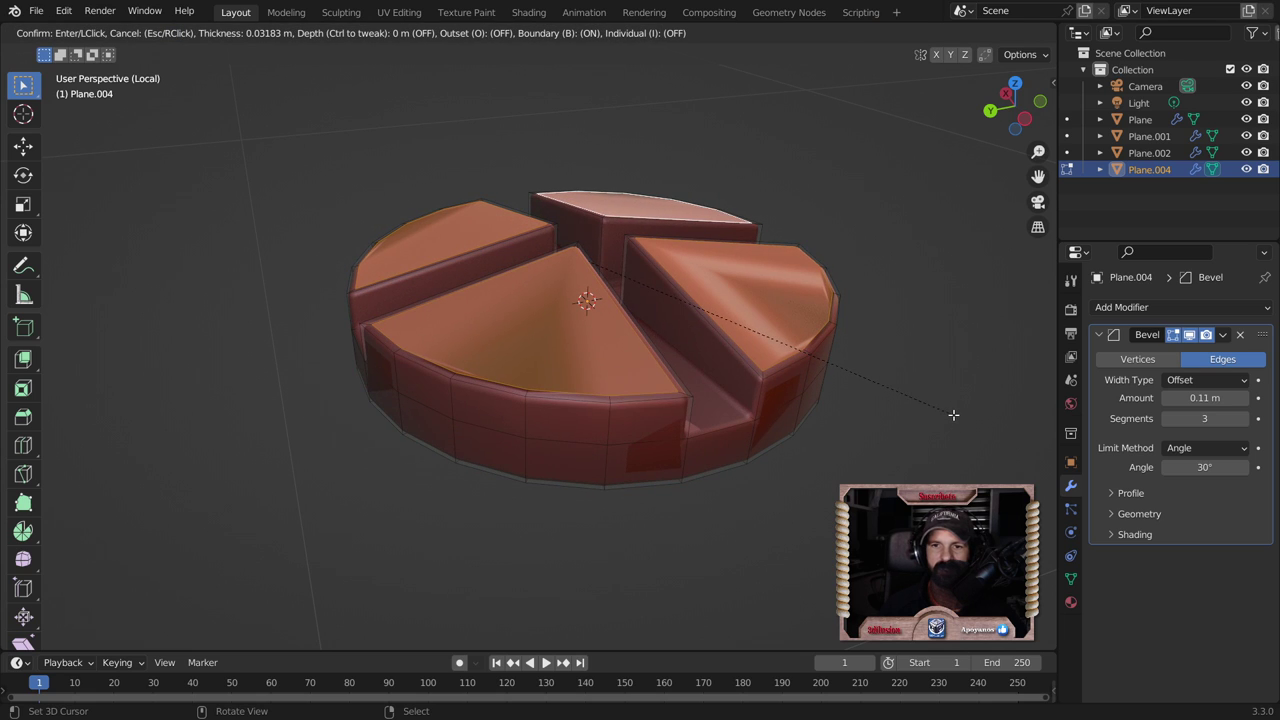
pyautogui.click(851, 420)
pyautogui.press('Tab')
pyautogui.scroll(-3, 773, 414)
pyautogui.moveTo(773, 414); pyautogui.dragTo(700, 430, button='middle')
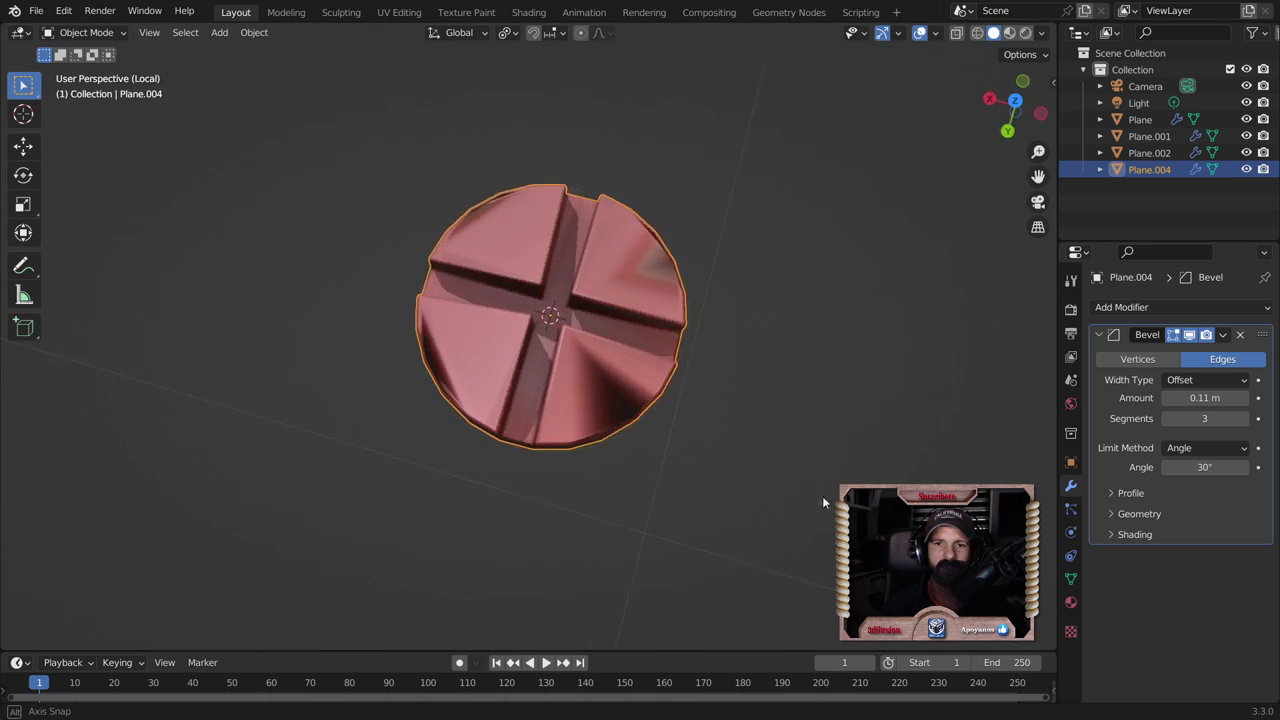
pyautogui.scroll(2, 690, 428)
pyautogui.scroll(1, 690, 428)
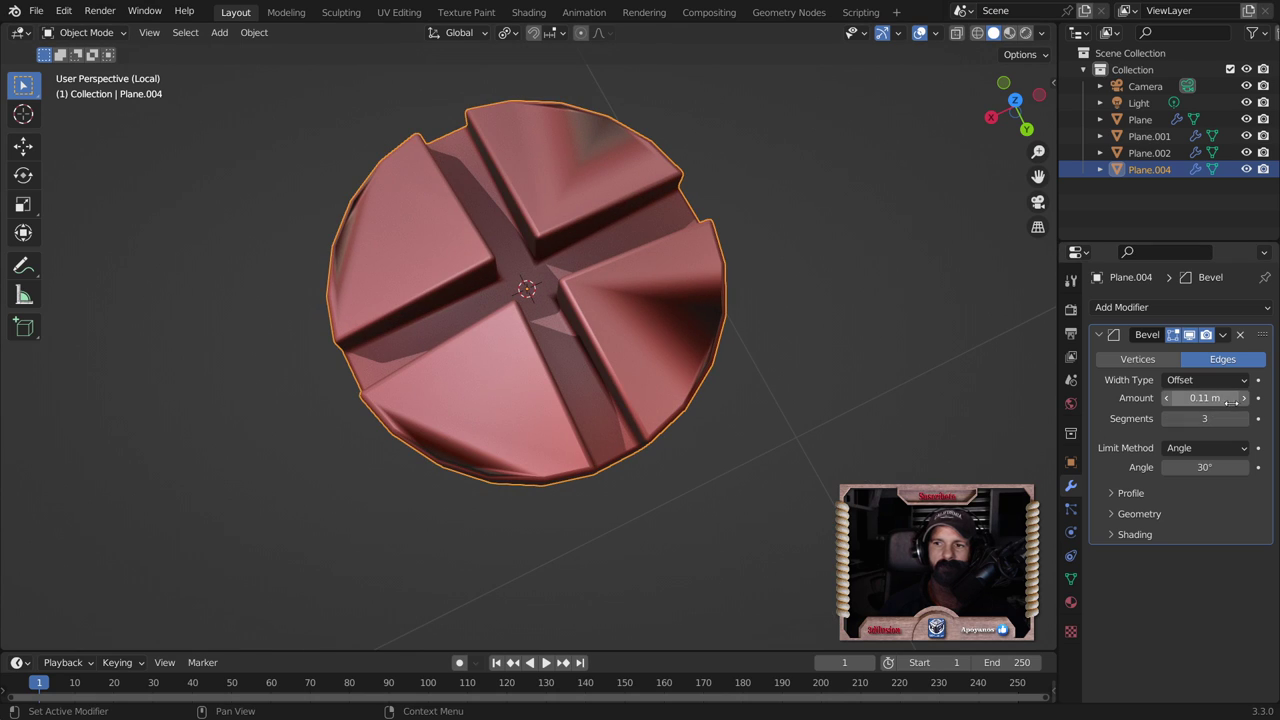
# Step: Back in Edit Mode, add the back-left and back-right wedge tops to the selection
pyautogui.press('Tab')
pyautogui.moveTo(671, 378); pyautogui.dragTo(720, 266, button='middle')
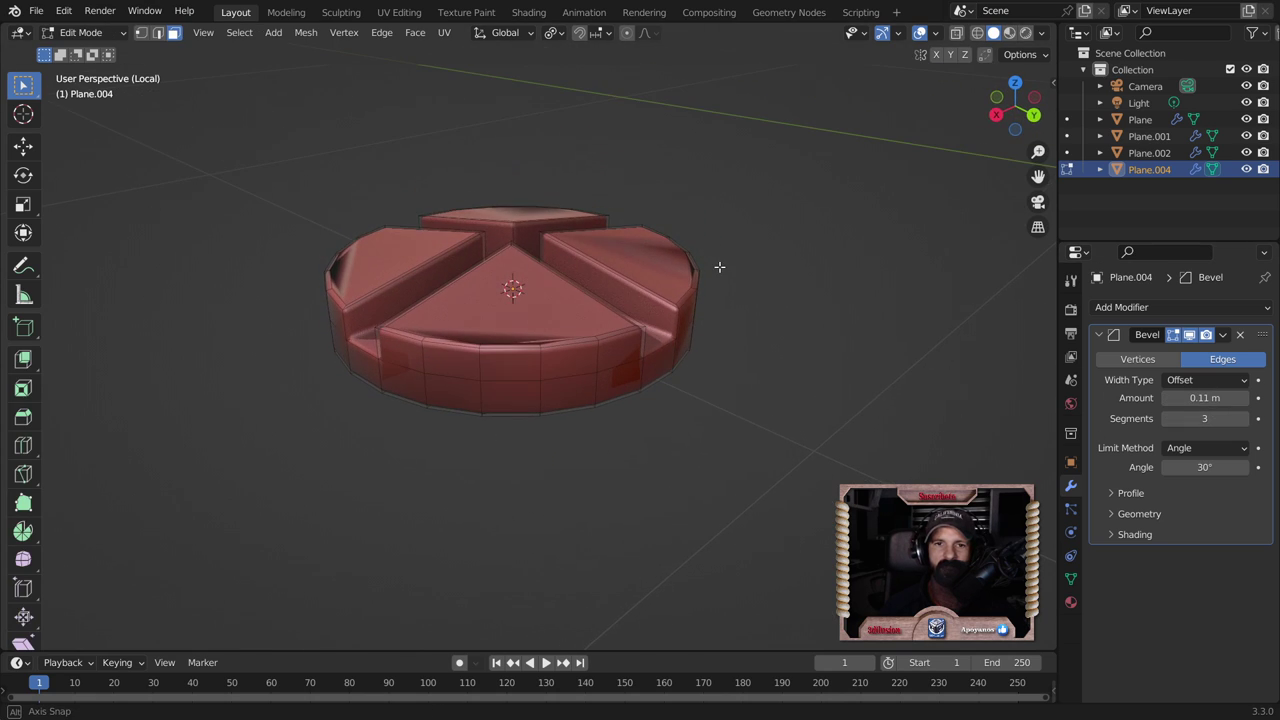
pyautogui.scroll(3, 331, 155)
pyautogui.keyDown('shift'); pyautogui.click(331, 155); pyautogui.keyUp('shift')
pyautogui.keyDown('shift'); pyautogui.click(502, 132); pyautogui.keyUp('shift')
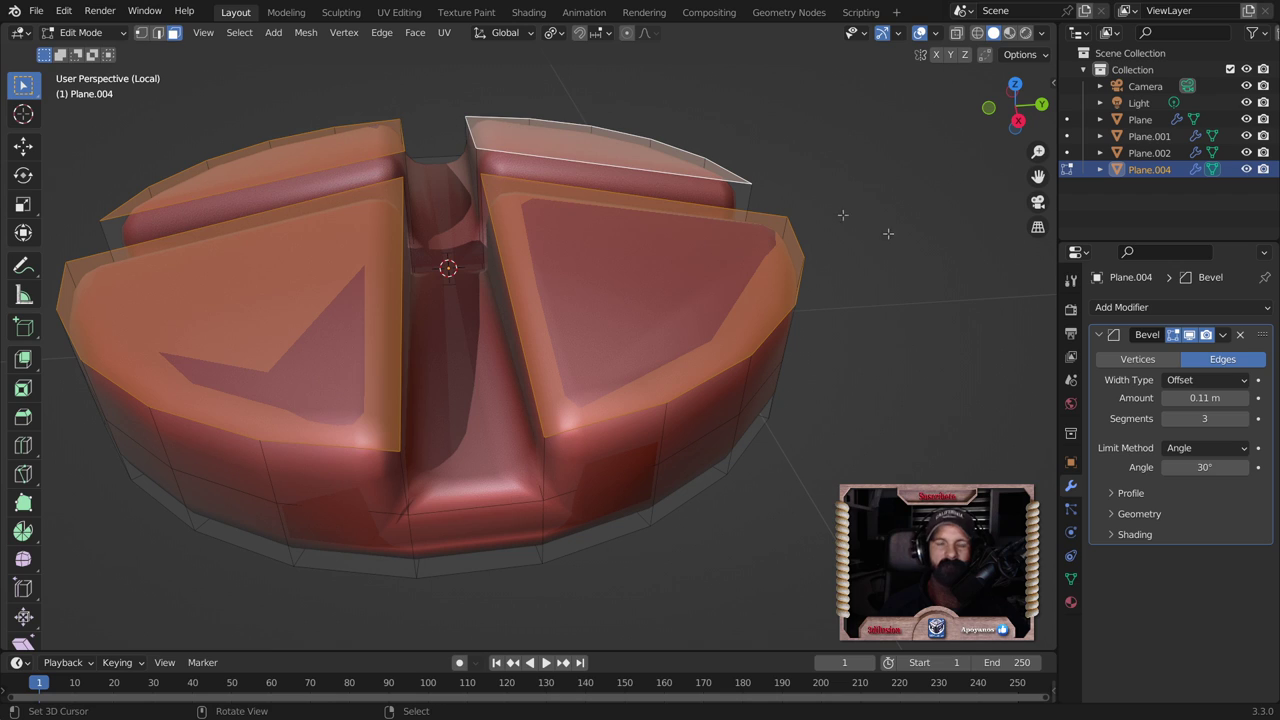
# Step: Bevel the wedge top faces, redoing it narrower after a too-wide first try
pyautogui.hotkey('ctrl', 'b')
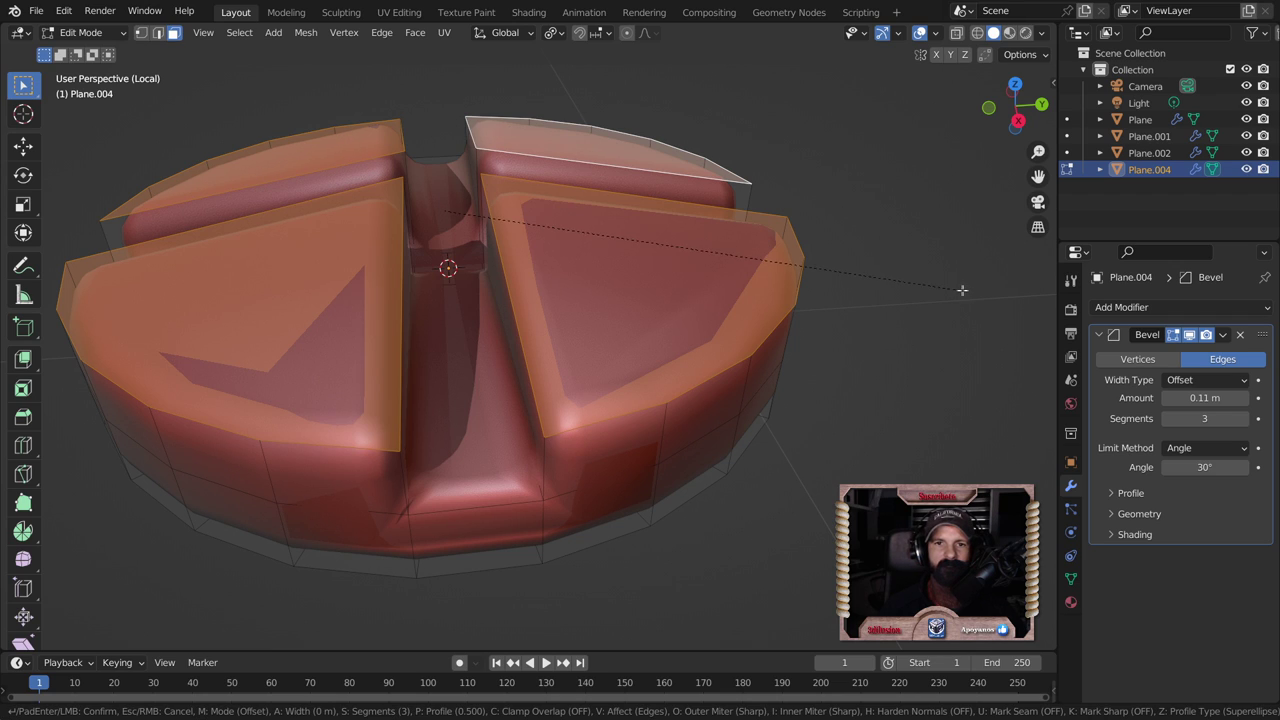
pyautogui.click(975, 295)
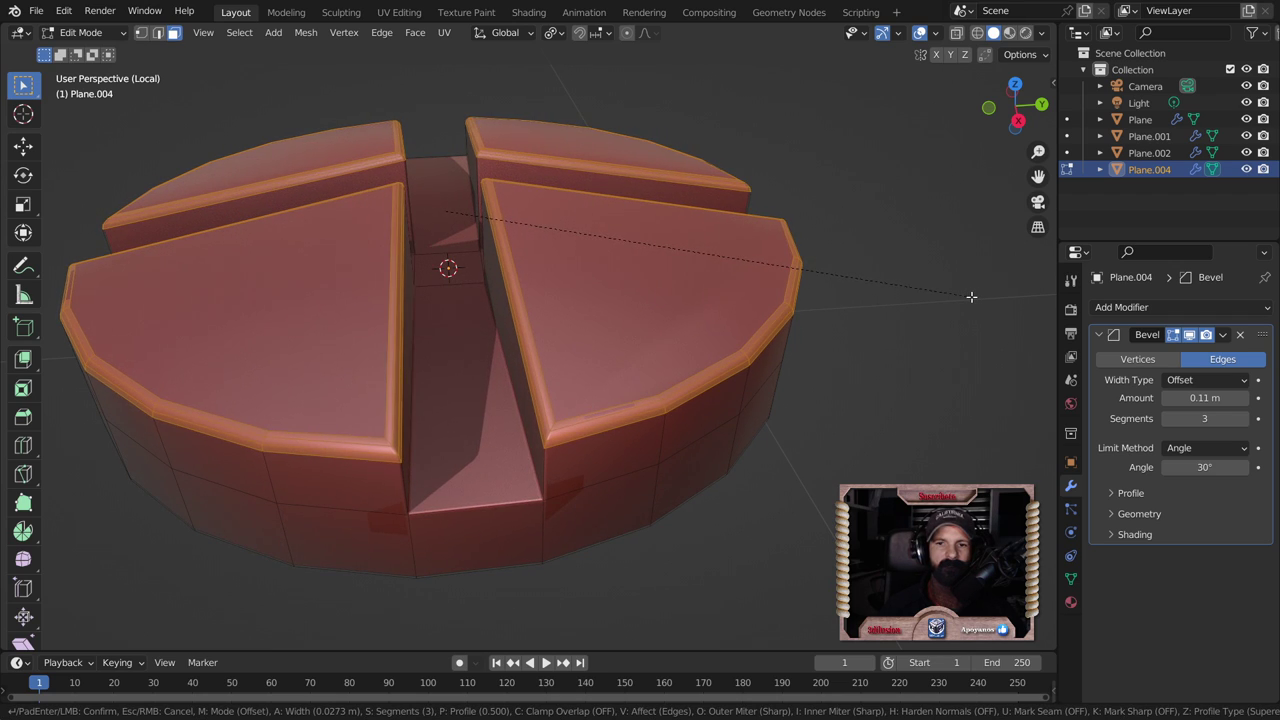
pyautogui.hotkey('ctrl', 'z')
pyautogui.hotkey('ctrl', 'b')
pyautogui.click(870, 361)
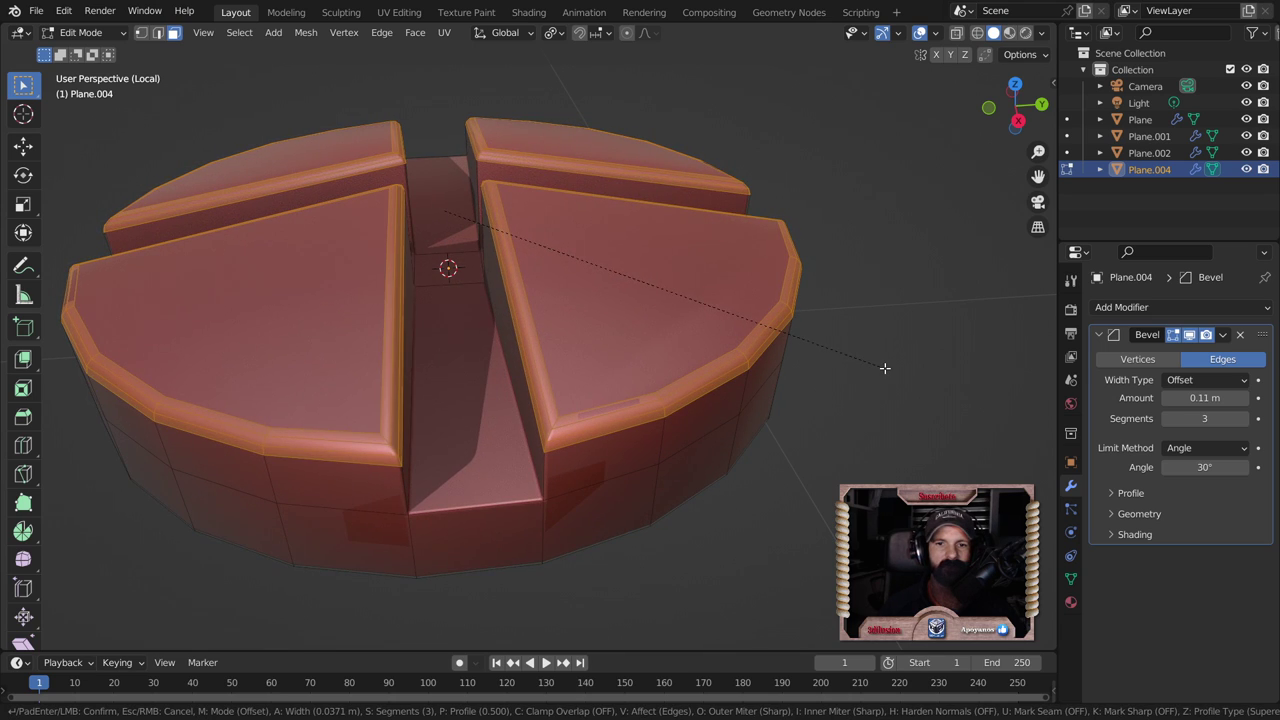
pyautogui.scroll(-3, 884, 368)
pyautogui.moveTo(884, 368)
pyautogui.mouseDown(button='middle')
pyautogui.moveTo(797, 371)
pyautogui.moveTo(688, 424)
pyautogui.moveTo(594, 446)
pyautogui.moveTo(434, 409)
pyautogui.moveTo(428, 371)
pyautogui.moveTo(398, 390)
pyautogui.moveTo(417, 443)
pyautogui.moveTo(594, 508)
pyautogui.mouseUp(button='middle')
pyautogui.press('Tab')
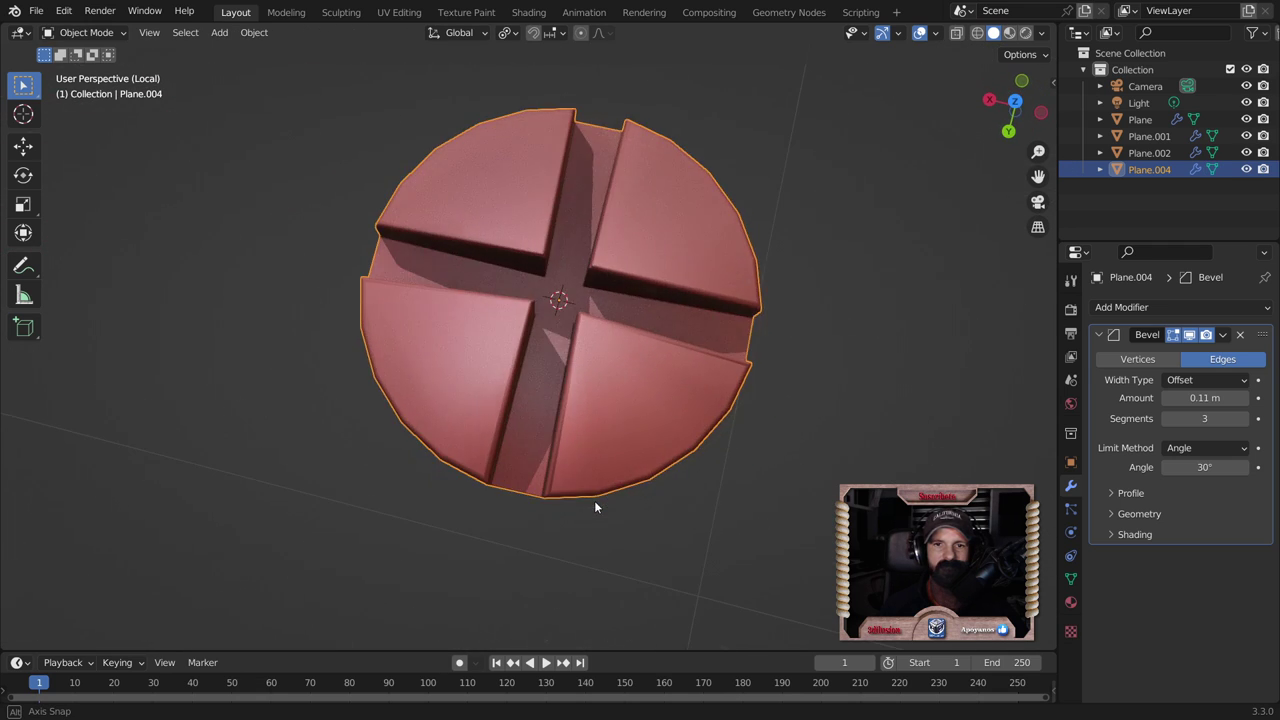
# Step: In Edit Mode, extrude the small centre face where the cap's cross slots meet
pyautogui.press('Tab')
pyautogui.scroll(1, 575, 298)
pyautogui.click(575, 298)
pyautogui.moveTo(575, 298); pyautogui.dragTo(588, 305, button='middle')
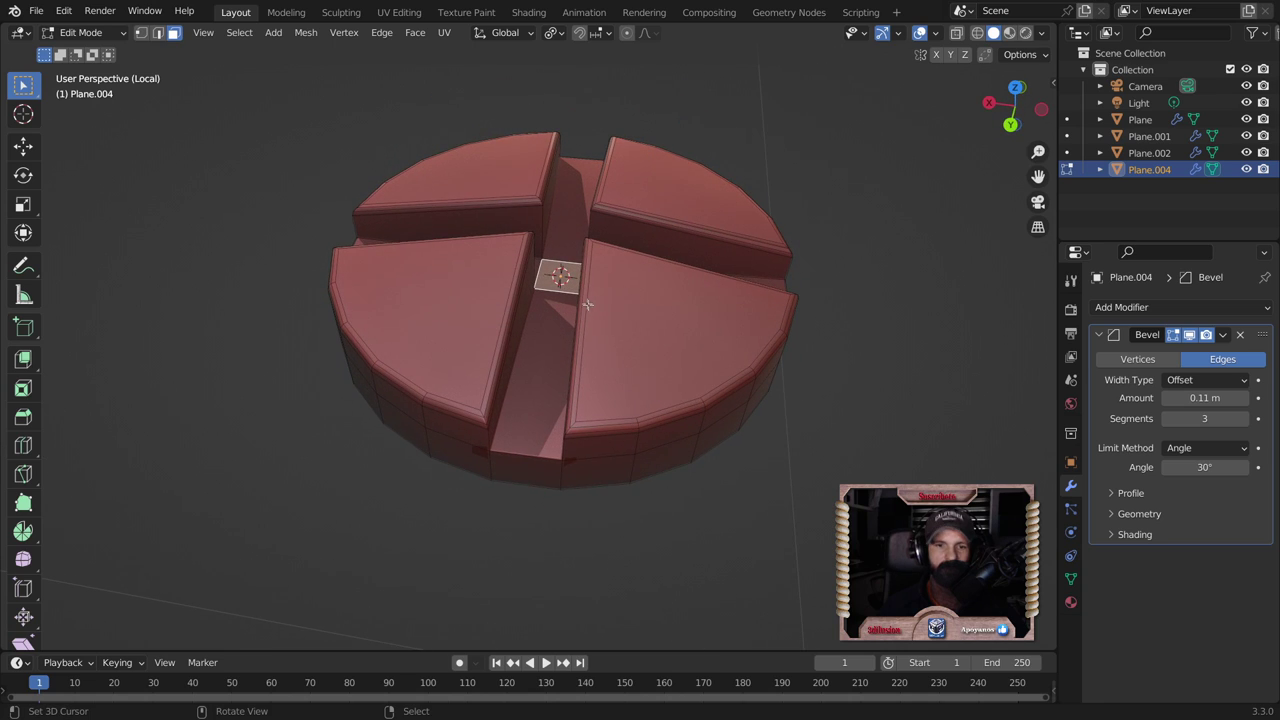
pyautogui.press('e')
pyautogui.click(585, 308)
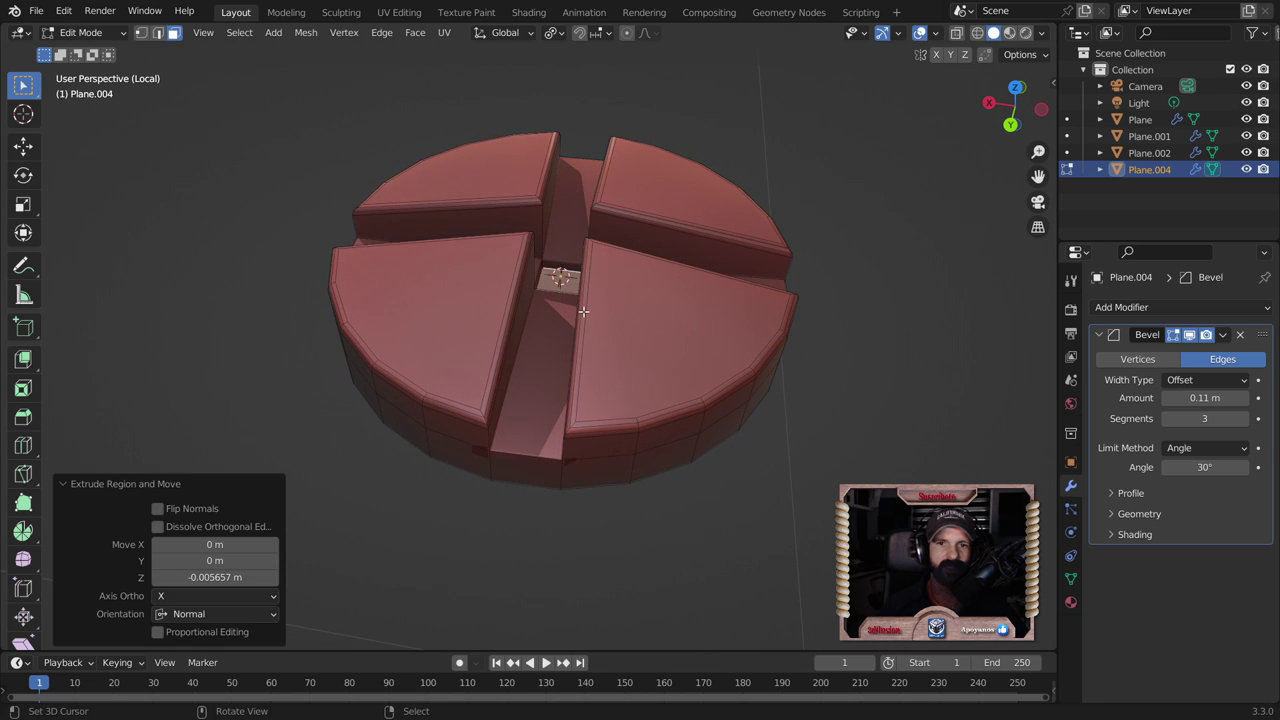
# Step: Lower the centre face about 0.006 m along Z, then return to Object Mode
pyautogui.scroll(2, 583, 311)
pyautogui.scroll(1, 583, 311)
pyautogui.click(582, 240)
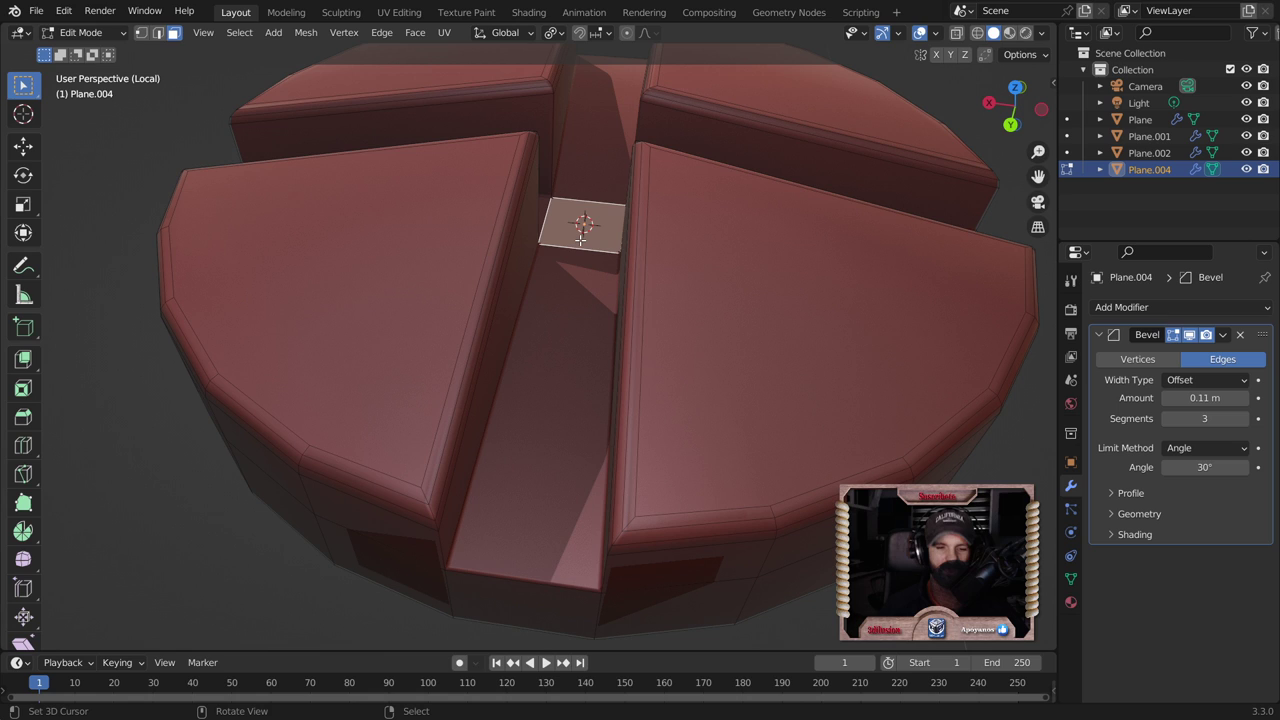
pyautogui.press('g')
pyautogui.press('z')
pyautogui.click(588, 250)
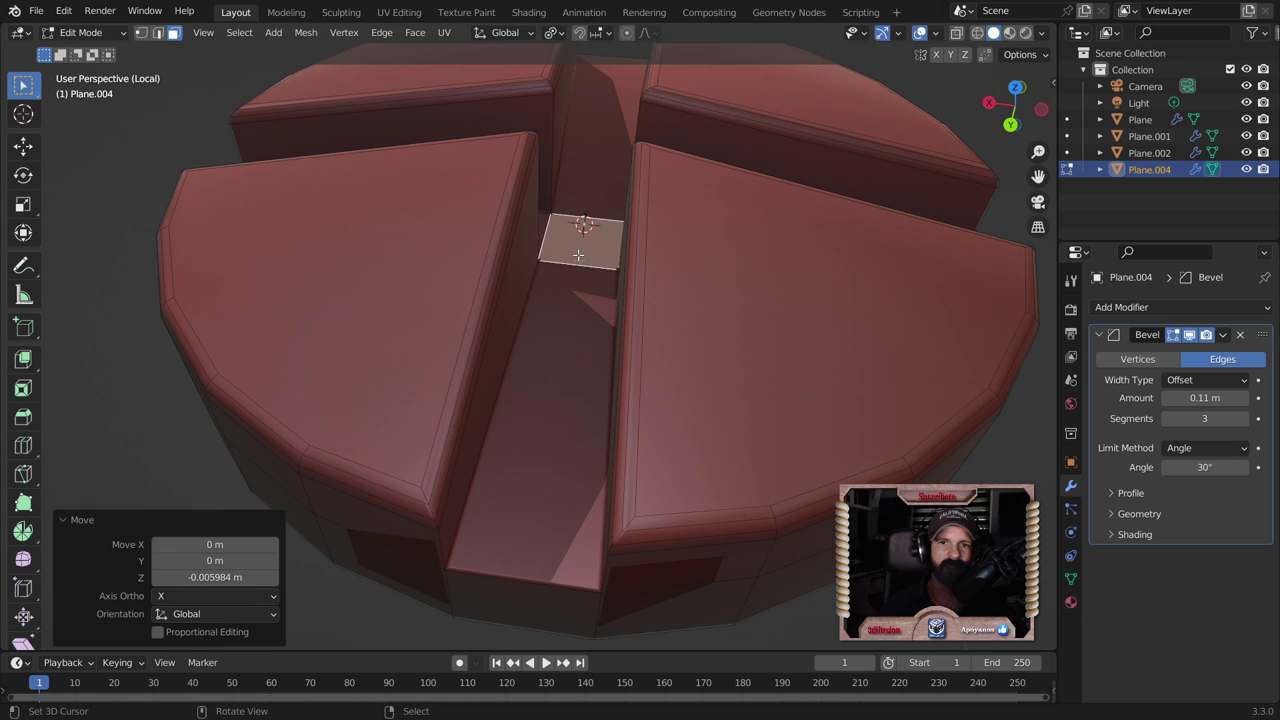
pyautogui.scroll(-4, 593, 277)
pyautogui.moveTo(593, 277)
pyautogui.mouseDown(button='middle')
pyautogui.moveTo(856, 412)
pyautogui.moveTo(576, 281)
pyautogui.moveTo(523, 276)
pyautogui.moveTo(347, 357)
pyautogui.moveTo(388, 405)
pyautogui.moveTo(442, 329)
pyautogui.mouseUp(button='middle')
pyautogui.click(856, 412)
pyautogui.press('Tab')
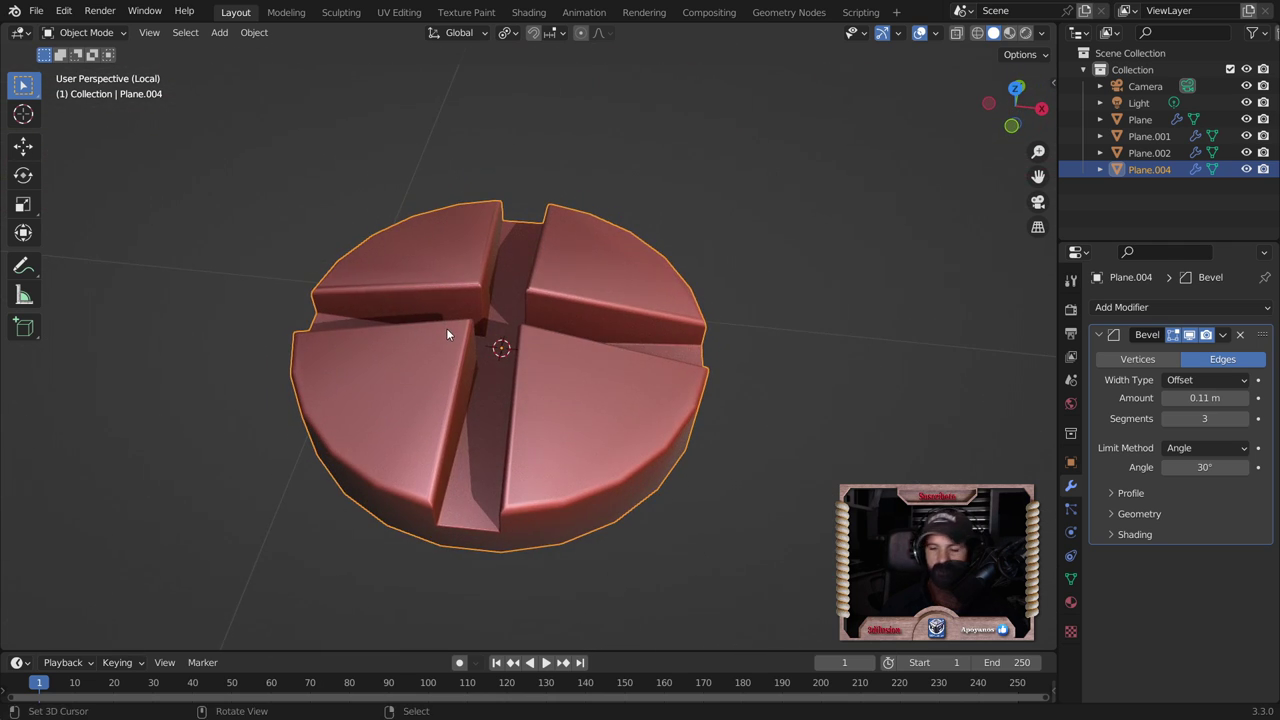
# Step: Exit local view and turn on the Plane tray's Subdivision modifier viewport display
pyautogui.press('KP_Divide')
pyautogui.scroll(-5, 446, 328)
pyautogui.click(706, 250)
pyautogui.moveTo(842, 412)
pyautogui.mouseDown(button='middle')
pyautogui.moveTo(669, 486)
pyautogui.moveTo(607, 407)
pyautogui.mouseUp(button='middle')
pyautogui.click(520, 206)
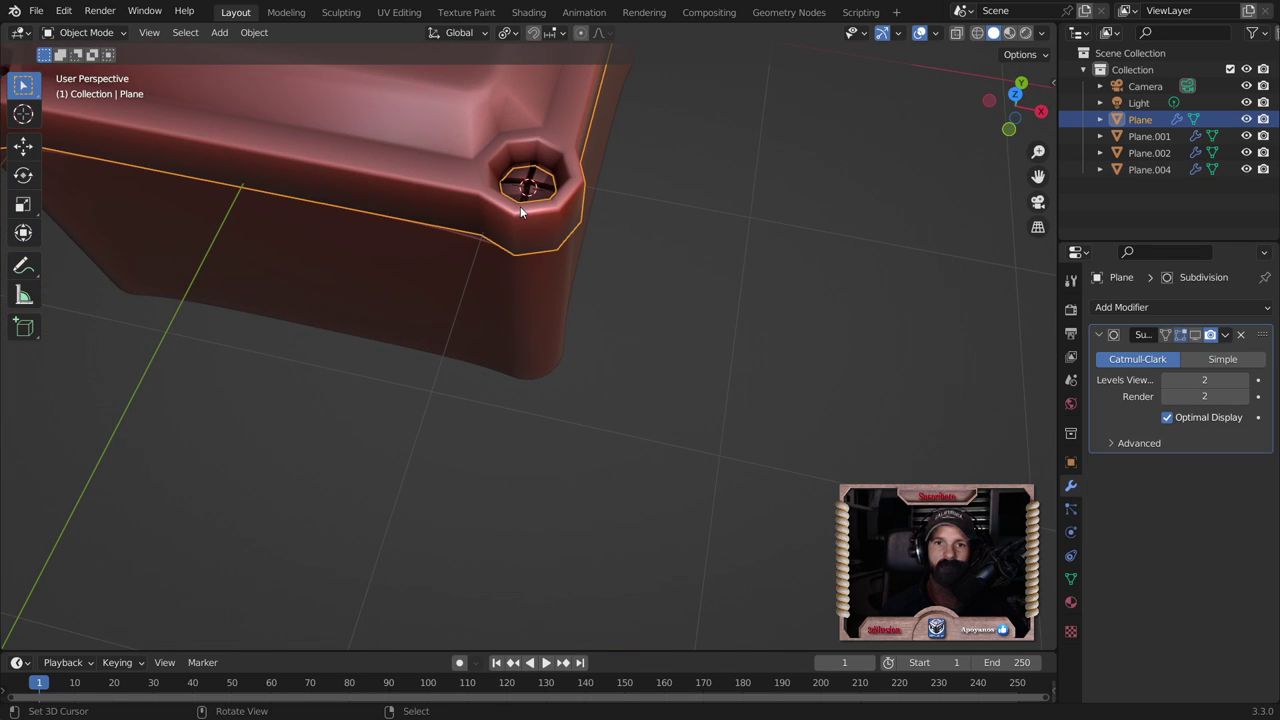
pyautogui.click(1196, 336)
# Step: Zoom toward the lower-right corner hole and select the cap Plane.004
pyautogui.moveTo(554, 410); pyautogui.dragTo(551, 268, button='middle')
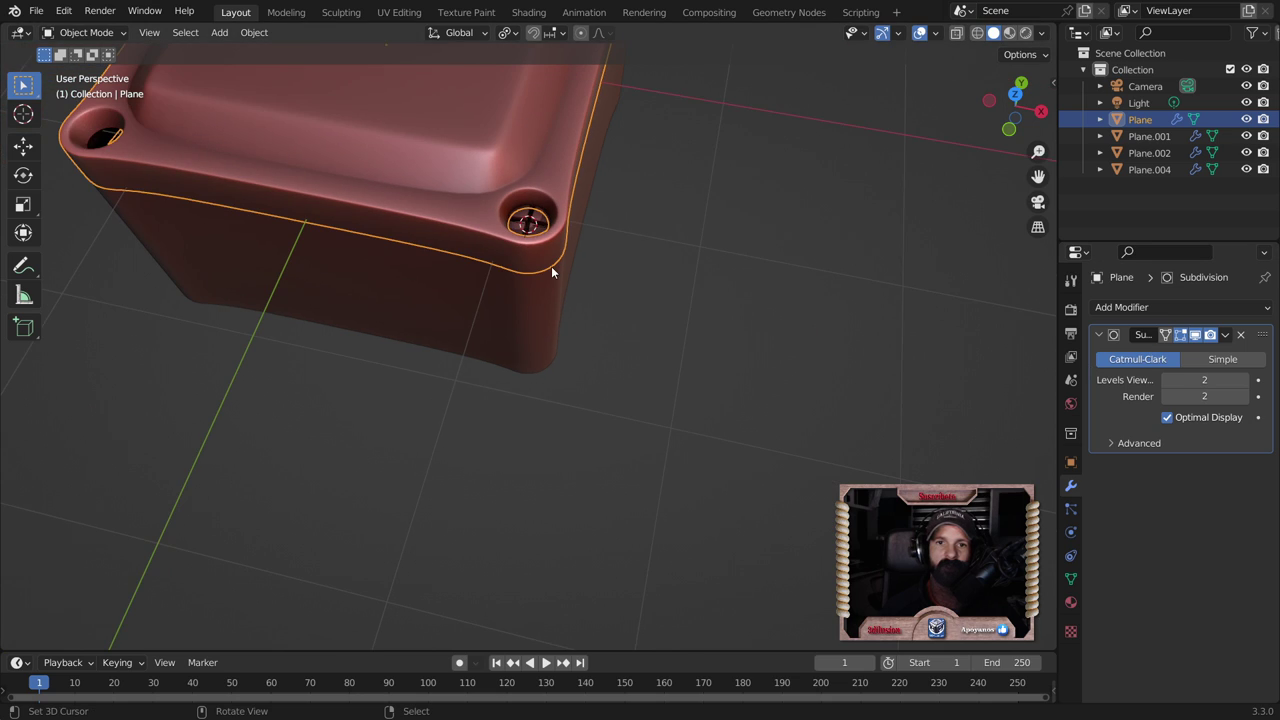
pyautogui.scroll(2, 556, 299)
pyautogui.click(671, 362)
pyautogui.scroll(2, 688, 406)
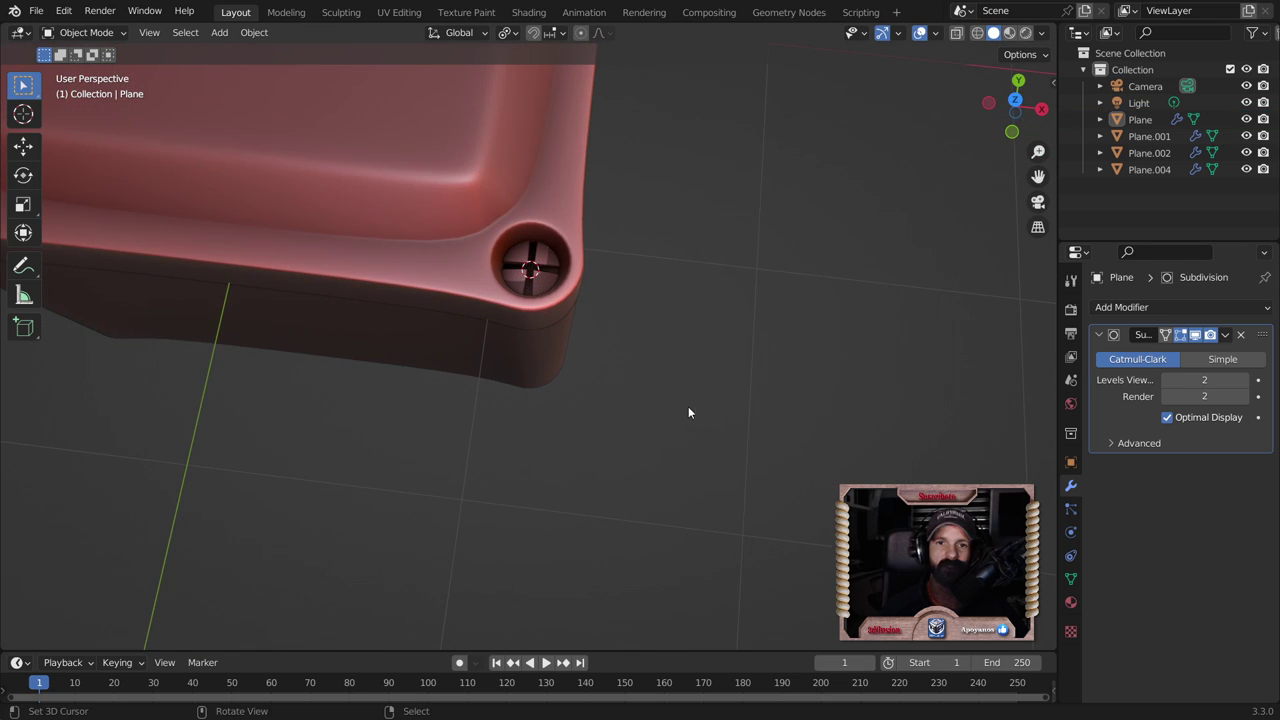
pyautogui.moveTo(688, 406); pyautogui.dragTo(654, 368, button='middle')
pyautogui.scroll(2, 654, 368)
pyautogui.click(517, 218)
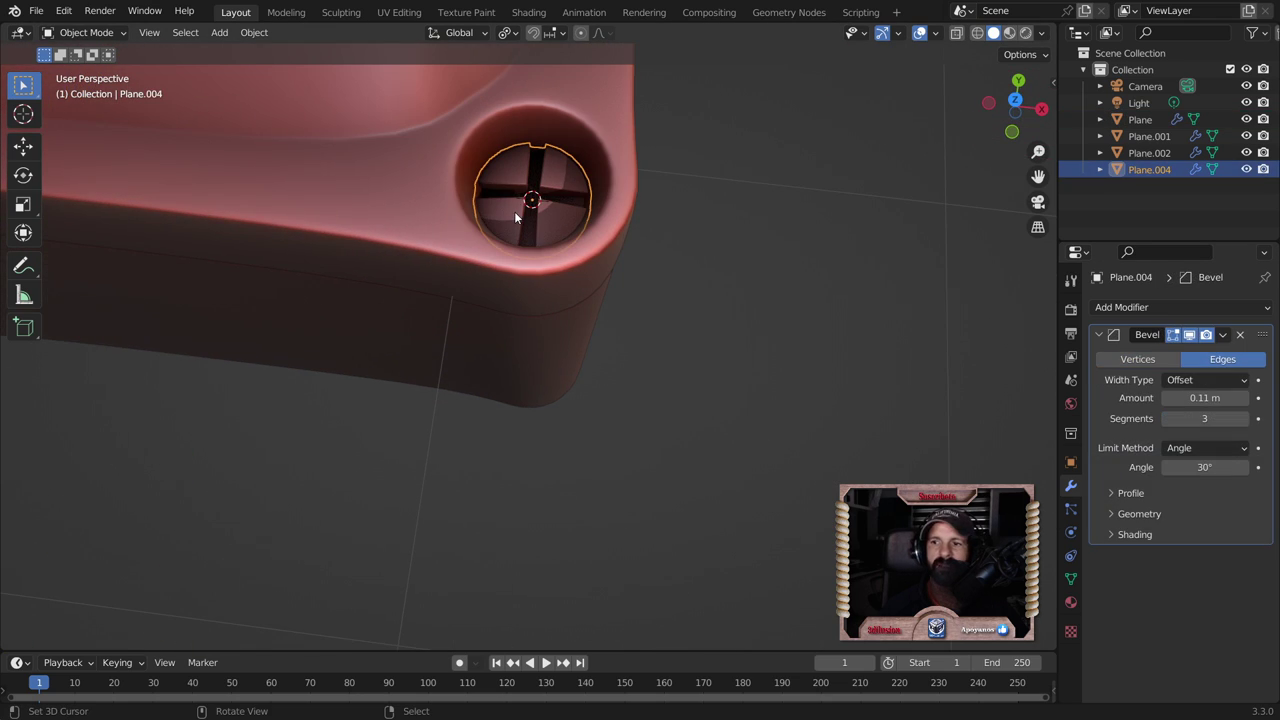
# Step: Briefly inspect the cap in Edit Mode, then switch to the top view (numpad 7)
pyautogui.moveTo(538, 291); pyautogui.dragTo(572, 388, button='middle')
pyautogui.press('Tab')
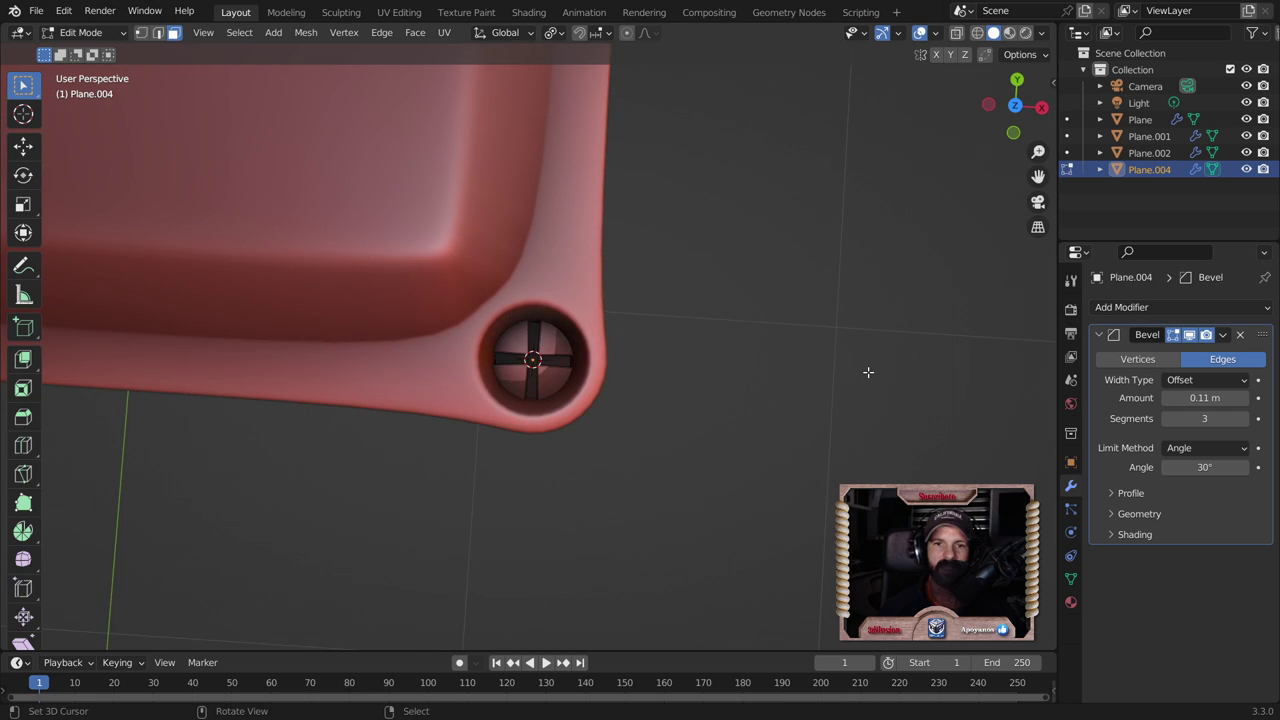
pyautogui.scroll(-5, 866, 369)
pyautogui.moveTo(866, 369)
pyautogui.mouseDown(button='middle')
pyautogui.moveTo(651, 394)
pyautogui.moveTo(571, 303)
pyautogui.mouseUp(button='middle')
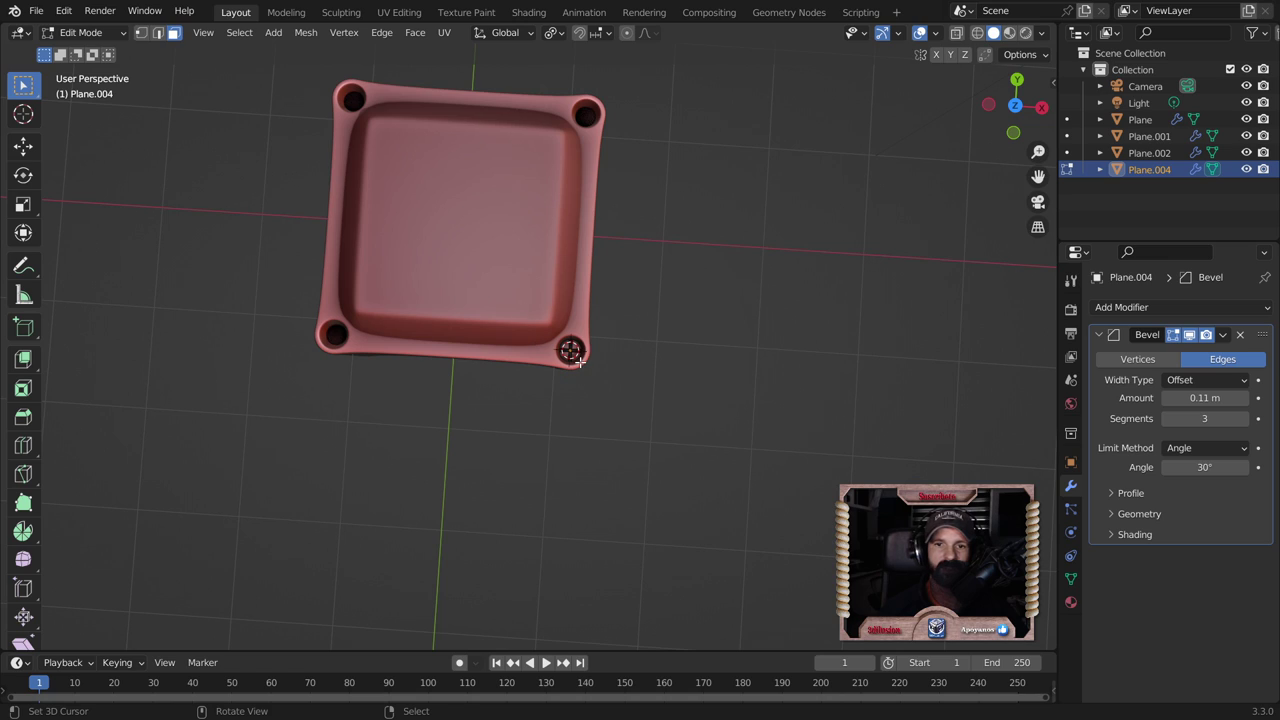
pyautogui.press('Tab')
pyautogui.press('KP_7')
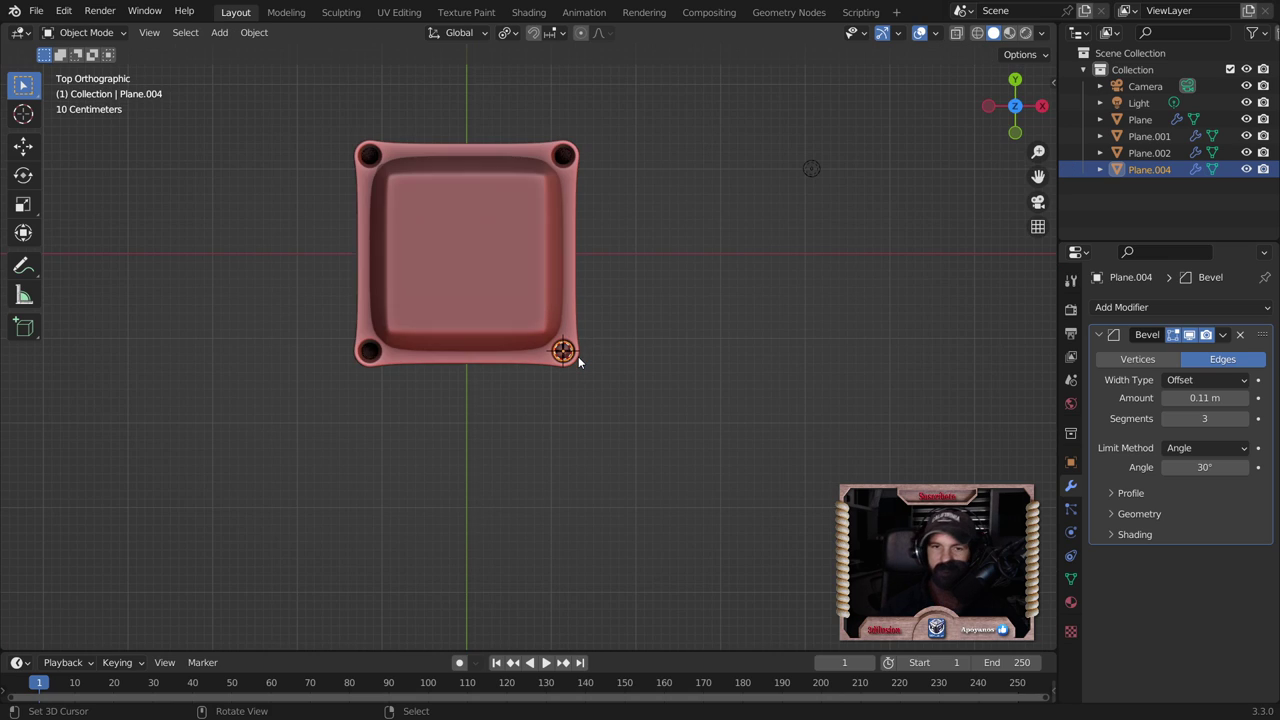
# Step: Mirror the cap on X about the Plane, placed above the Bevel, and apply it
pyautogui.click(1124, 307)
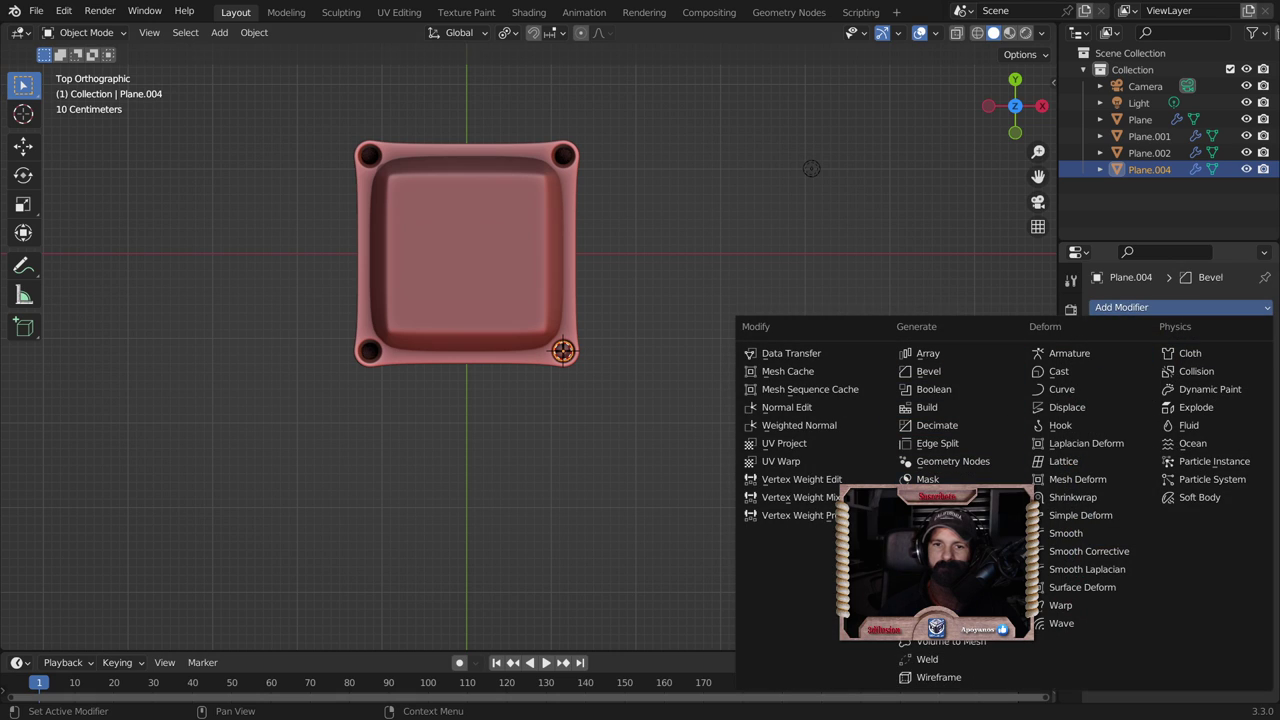
pyautogui.click(930, 497)
pyautogui.moveTo(1262, 557); pyautogui.dragTo(1262, 335)
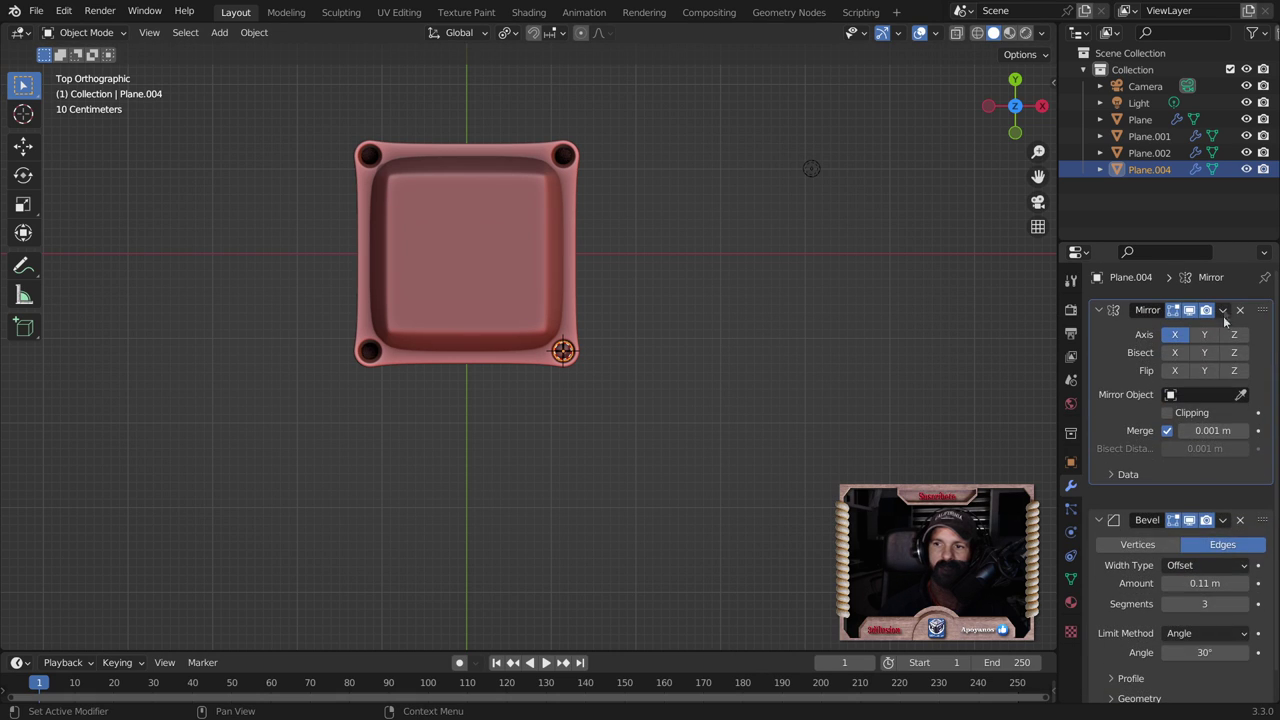
pyautogui.keyDown('shift'); pyautogui.rightClick(508, 265); pyautogui.keyUp('shift')
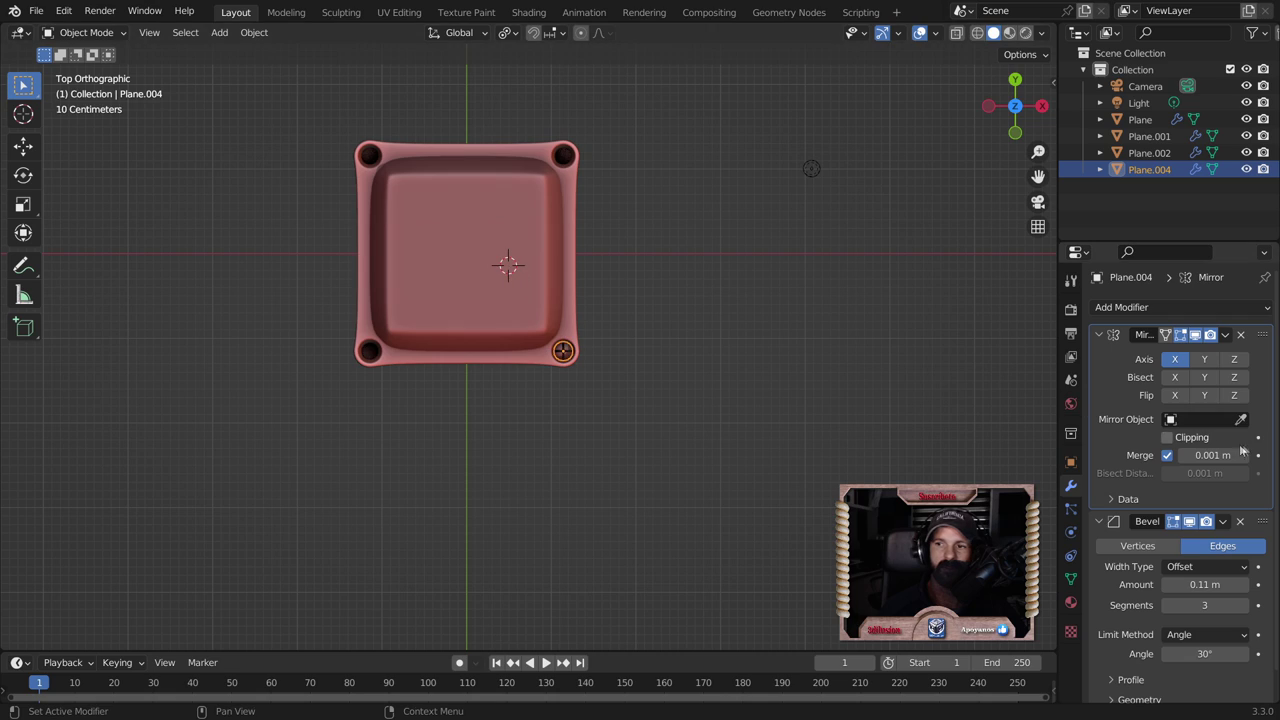
pyautogui.click(1245, 421)
pyautogui.click(450, 236)
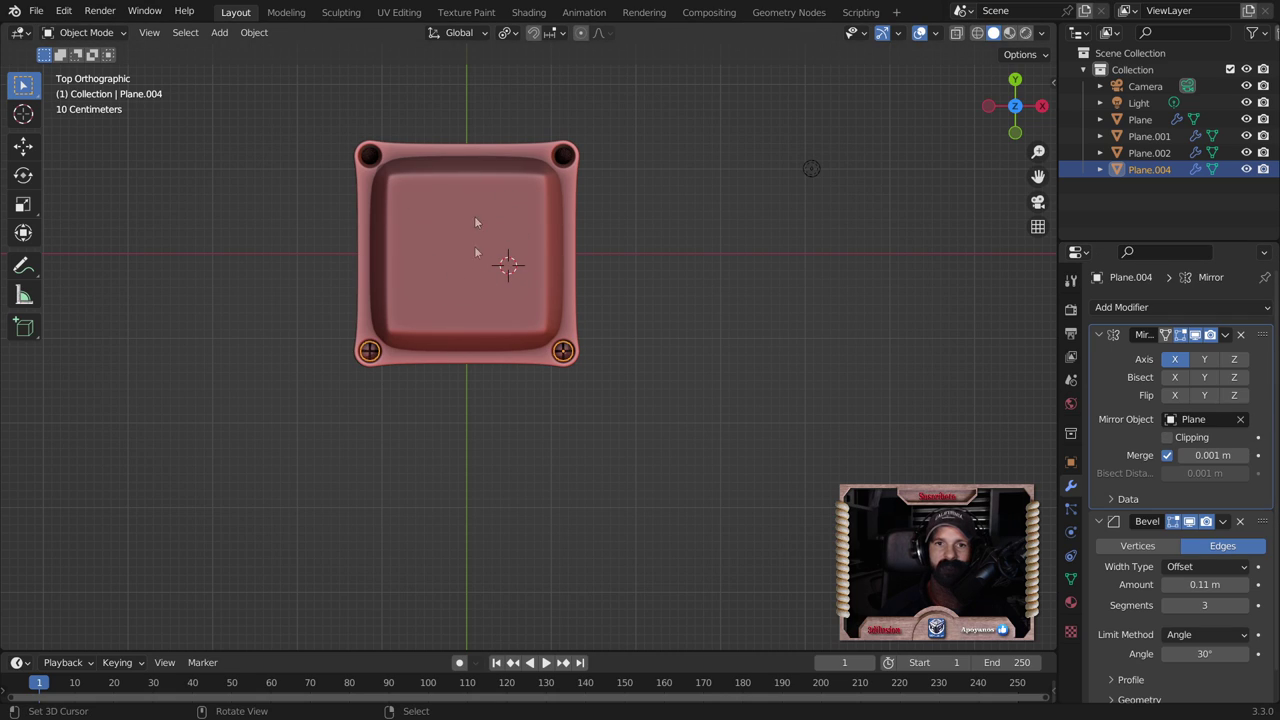
pyautogui.click(1224, 335)
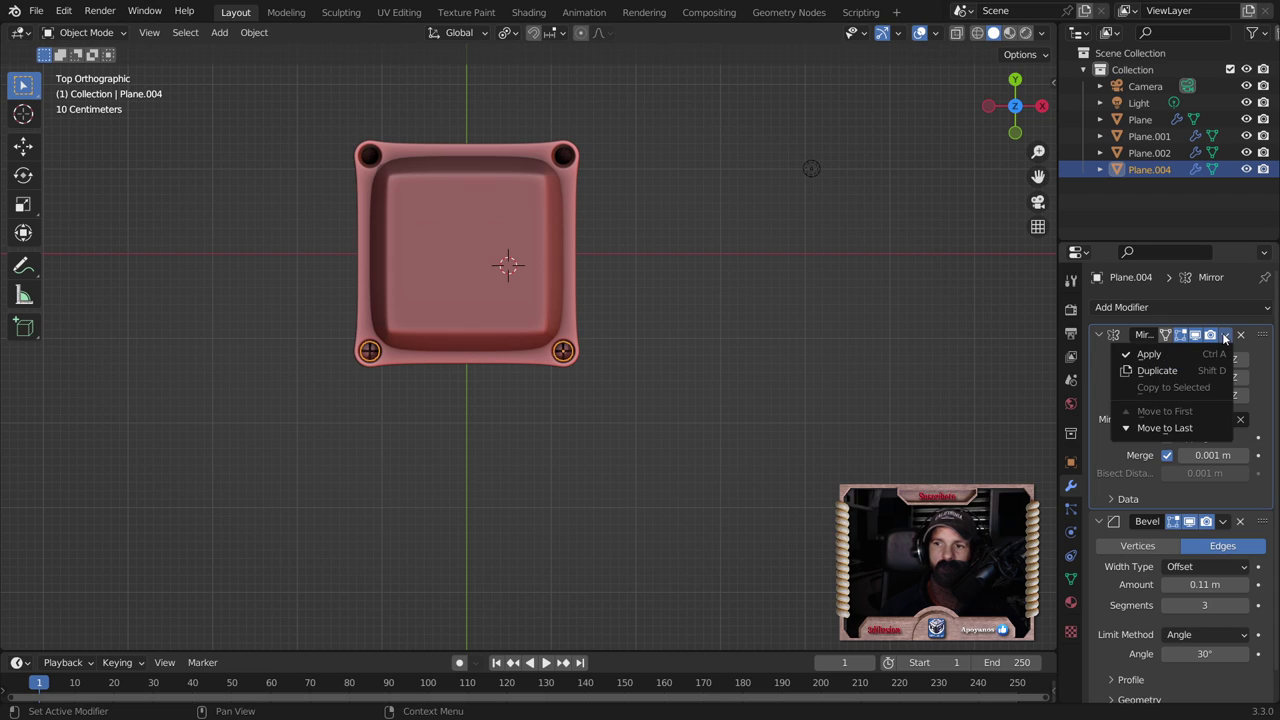
pyautogui.click(1203, 354)
# Step: Add a second Mirror on Y only about the Plane, above the Bevel, and apply it
pyautogui.click(1150, 307)
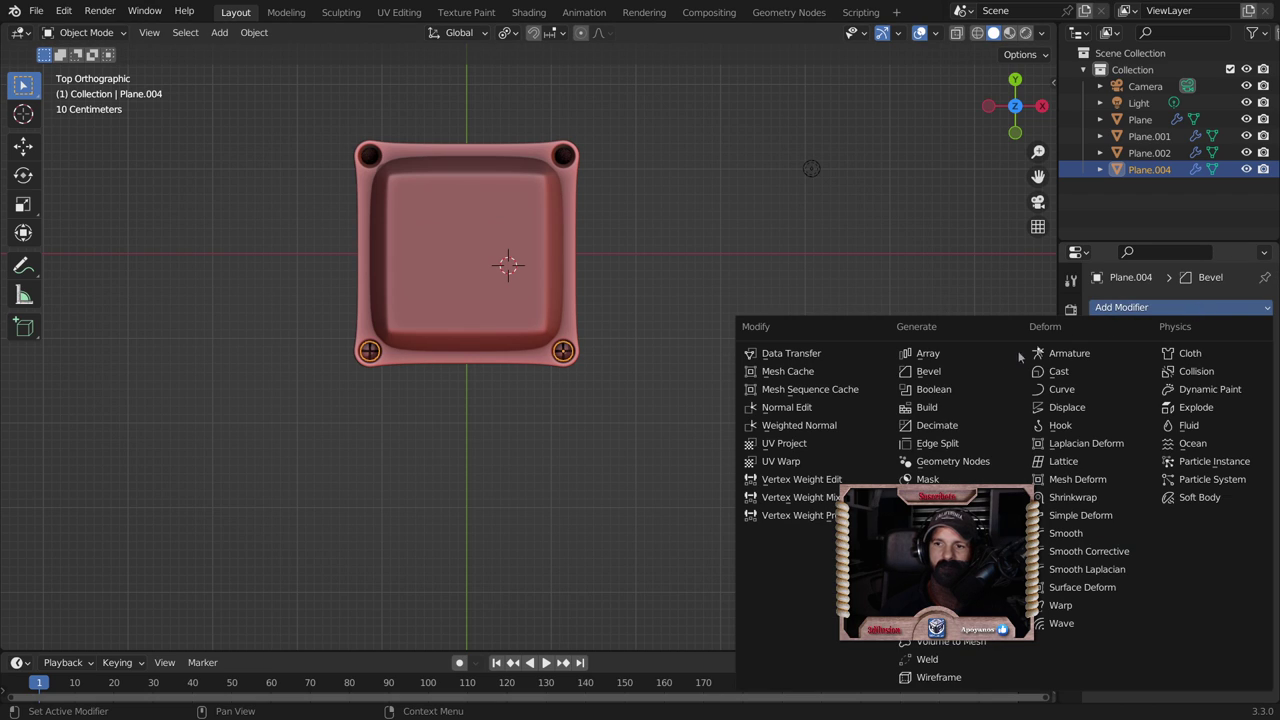
pyautogui.click(930, 497)
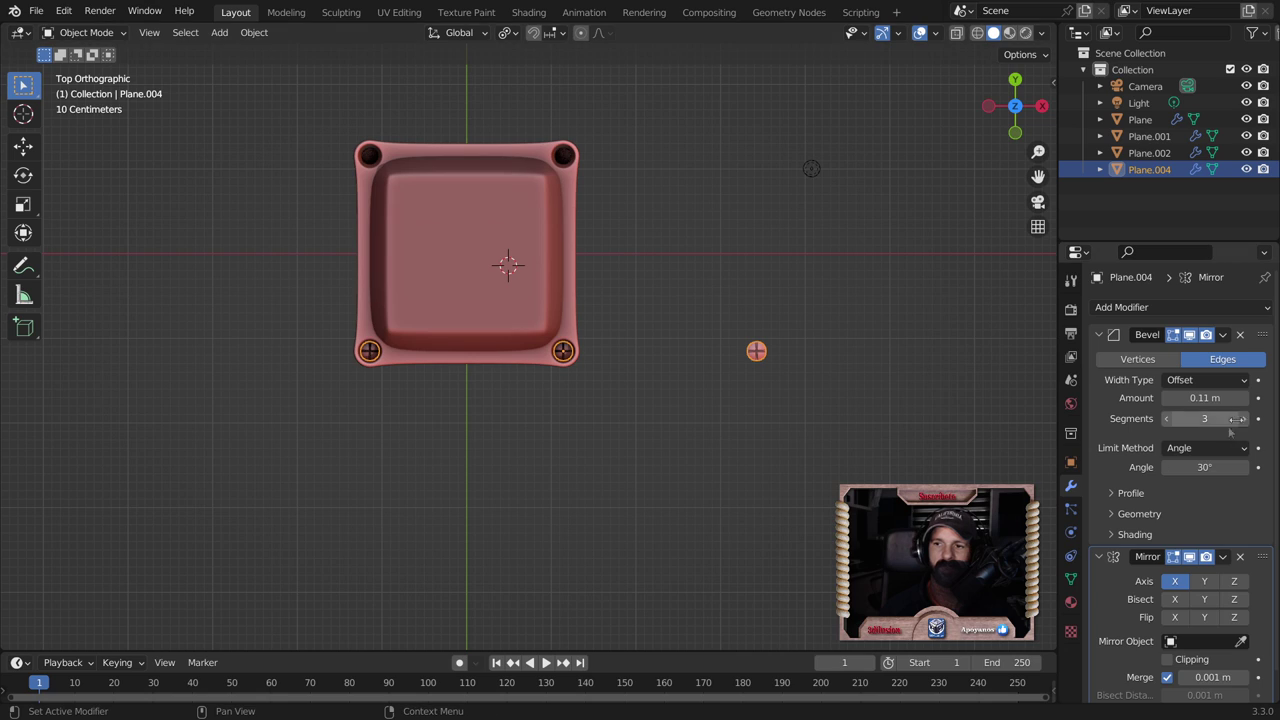
pyautogui.click(1222, 556)
pyautogui.click(1233, 430)
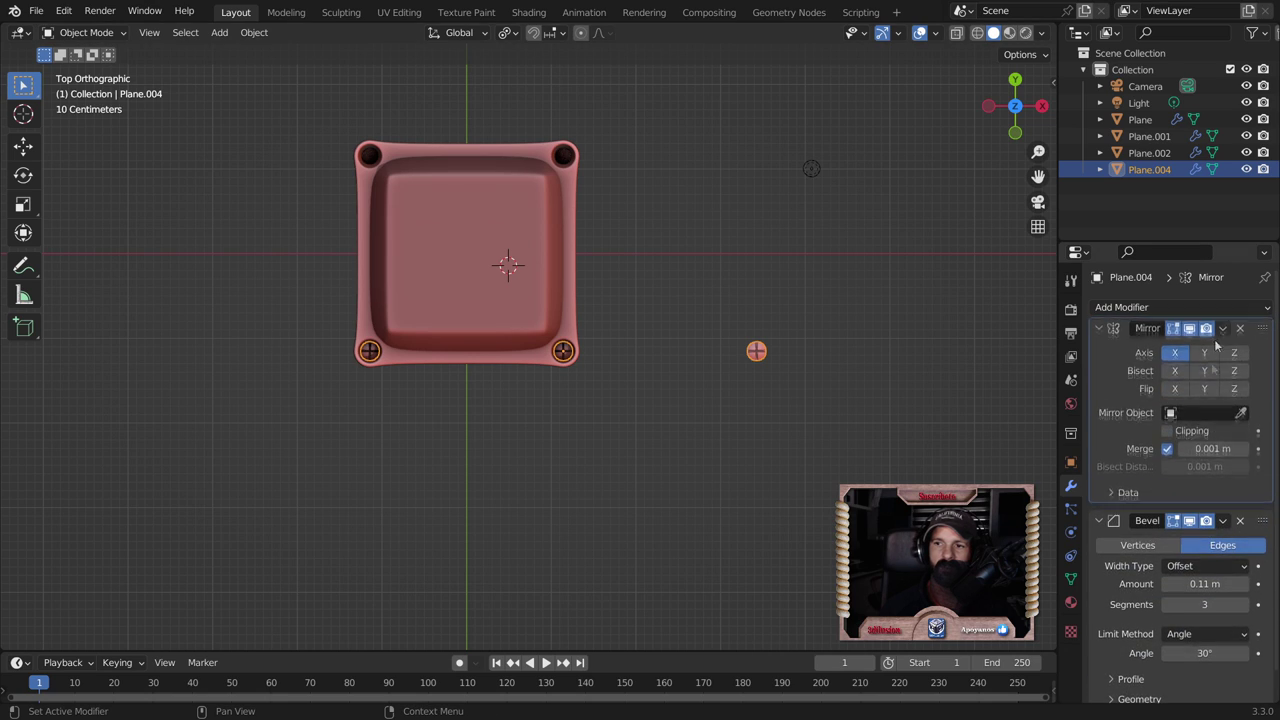
pyautogui.click(1241, 419)
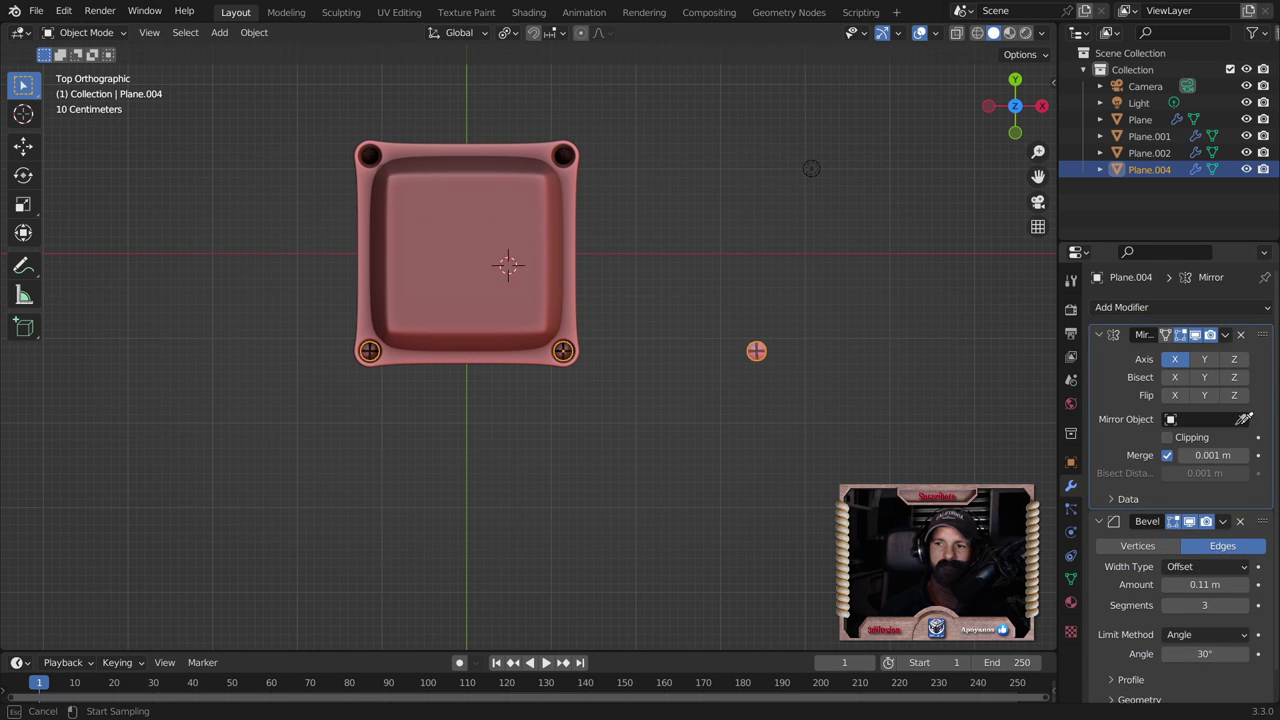
pyautogui.click(443, 293)
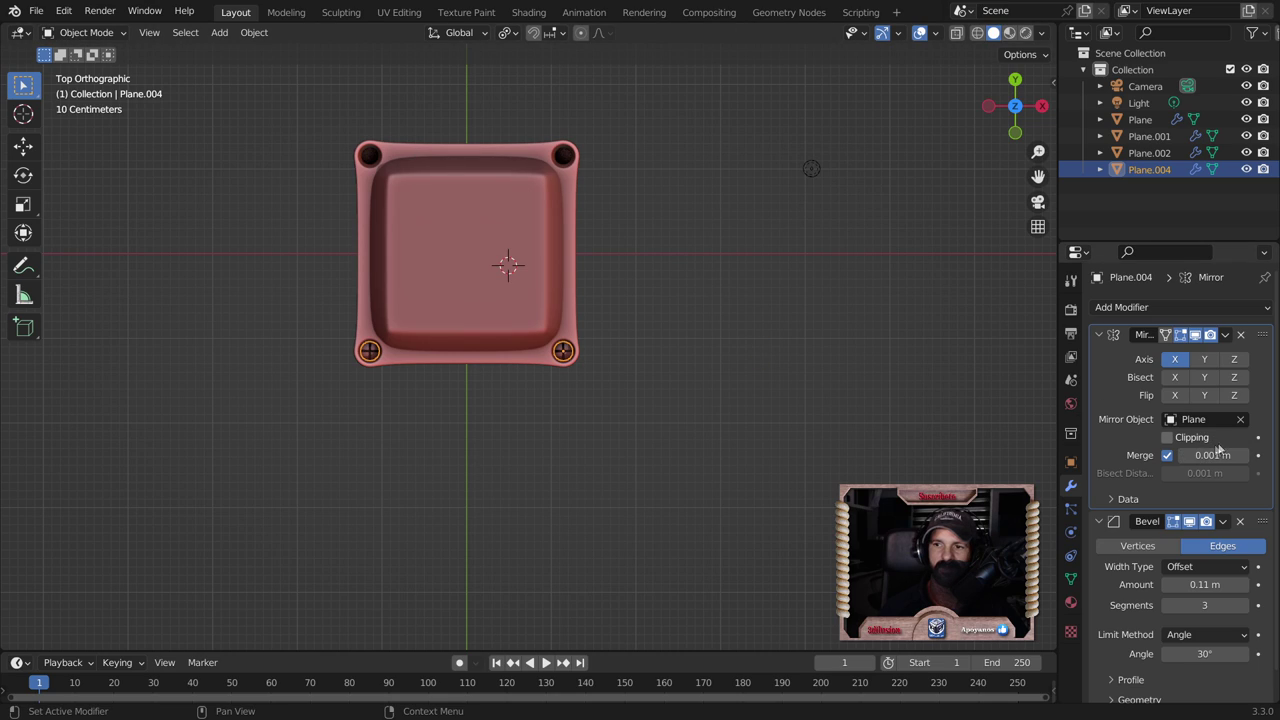
pyautogui.click(1205, 361)
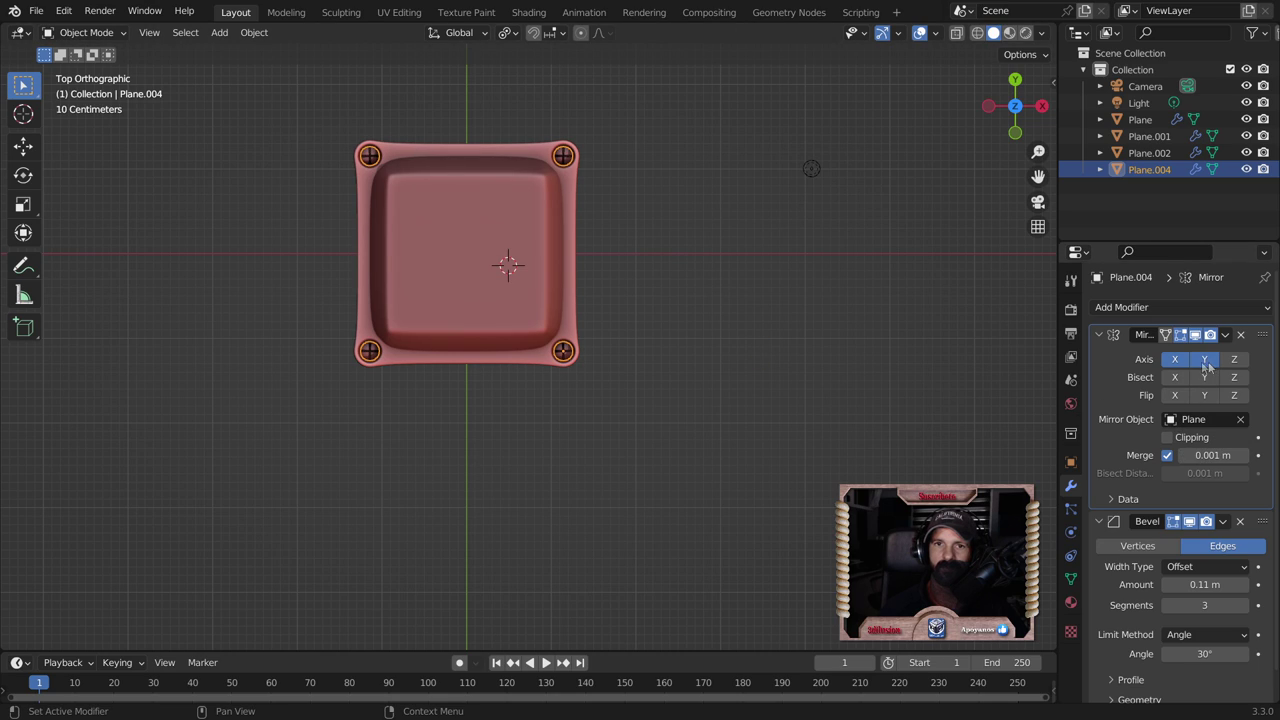
pyautogui.click(1175, 377)
pyautogui.click(1175, 359)
pyautogui.click(1174, 376)
pyautogui.click(1224, 336)
pyautogui.click(1157, 350)
pyautogui.press('Tab')
pyautogui.scroll(1, 691, 453)
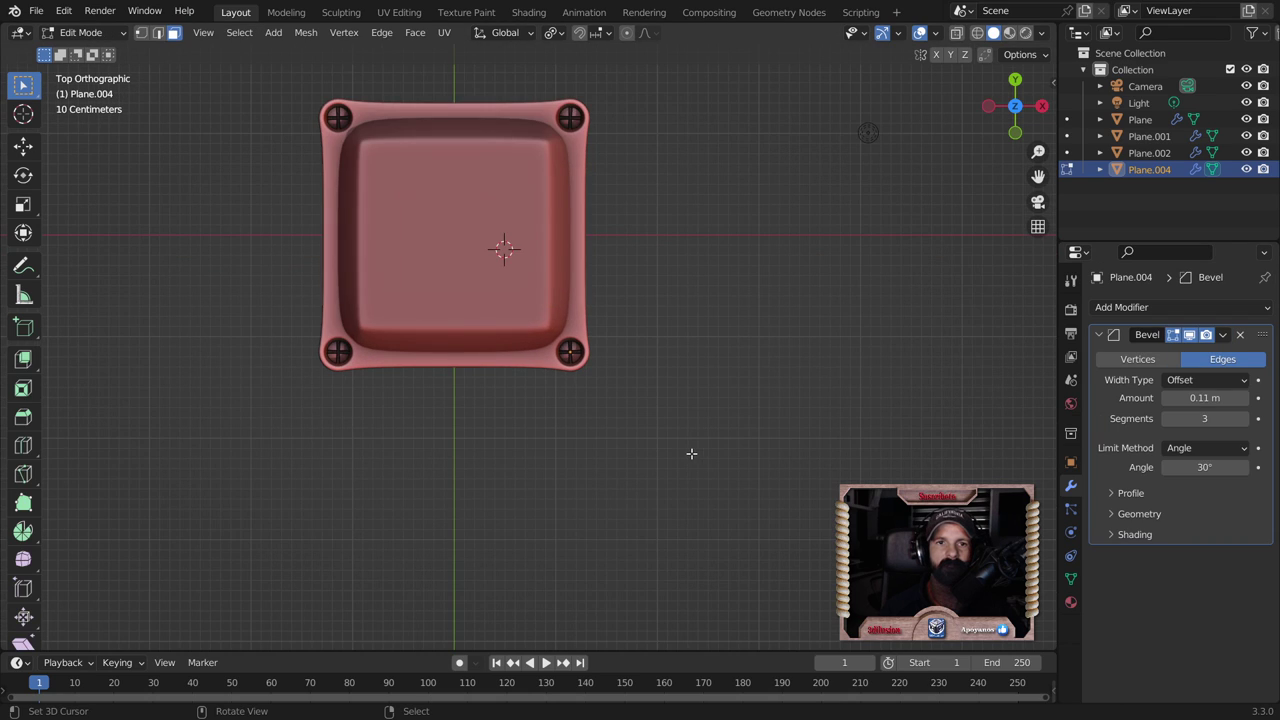
# Step: Delete the cap's Bevel modifier and show its Object Data properties (mesh Plane.005)
pyautogui.moveTo(755, 502)
pyautogui.mouseDown(button='middle')
pyautogui.moveTo(623, 420)
pyautogui.moveTo(586, 420)
pyautogui.moveTo(574, 351)
pyautogui.mouseUp(button='middle')
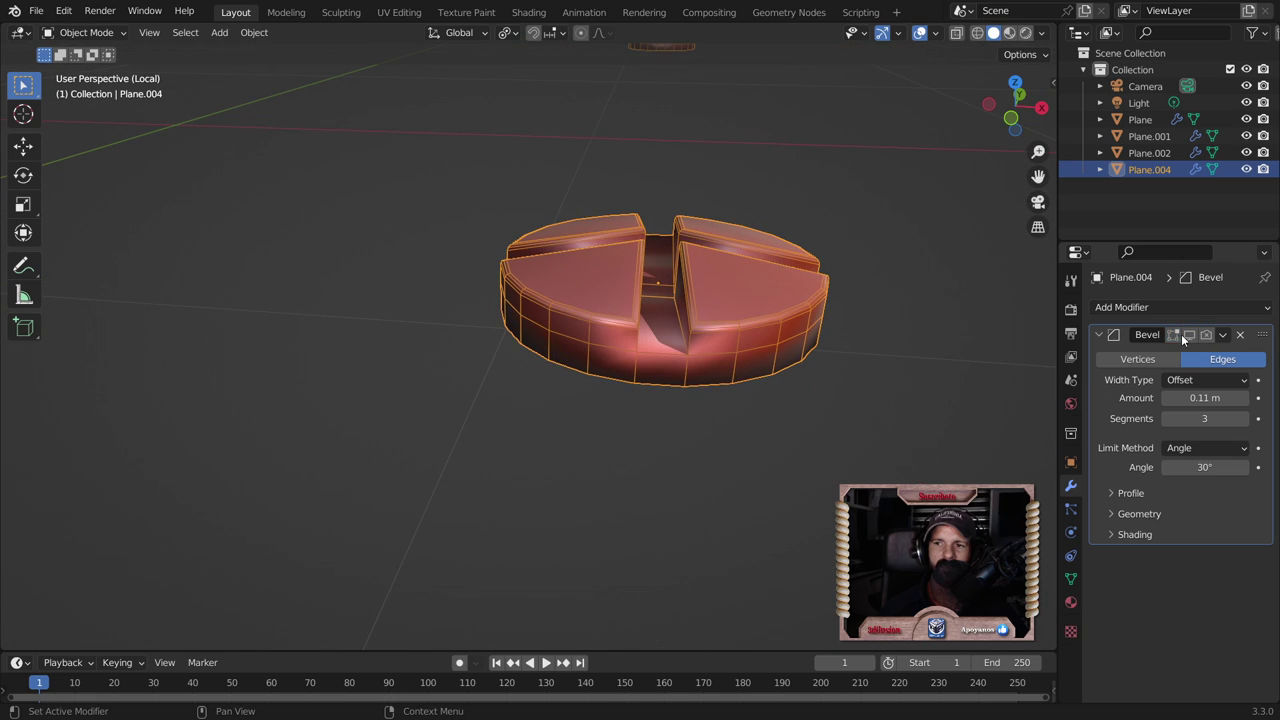
pyautogui.click(1240, 336)
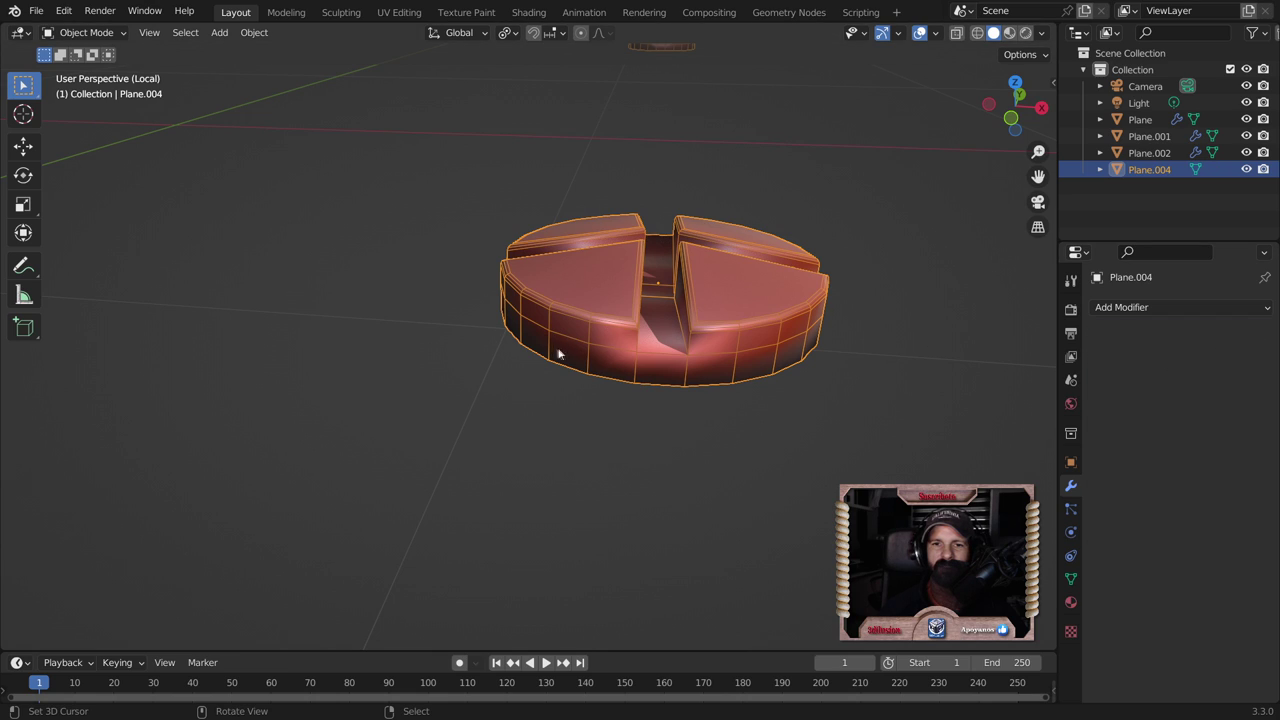
pyautogui.click(1071, 578)
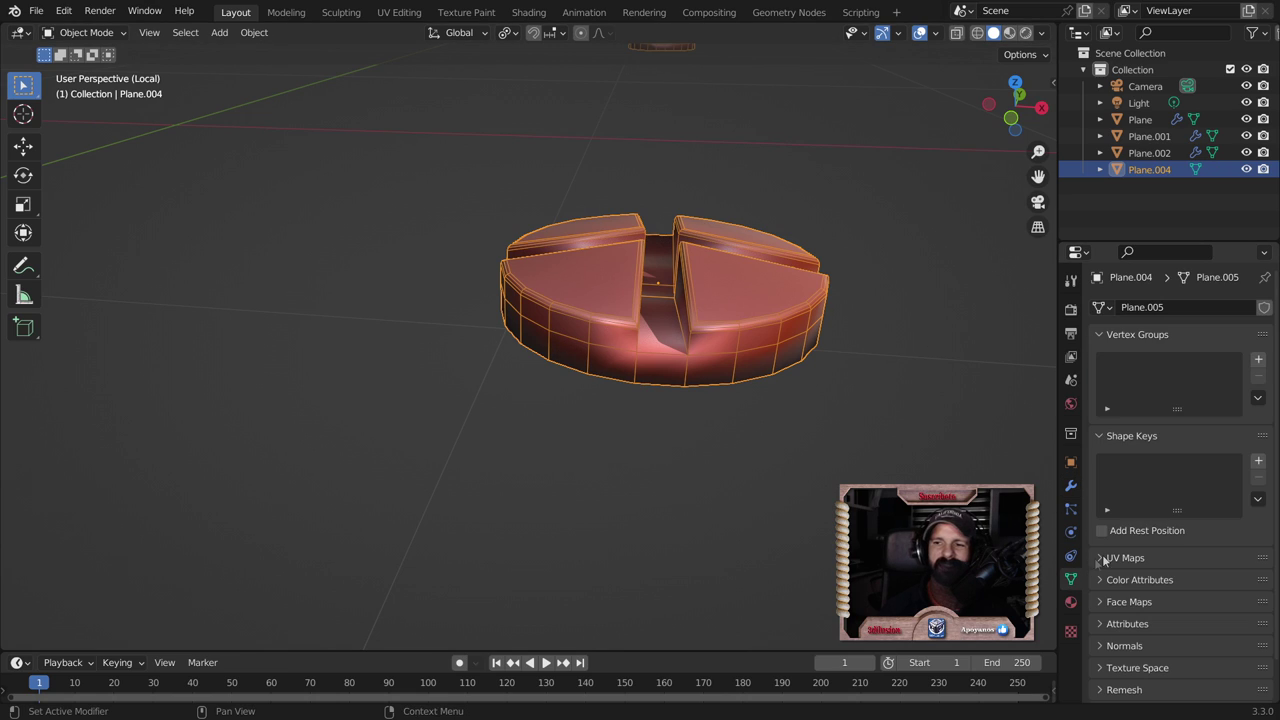
pyautogui.scroll(-2, 1192, 541)
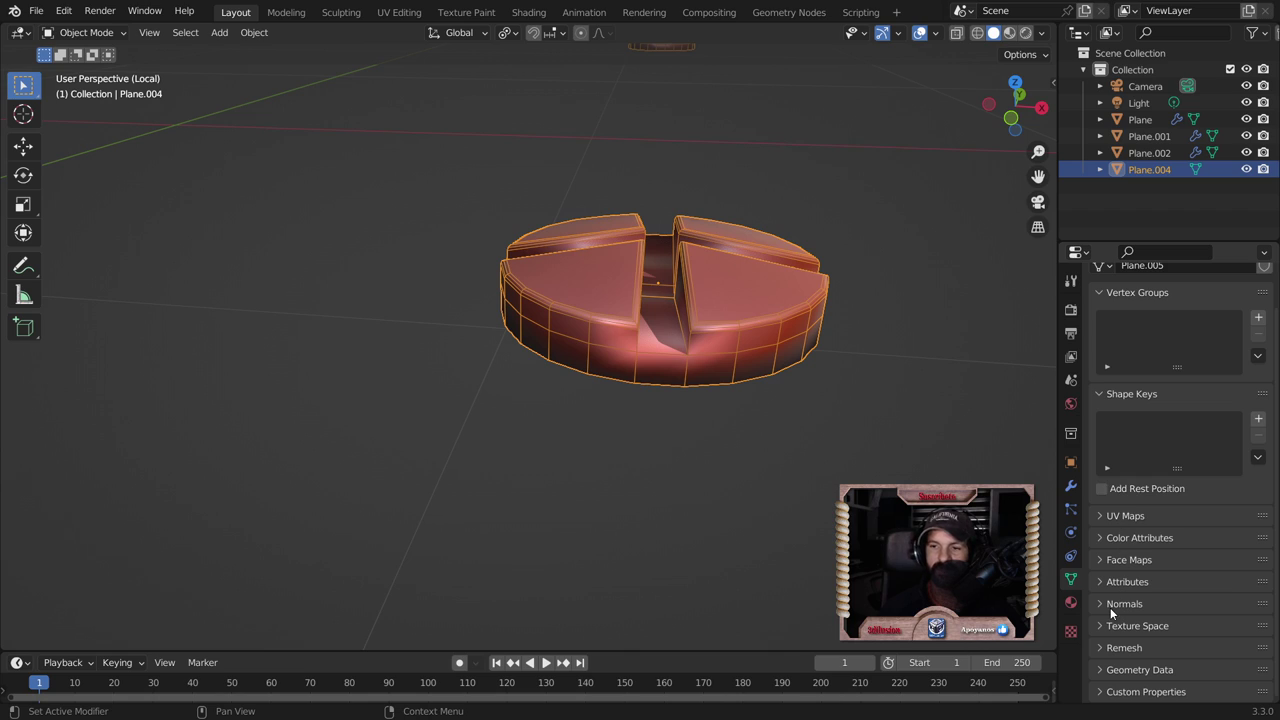
# Step: Enable Auto Smooth at 30° under Normals, then select the four wedges' top faces
pyautogui.click(1110, 605)
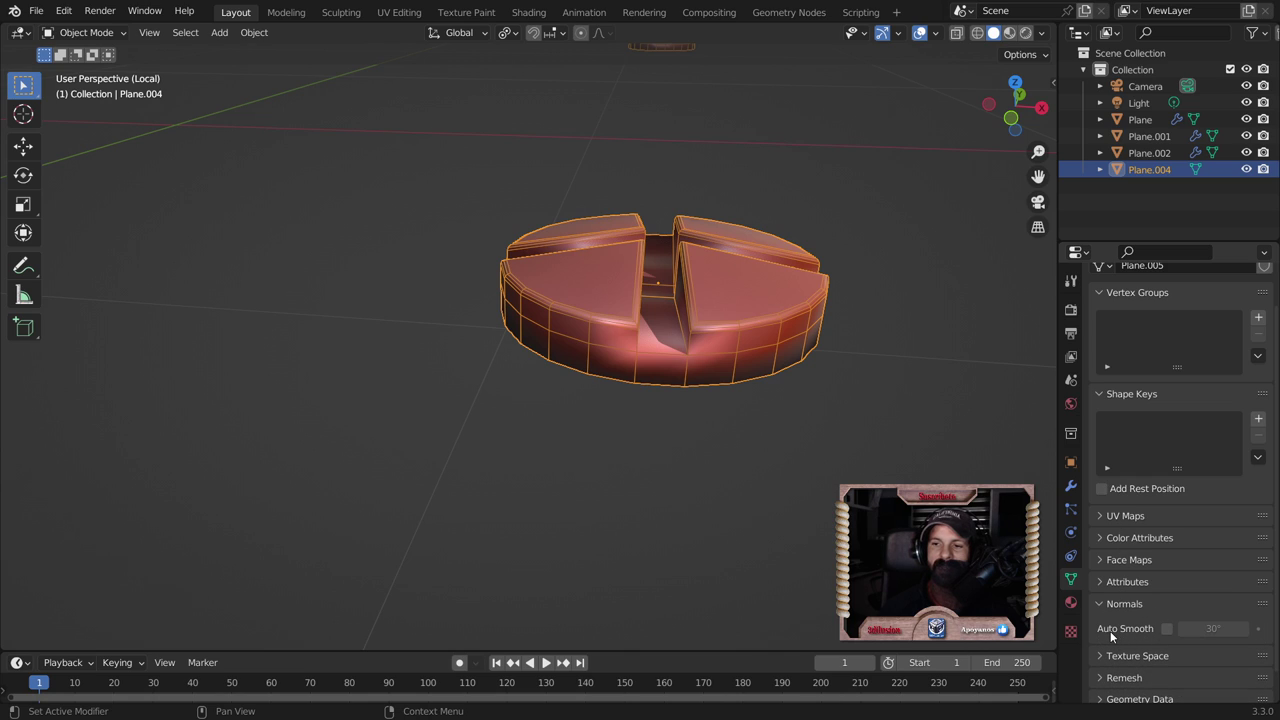
pyautogui.click(1167, 628)
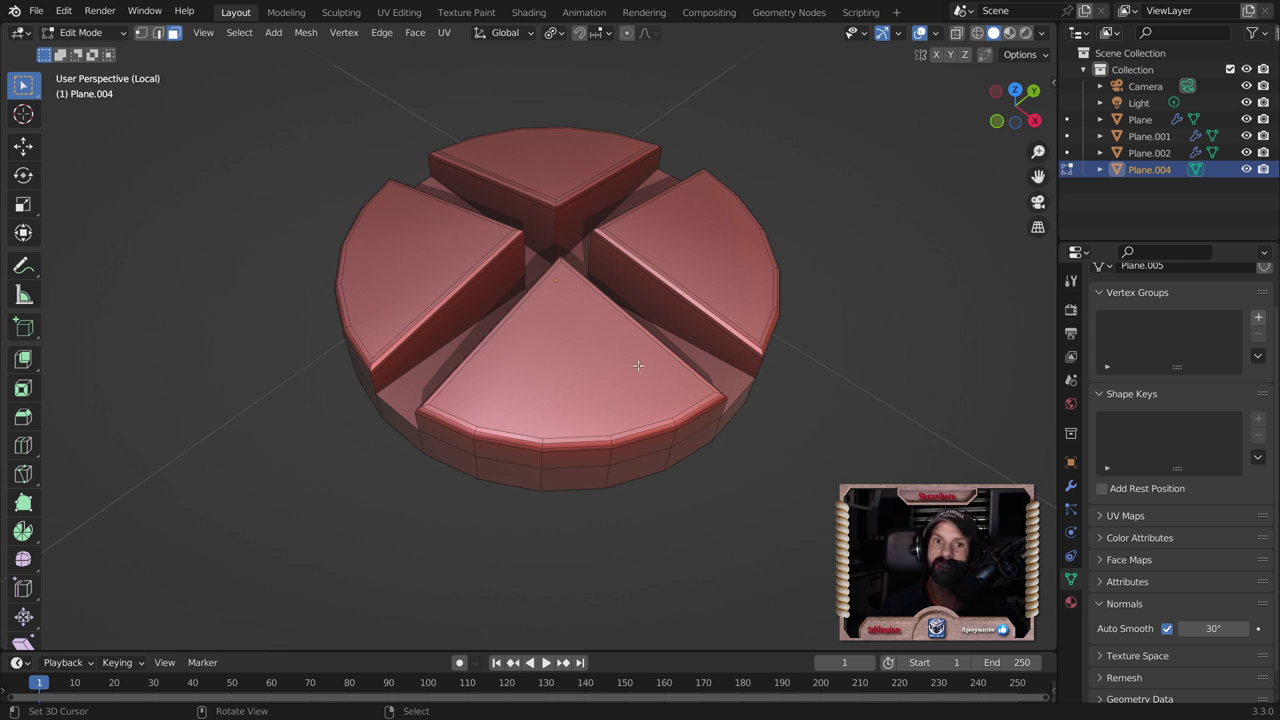
pyautogui.click(638, 365)
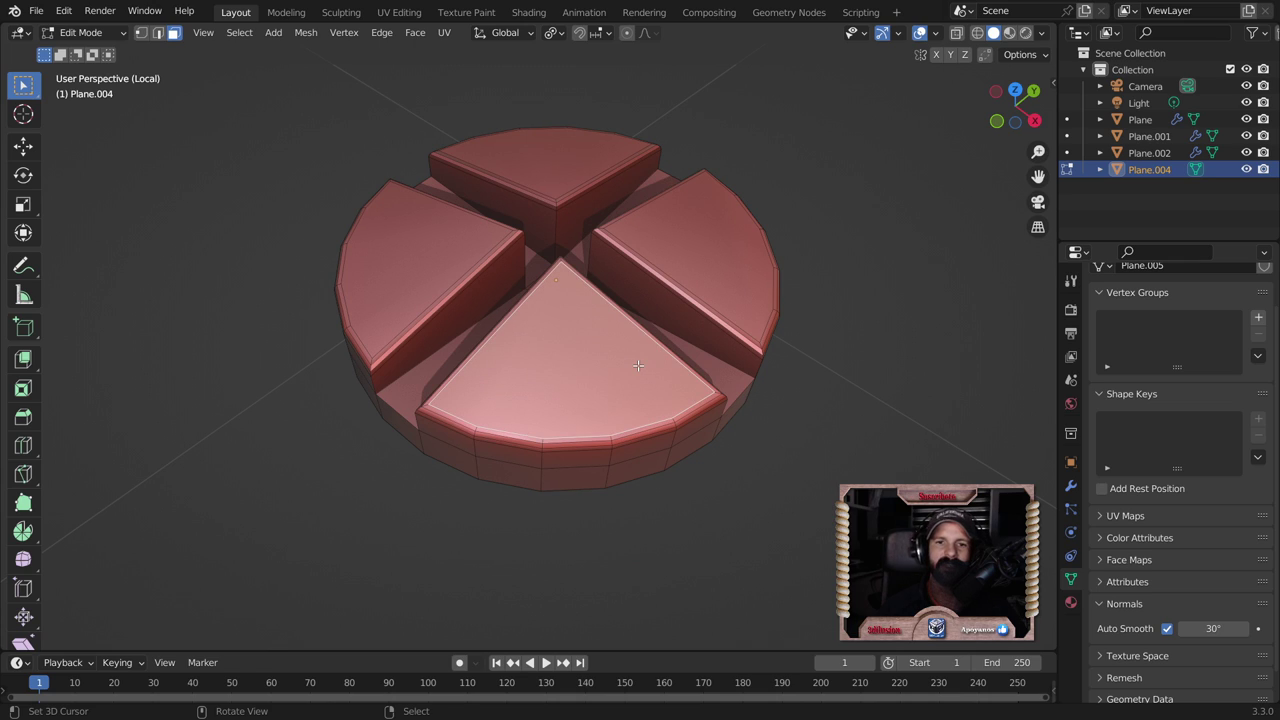
pyautogui.click(712, 250)
pyautogui.click(563, 167)
pyautogui.click(470, 230)
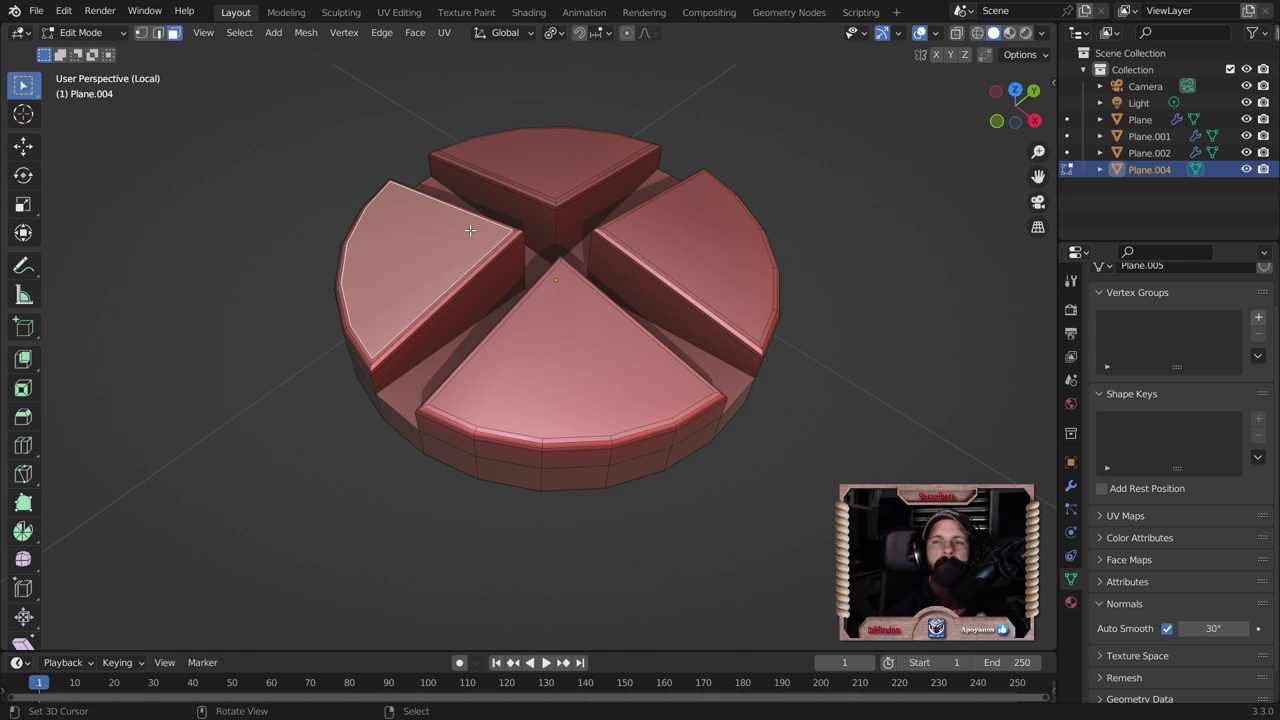